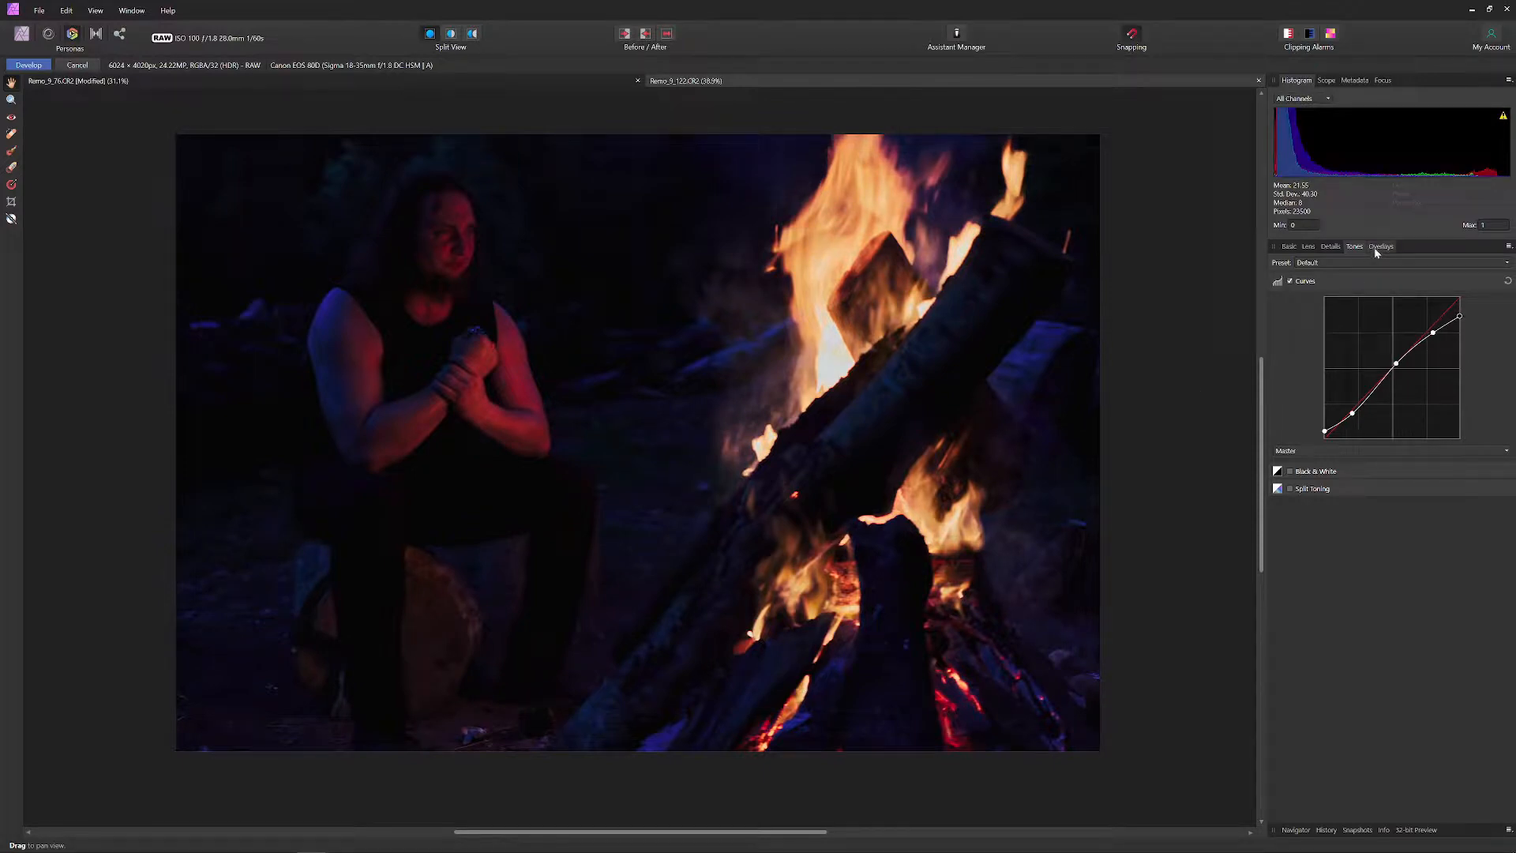
Develop the raw photo and add a Brightness/Contrast adjustment with 19% contrast to a duplicate of the background
left_click(1307, 492)
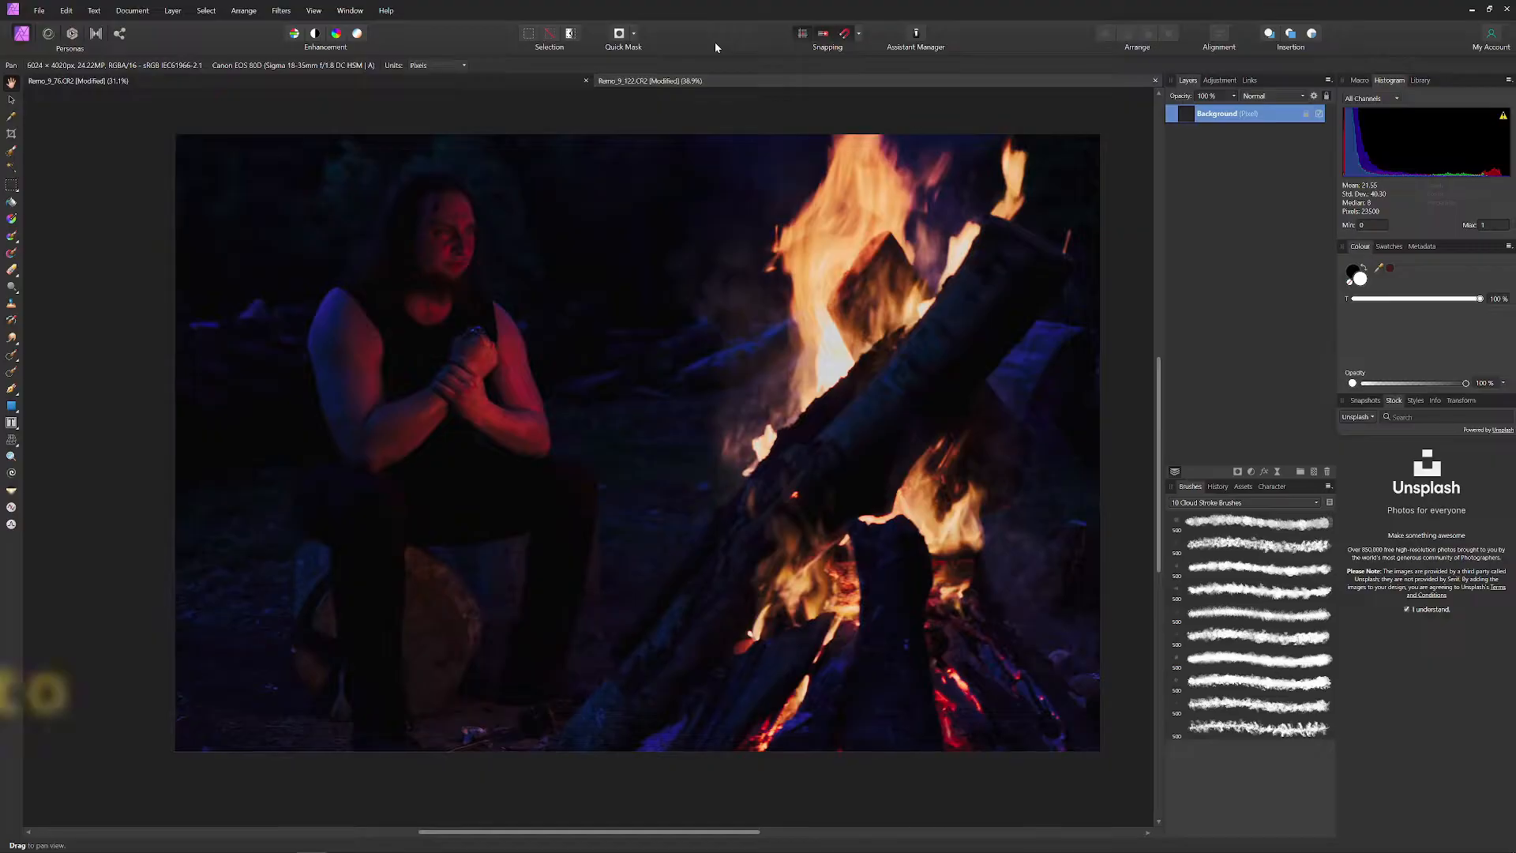
left_click(1251, 471)
left_click(1200, 557)
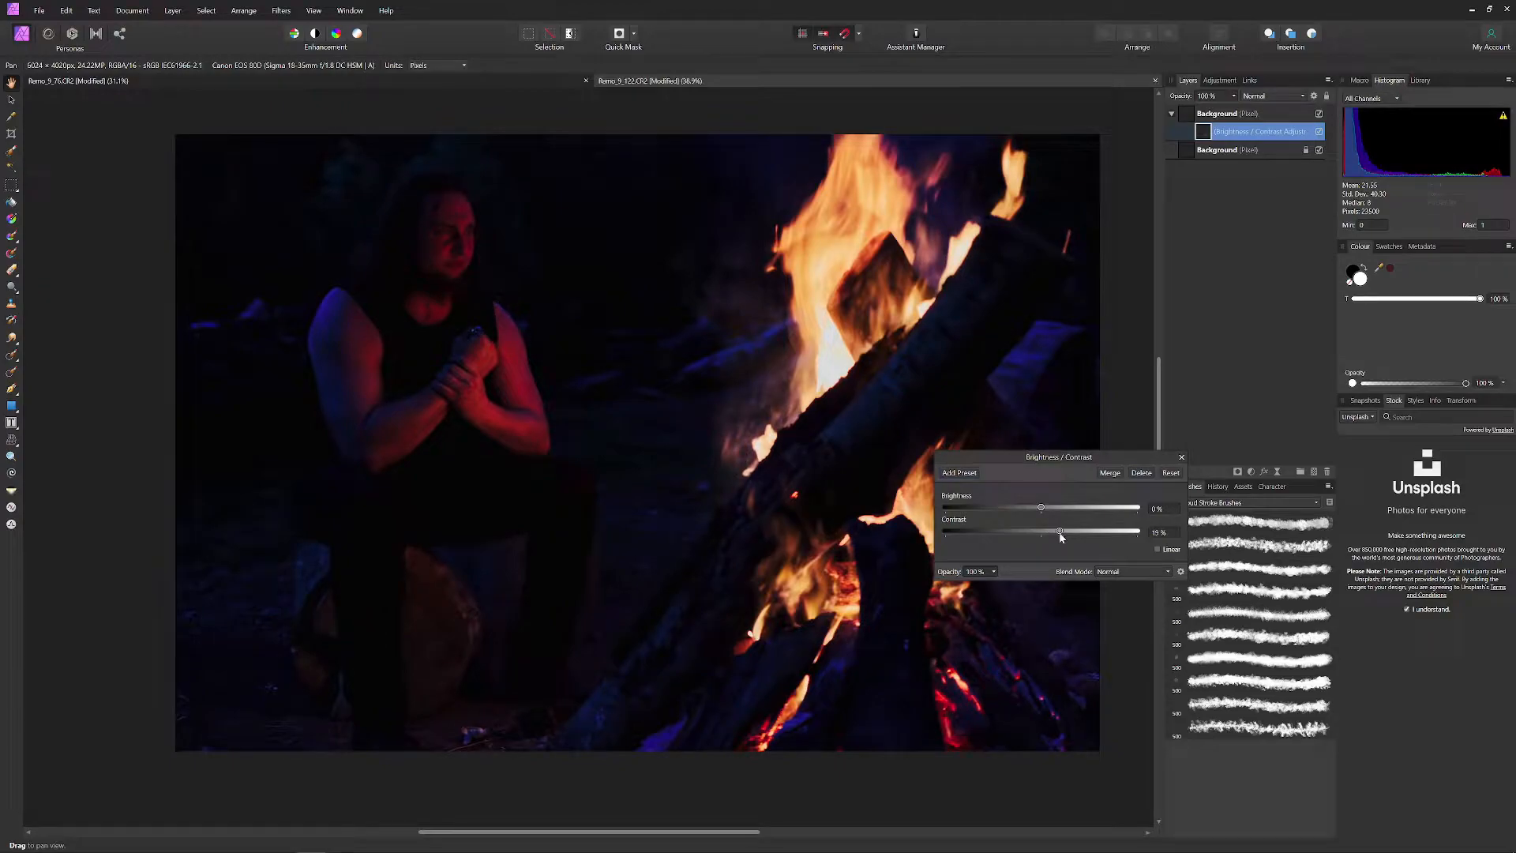
left_click(1182, 457)
Add an HSL adjustment to the duplicated background, setting the blue range's saturation shift to -53% and lowering its luminosity
left_click(1199, 116)
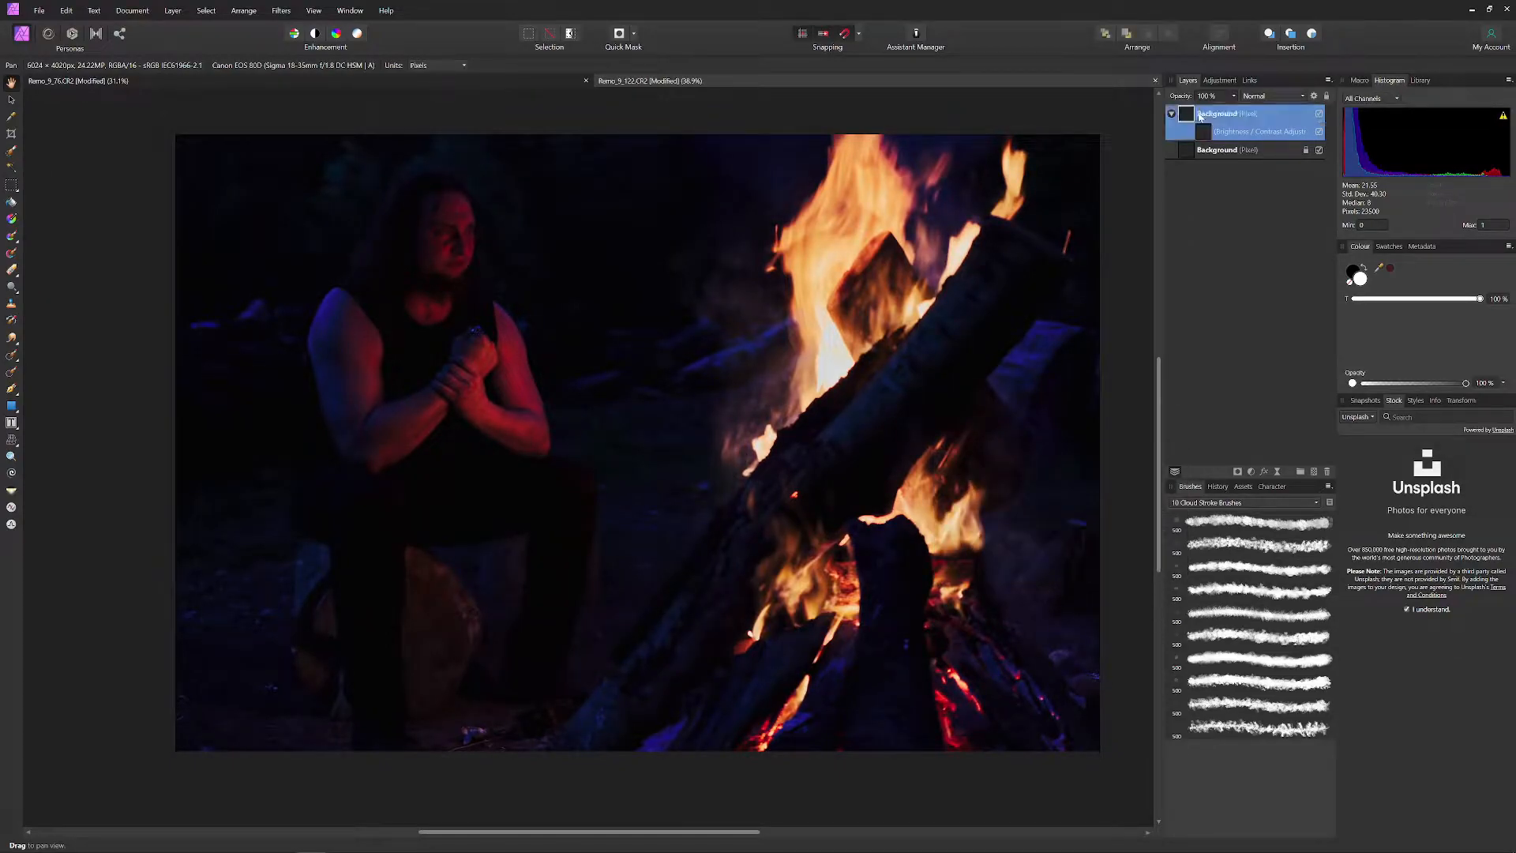
left_click(1251, 473)
left_click(1186, 513)
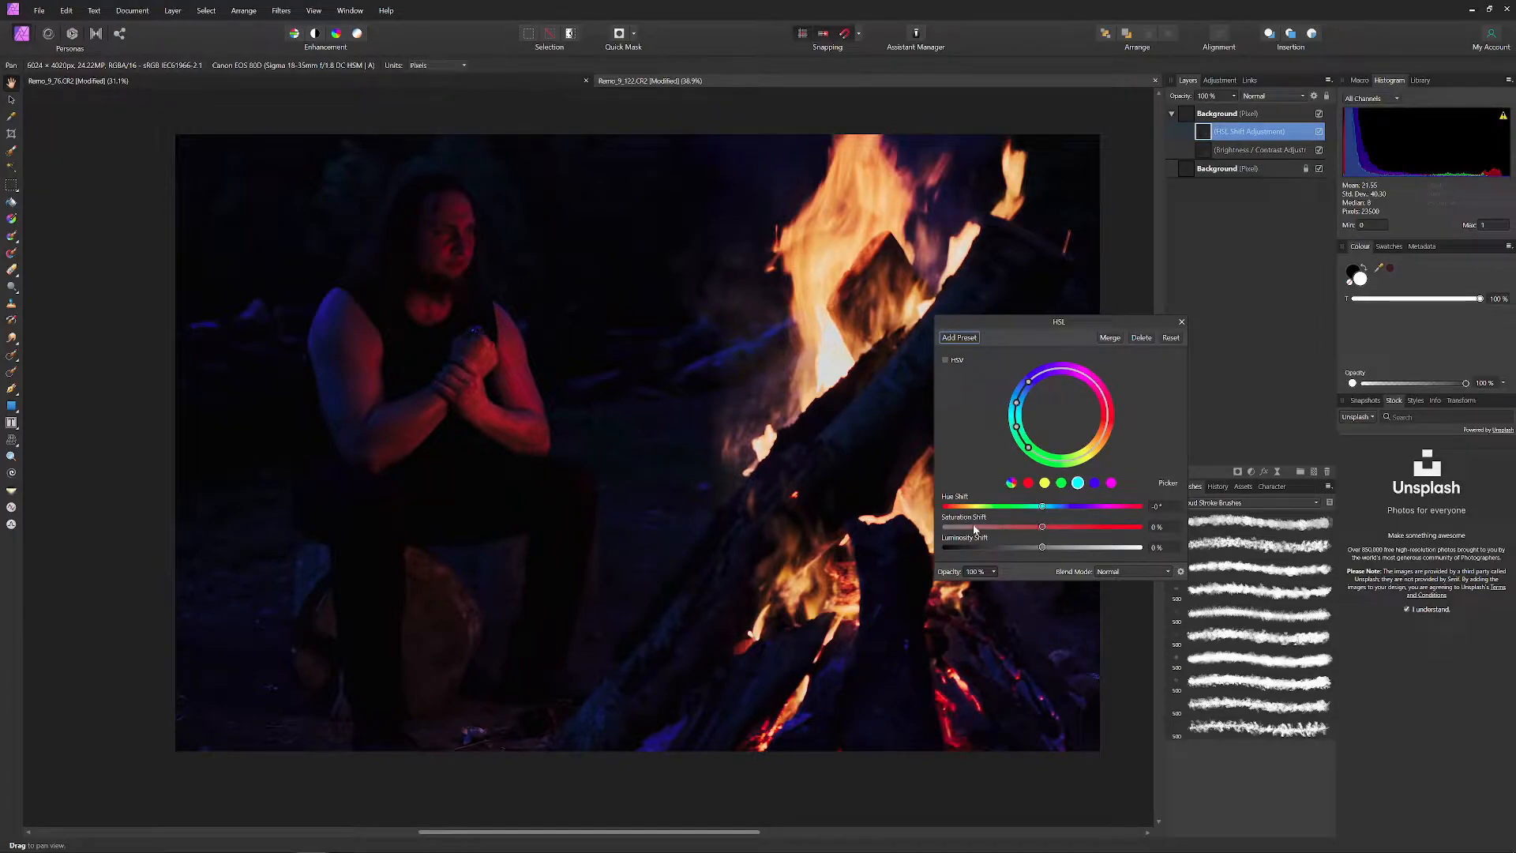
mouse_move(1043, 527)
left_mouse_down()
mouse_move(982, 527)
mouse_move(1045, 511)
left_mouse_up()
left_click_drag(1042, 548, 1006, 548)
left_click_drag(1028, 382, 1079, 387)
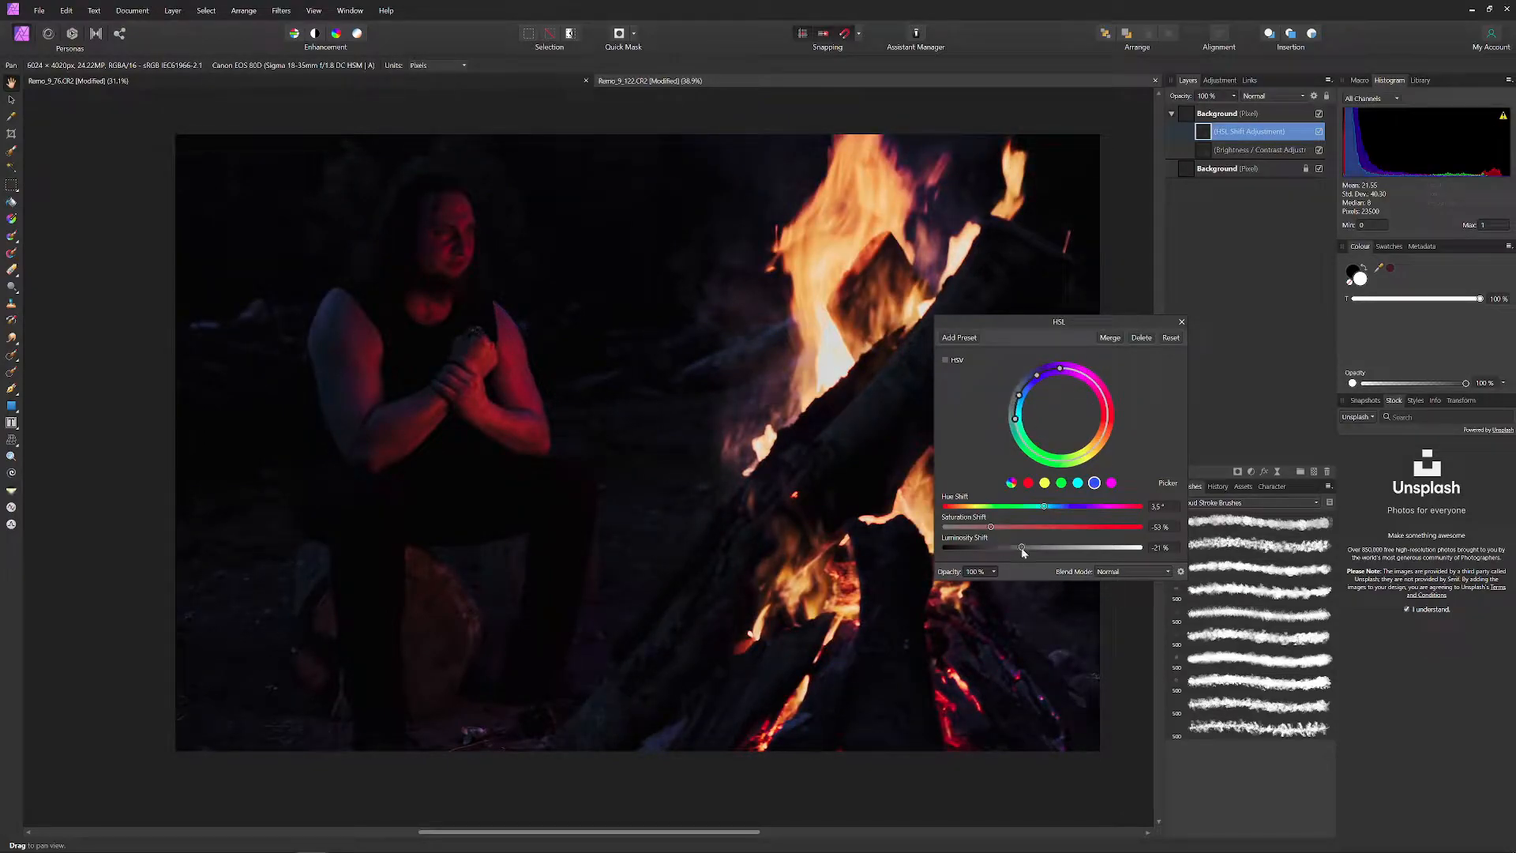
Sample the smoke and the flames as separate HSL ranges, raising the smoke's saturation and shifting the flames towards red
left_click(1078, 482)
left_click(1168, 483)
left_click(758, 348)
mouse_move(1042, 527)
left_mouse_down()
mouse_move(954, 548)
mouse_move(999, 549)
mouse_move(1058, 508)
mouse_move(1060, 527)
left_mouse_up()
left_click(1045, 482)
left_click(1168, 483)
left_click(860, 237)
left_click(1181, 322)
Add a live Vignette filter with exposure -4 and adjust its hardness and shape to darken the photo's edges
left_click(1277, 472)
left_click(1201, 406)
left_click_drag(1047, 229, 980, 229)
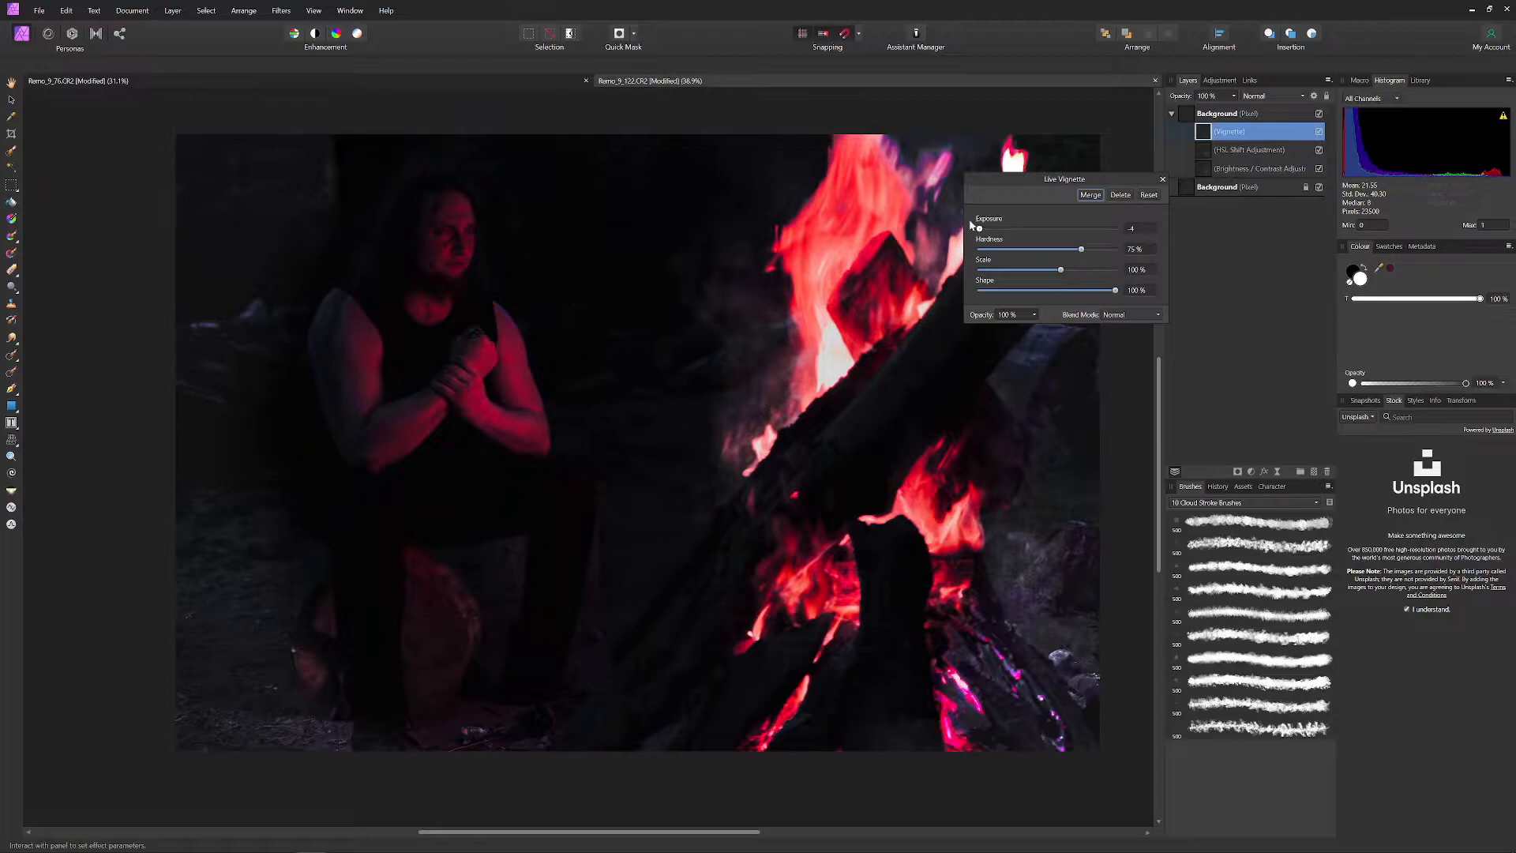
left_click_drag(1081, 250, 1118, 258)
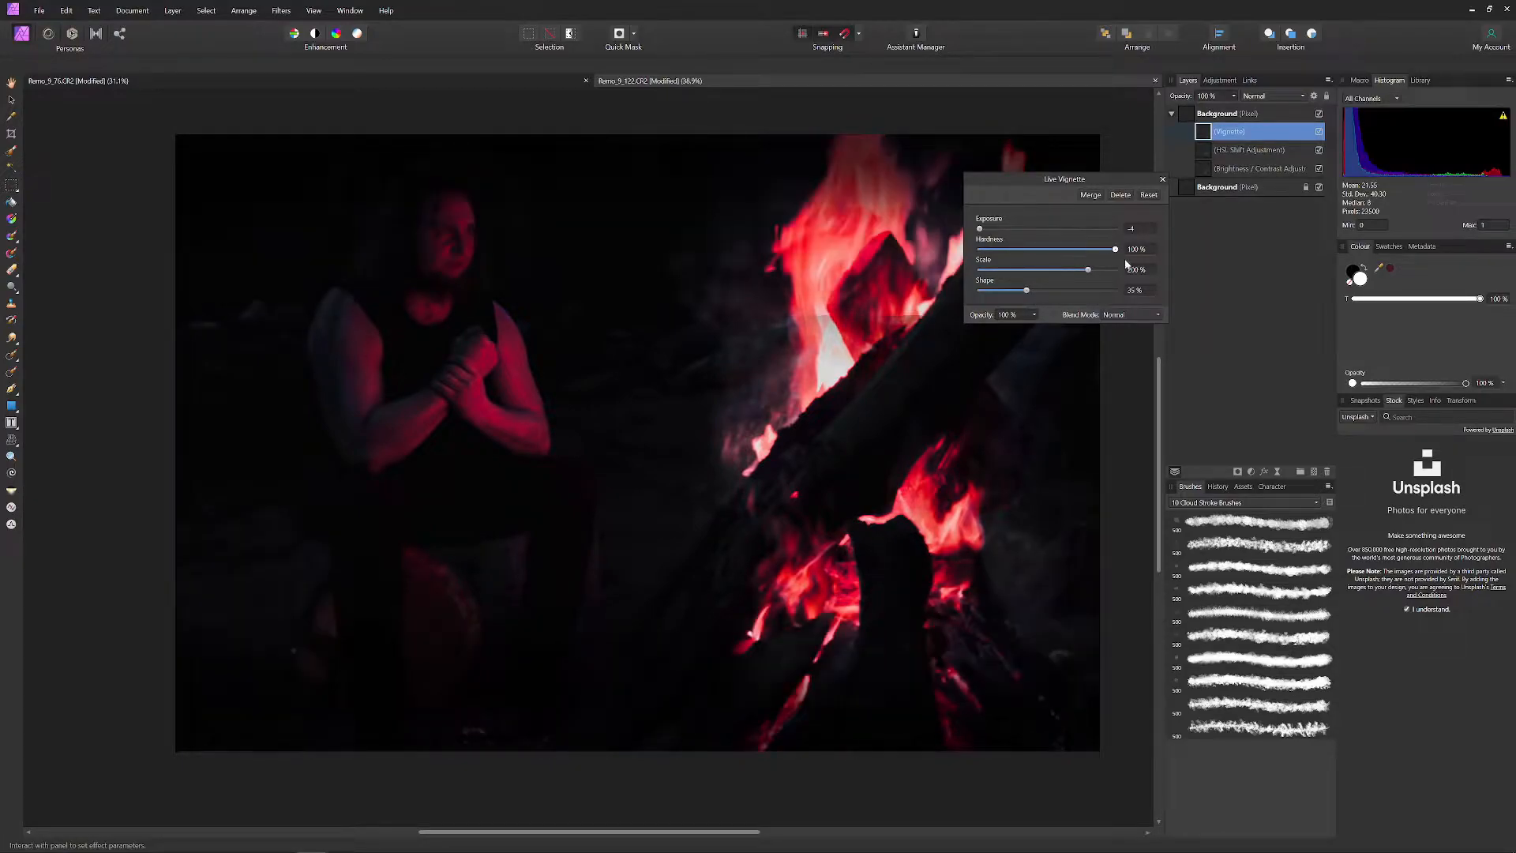
left_click_drag(1024, 291, 1015, 289)
left_click_drag(1113, 250, 1074, 293)
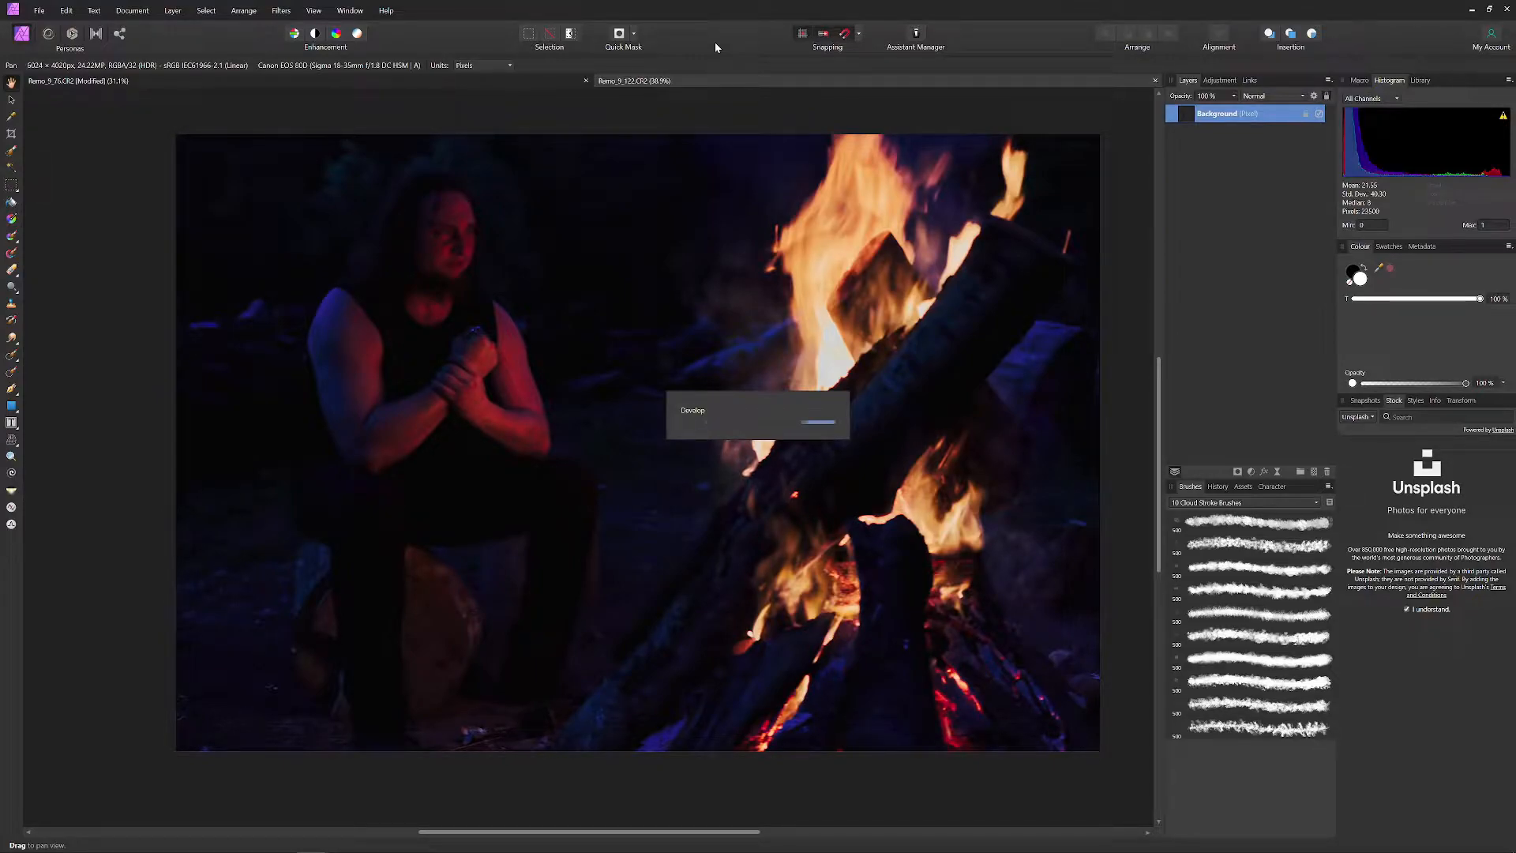
Duplicate the background layer, raise its contrast with a Brightness/Contrast adjustment and reduce saturation in the HSL adjustment
key("ctrl+j")
left_click(1251, 473)
left_click(1201, 554)
left_click_drag(1042, 533, 1057, 535)
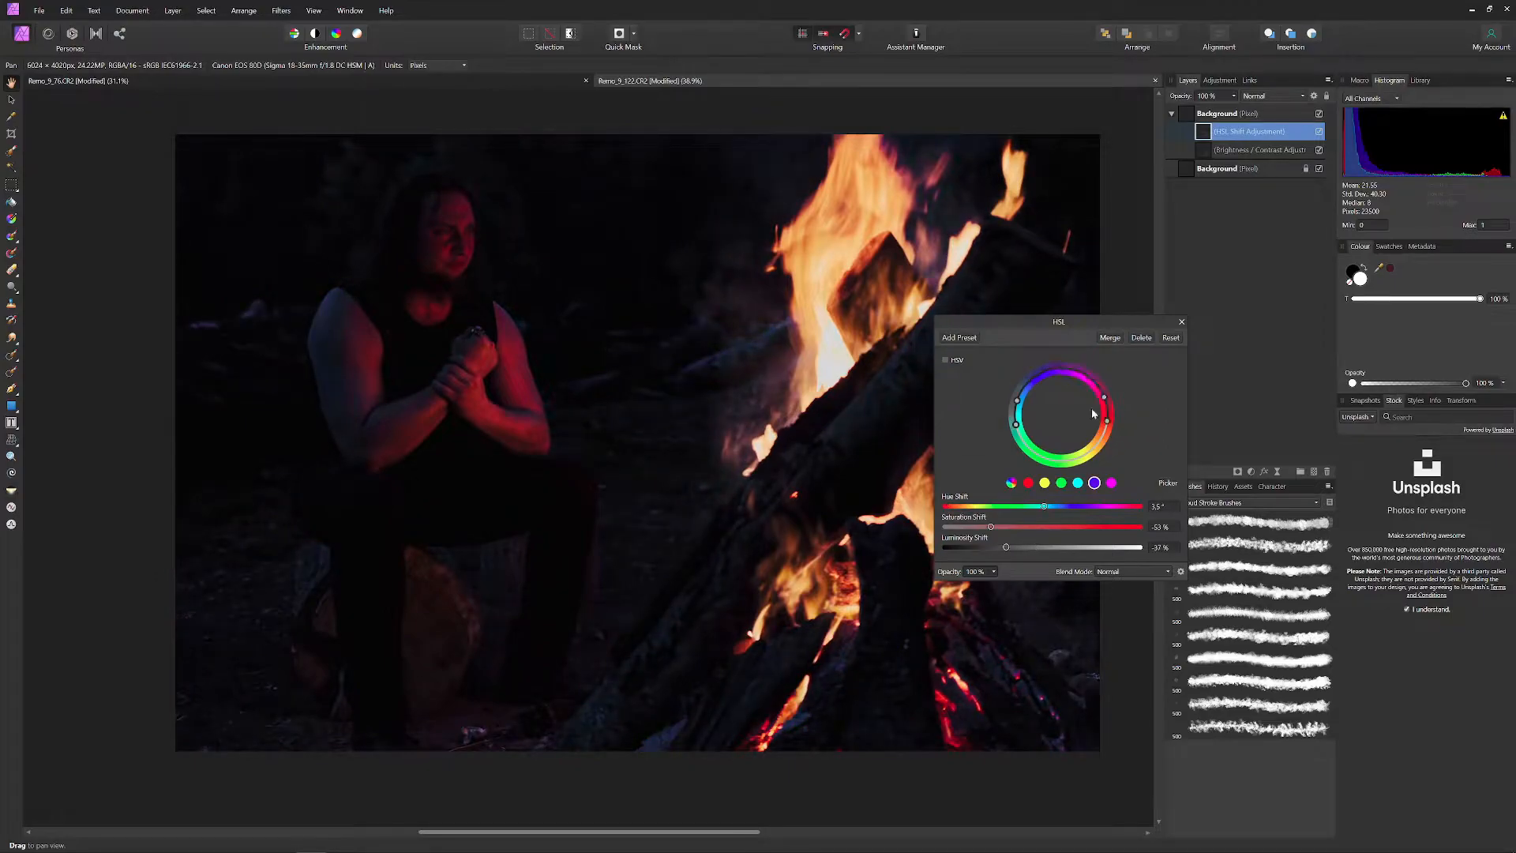
left_click_drag(992, 527, 970, 528)
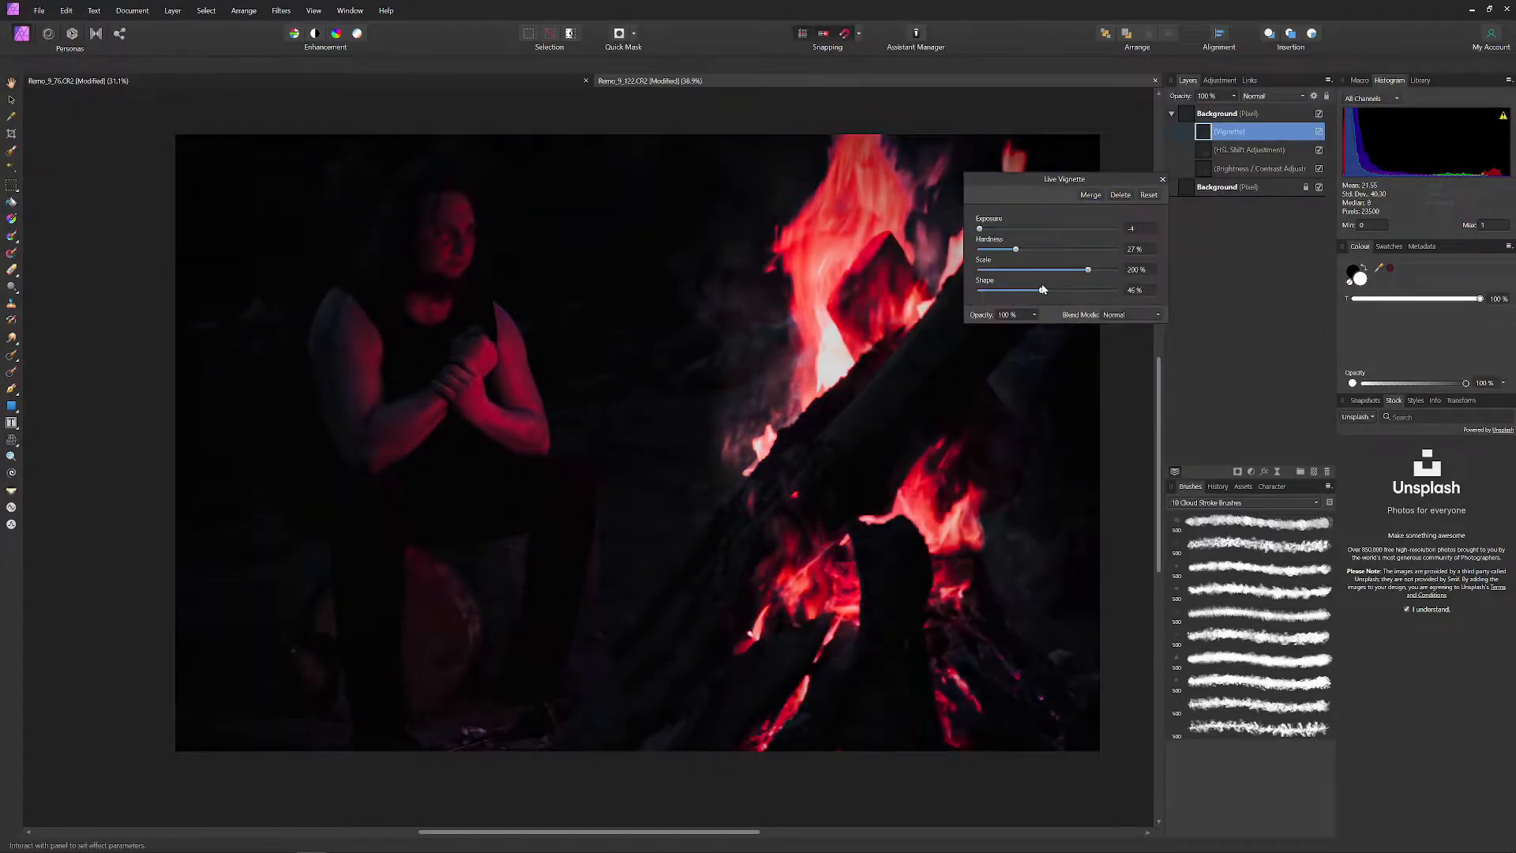
Set the vignette to 0% hardness, 226% scale and 92% shape, and weaken its negative exposure
left_click_drag(1043, 290, 1077, 292)
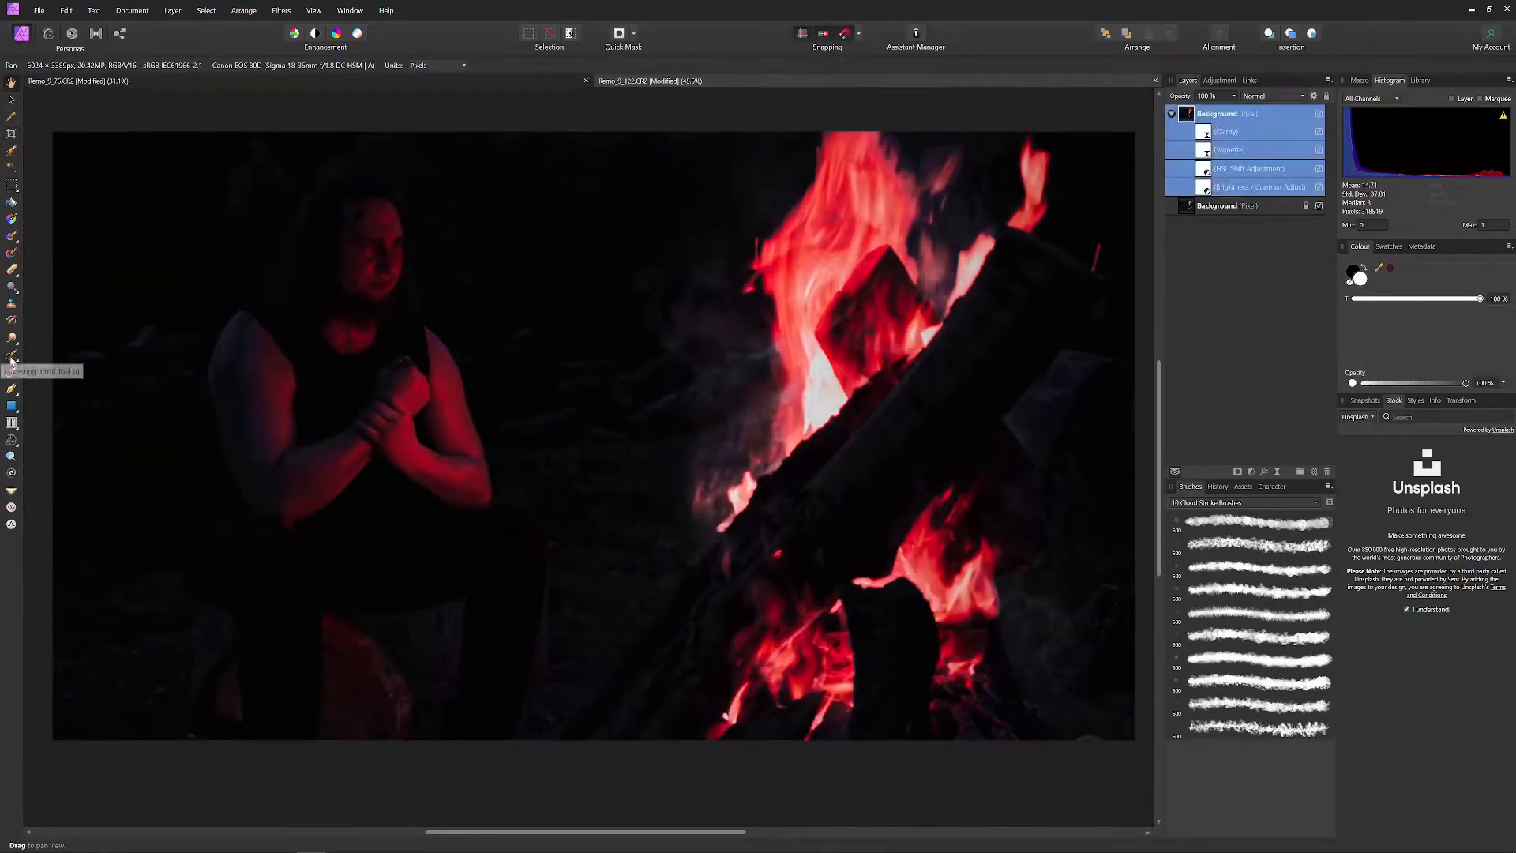
left_click(11, 355)
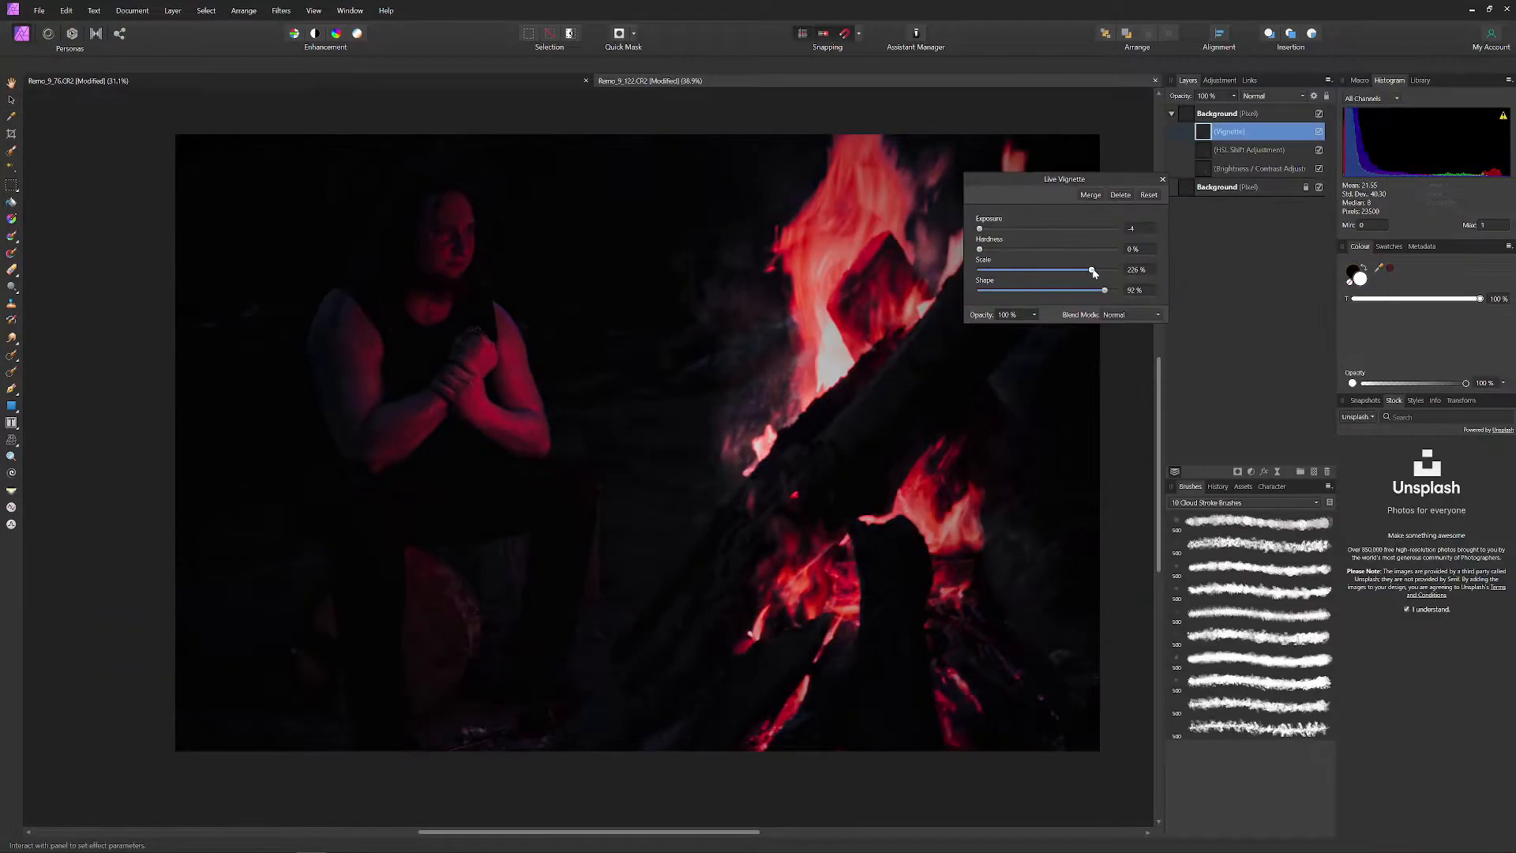
left_click_drag(981, 229, 1023, 231)
left_click(1163, 179)
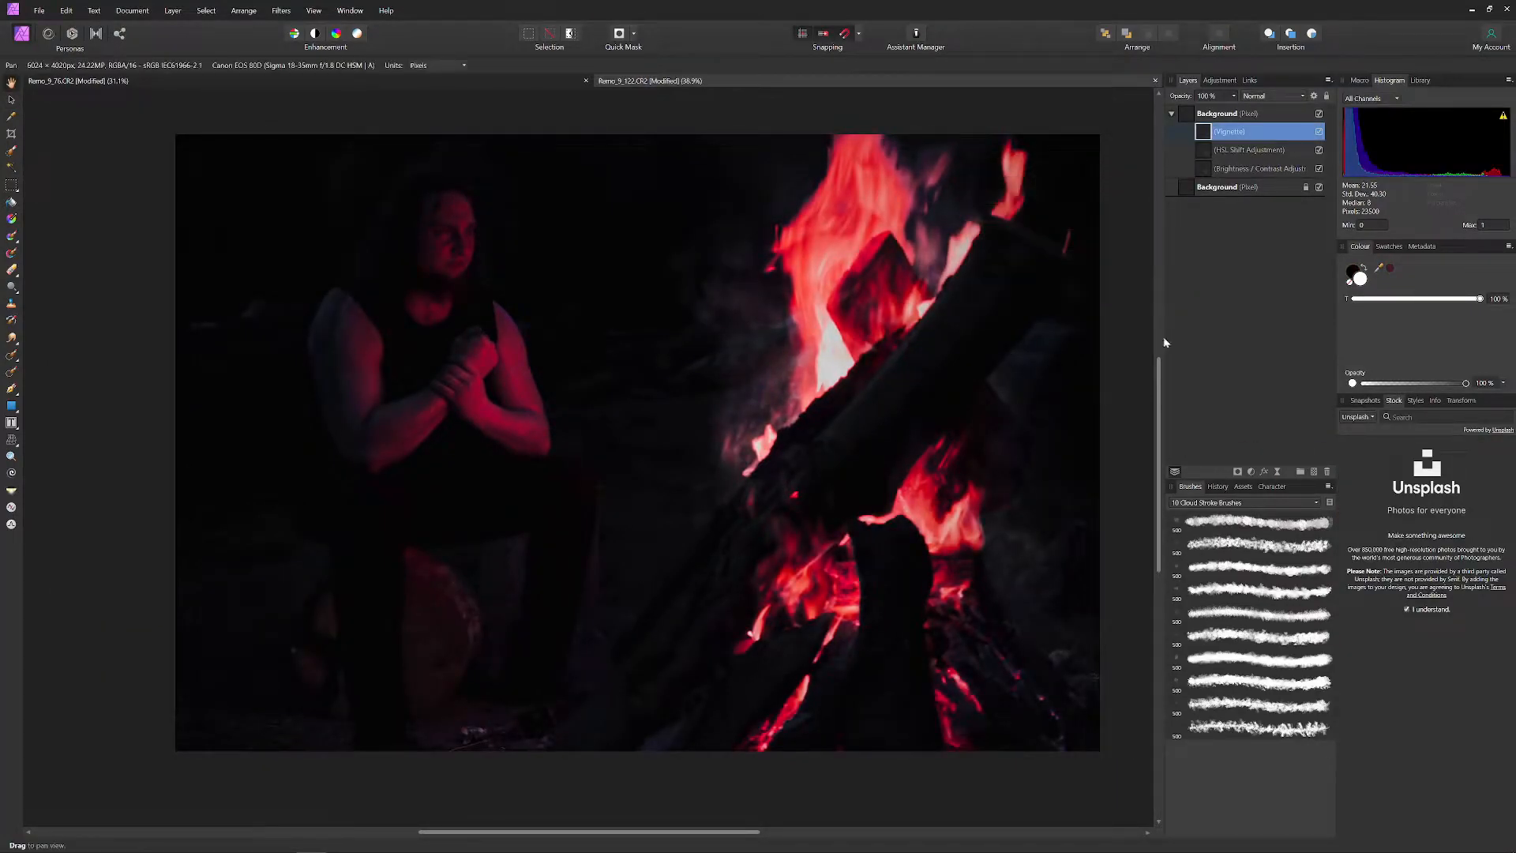
Reopen the HSL adjustment and desaturate its green range, fine-tuning the hue
double_click(1209, 150)
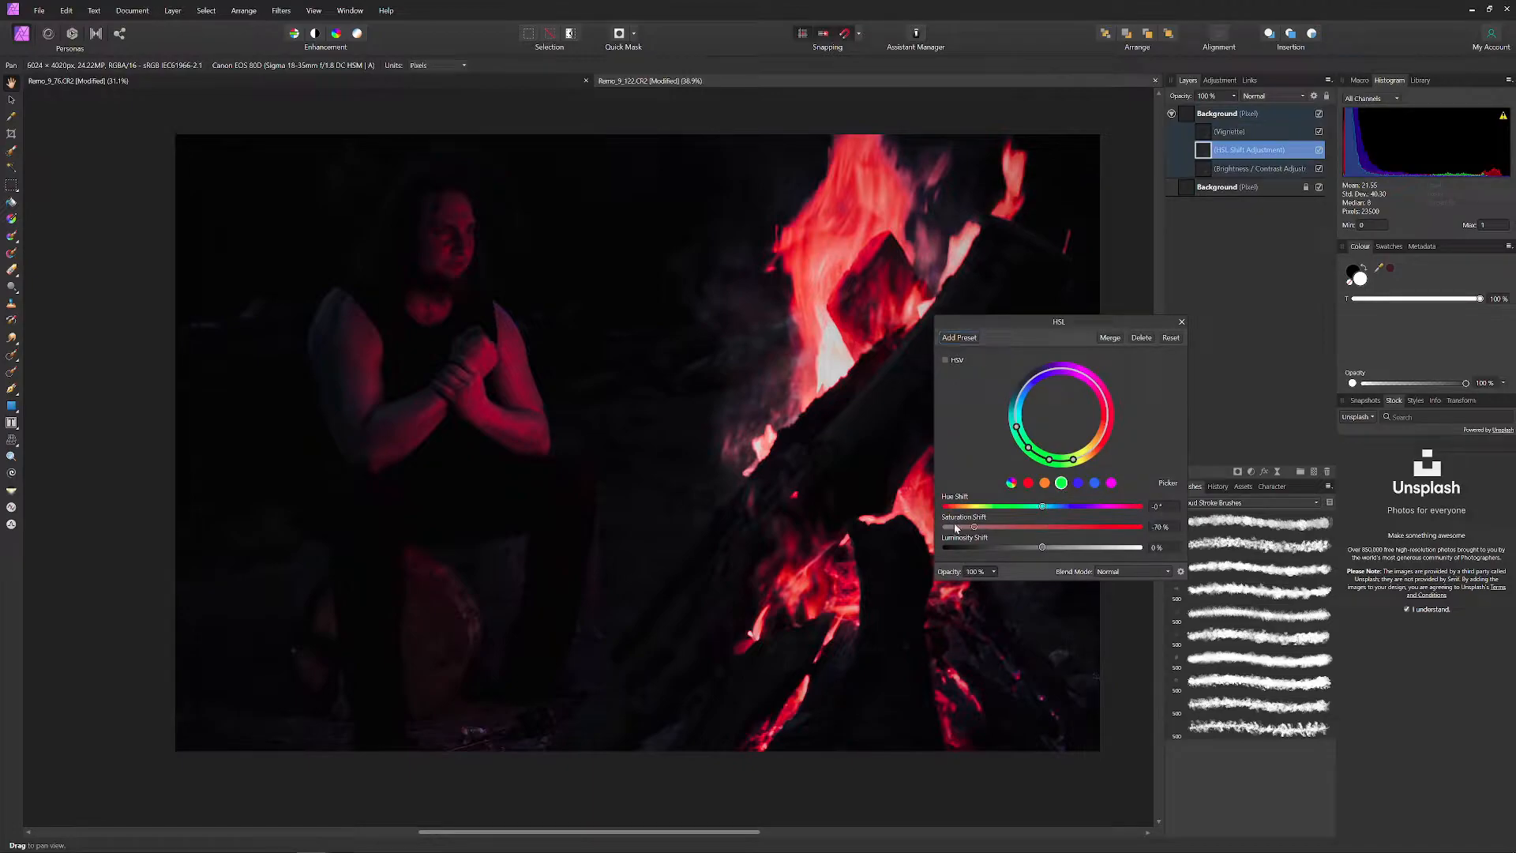
left_click_drag(1048, 506, 1042, 507)
left_click(1183, 322)
Add a live Clarity filter to the duplicated background and strongly increase its strength
left_click(1277, 472)
left_click(1193, 164)
left_click_drag(1062, 389, 1167, 390)
Reopen the HSL adjustment and fine-tune the hue of the red range
double_click(1204, 188)
double_click(1204, 169)
left_click(1168, 482)
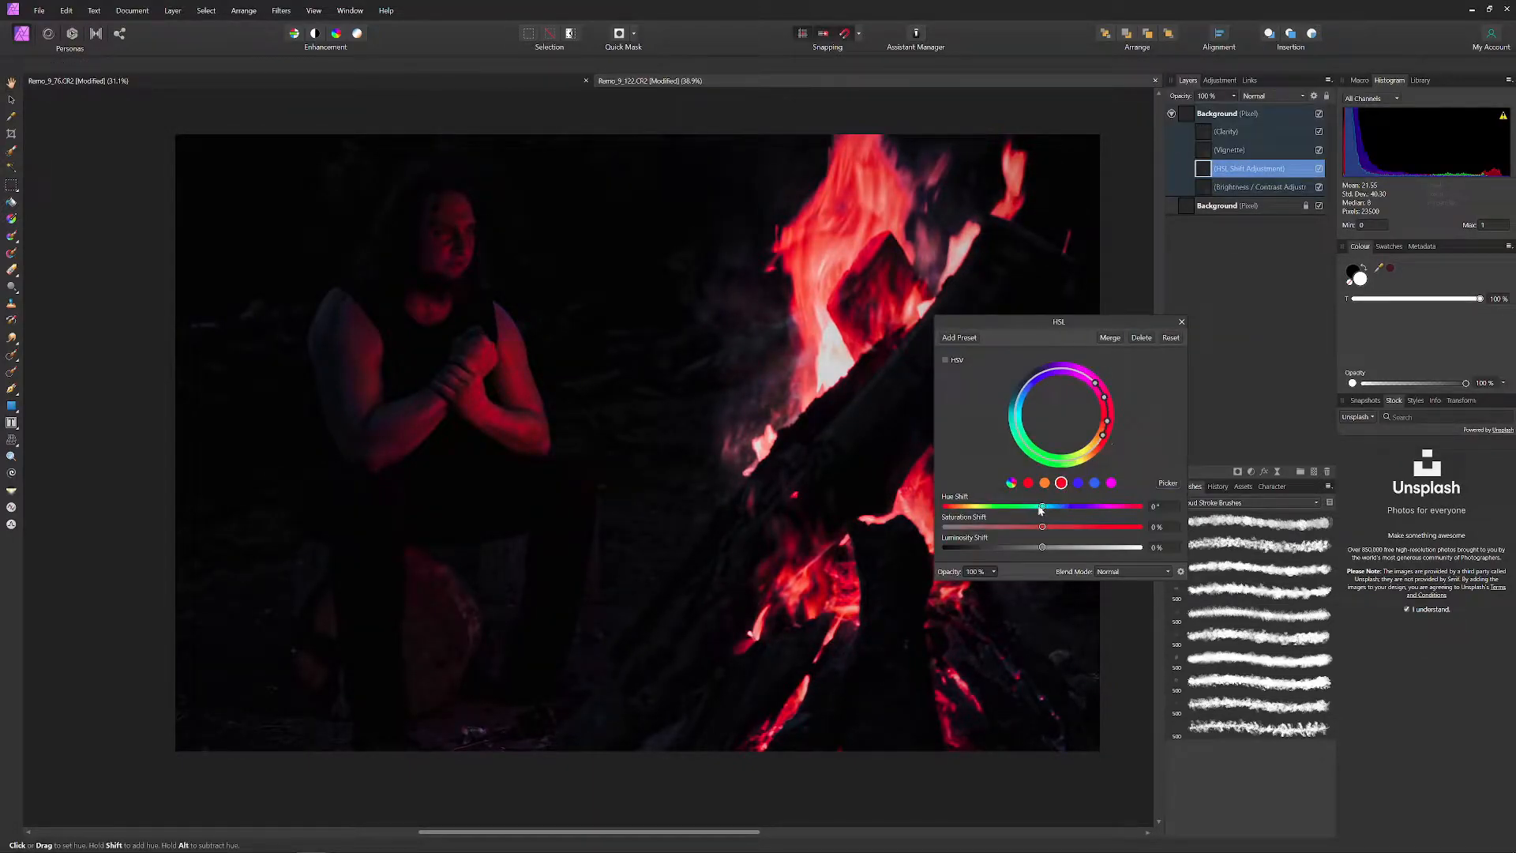
left_click_drag(1044, 506, 1044, 507)
left_click(1181, 323)
Crop the photo to a 16:9 ratio, cutting away the strip below the man and the fire
left_click(11, 134)
left_click_drag(637, 751, 638, 687)
left_click(201, 67)
left_click(197, 104)
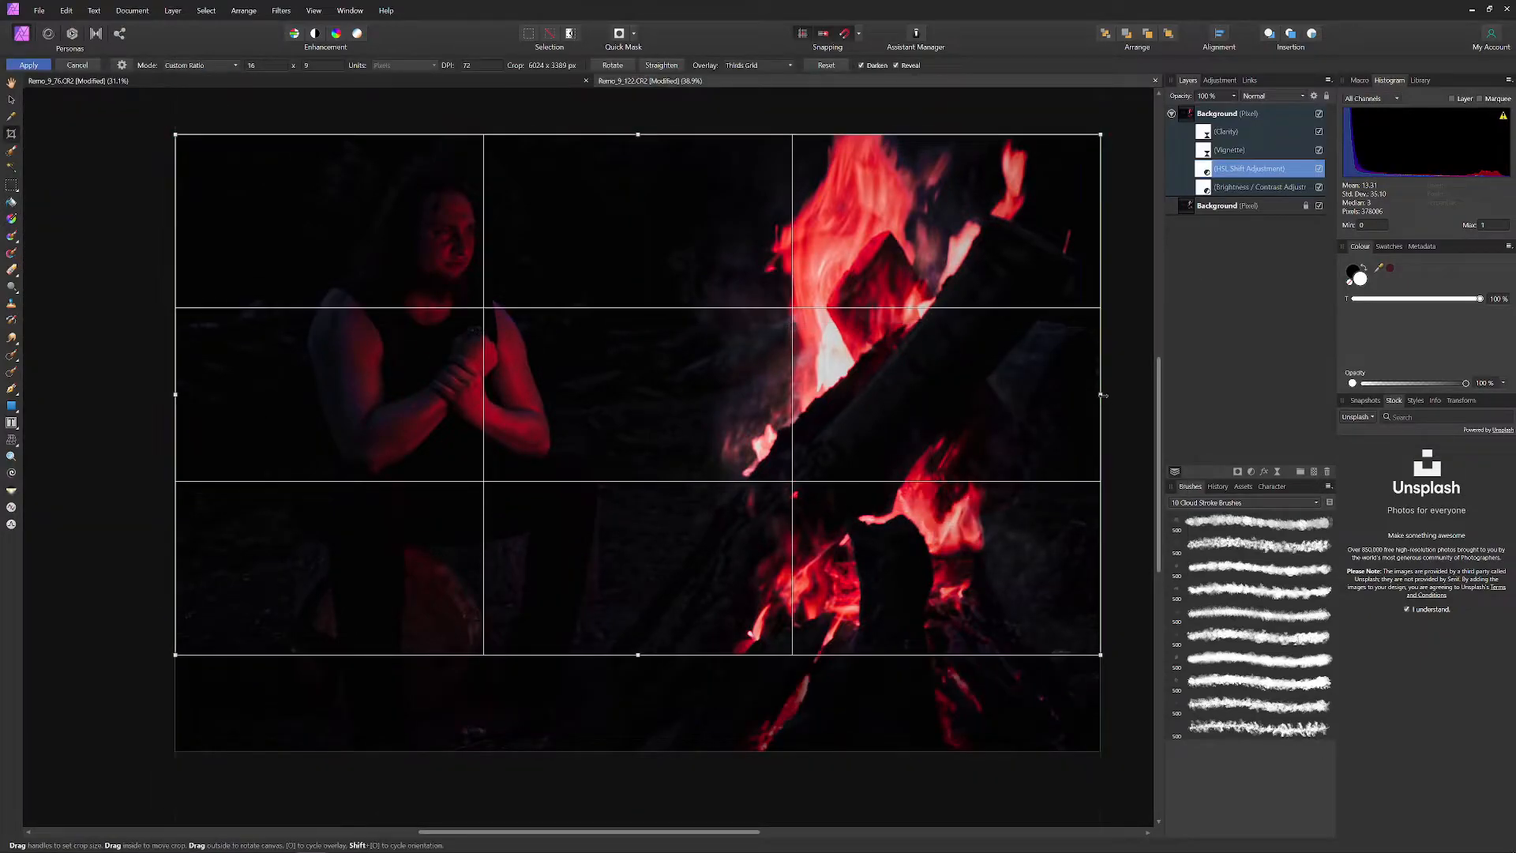
left_click(25, 66)
Inpaint the distracting spots in the dark area beside the man on the edited background layer
left_click(1218, 114)
left_click(11, 373)
left_click_drag(104, 330, 196, 734)
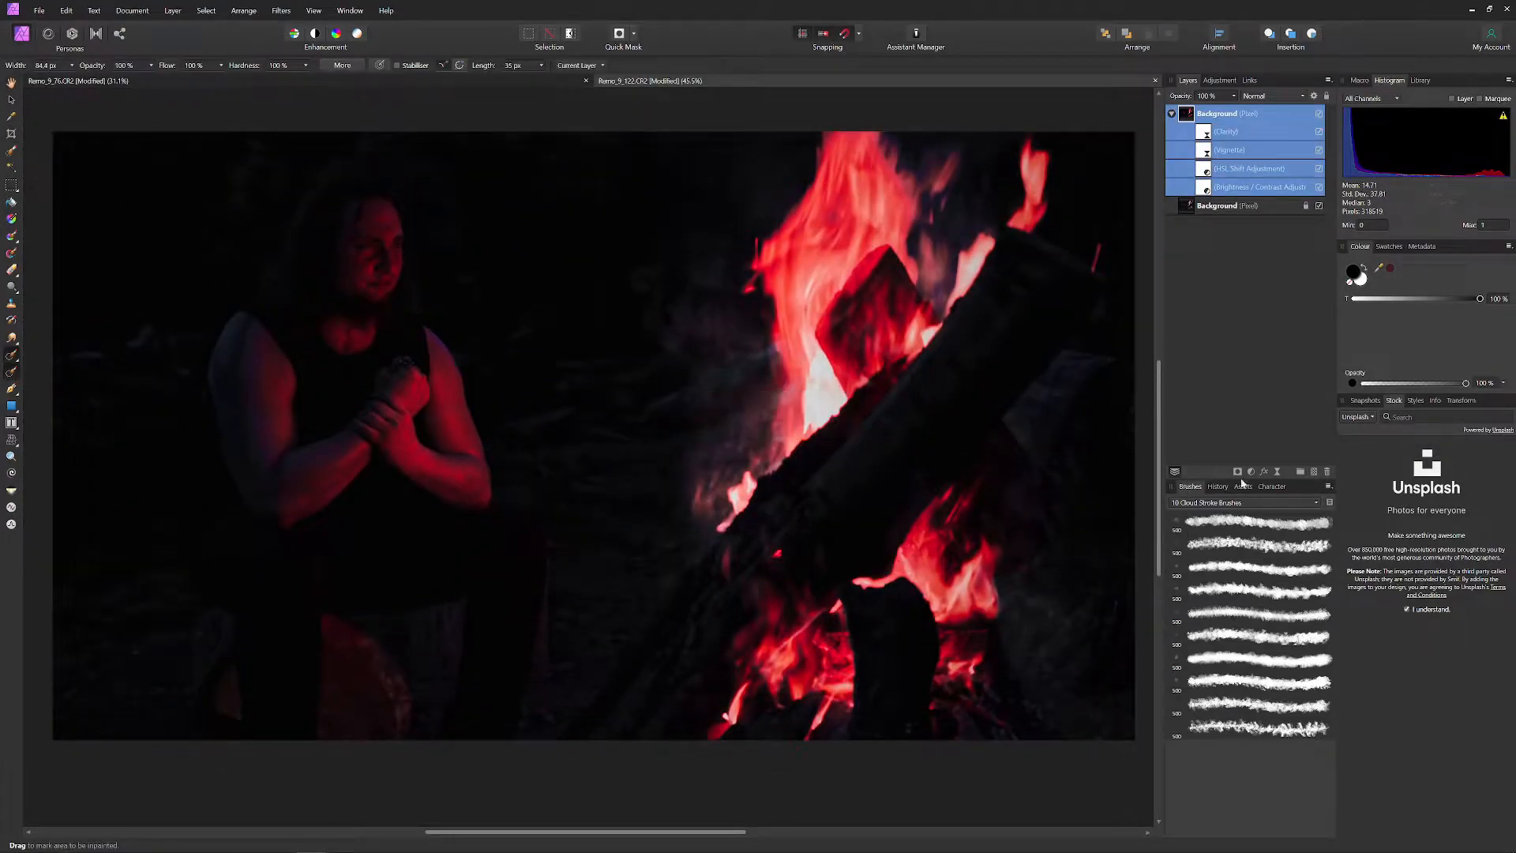
Add a new pixel layer and paint black over the dark surroundings beside the man with a soft, low-flow Basic brush
left_click(1314, 472)
left_click(12, 236)
left_click(1233, 504)
left_click(1224, 569)
scroll(1244, 695, "down", 5)
left_click(1248, 823)
left_click(221, 66)
left_click_drag(131, 328, 150, 340)
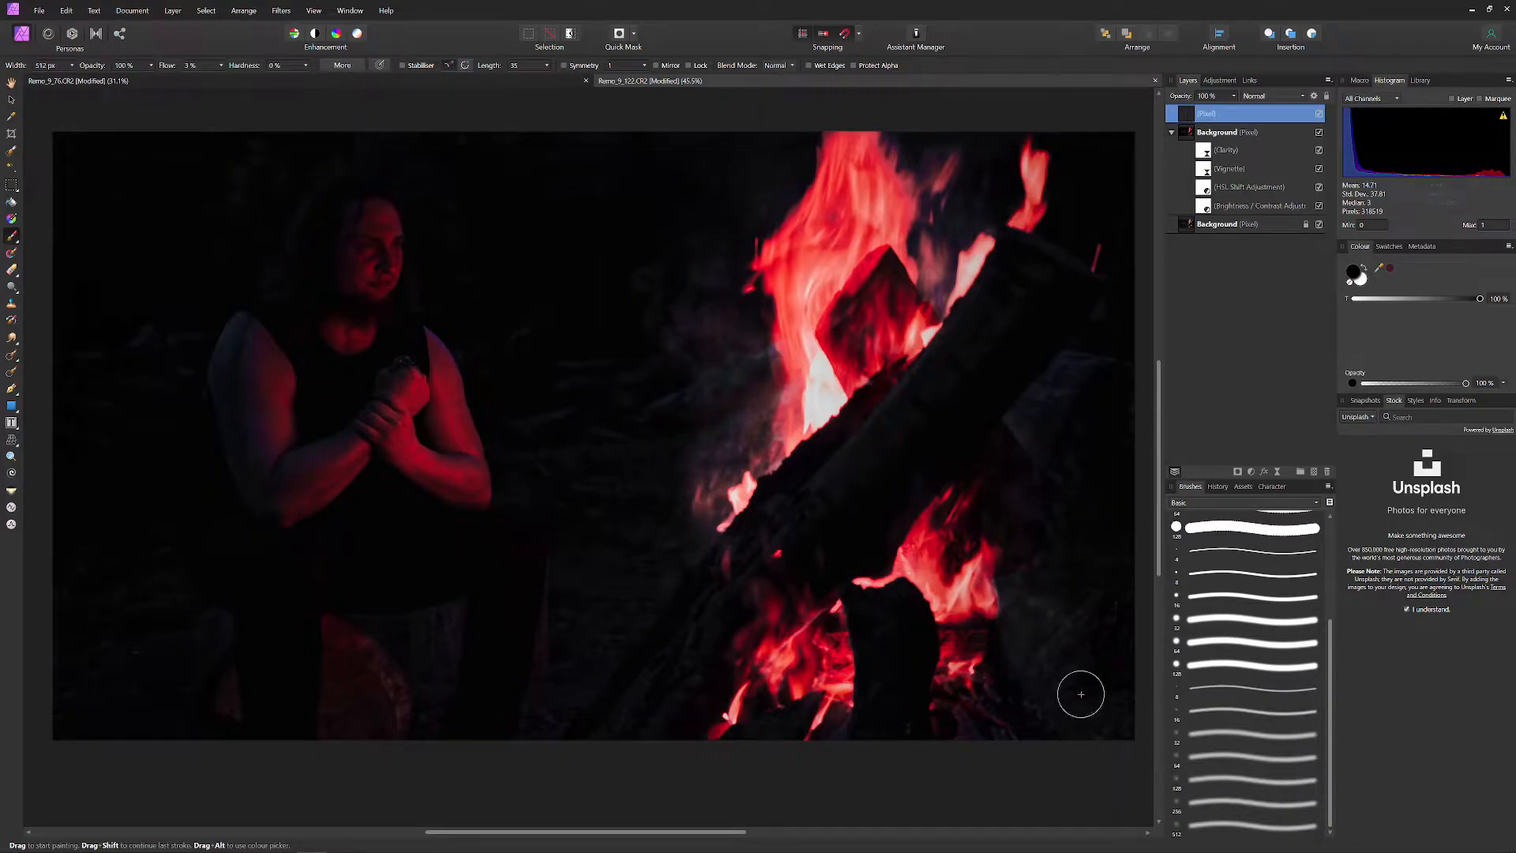
Choose a spatter brush from the Sprays and Spatters set and sample the flames' red as the painting colour
left_click(1256, 504)
scroll(1270, 632, "down", 5)
left_click(1239, 692)
left_click(1256, 774)
left_click(841, 228, "alt")
key("x")
key("z")
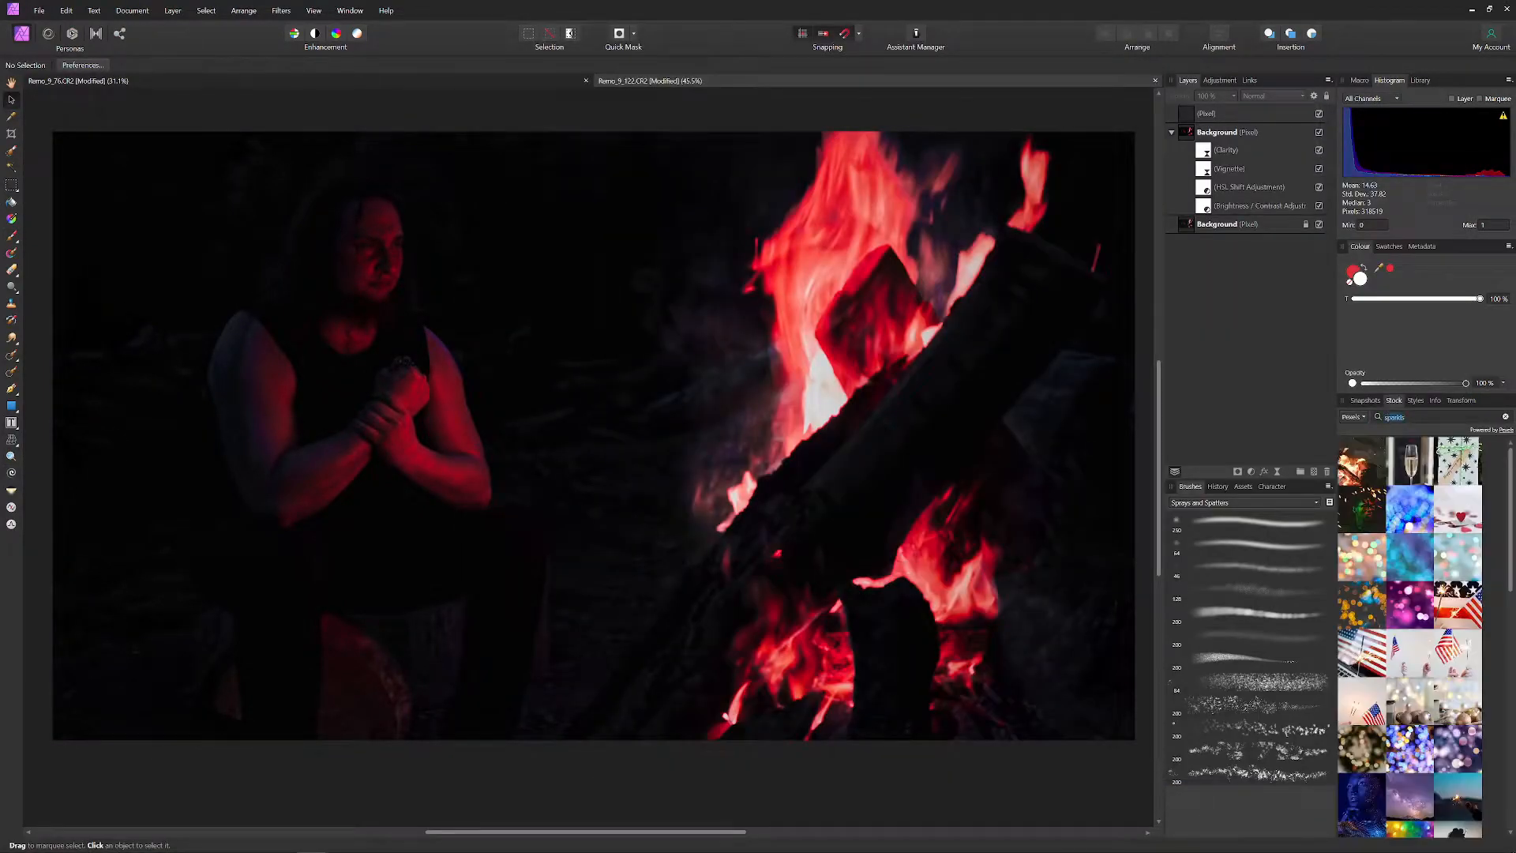
Place a fire sparks stock photo over the lower flames, scale it down and blend it with Soft Light
left_click_drag(1458, 460, 470, 198)
left_click(1271, 96)
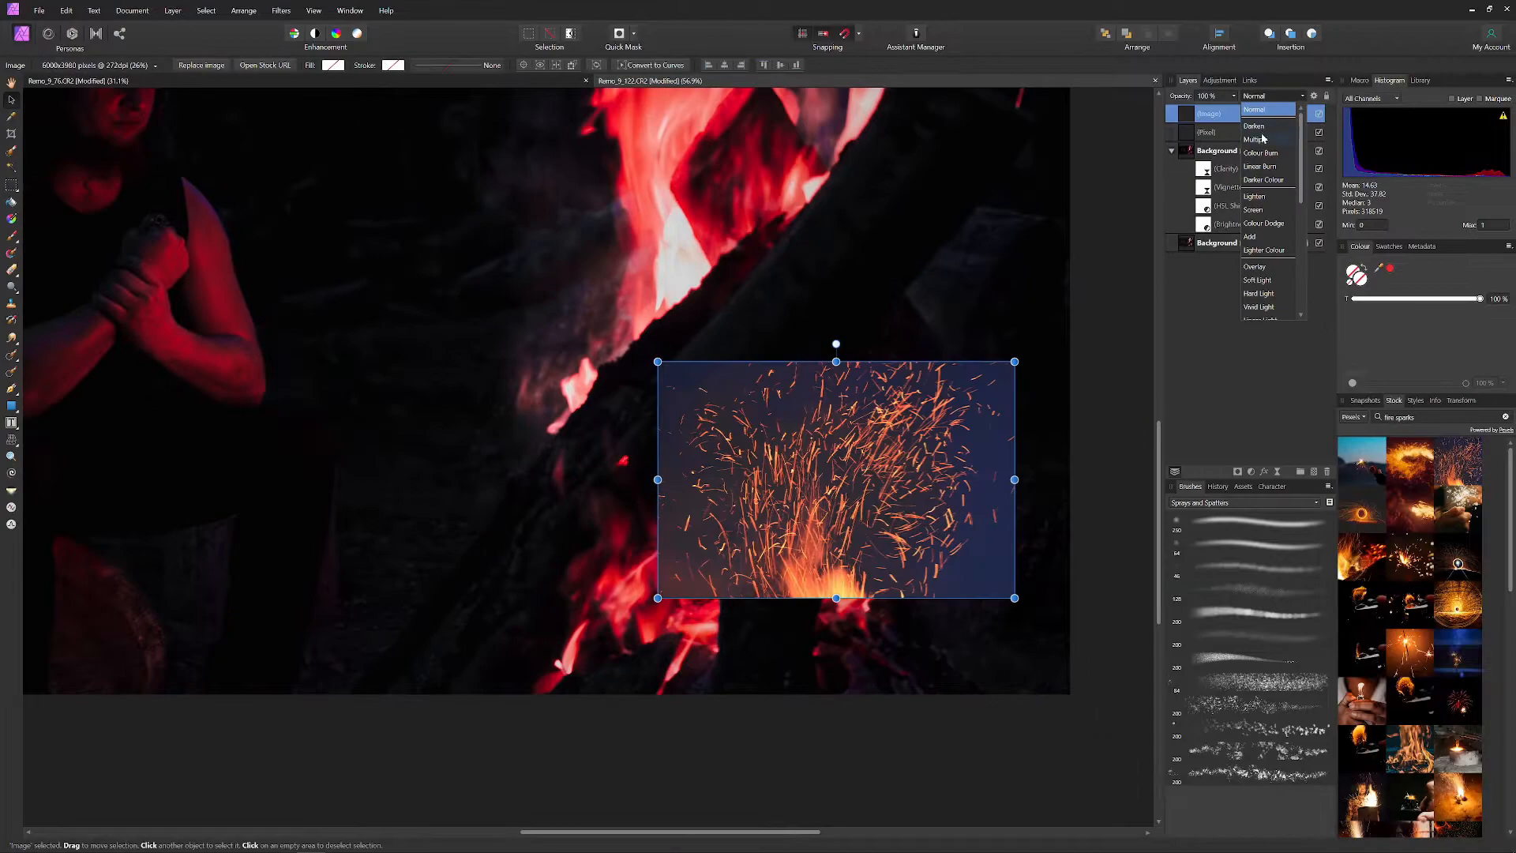
left_click(1262, 283)
left_click_drag(657, 598, 743, 545)
scroll(853, 470, "down", 4)
key("e")
scroll(898, 395, "up", 4)
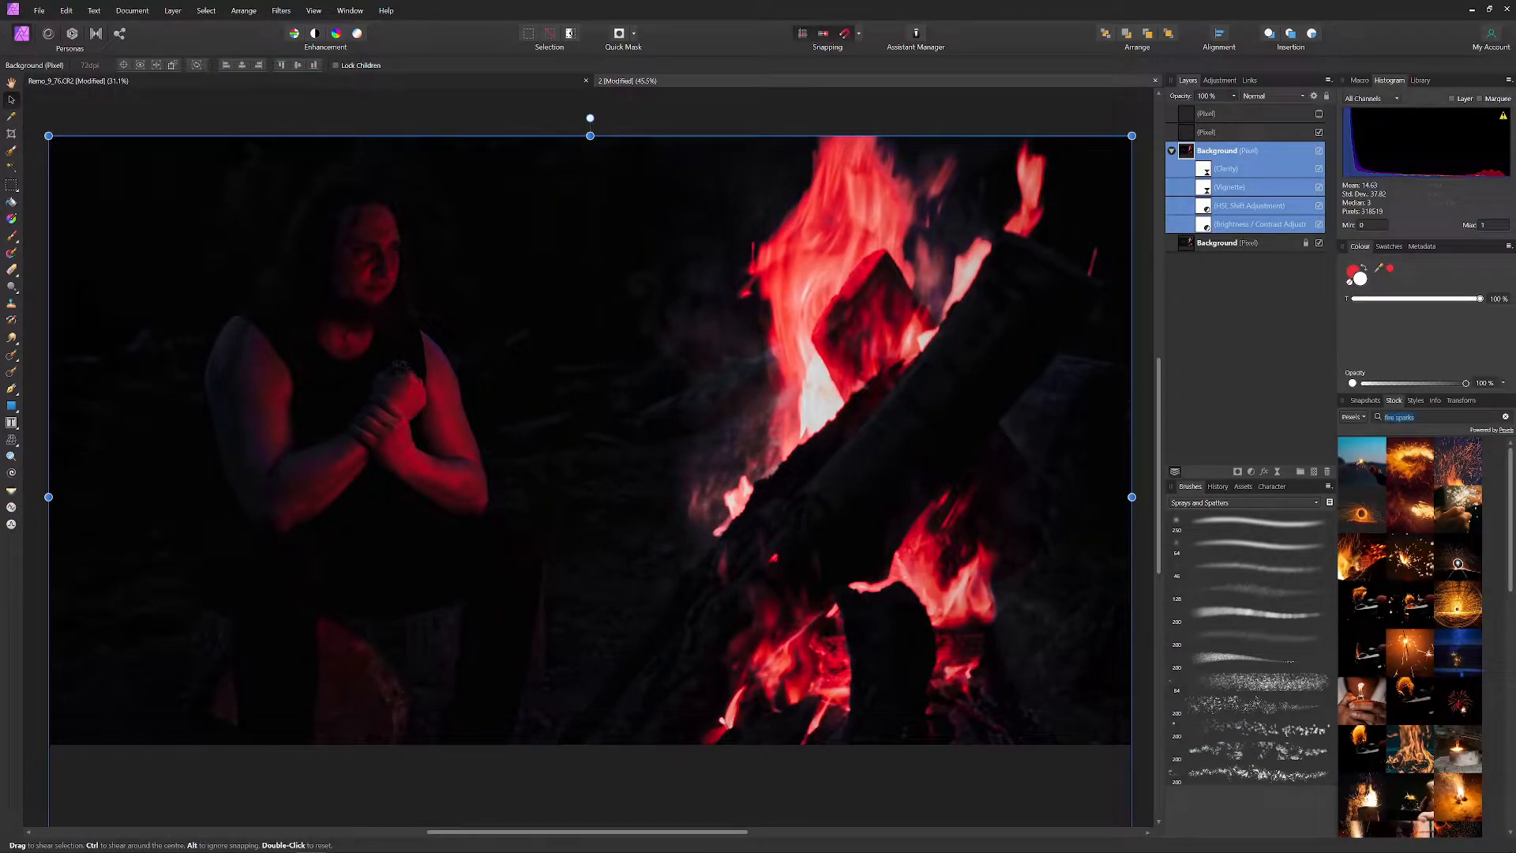
Place the fire sparks stock photo again and scale it down over the upper flames
scroll(1445, 735, "down", 2)
mouse_move(1509, 546)
left_mouse_down()
mouse_move(1507, 797)
mouse_move(1500, 530)
left_mouse_up()
left_click_drag(1459, 462, 917, 412)
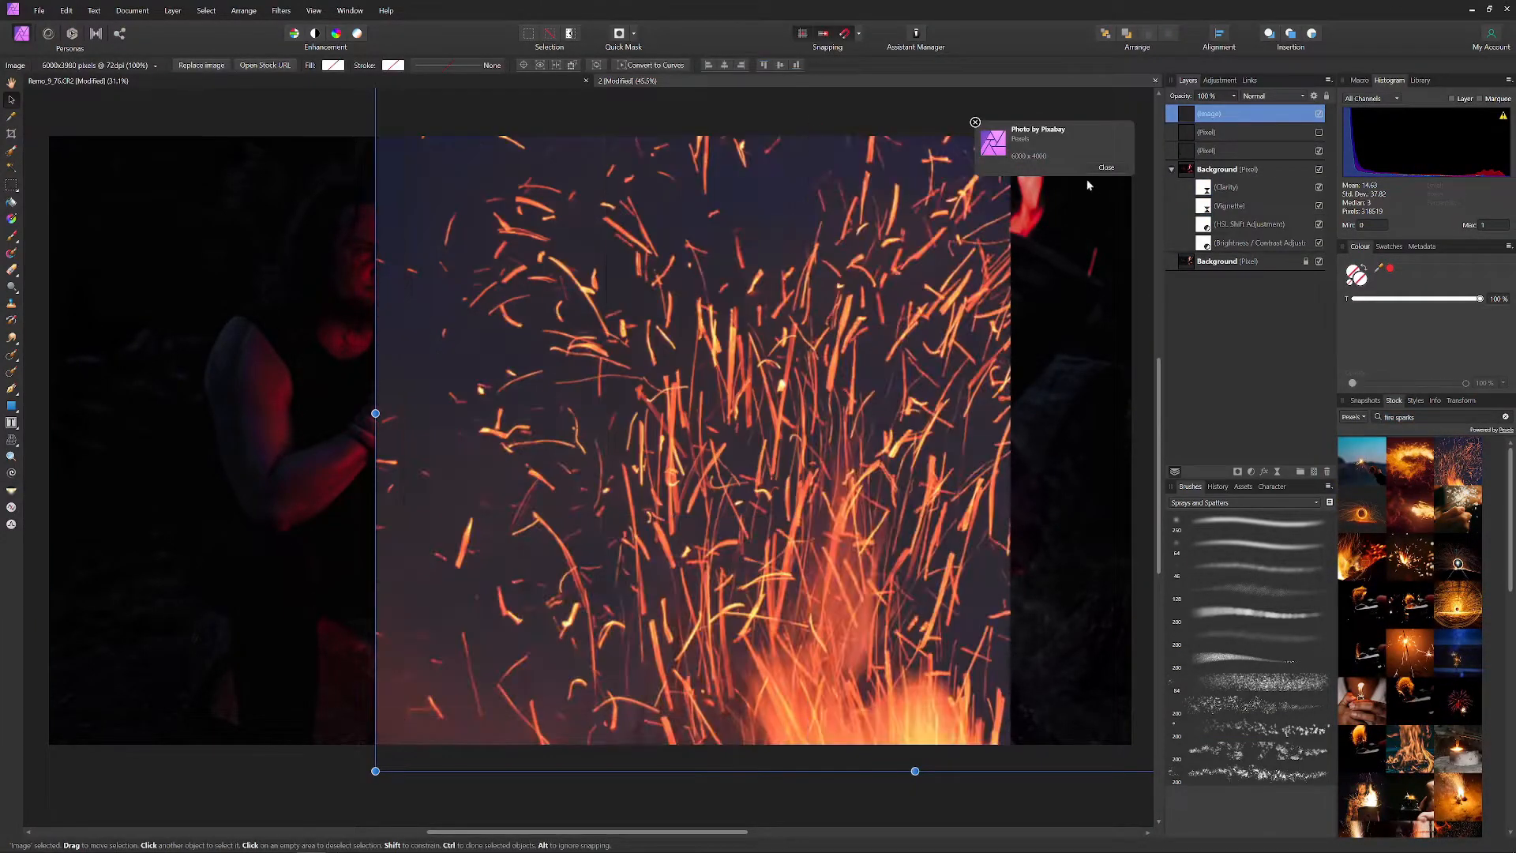
left_click(1106, 168)
scroll(987, 509, "down", 4)
left_click_drag(987, 509, 875, 503)
left_click_drag(1064, 322, 778, 513)
left_click_drag(707, 577, 851, 443)
scroll(826, 479, "up", 3)
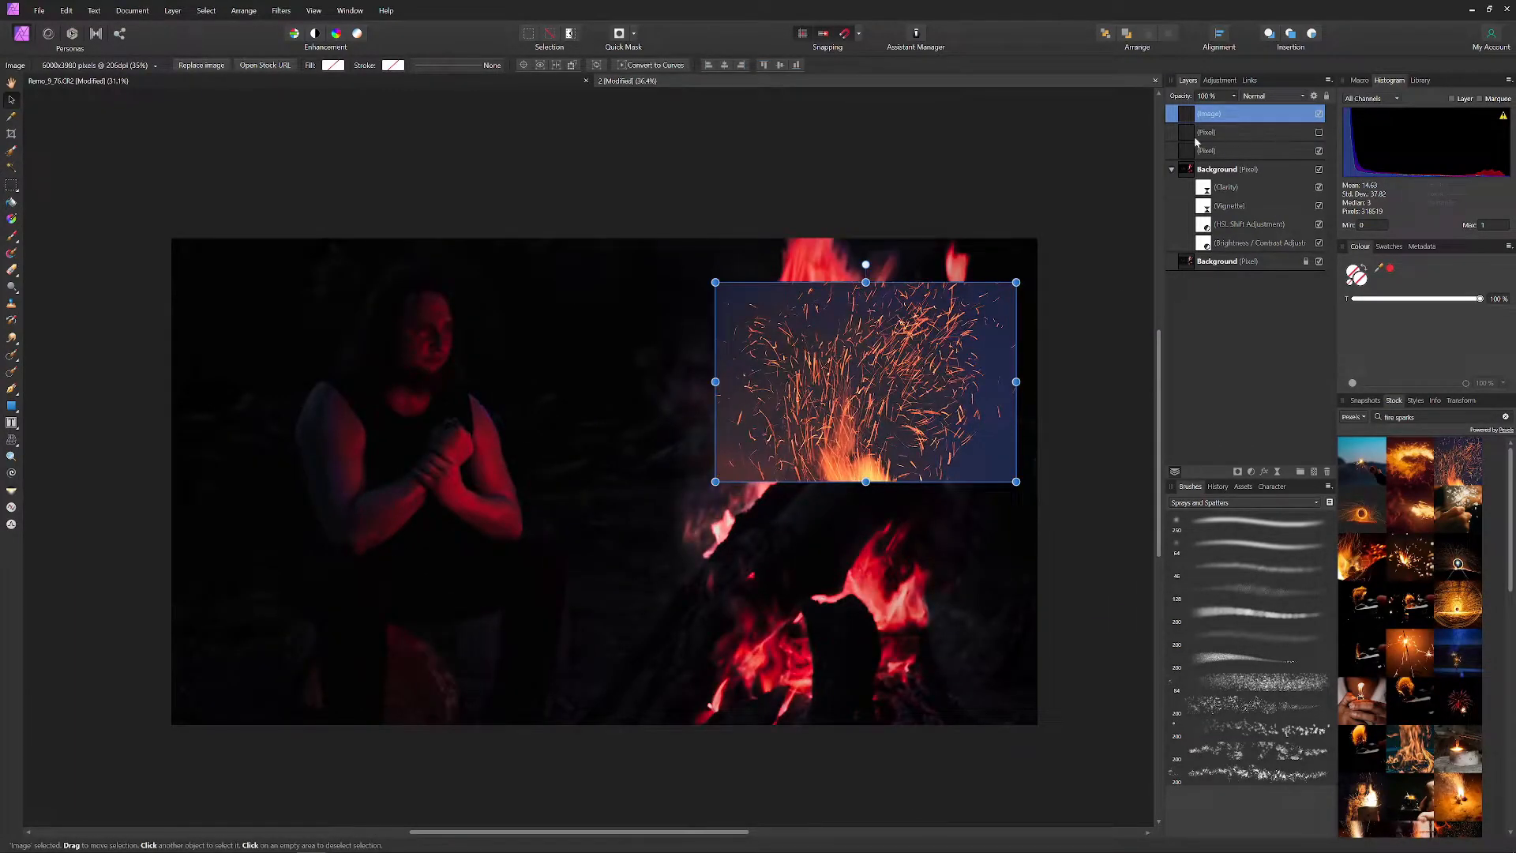
Set the upper sparks image to Overlay blending and erase its visible edges around the flames
left_click(1271, 97)
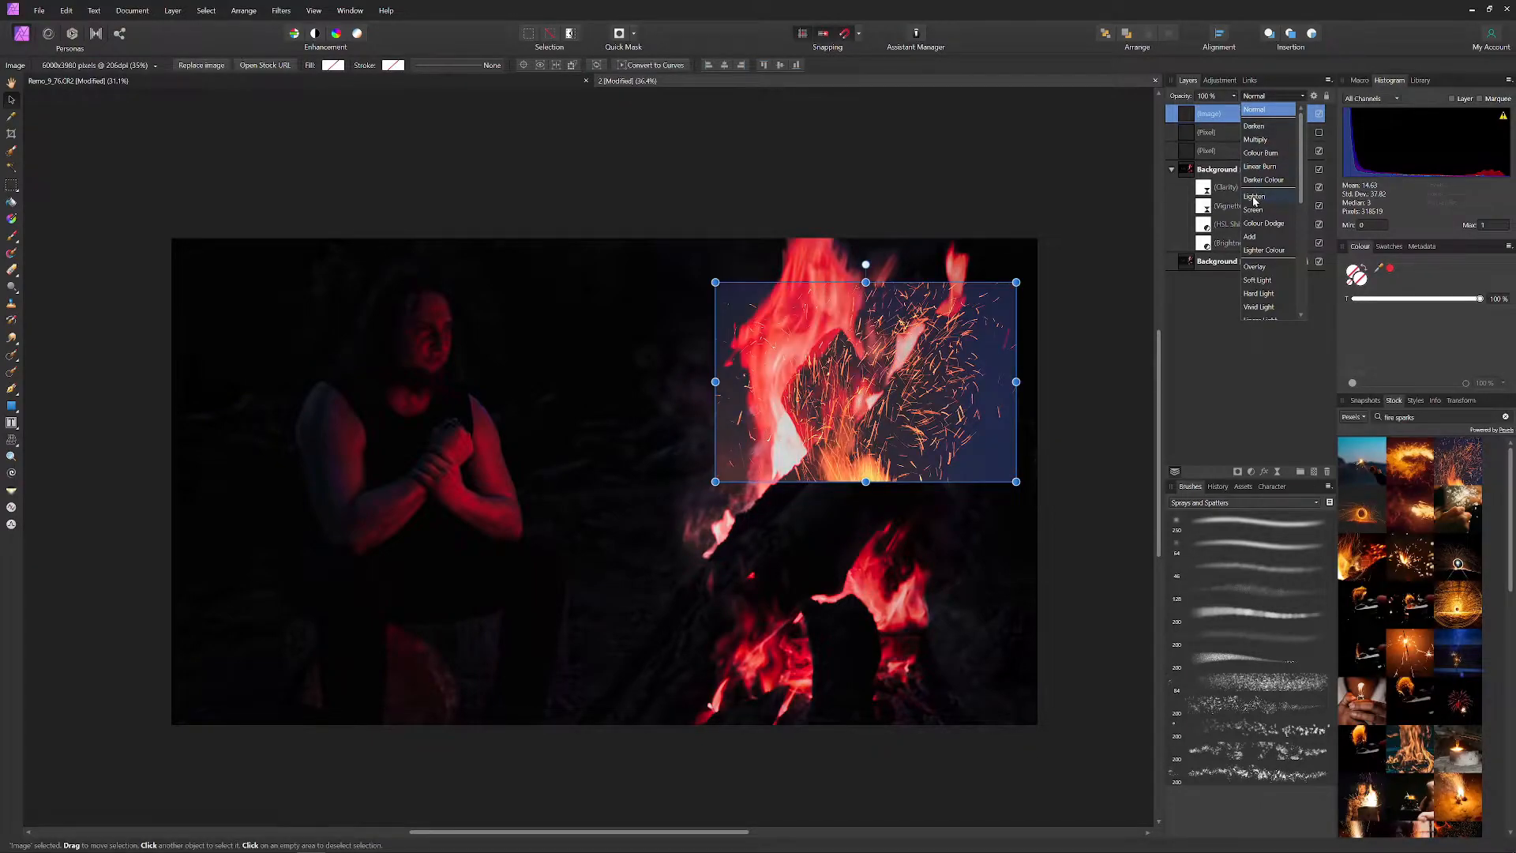
left_click(1256, 267)
key("ctrl+d")
key("e")
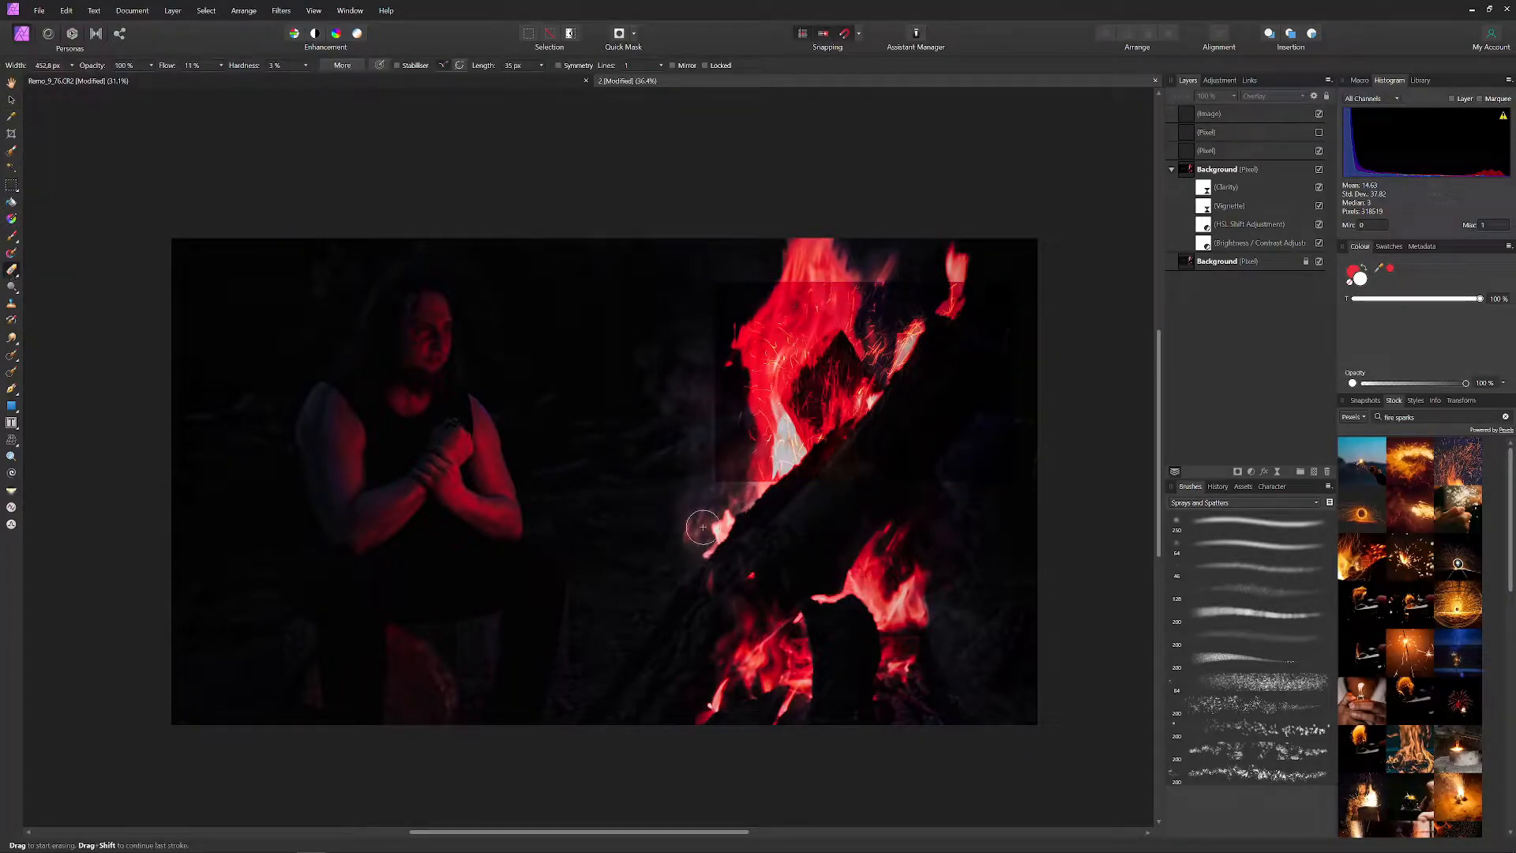
left_click(1219, 116)
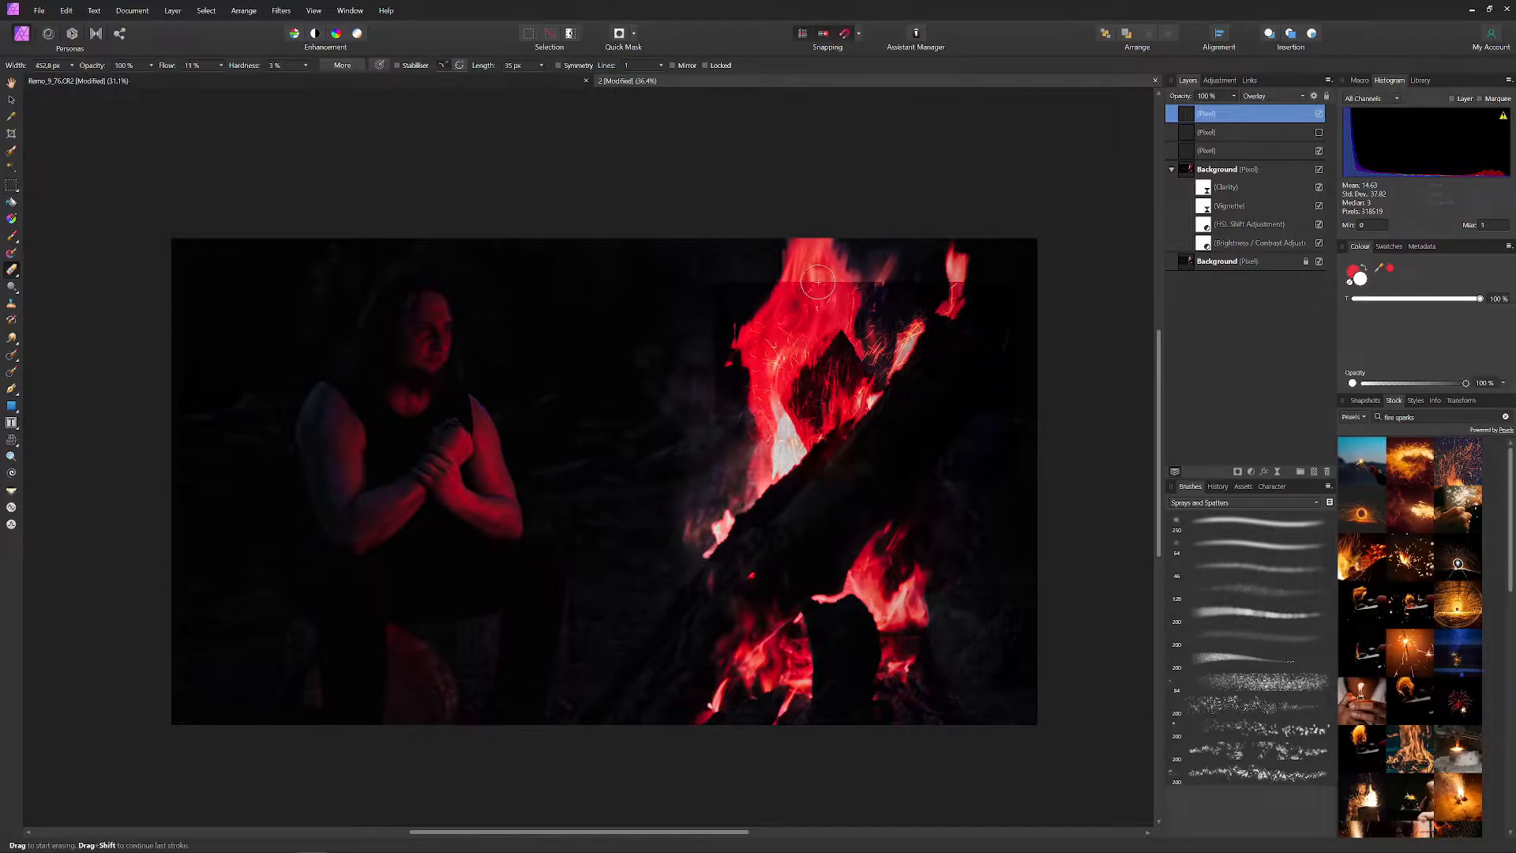
left_click(1268, 96)
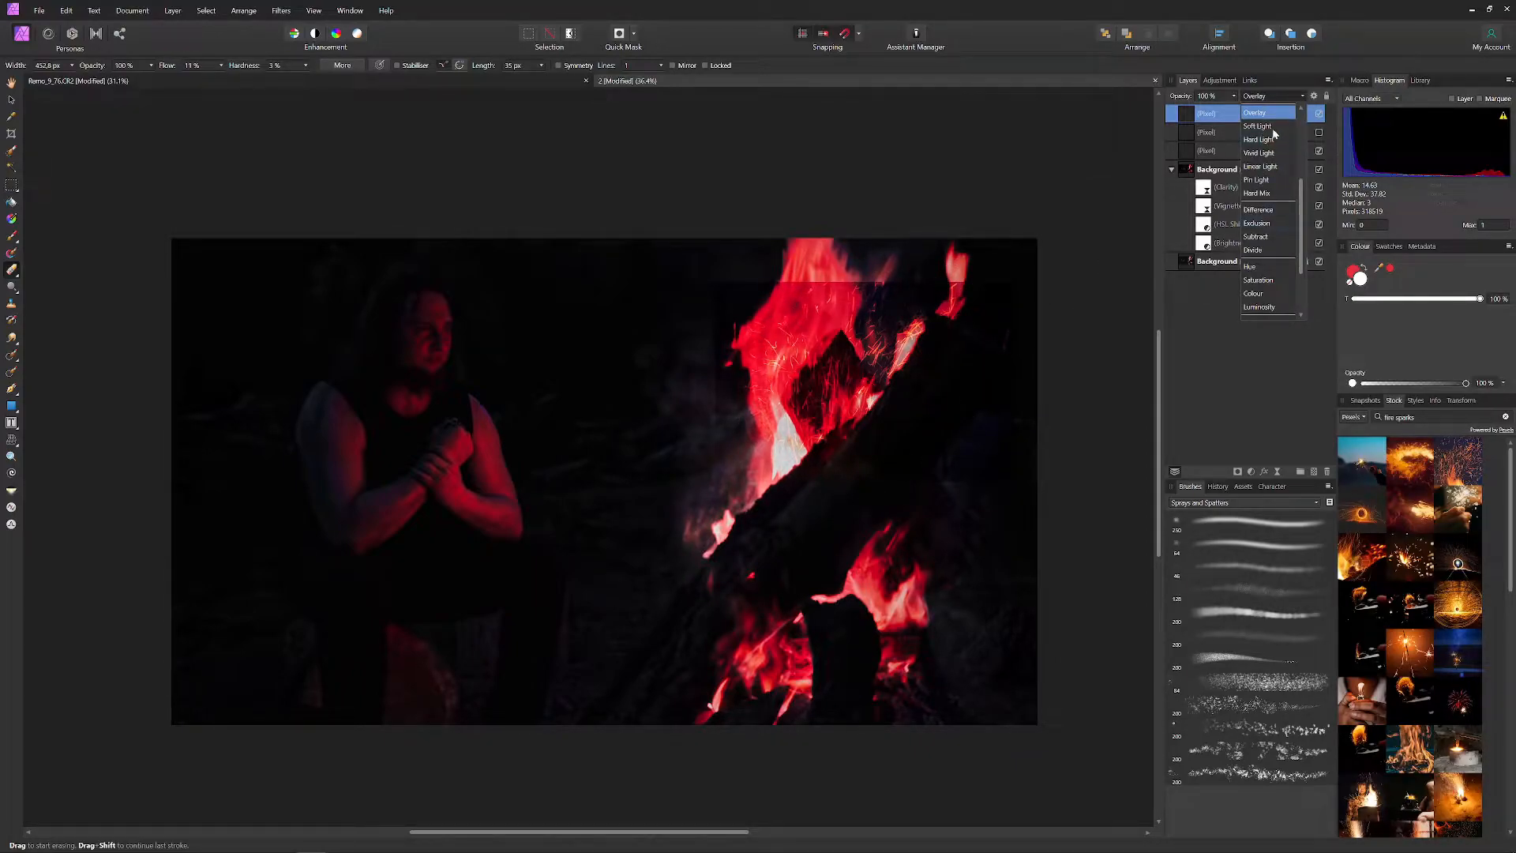
scroll(1257, 268, "down", 2)
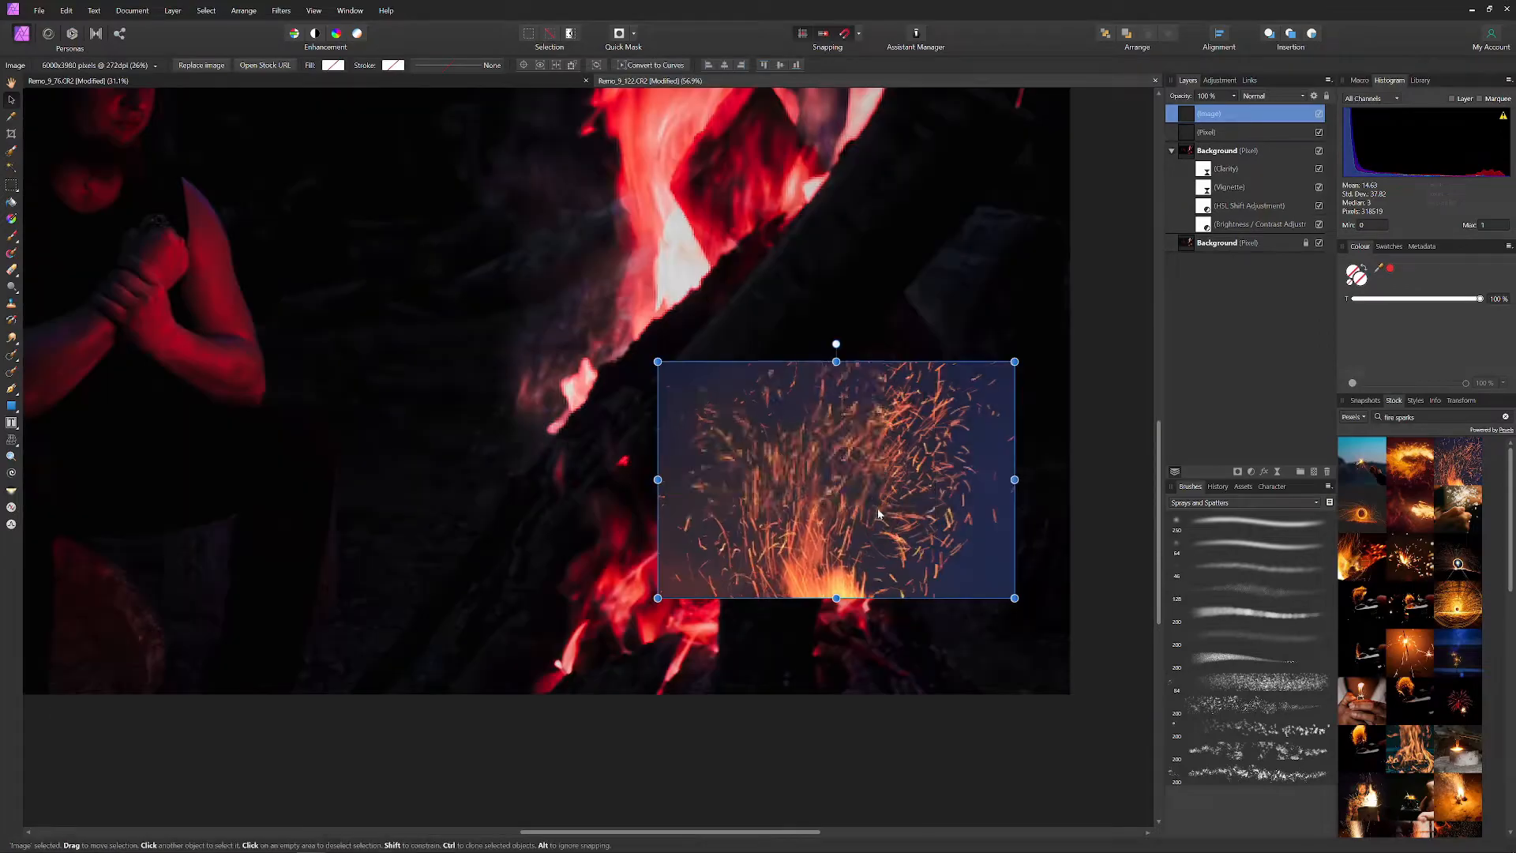
Set the lower sparks image to Soft Light and erase its hard edges around the burning logs, adjusting the eraser's flow
left_click(1269, 96)
left_click(1258, 280)
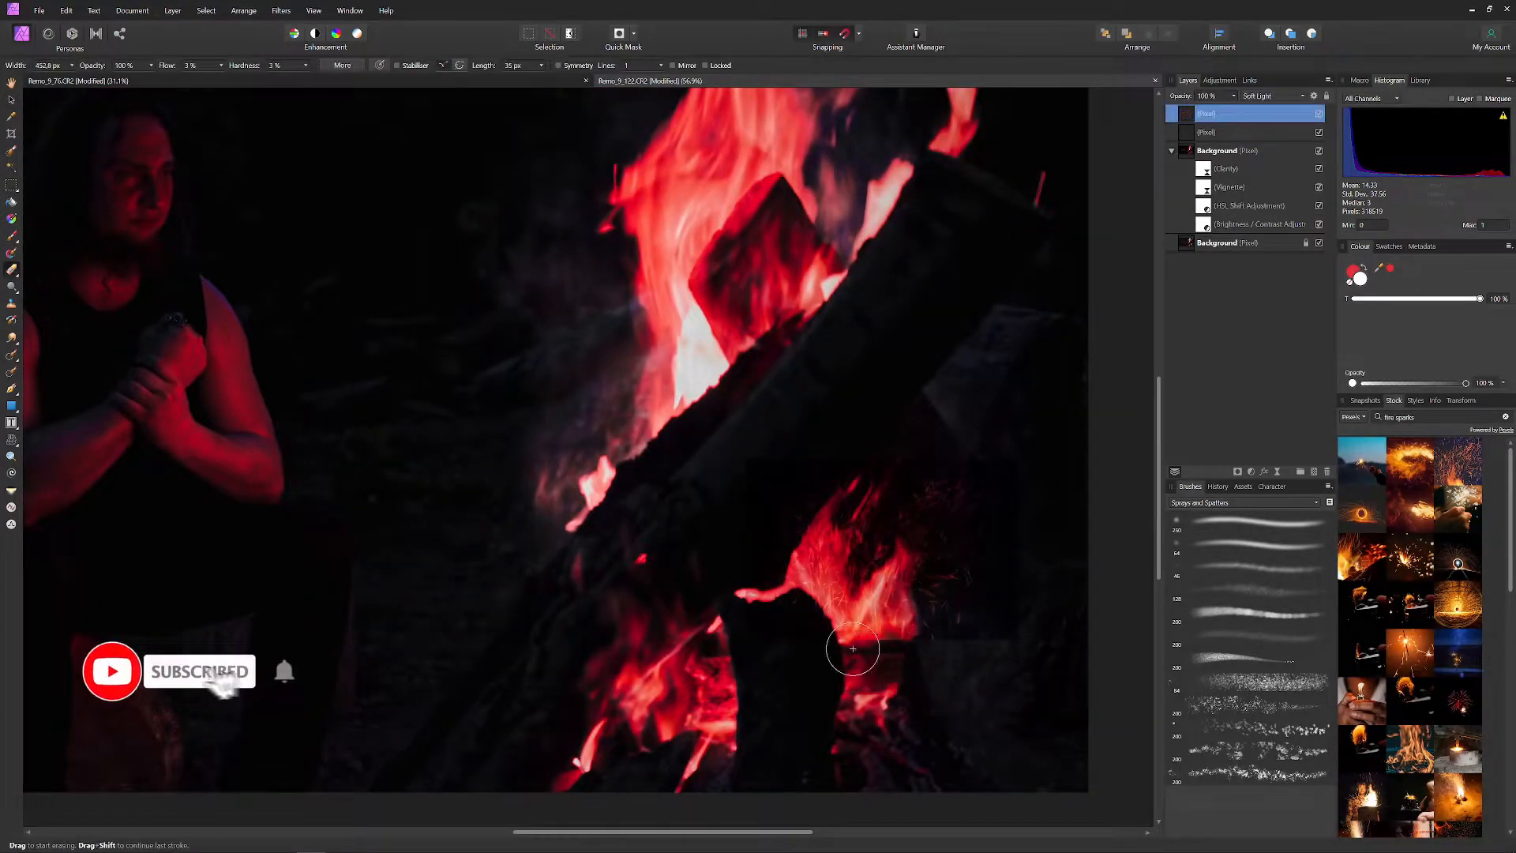
left_click_drag(927, 635, 834, 655)
left_click_drag(166, 65, 173, 65)
left_click_drag(1014, 622, 763, 676)
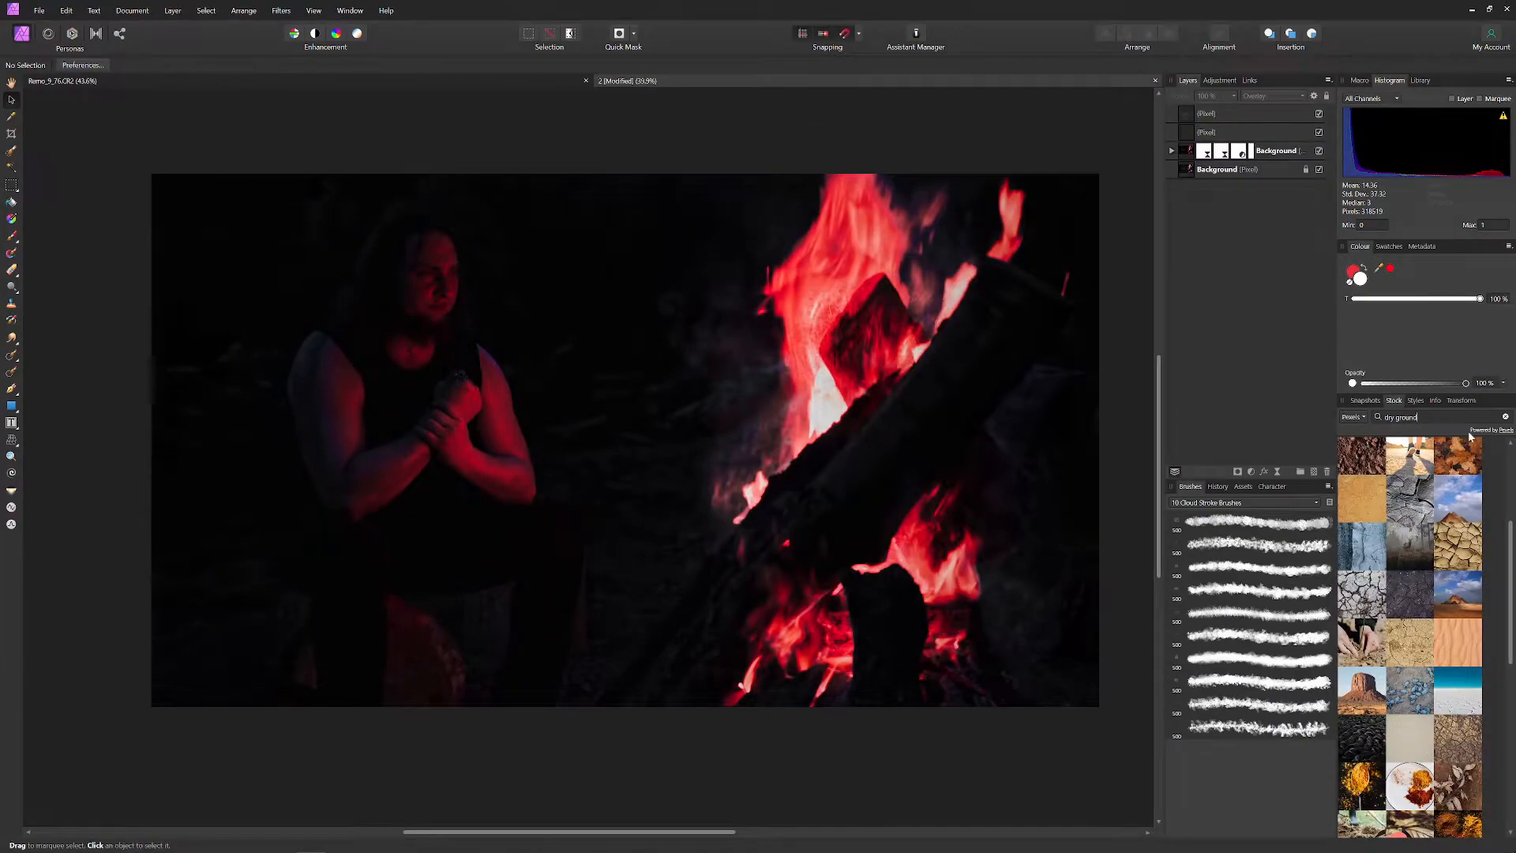
Place a cracked dry ground stock photo and scale it down over the man's torso and arms
scroll(1449, 553, "down", 4)
left_click_drag(1458, 744, 432, 286)
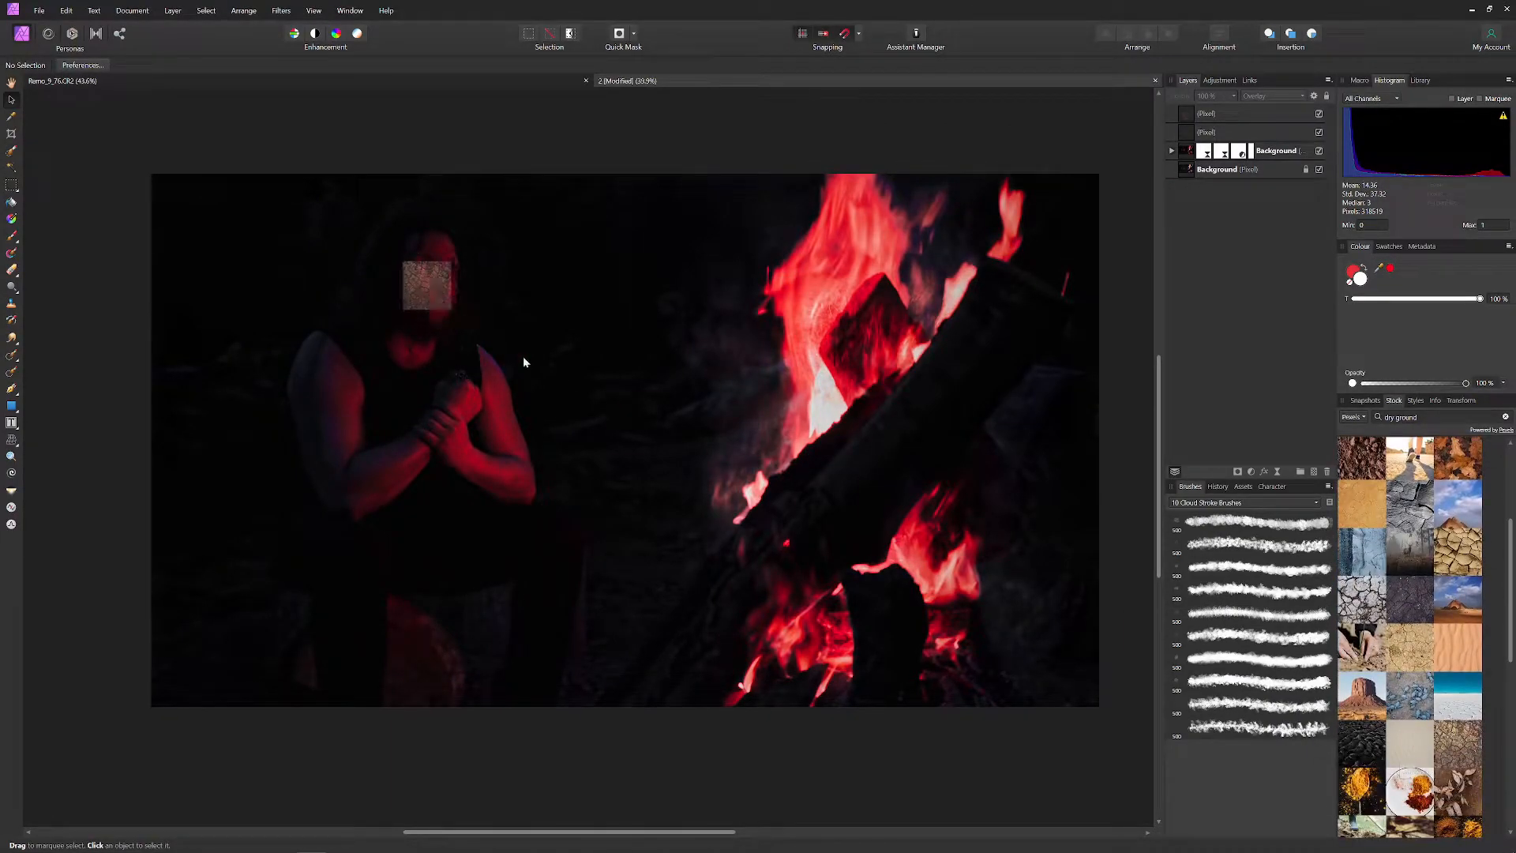
left_click_drag(532, 359, 669, 466)
left_click_drag(1022, 694, 292, 284)
left_click_drag(264, 182, 429, 360)
left_click_drag(479, 411, 527, 447)
left_click_drag(474, 395, 454, 433)
Compare blend modes for the cracked ground texture and set it to Overlay
left_click(1267, 97)
scroll(1268, 240, "down", 2)
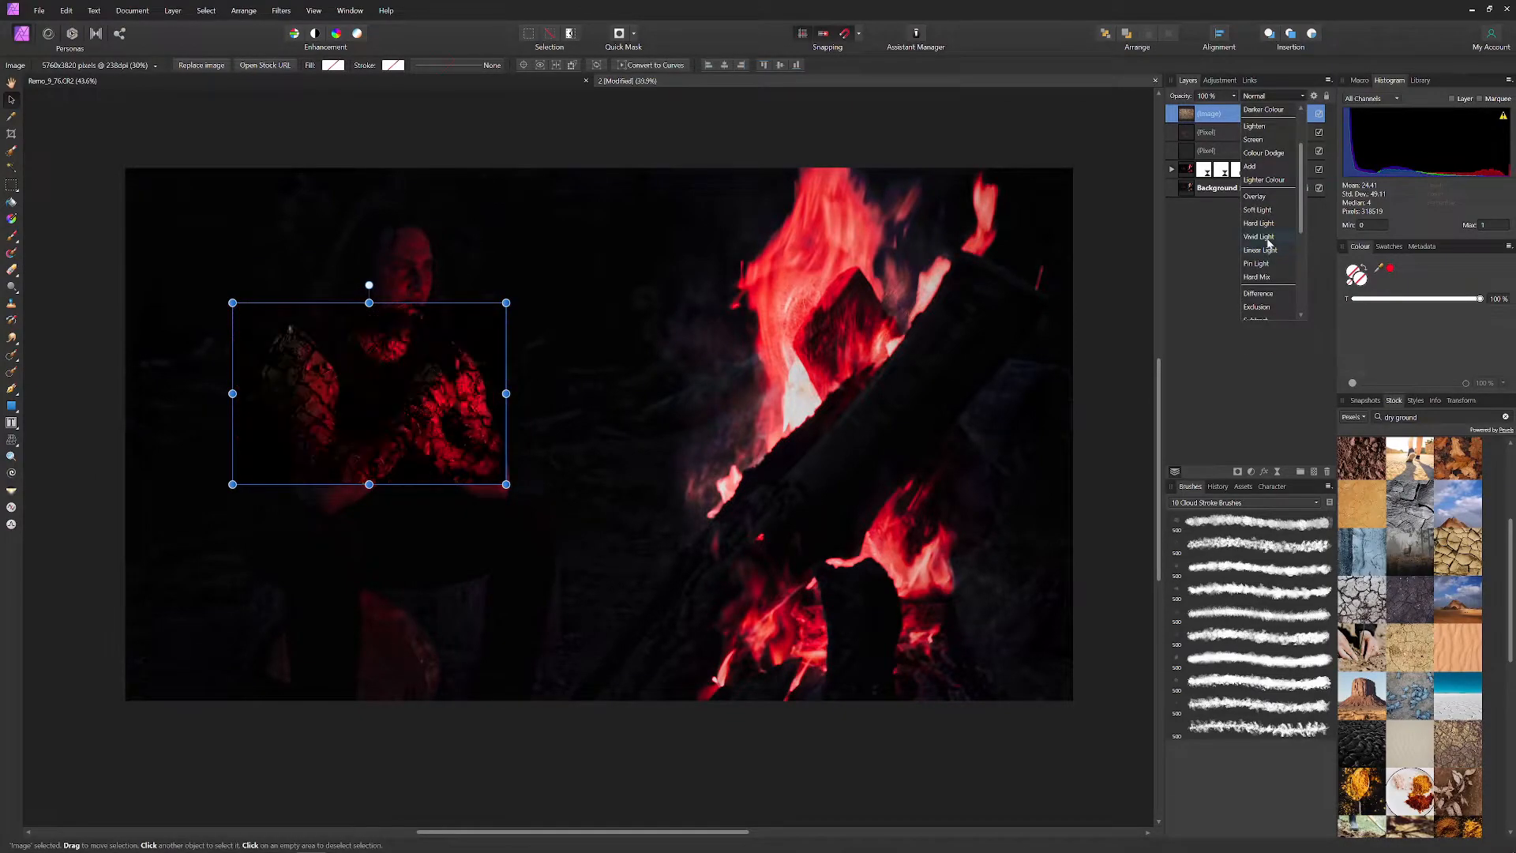
scroll(1280, 205, "down", 2)
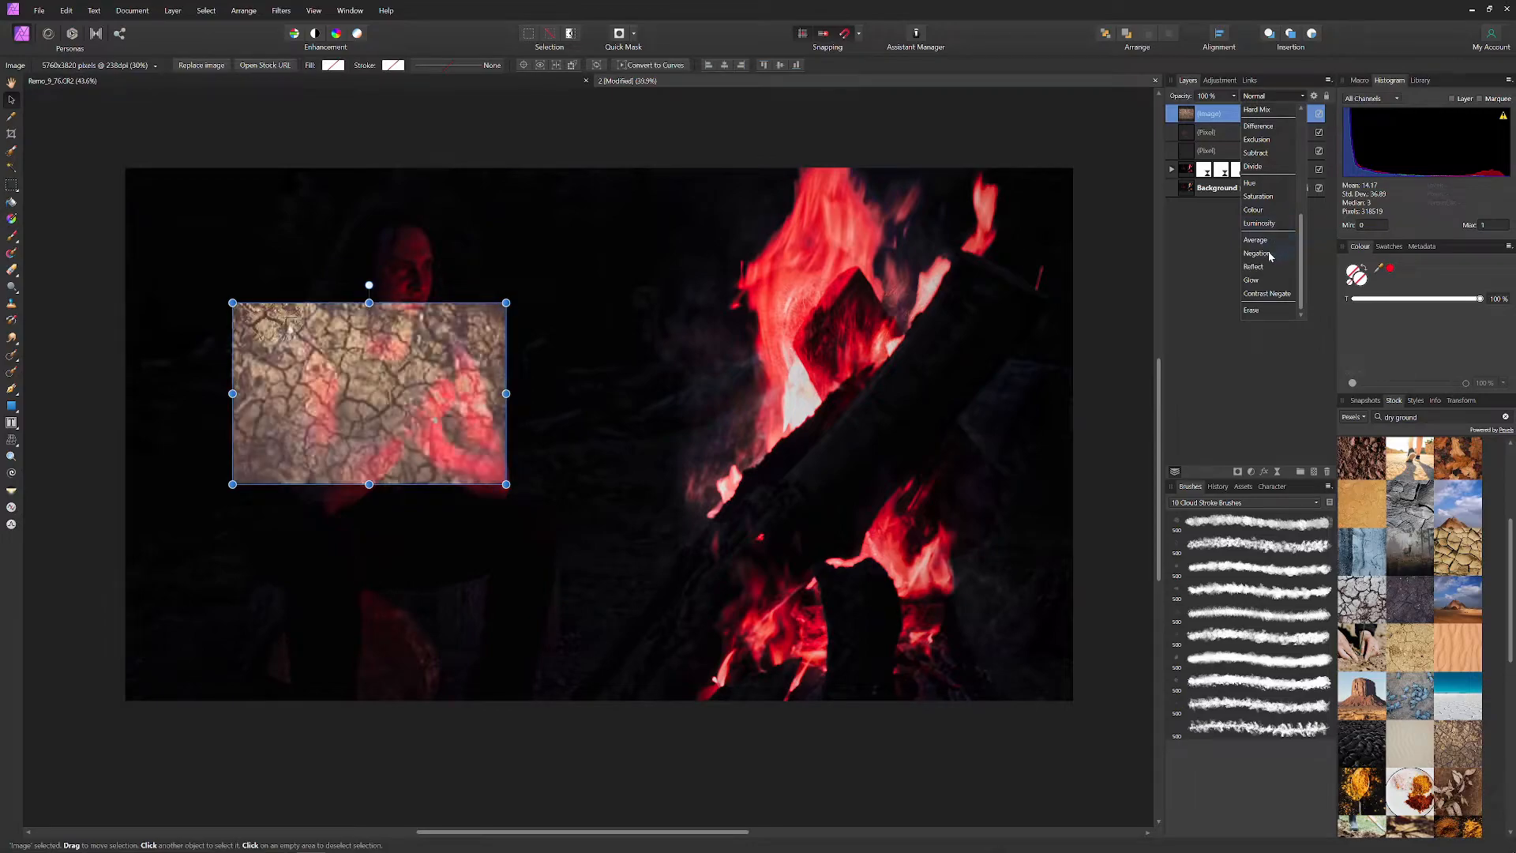
scroll(1267, 292, "up", 3)
left_click(1274, 246)
Move and enlarge the cracked texture so it covers the man's head, torso and arms
left_click_drag(450, 543, 664, 559)
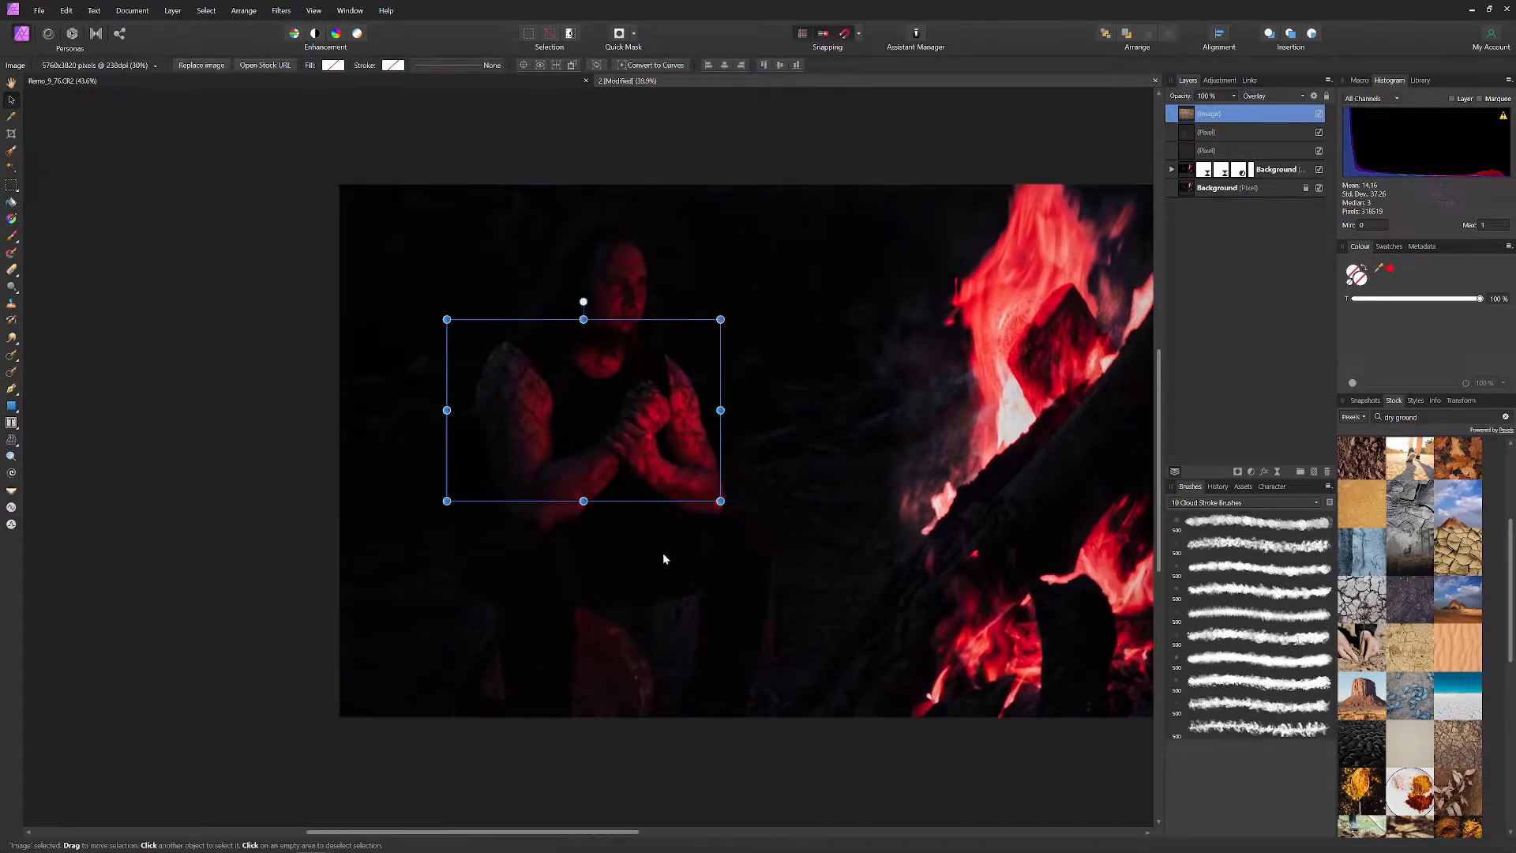
scroll(680, 537, "up", 1)
left_click_drag(596, 406, 615, 433)
left_click_drag(577, 293, 589, 164)
left_click_drag(748, 520, 765, 560)
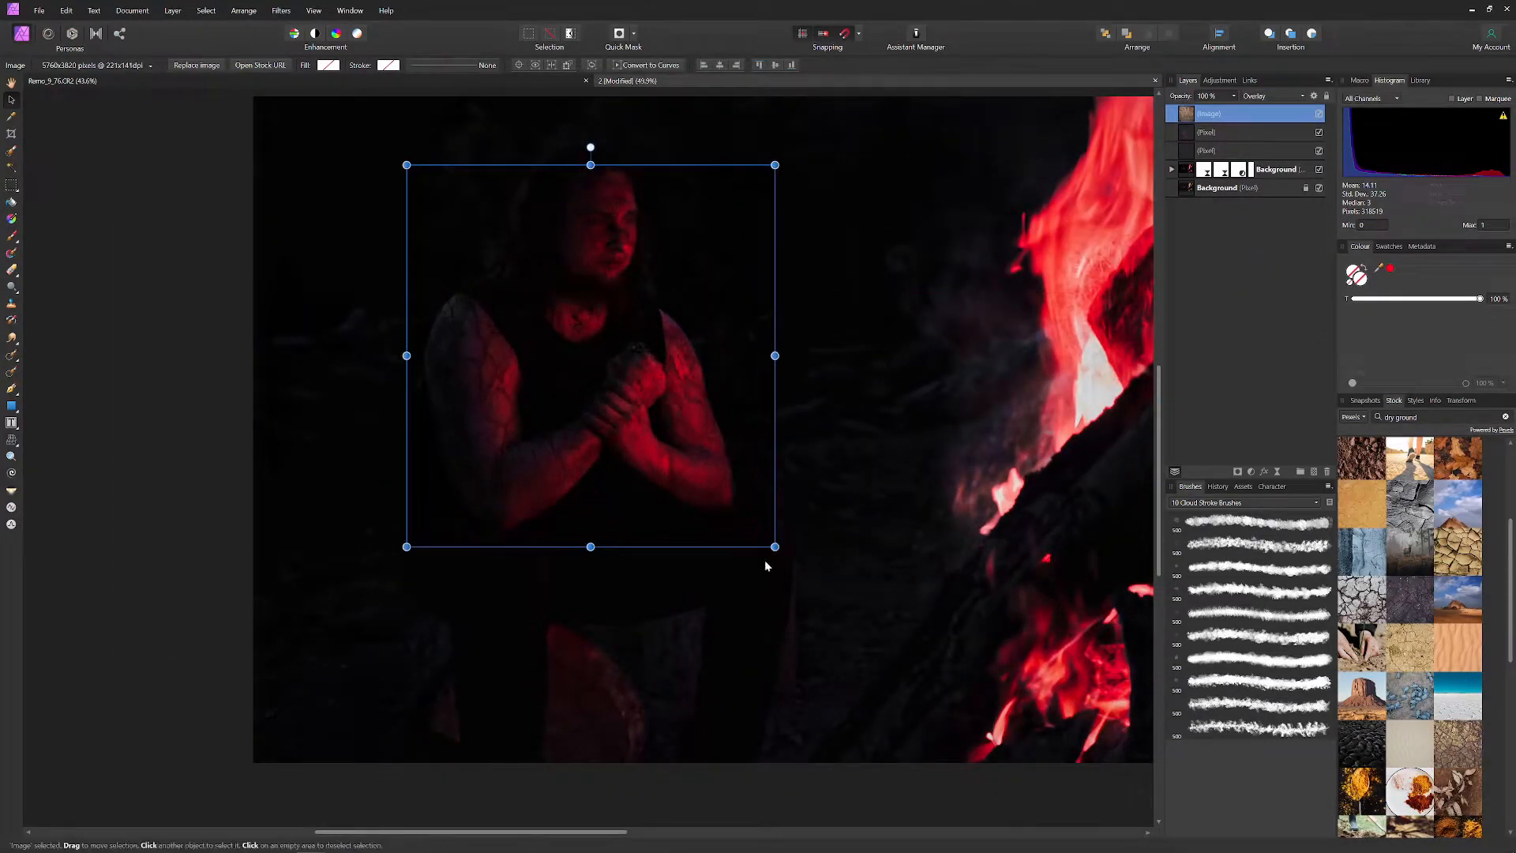
Reposition the cracked texture over the man's upper body and lower its opacity to 46%
left_click_drag(671, 474, 651, 470)
left_click_drag(570, 161, 570, 156)
left_click(490, 130)
scroll(506, 262, "up", 1)
left_click(1273, 96)
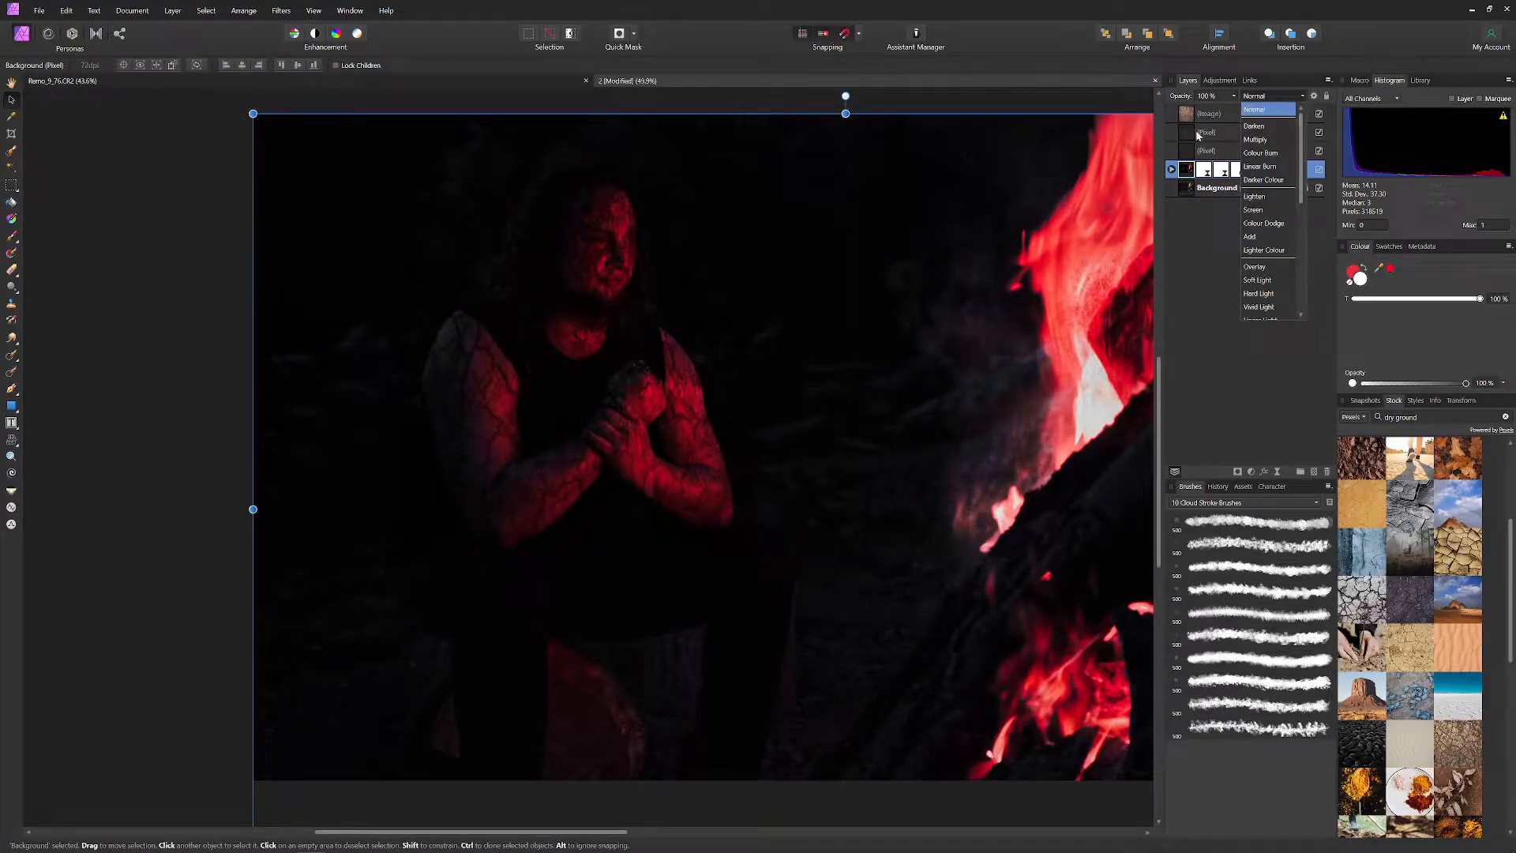
left_click(1208, 113)
left_click(1233, 95)
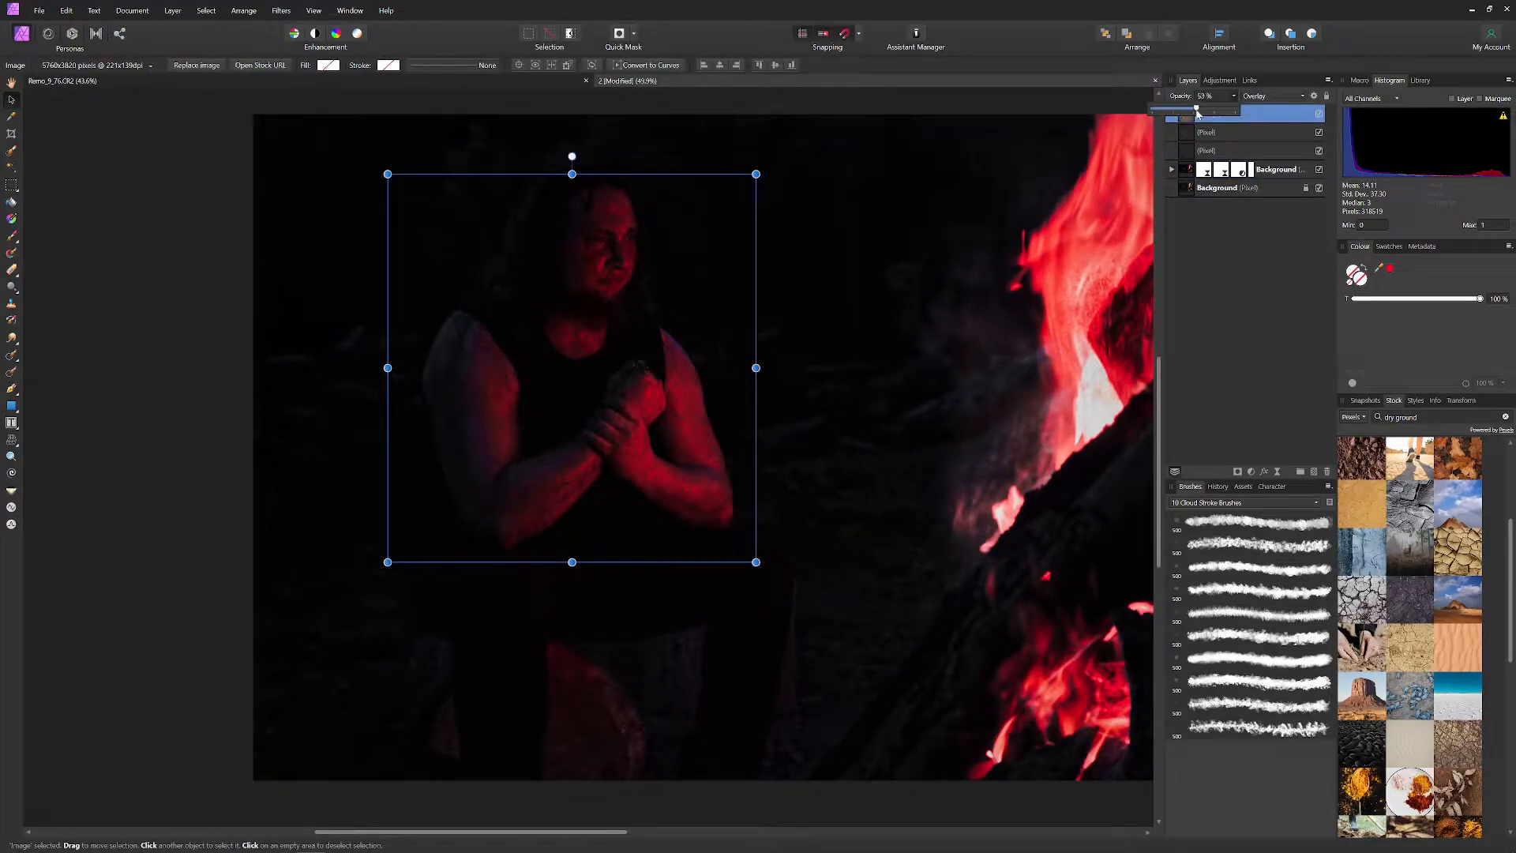
Add a Brightness / Contrast adjustment to the cracked texture and adjust its strength
left_click(1251, 471)
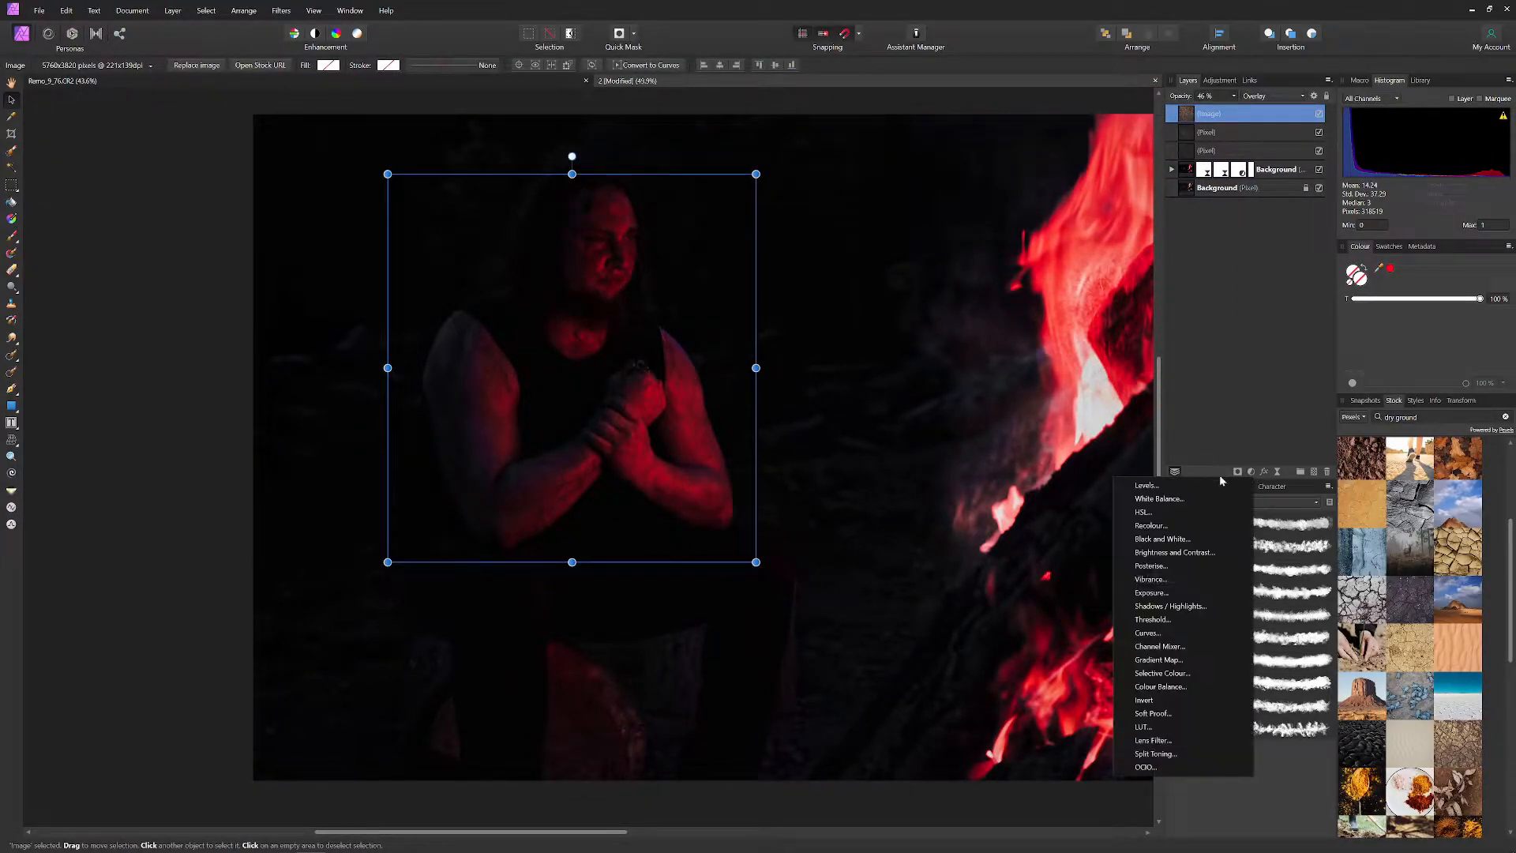
left_click(1185, 567)
left_click_drag(997, 488, 1087, 489)
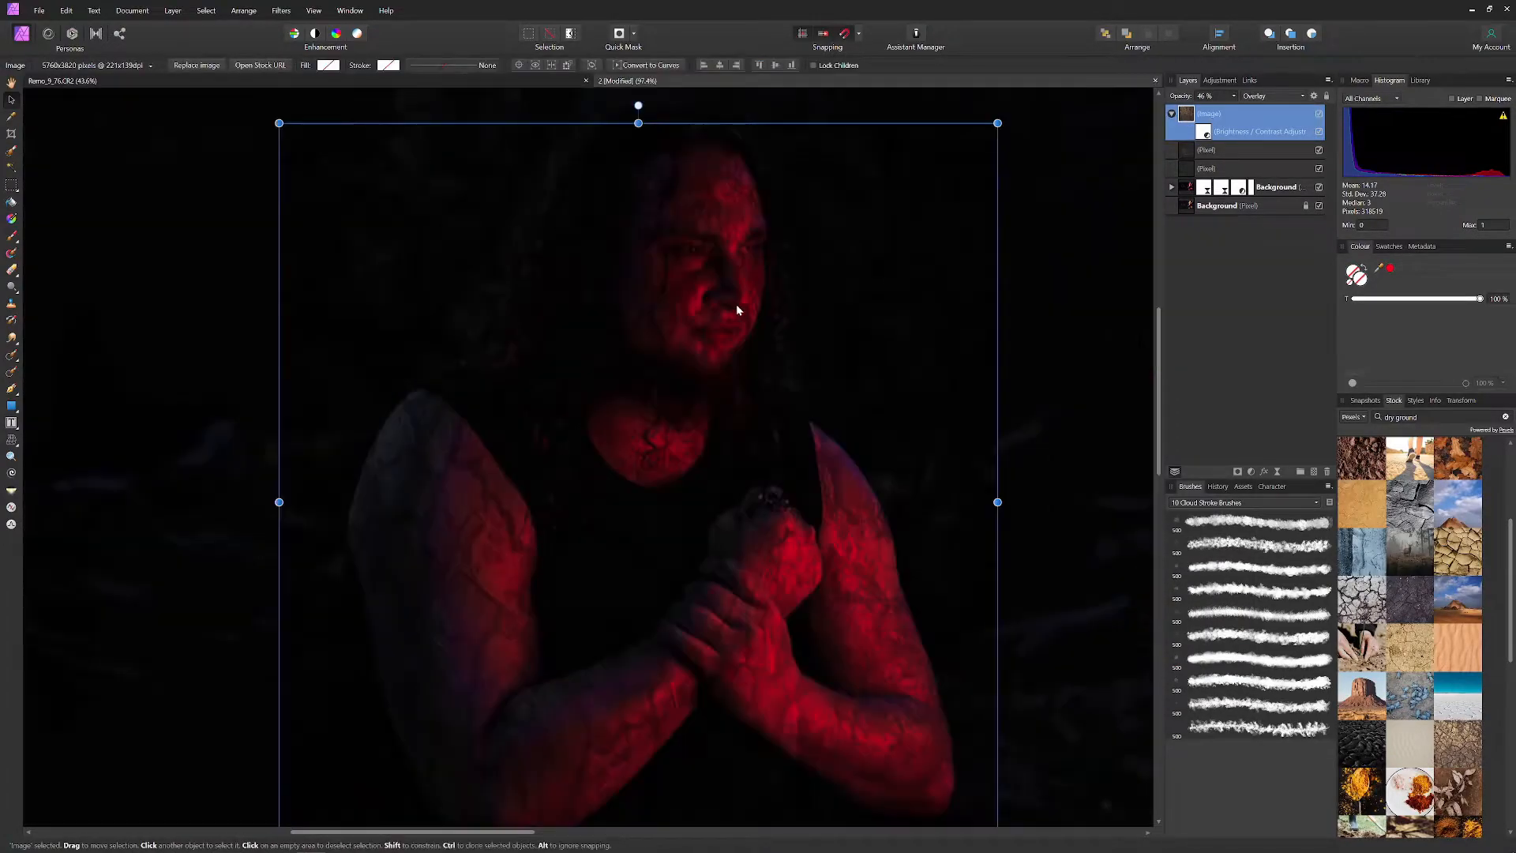
Erase the cracked texture from the man's face and fade it over his hands and forearms
left_click(11, 270)
mouse_move(665, 361)
left_mouse_down()
mouse_move(680, 291)
mouse_move(735, 237)
mouse_move(724, 298)
left_mouse_up()
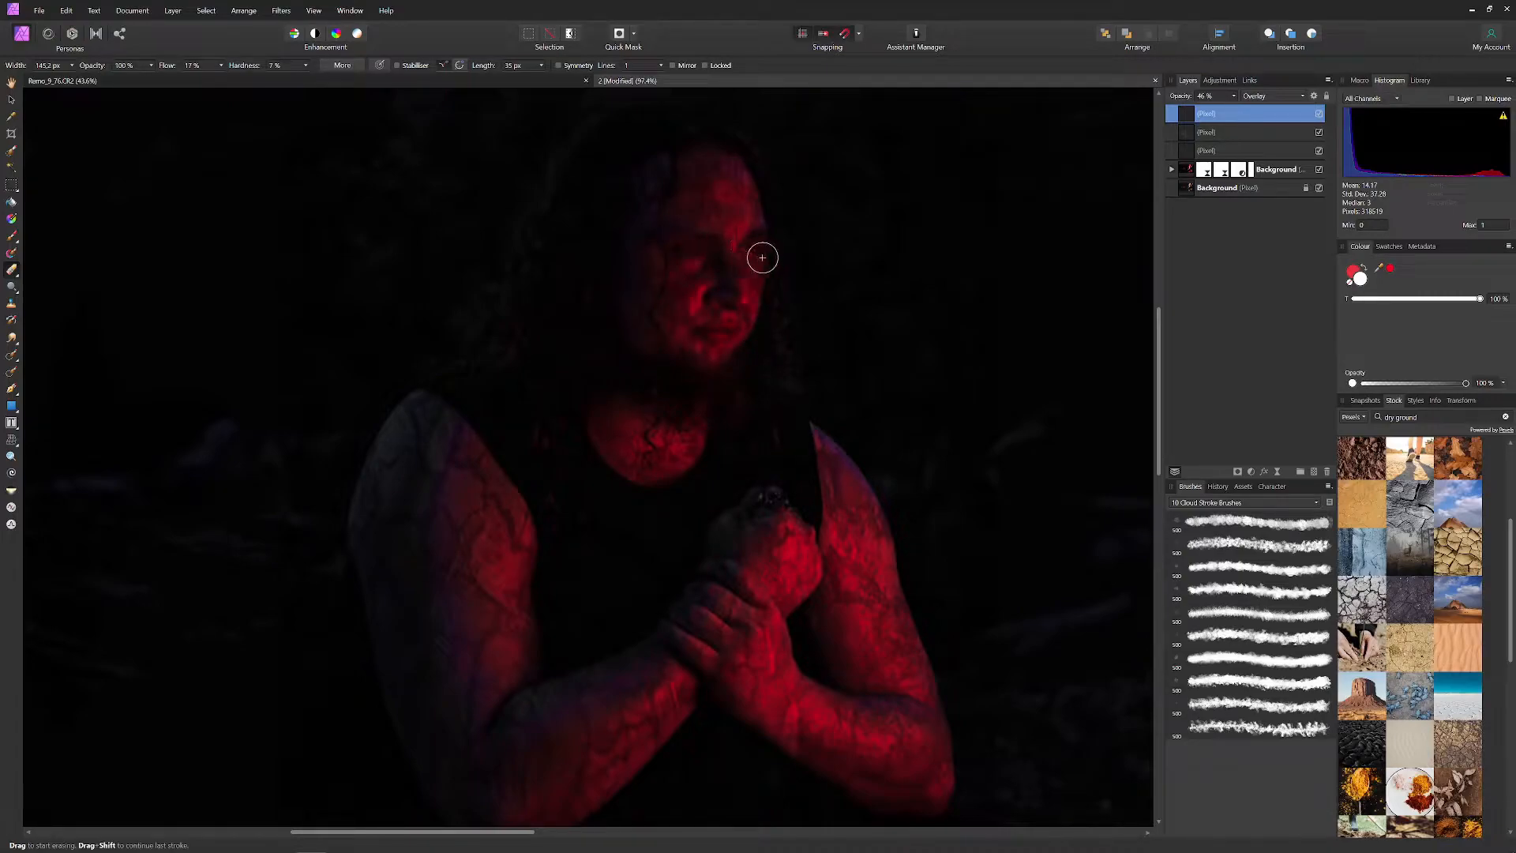
scroll(778, 293, "up", 1)
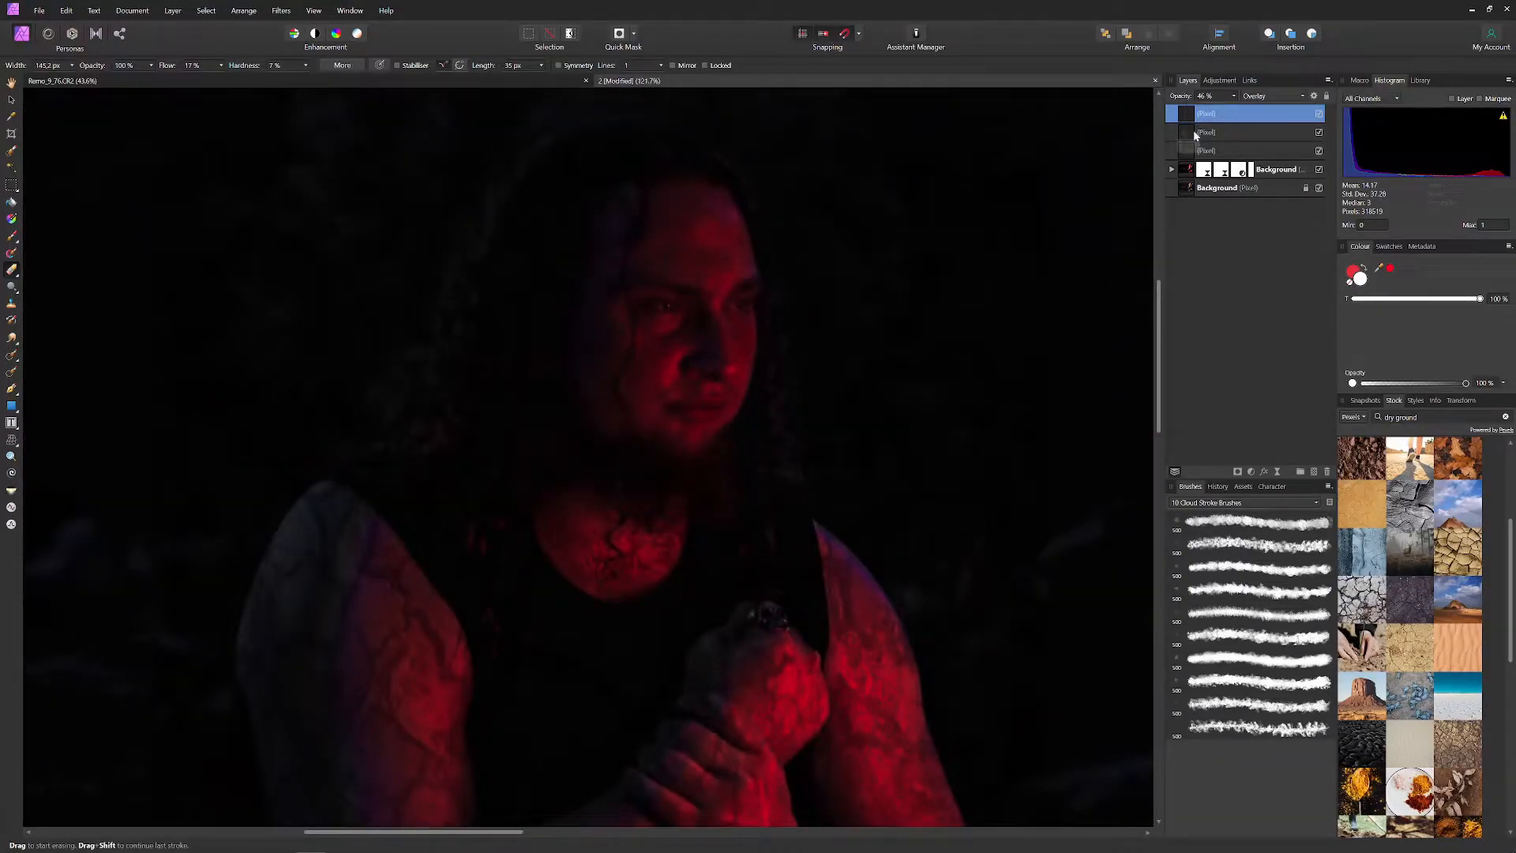
scroll(610, 425, "down", 3)
scroll(610, 425, "left", 1)
scroll(945, 307, "down", 2)
scroll(946, 308, "right", 2)
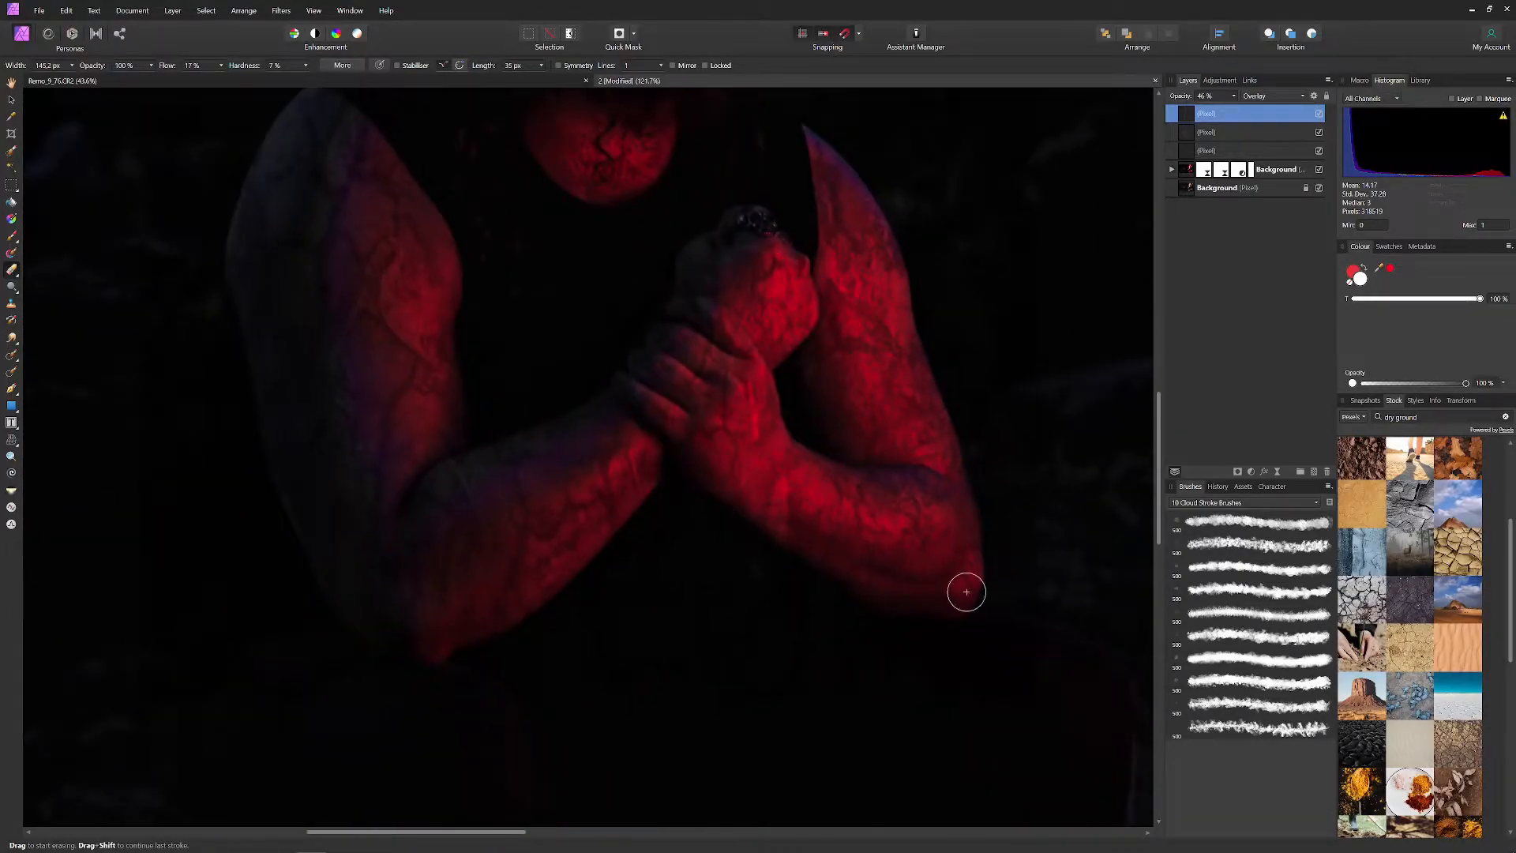
scroll(896, 406, "down", 2)
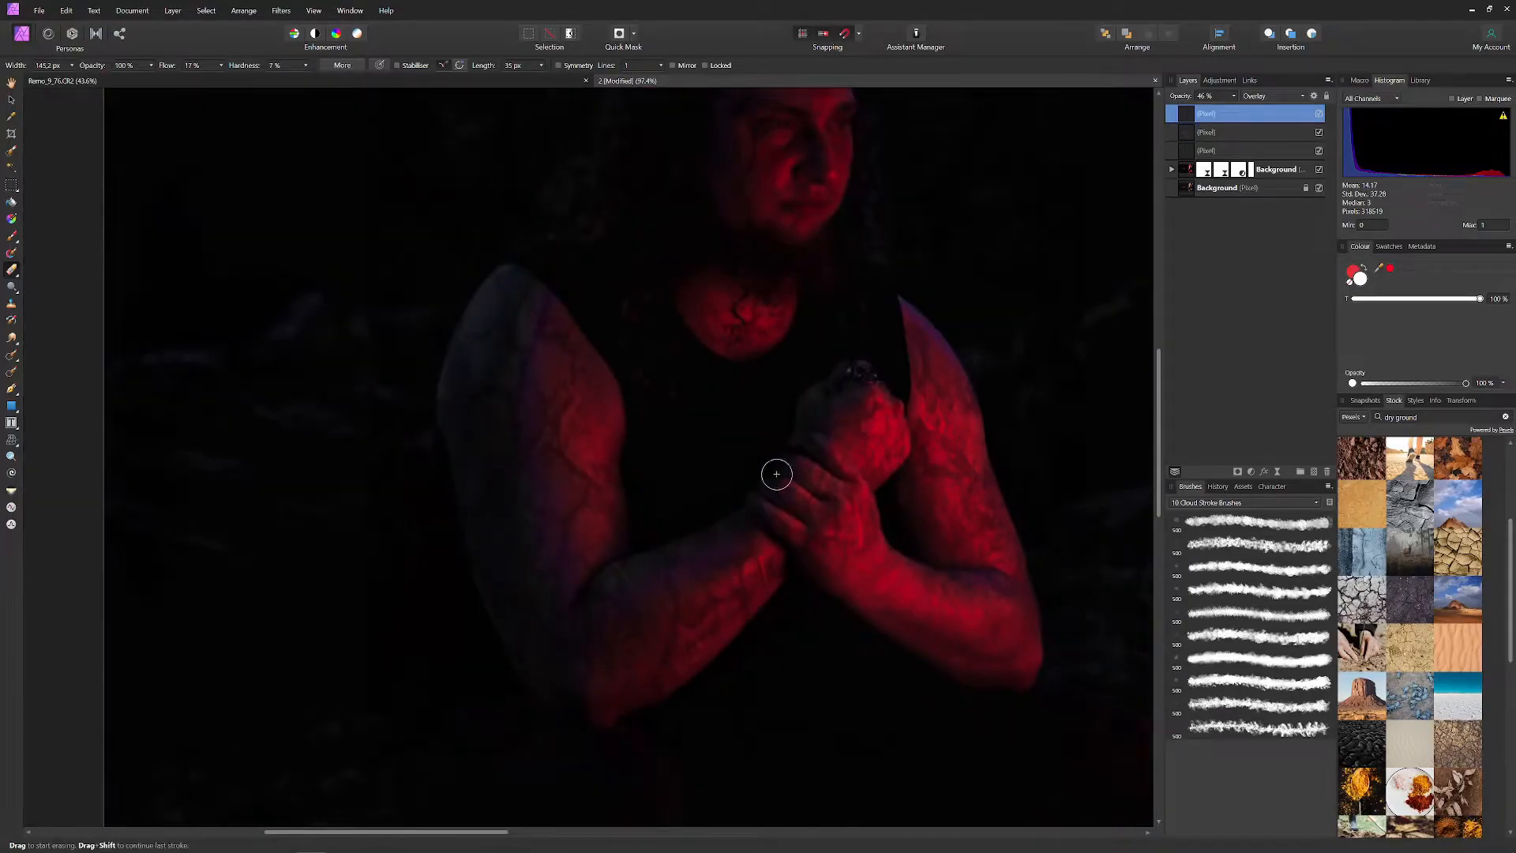
scroll(667, 376, "down", 4)
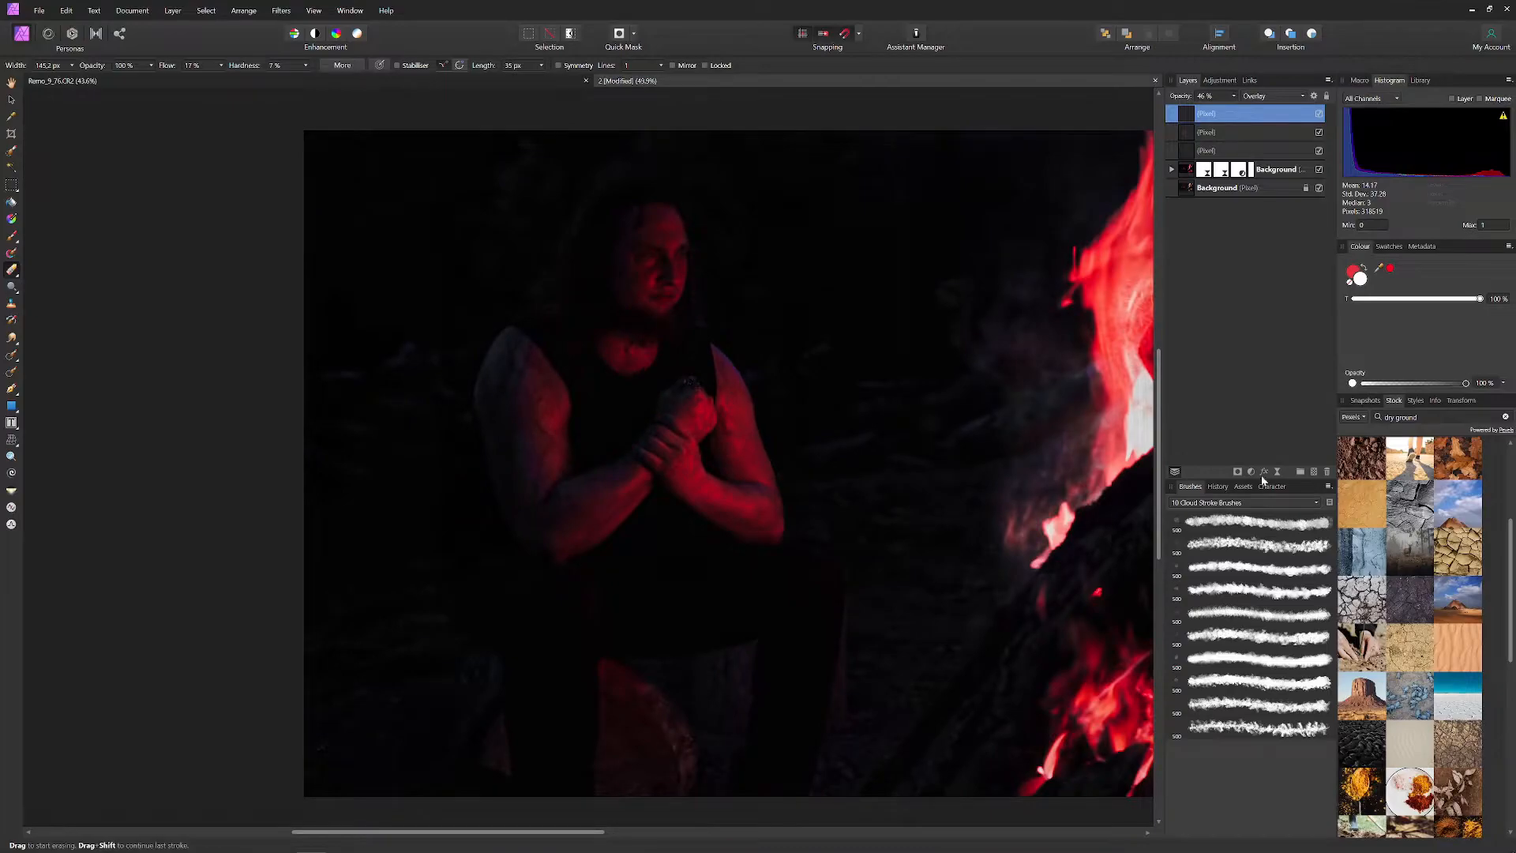
Save the document and search the stock photos for flame
left_click(1366, 401)
key("ctrl+s")
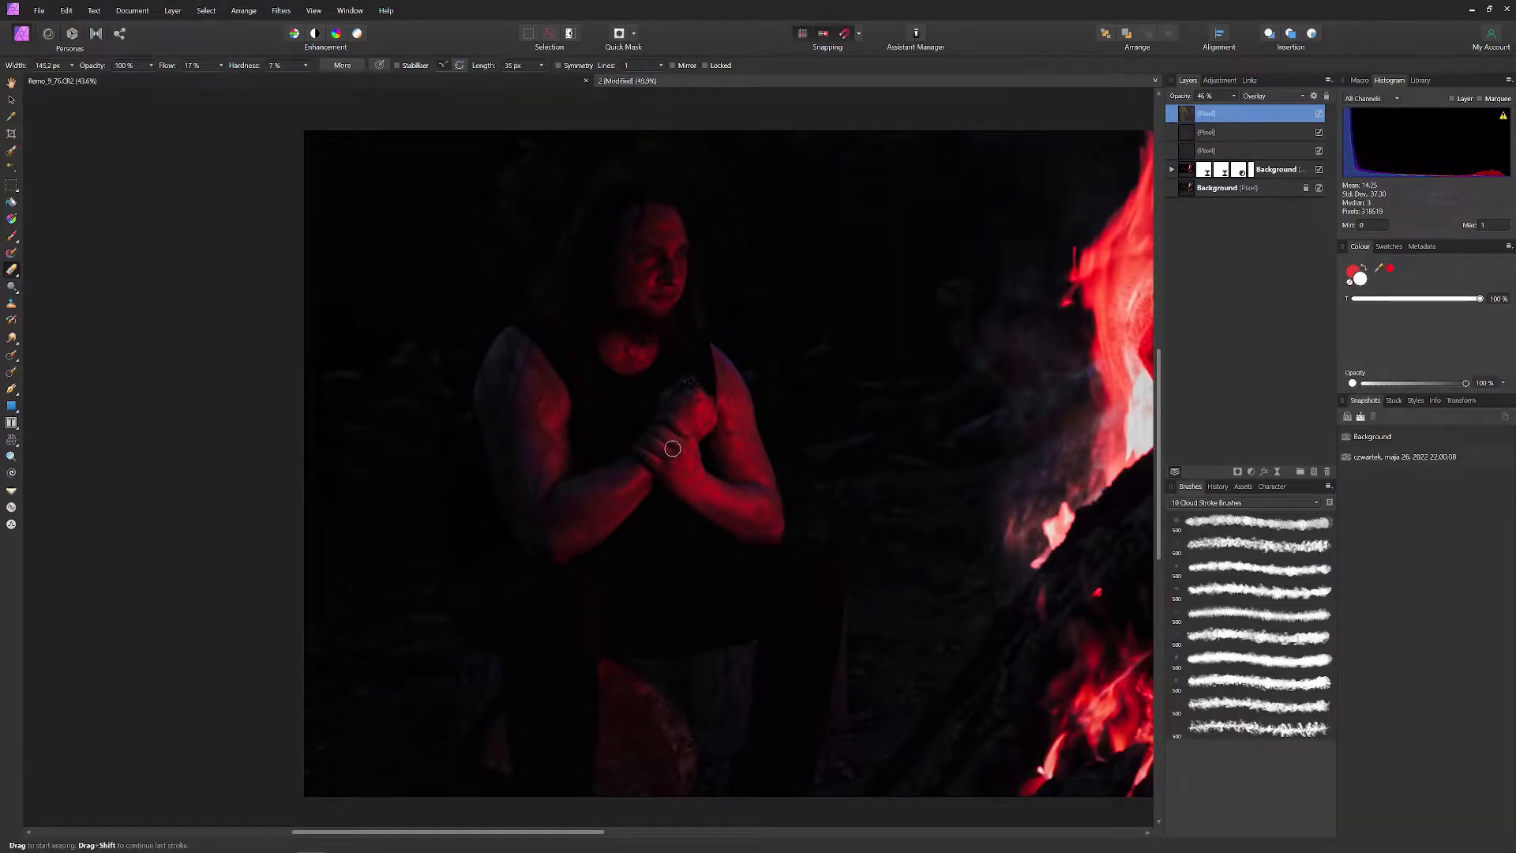
scroll(688, 436, "up", 5)
left_click(1394, 401)
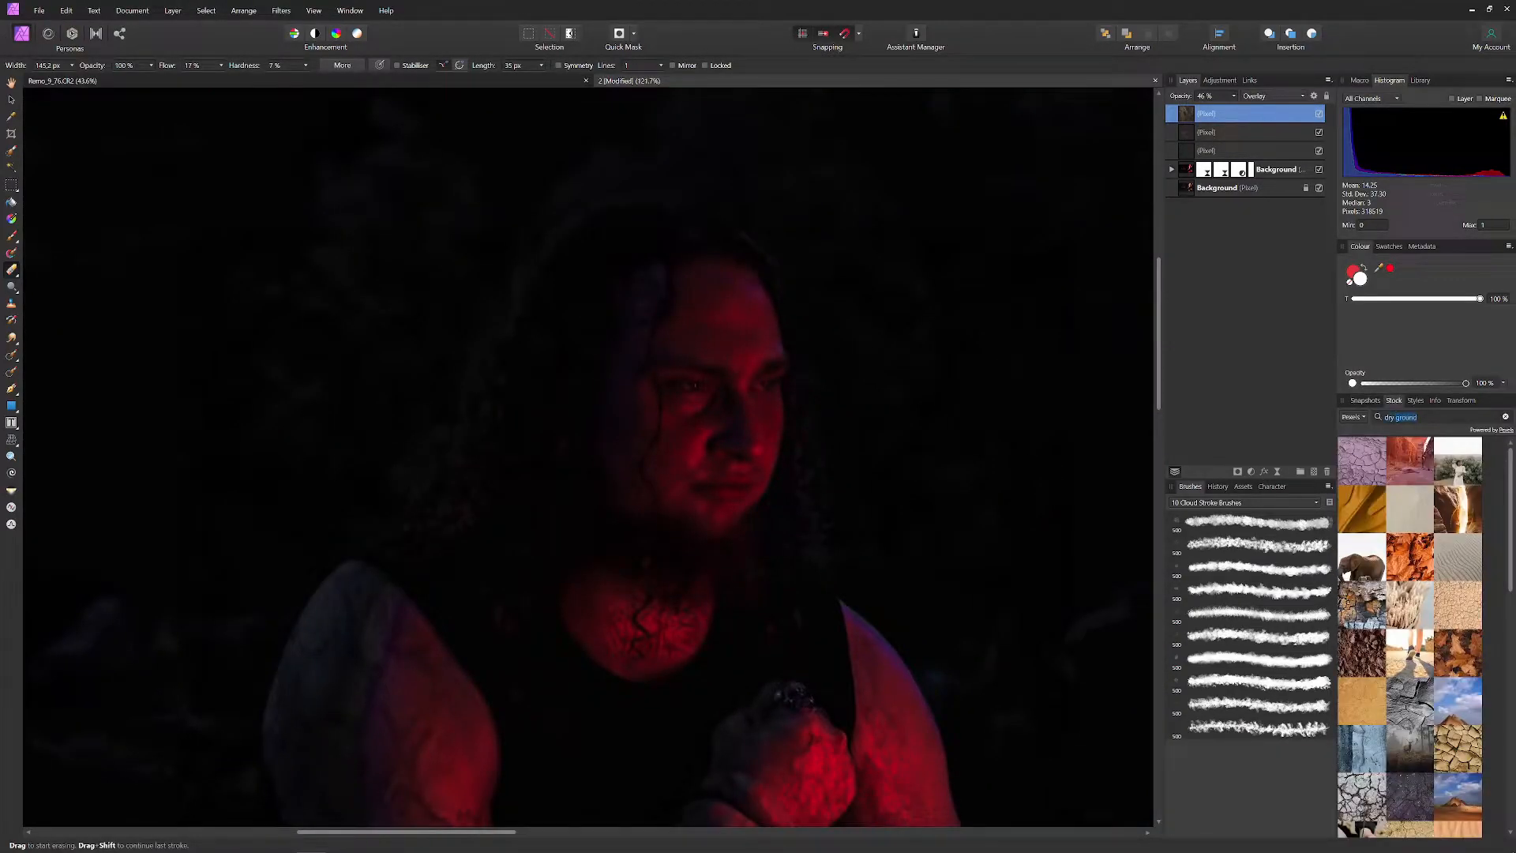
key("Return")
key("ctrl+s")
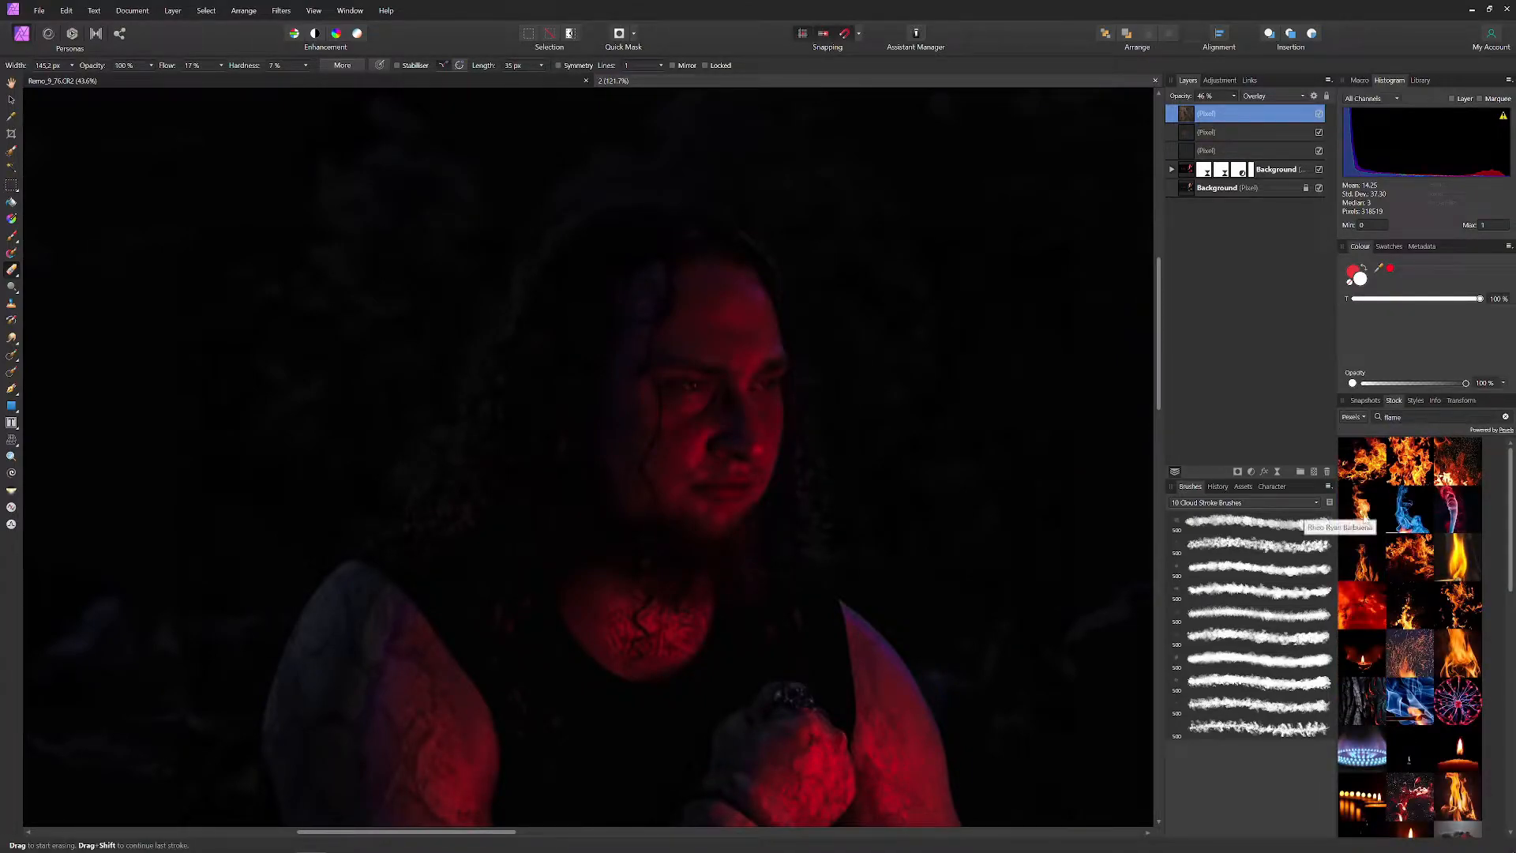
Place the stock photo of a tall orange flame and shrink it over the man's eye nearest the camera
left_click_drag(1363, 514, 735, 421)
scroll(790, 474, "down", 4)
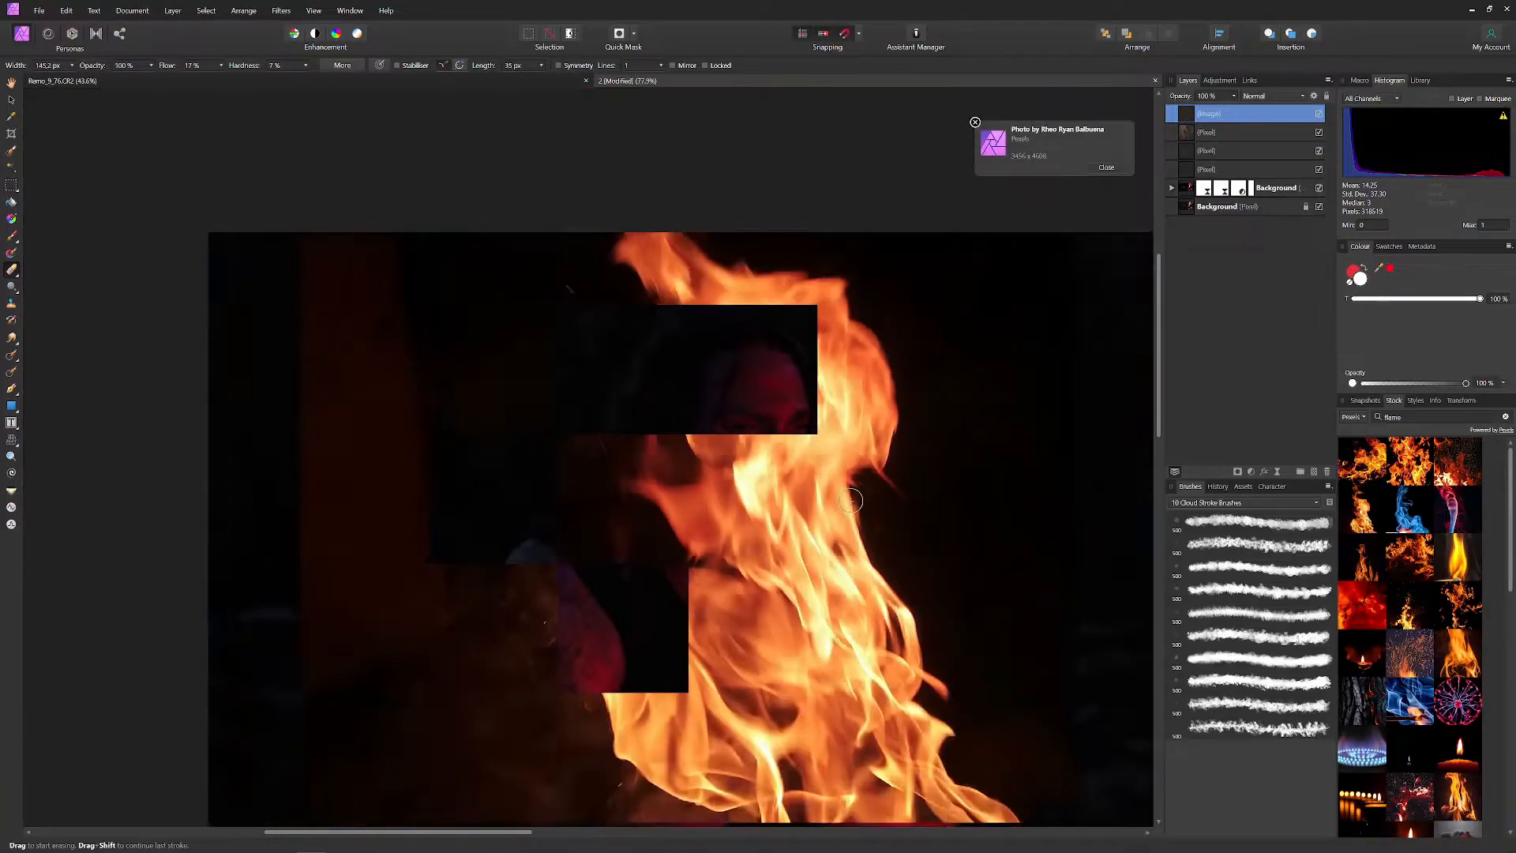
key("v")
scroll(1063, 648, "down", 1)
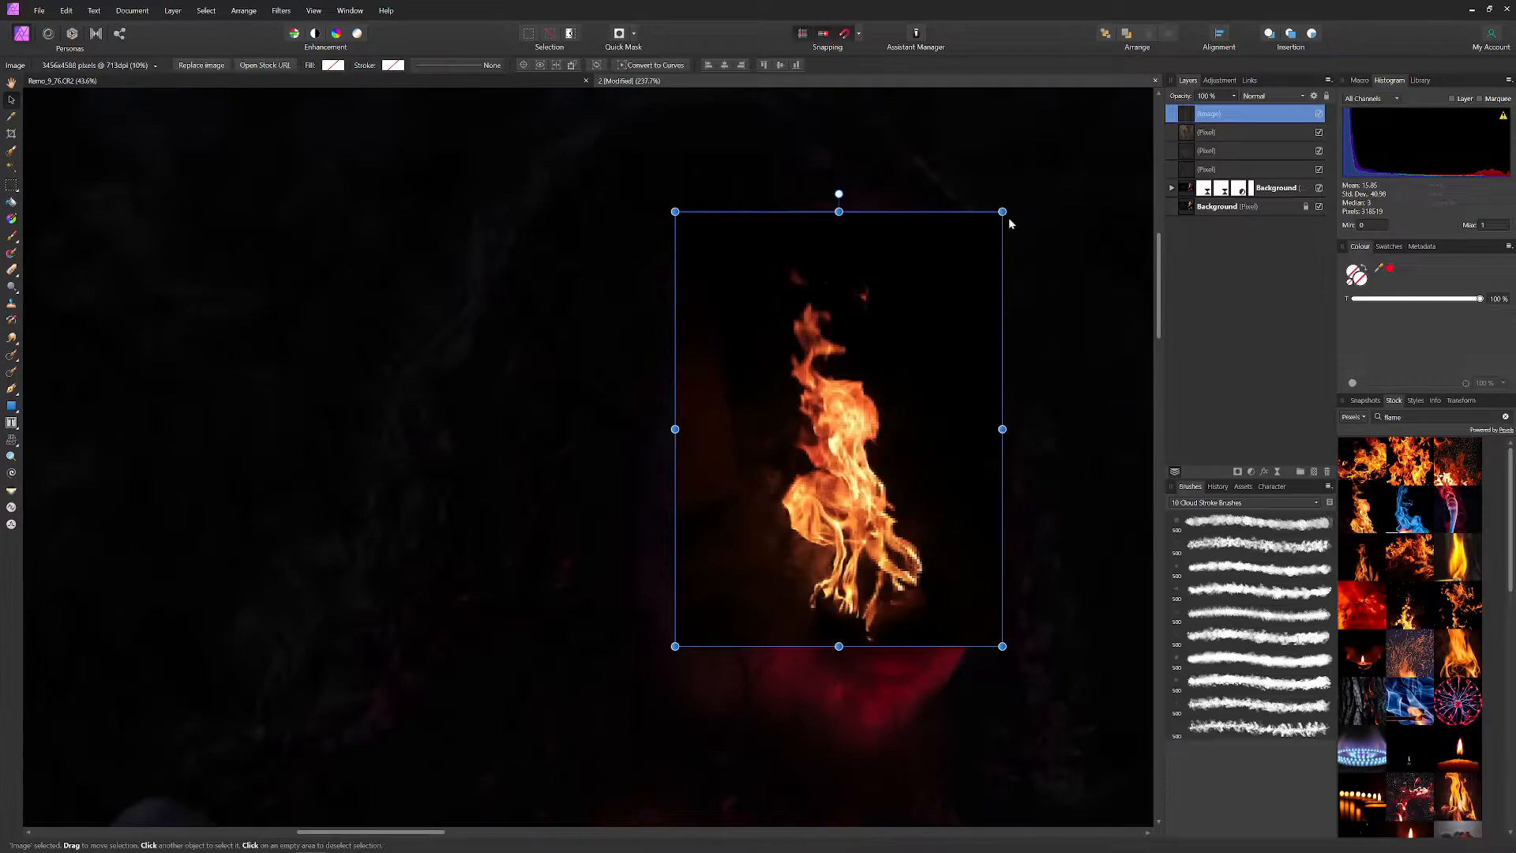
left_click_drag(1008, 216, 821, 452)
left_click_drag(768, 547, 832, 472)
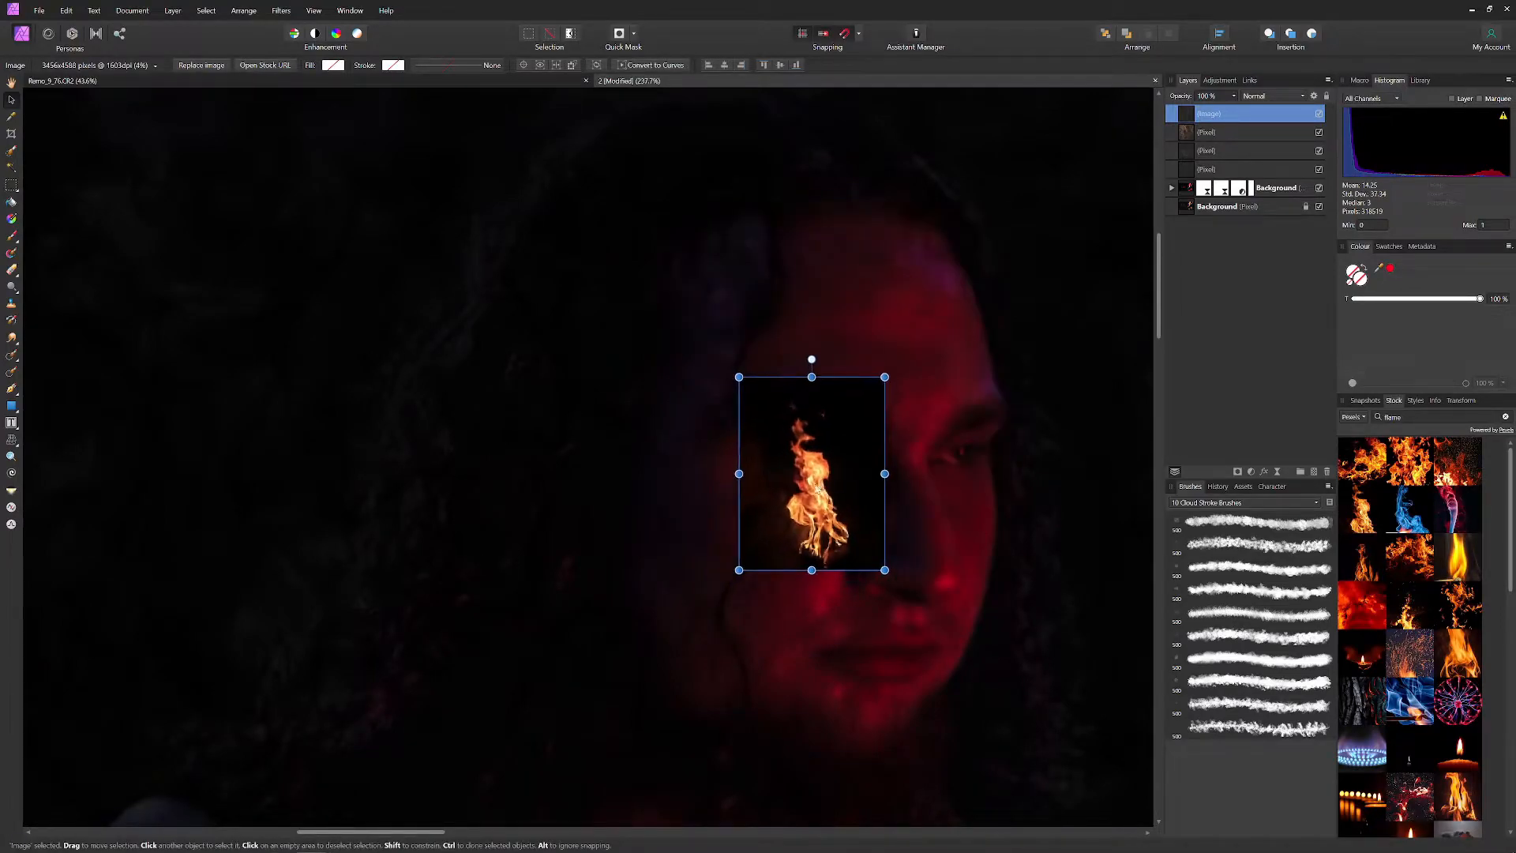
scroll(831, 472, "up", 3)
left_click_drag(907, 576, 814, 434)
Set the flame image to Screen and scale it down to fit inside the eye
left_click(1272, 96)
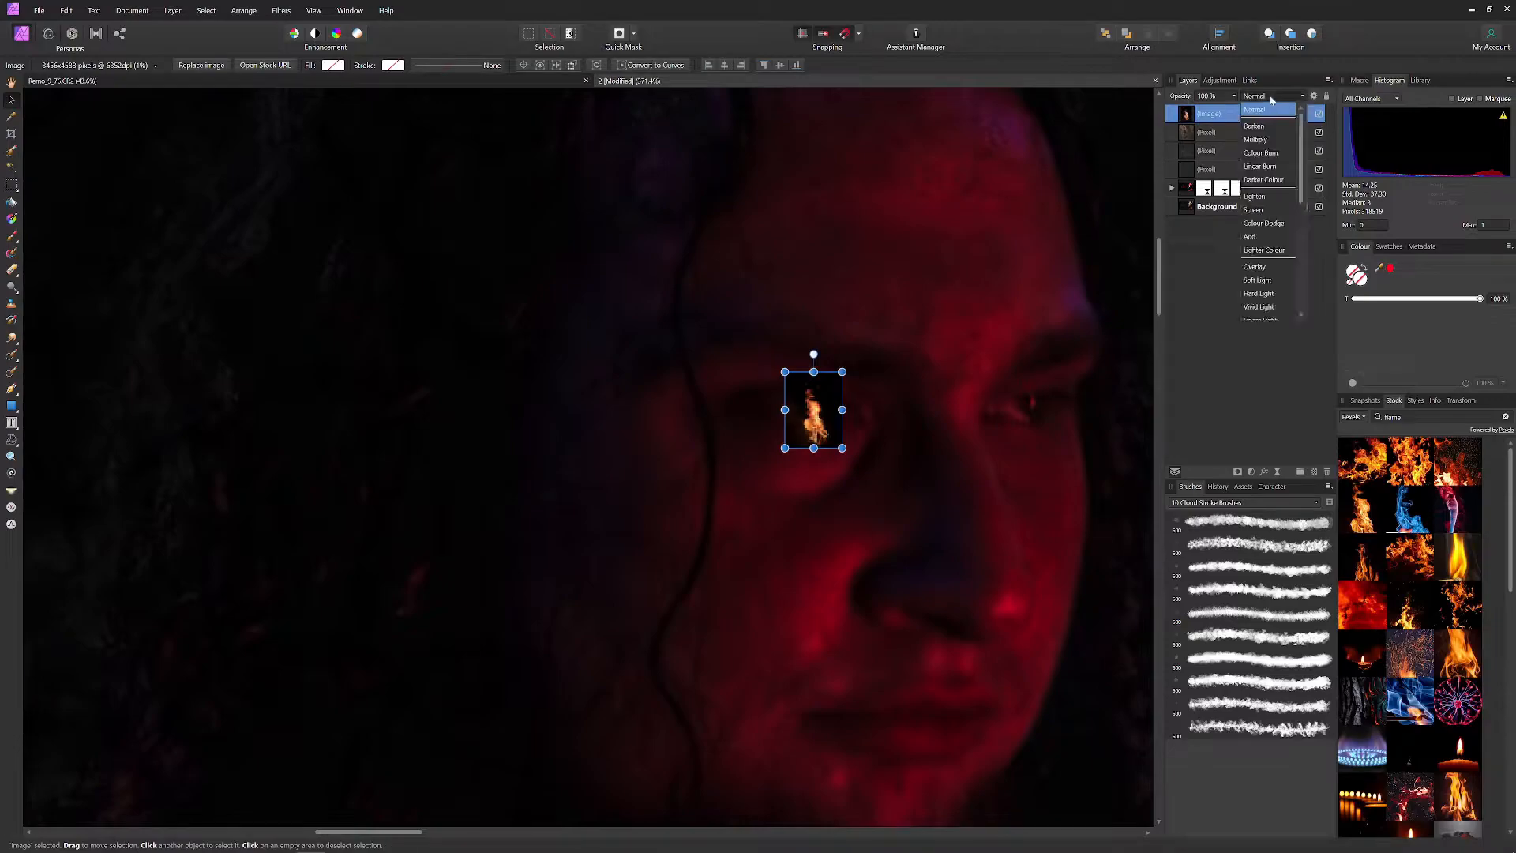
left_click(1254, 209)
left_click_drag(784, 372, 820, 419)
left_click(1001, 590)
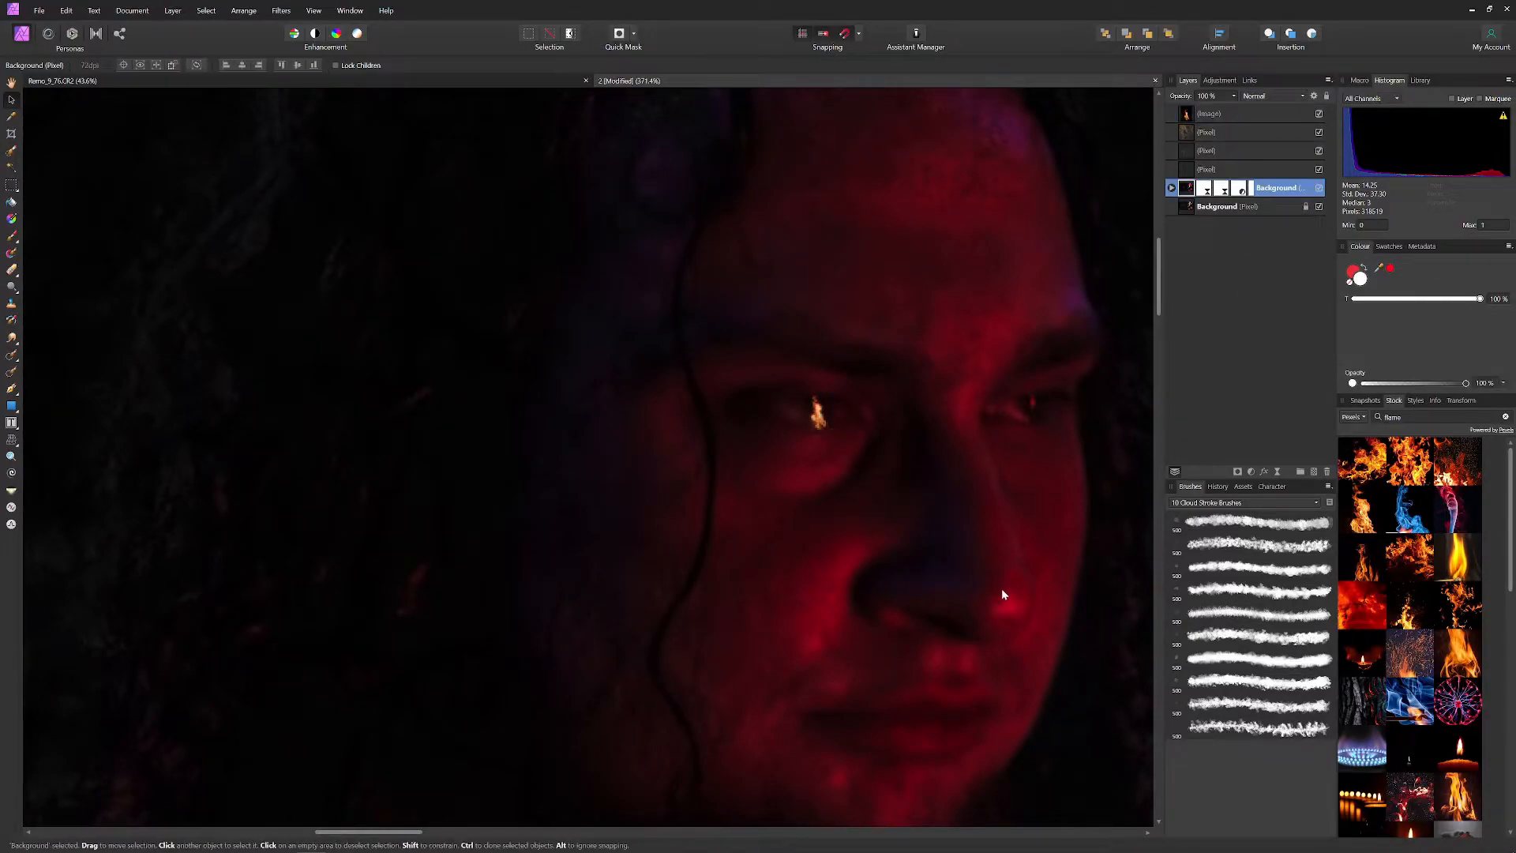
Compare blend modes for the eye flame, keep Screen and lower its opacity to 39%
scroll(1002, 589, "down", 6)
left_click_drag(1046, 616, 826, 533)
scroll(826, 533, "down", 2)
scroll(794, 512, "up", 7)
left_click(1271, 97)
left_click(1212, 116)
left_click(1269, 96)
left_click(1264, 111)
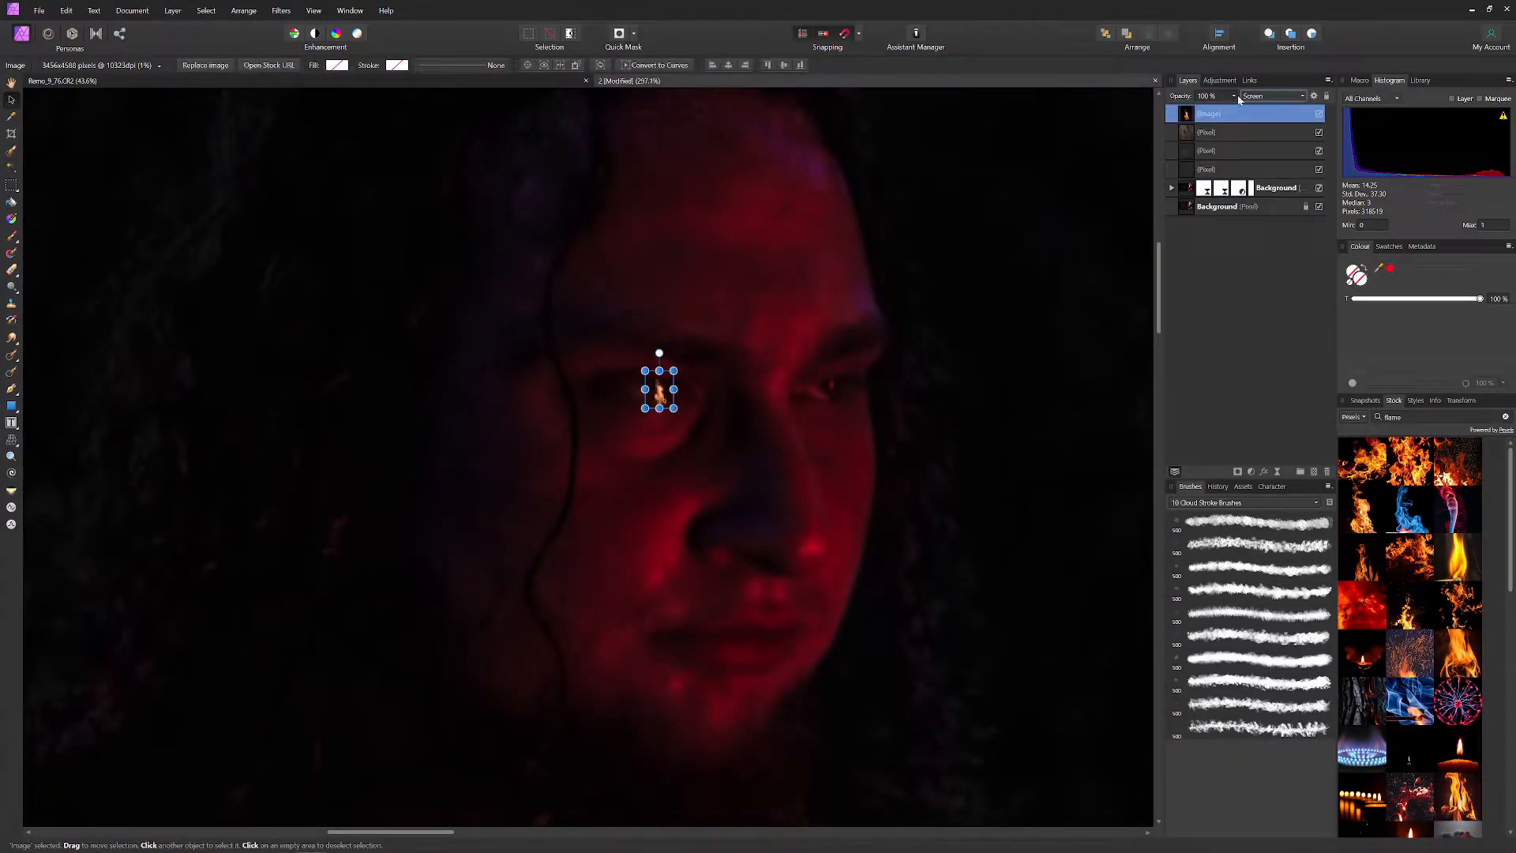
left_click_drag(1234, 96, 1193, 111)
left_click(1022, 589)
scroll(1022, 589, "down", 7)
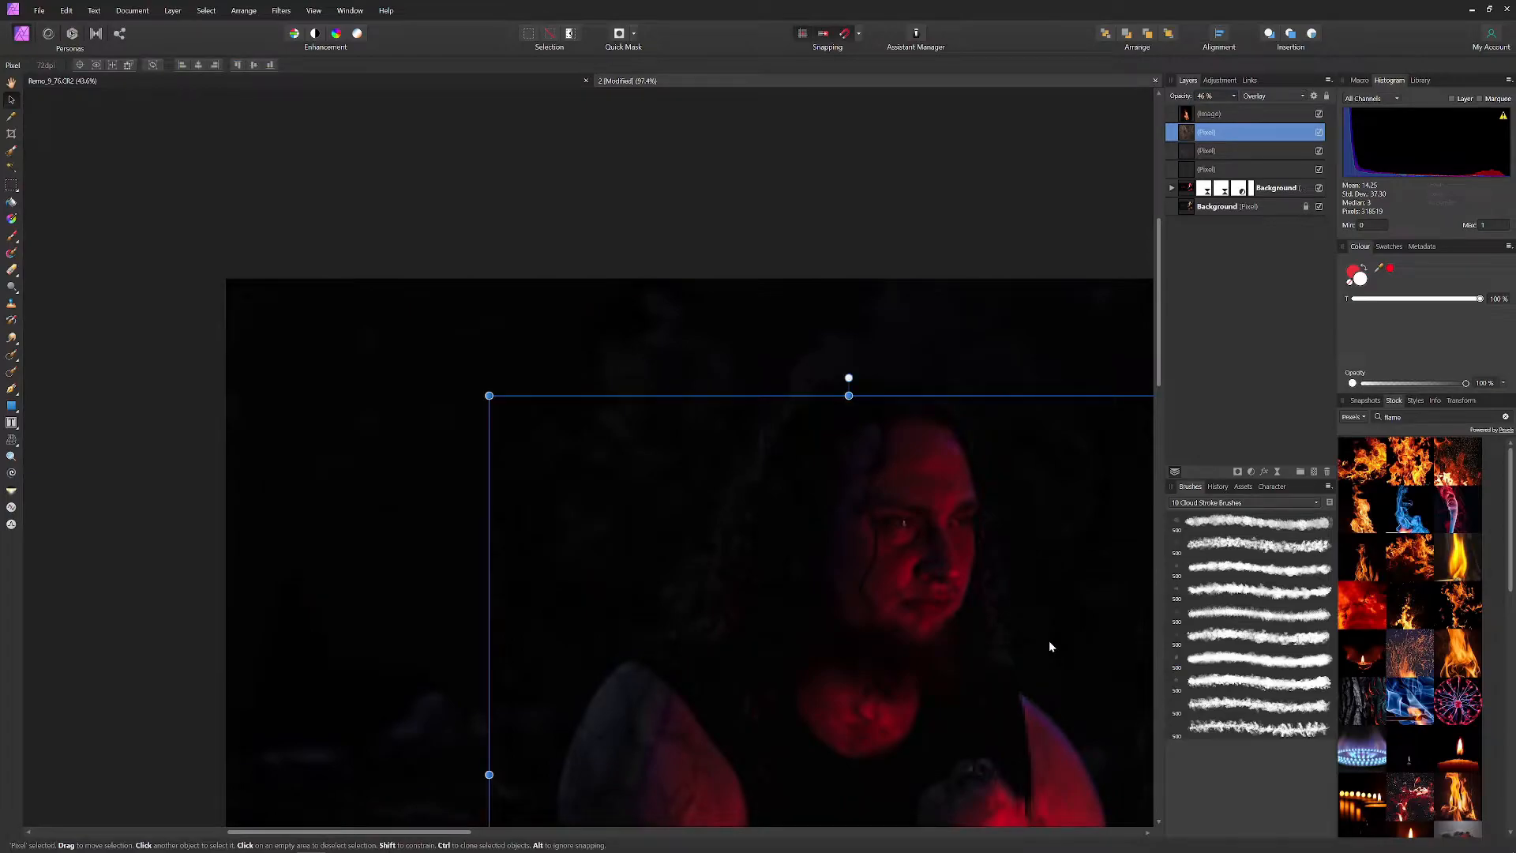
Copy the flame onto the man's other eye at a smaller size and fine-tune the first flame's position
left_click_drag(1050, 641, 766, 517)
scroll(647, 414, "up", 7)
scroll(648, 414, "up", 2)
left_click(1209, 117)
left_click_drag(591, 381, 840, 353, "ctrl")
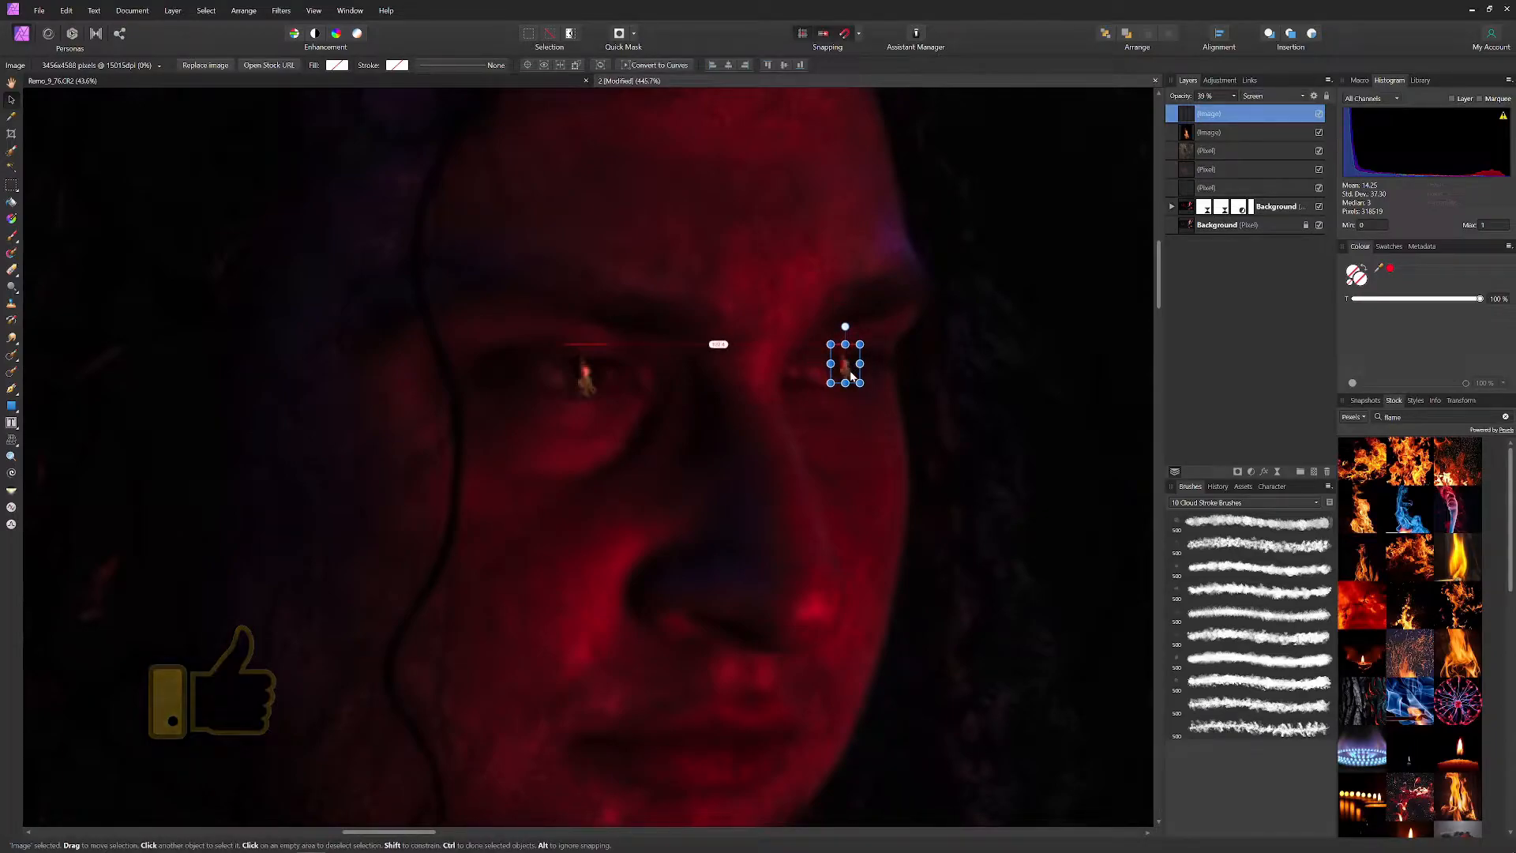
left_click(589, 390)
left_click_drag(591, 390, 594, 390)
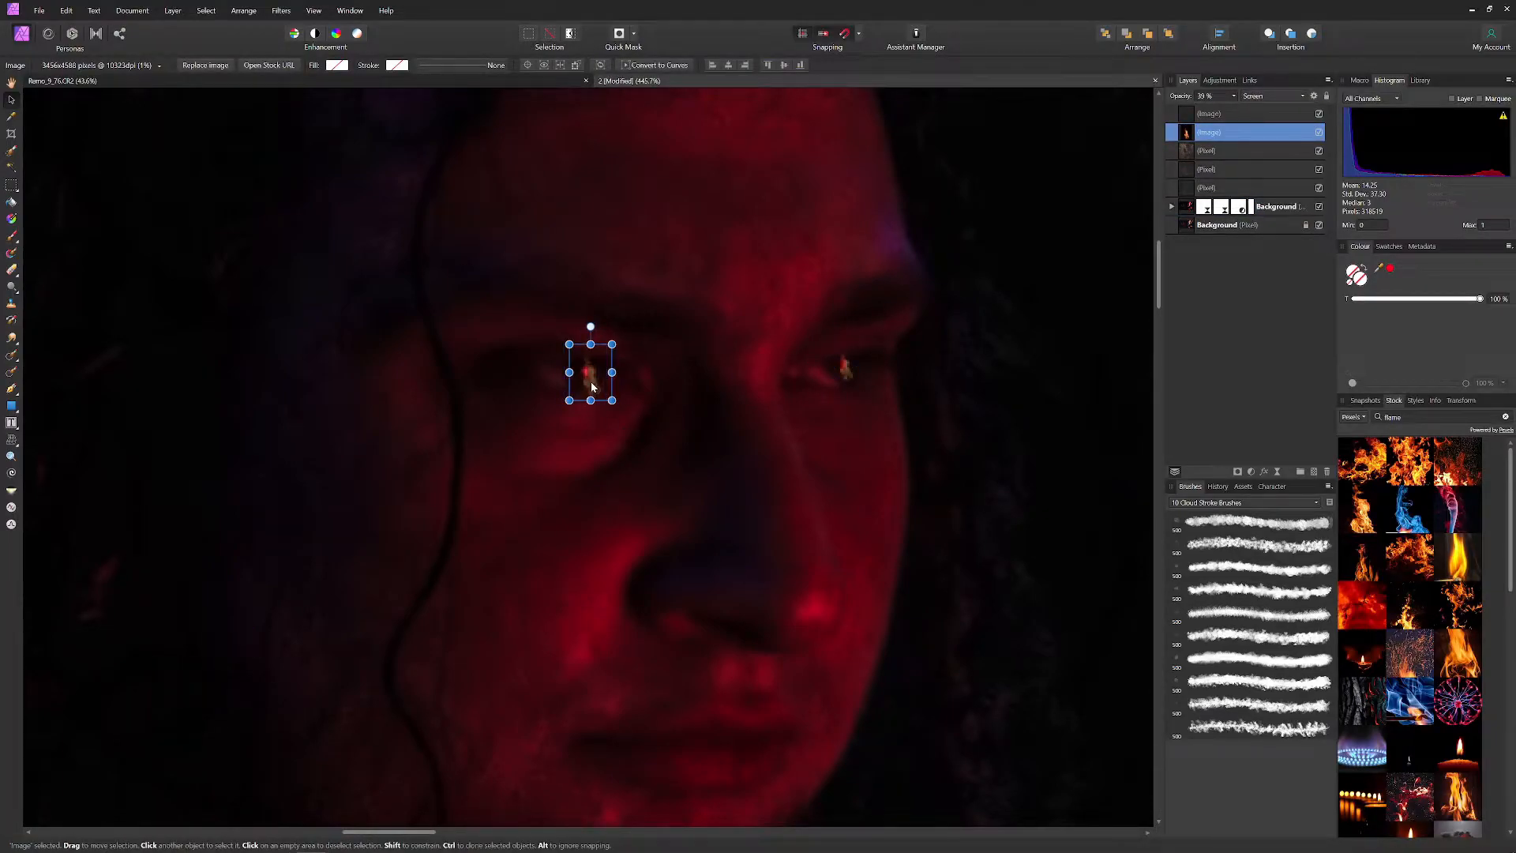
left_click(1195, 119)
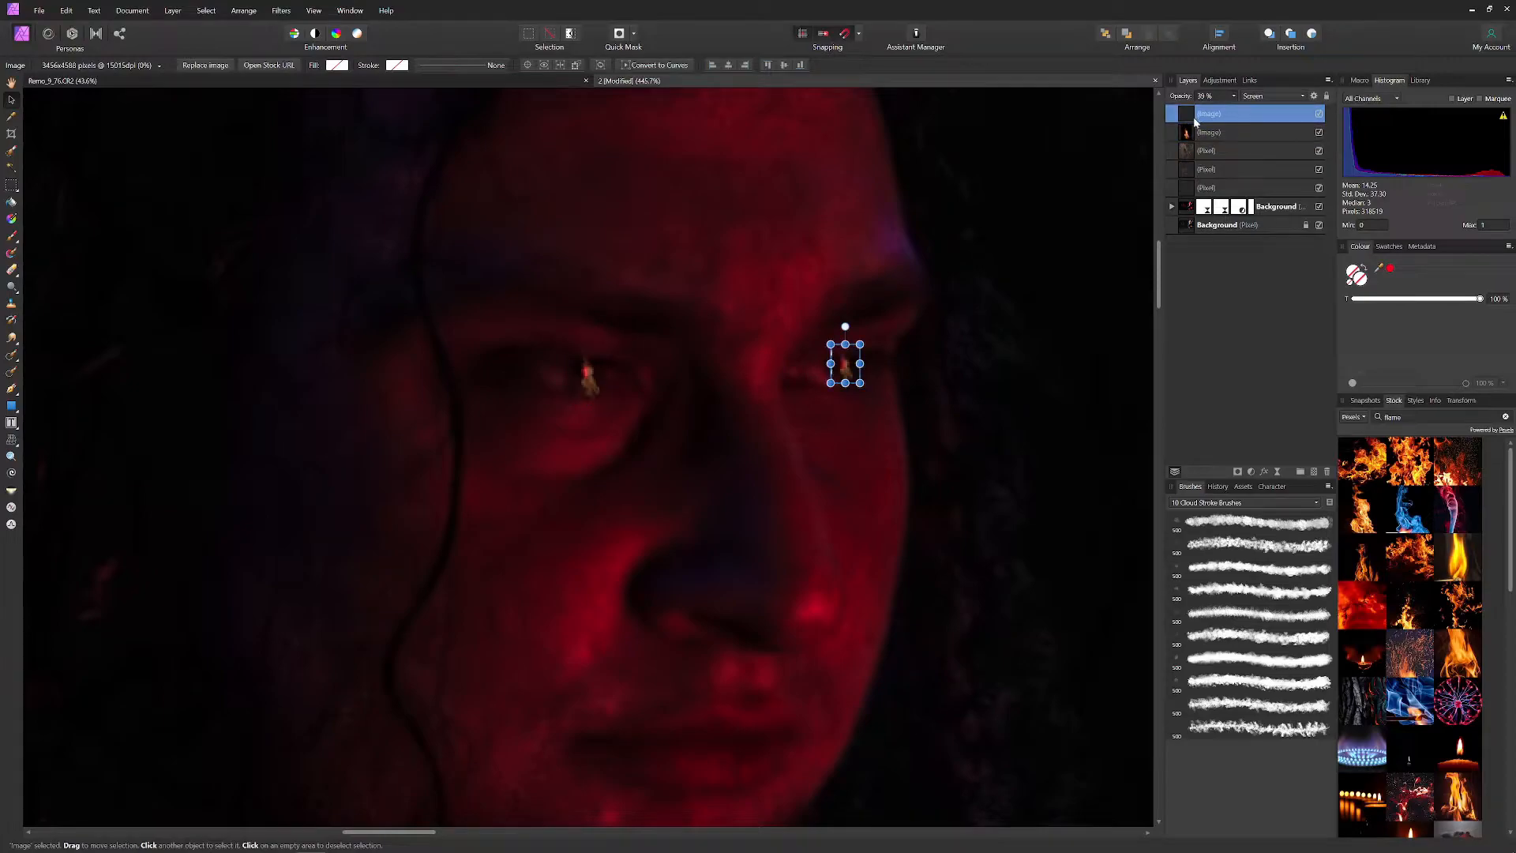
scroll(1012, 562, "down", 10)
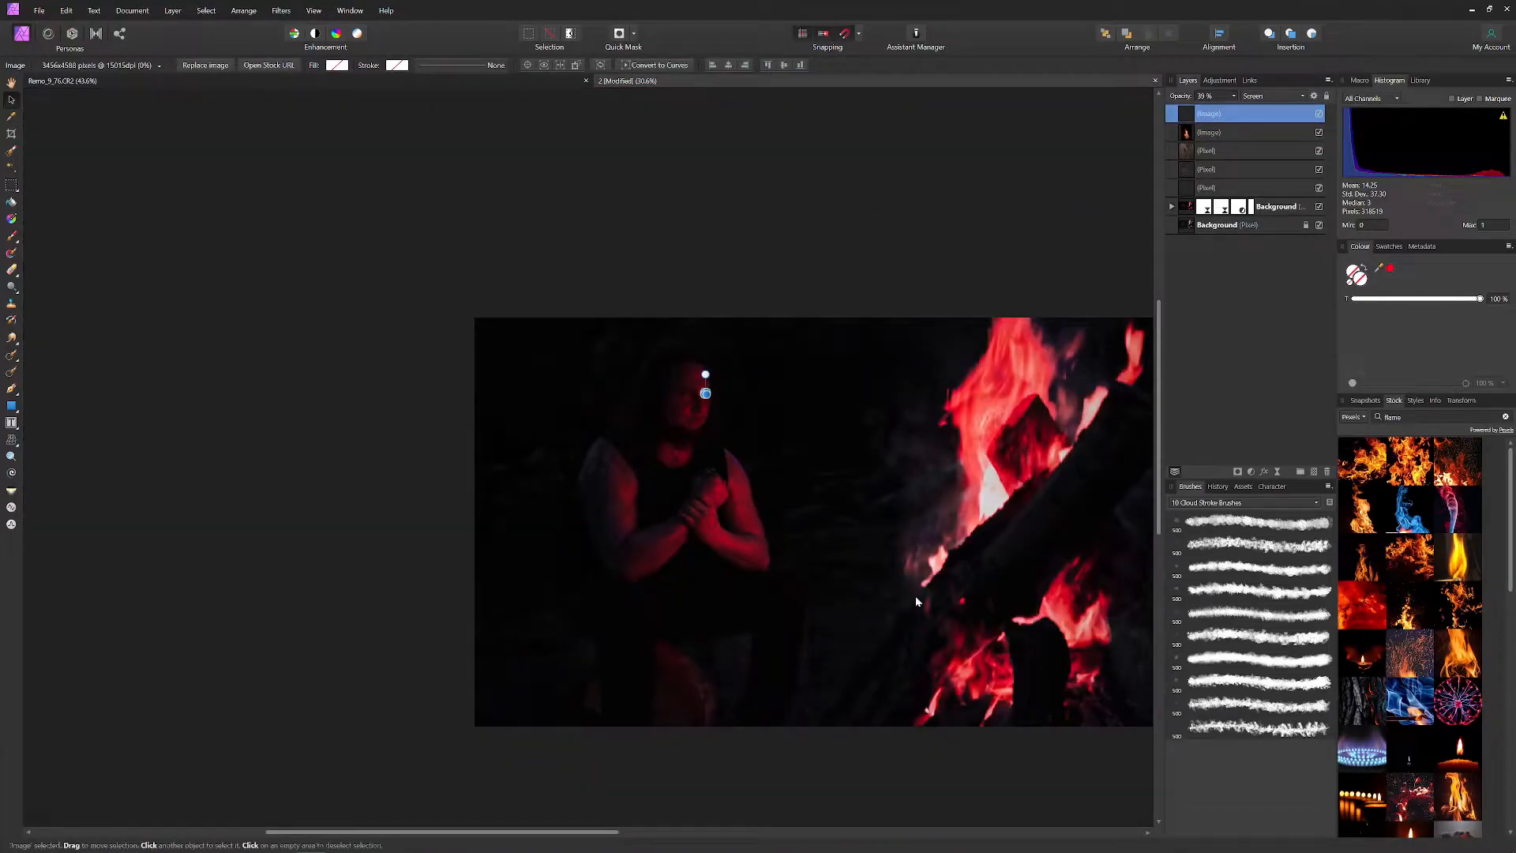
left_click(835, 257)
left_click_drag(885, 502, 769, 509)
Search the stock photos for horns and horn, and place the brown rhino photo over the campfire
left_click(1371, 400)
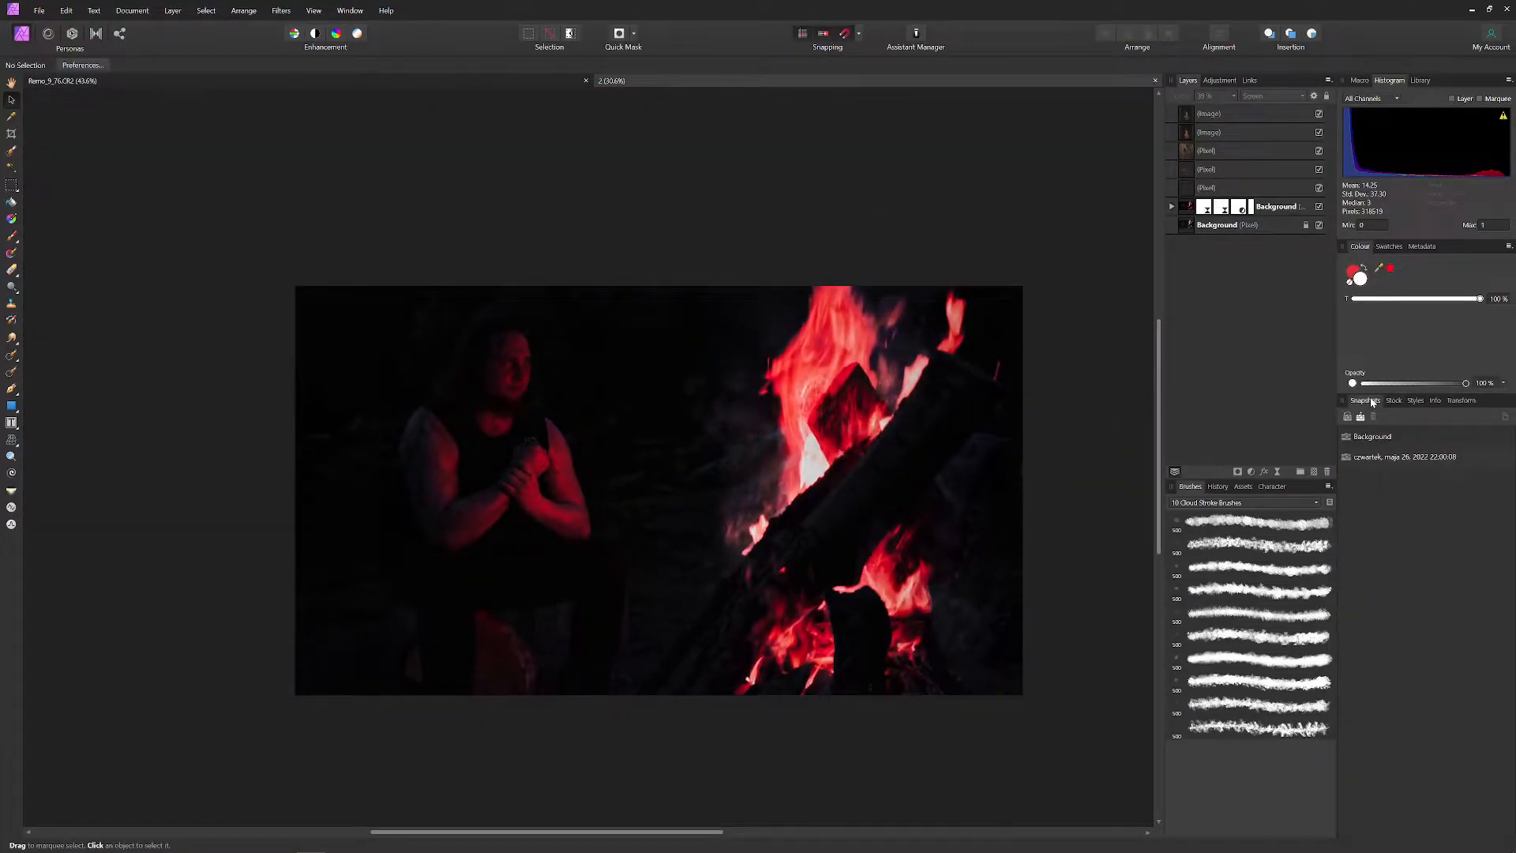
left_click(1388, 402)
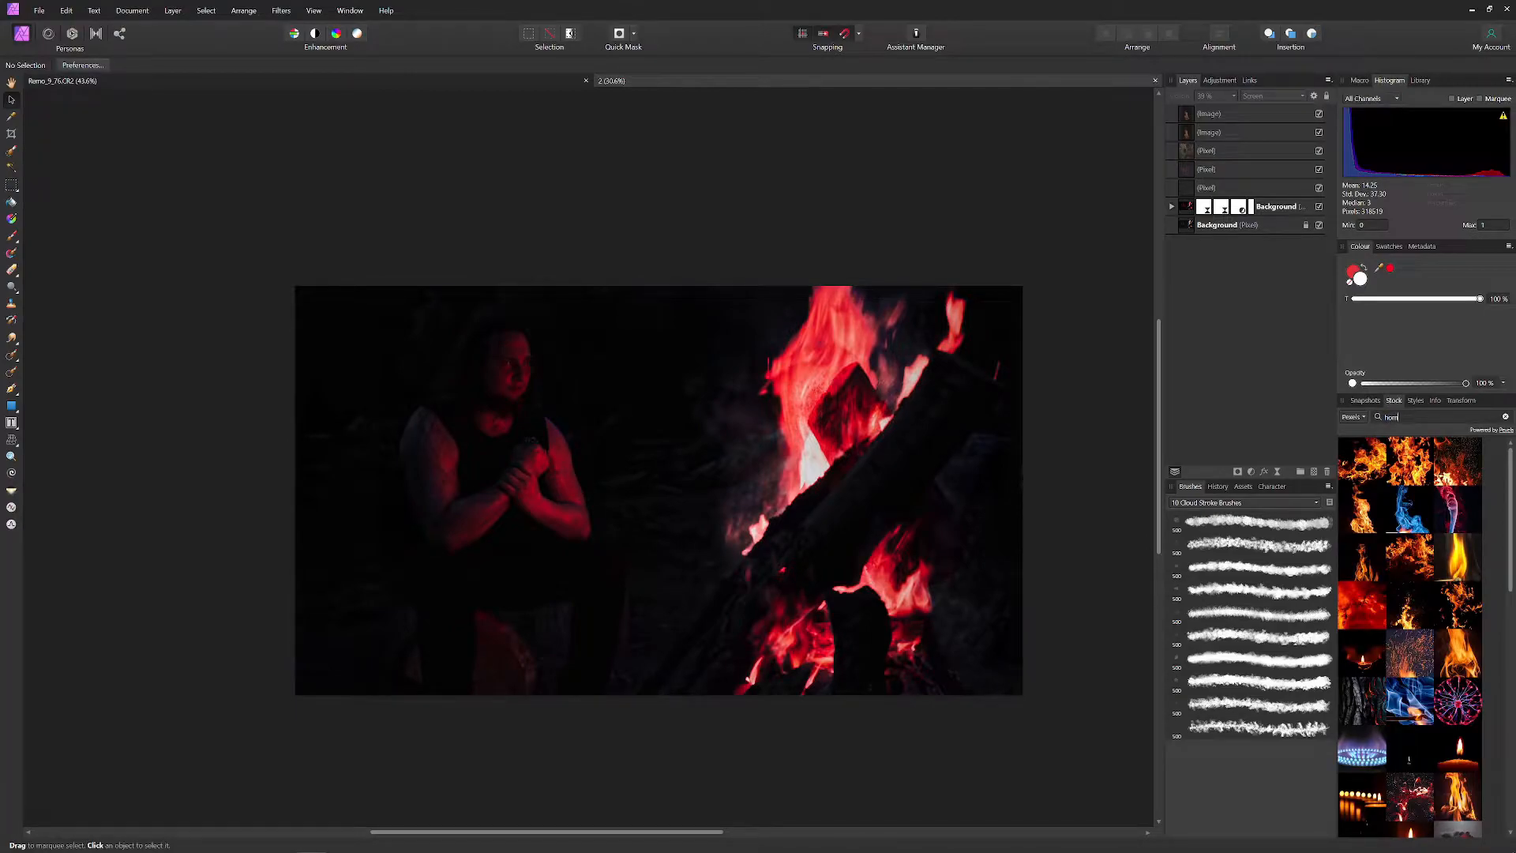
key("Return")
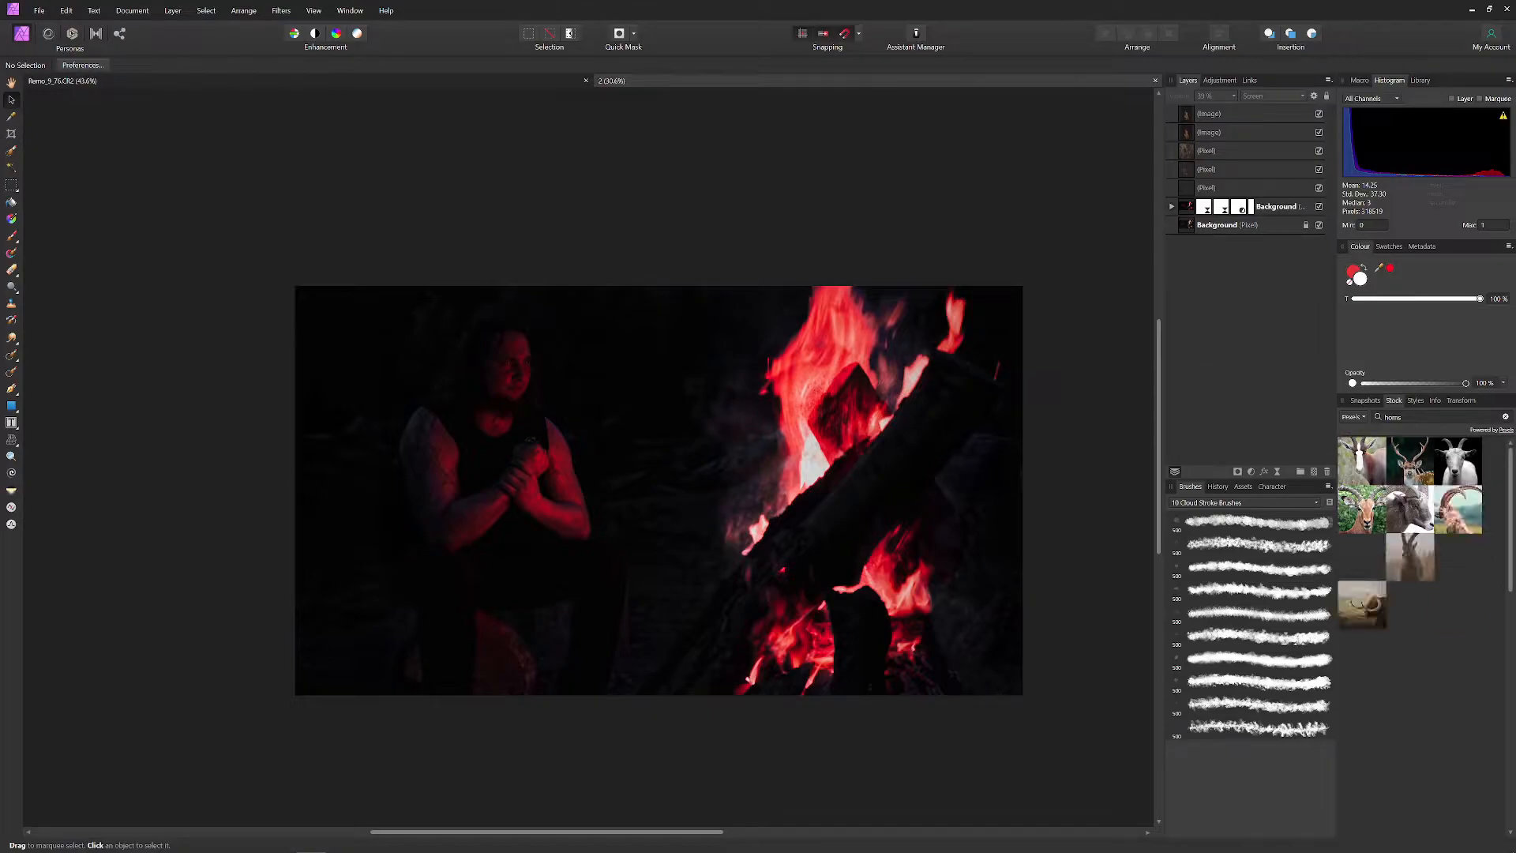
left_click_drag(1510, 516, 1504, 671)
scroll(1375, 603, "down", 3)
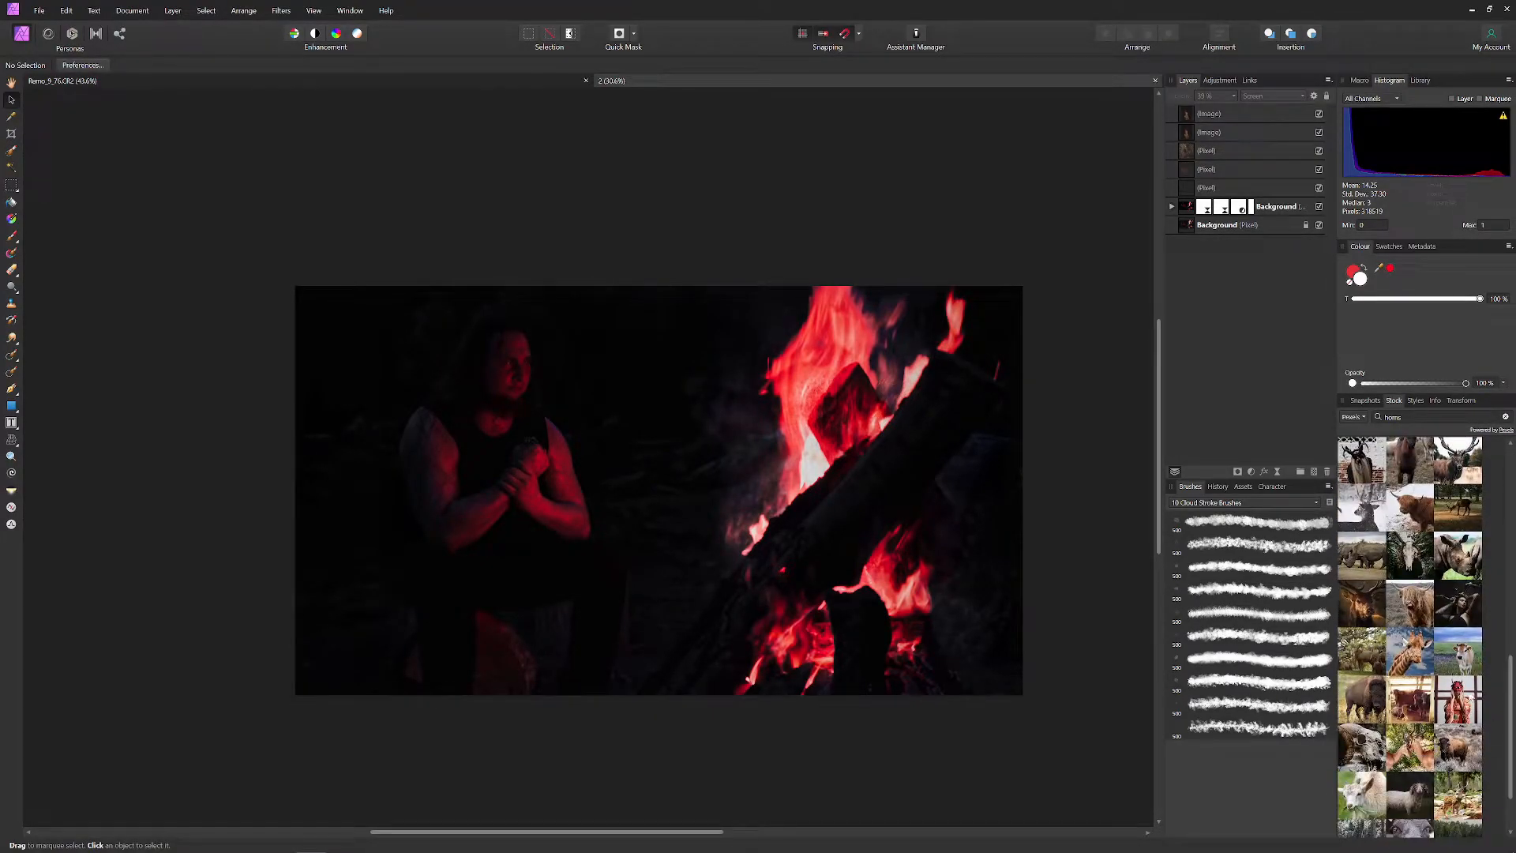
scroll(1376, 680, "down", 2)
left_click_drag(1512, 606, 1503, 736)
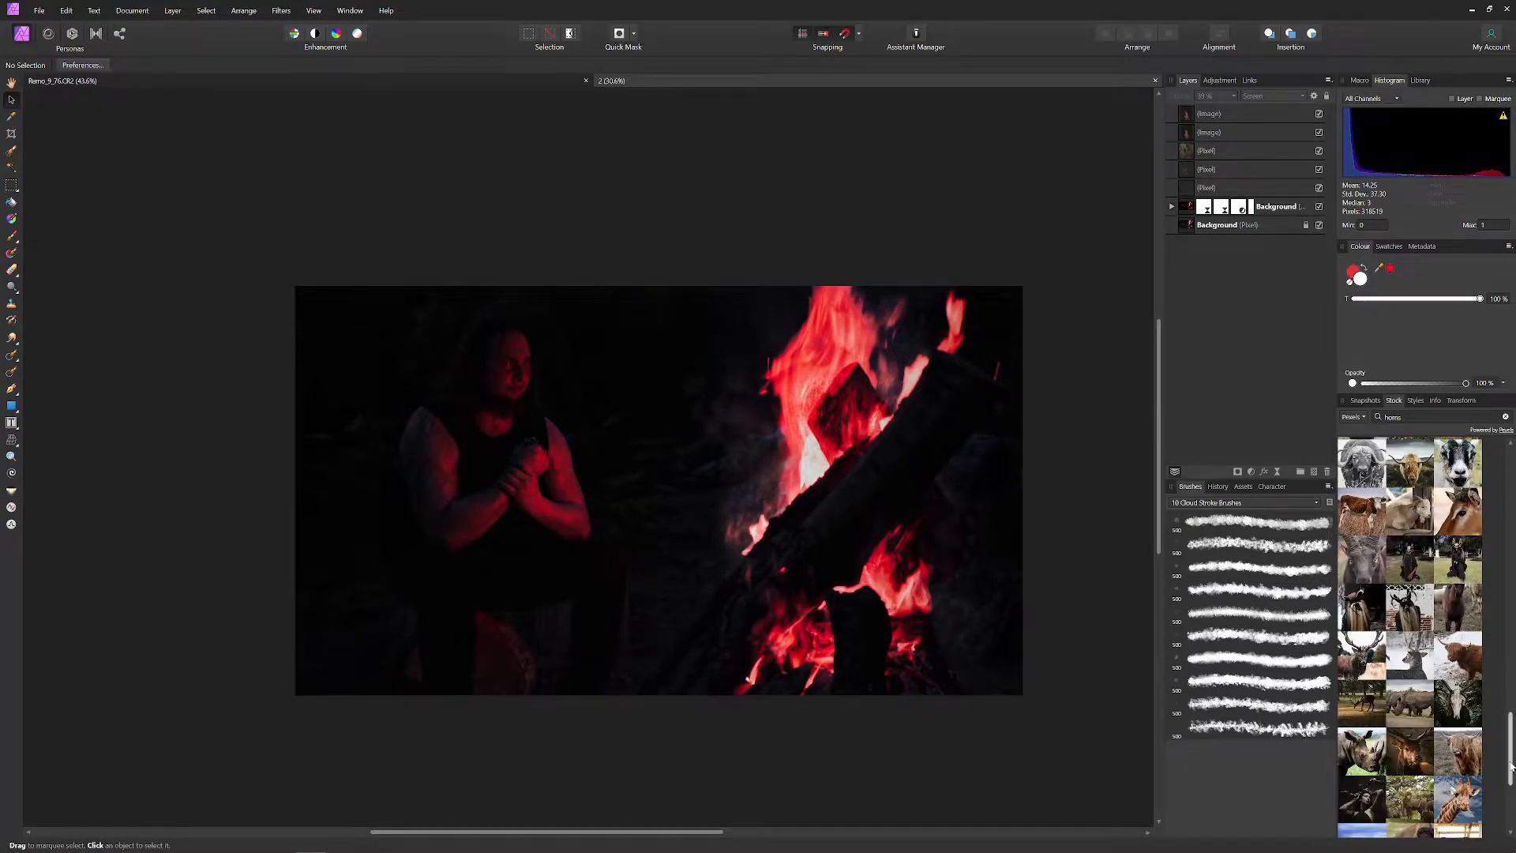
key("BackSpace")
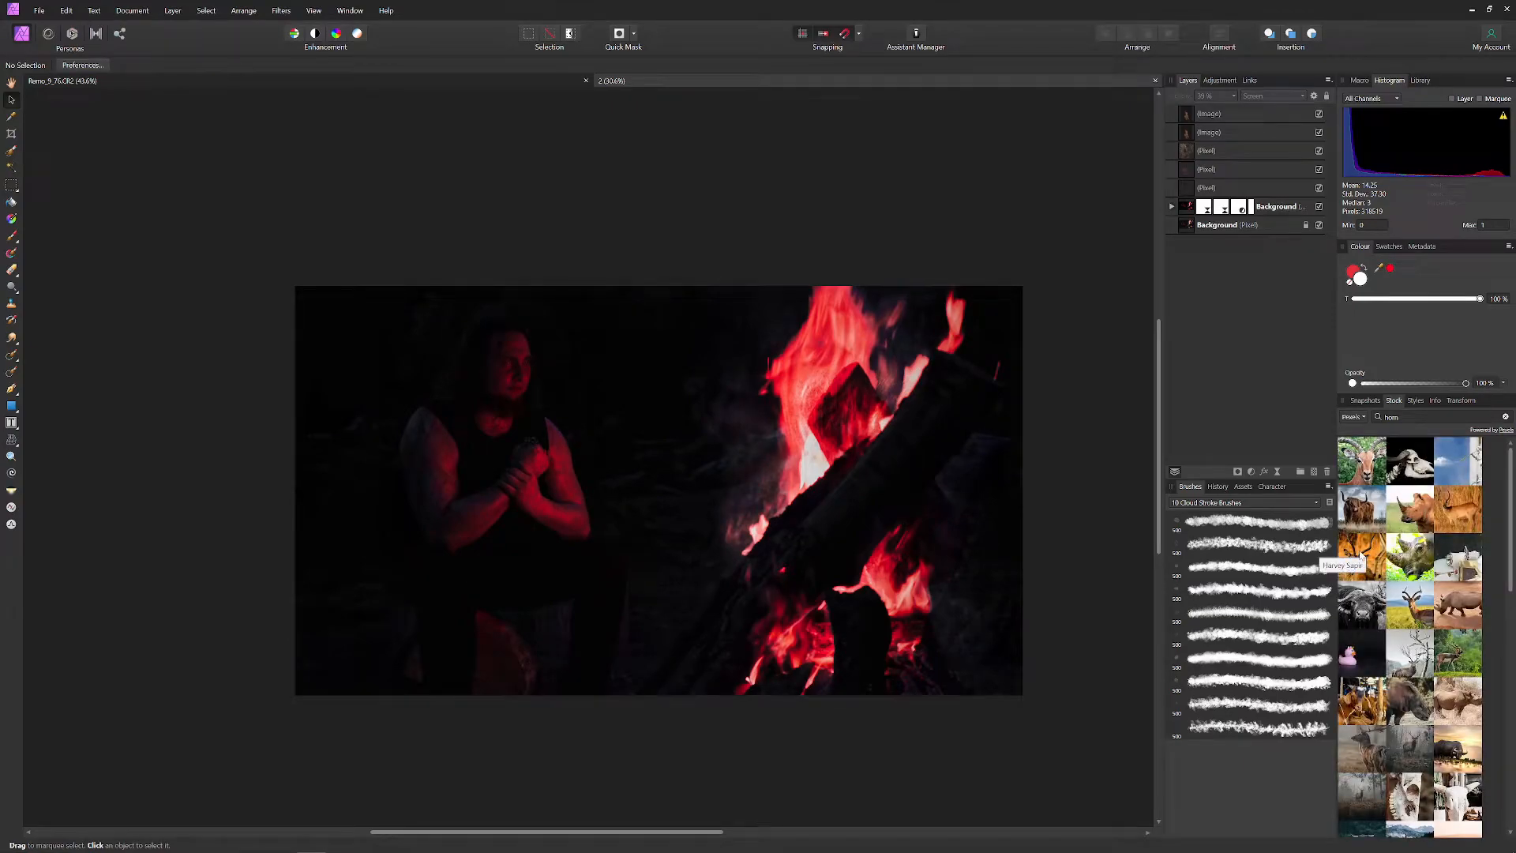
left_click_drag(1360, 553, 763, 480)
Flip the rhino photo so that the animal stands upright and its horn faces the opposite way
right_click(747, 451)
mouse_move(717, 611)
left_click(538, 650)
right_click(722, 466)
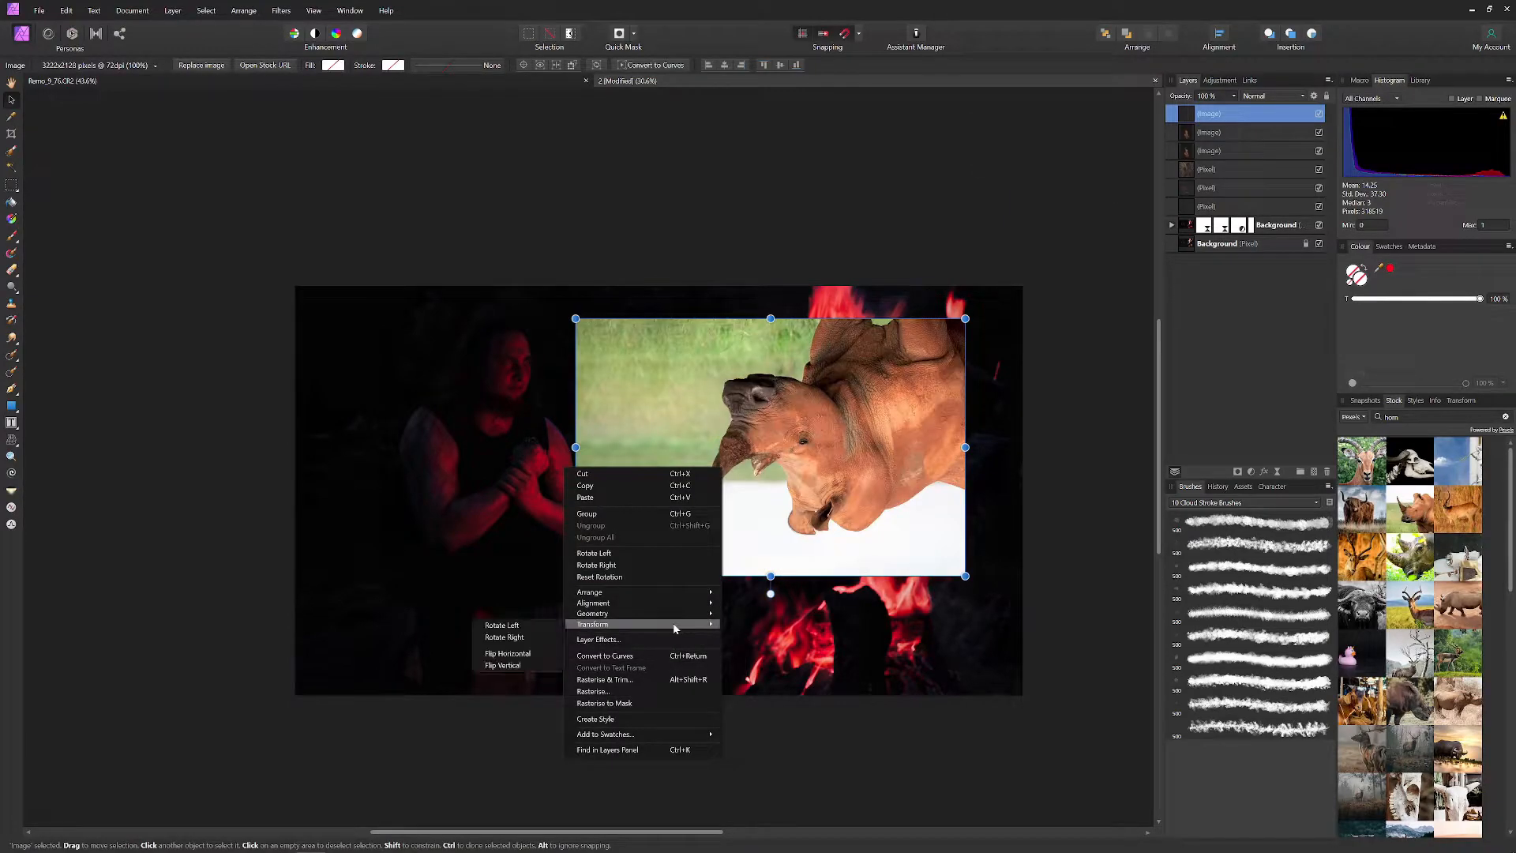
mouse_move(674, 624)
left_click(515, 652)
right_click(714, 551)
mouse_move(644, 709)
left_click(516, 750)
Select the rhino's horn with the Selection Brush and mask away the rest of the photo
scroll(810, 430, "up", 4)
key("e")
left_click(687, 224)
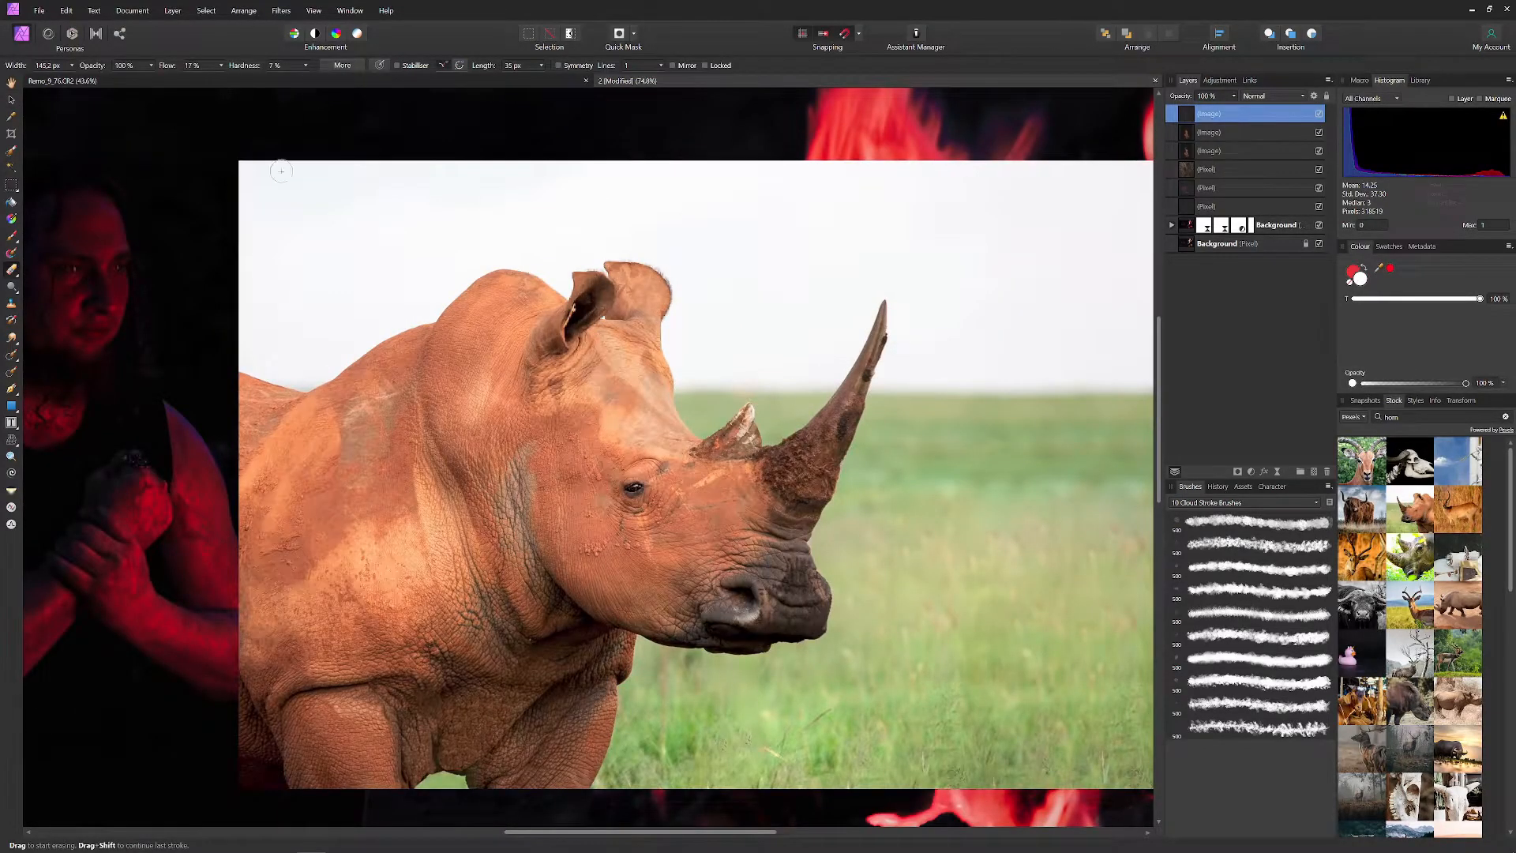
key("b")
left_click(11, 150)
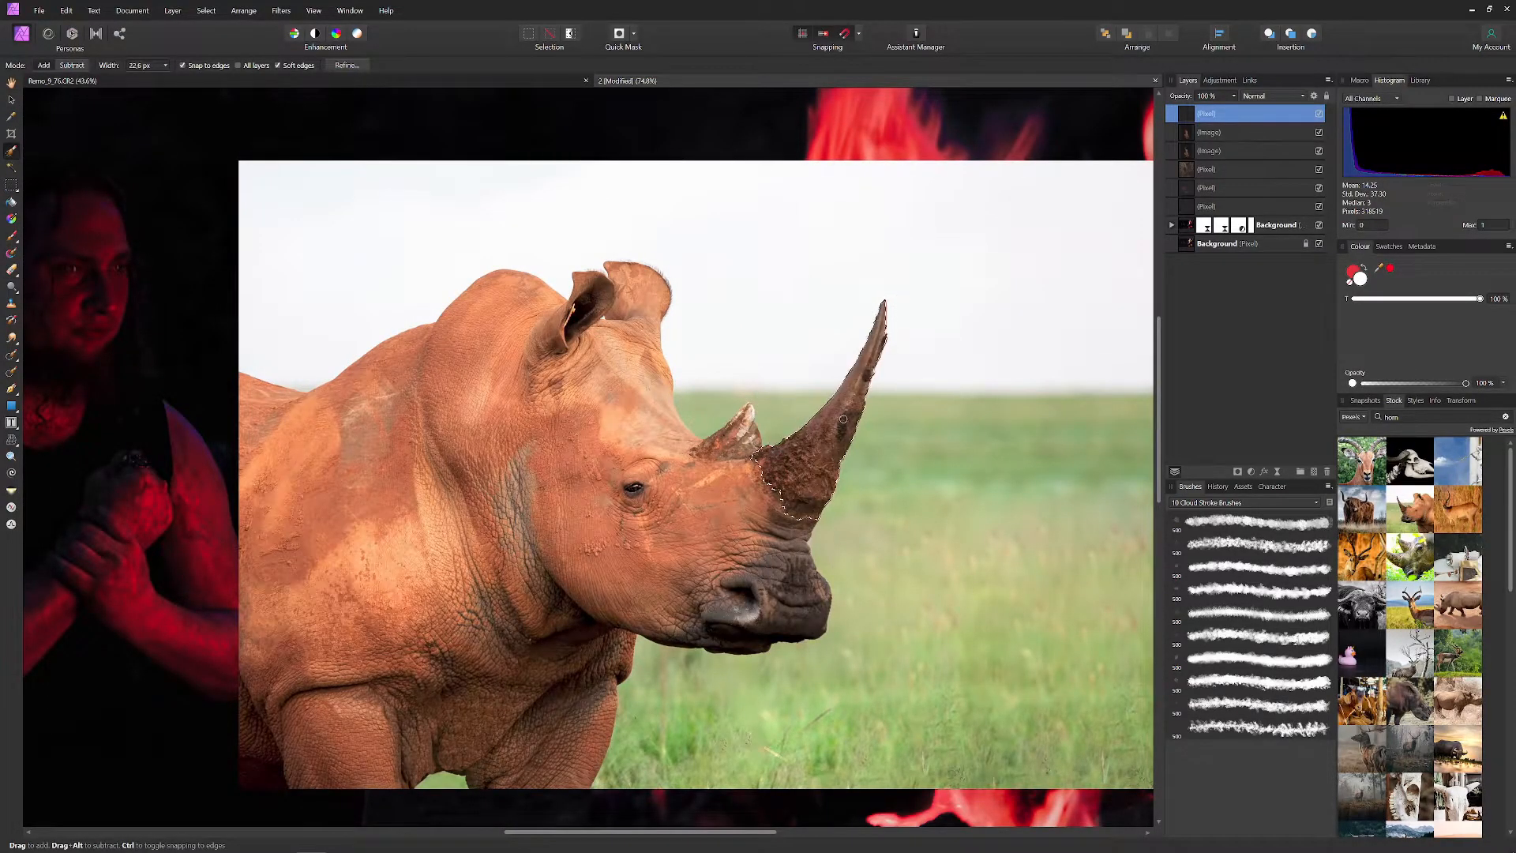
scroll(876, 339, "up", 7)
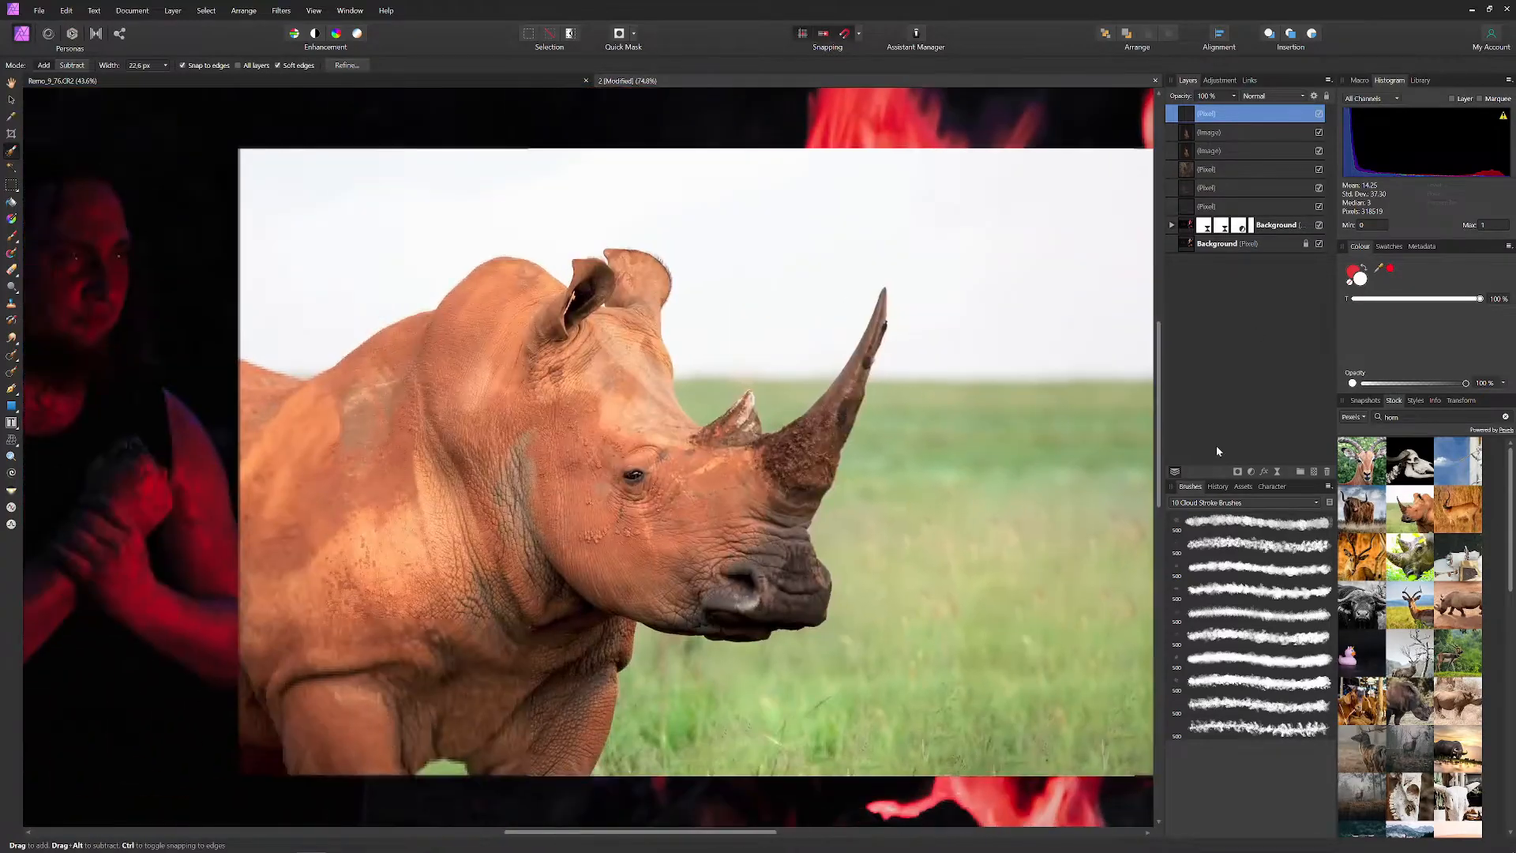
left_click(1238, 471)
Move the masked horn cutout from the campfire over to the man's head and reduce its size
scroll(711, 585, "down", 1)
left_click_drag(711, 585, 853, 557)
left_click(1206, 114)
key("v")
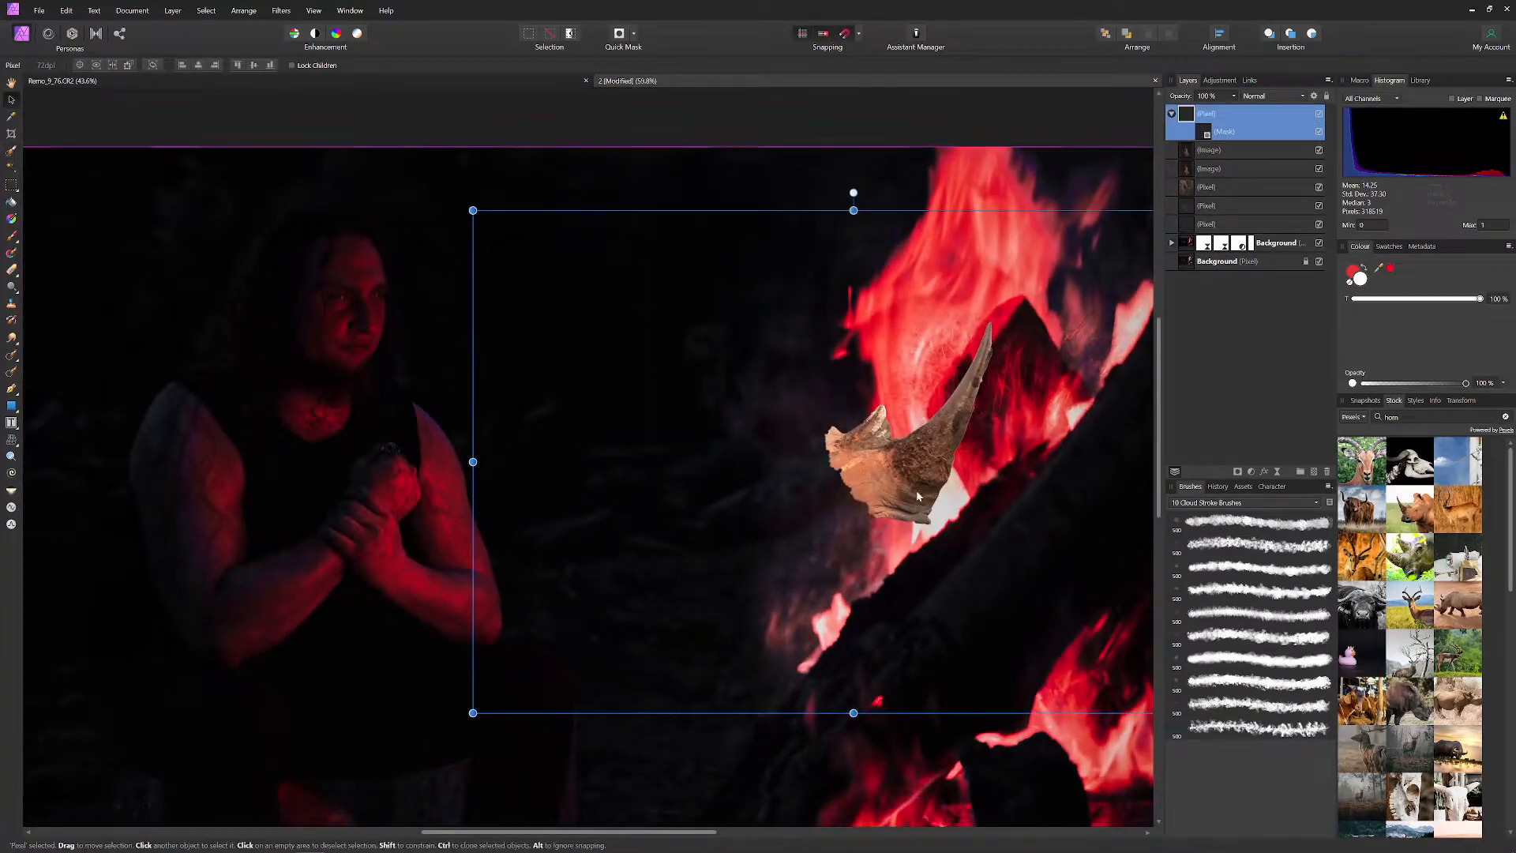
left_click_drag(786, 417, 592, 371)
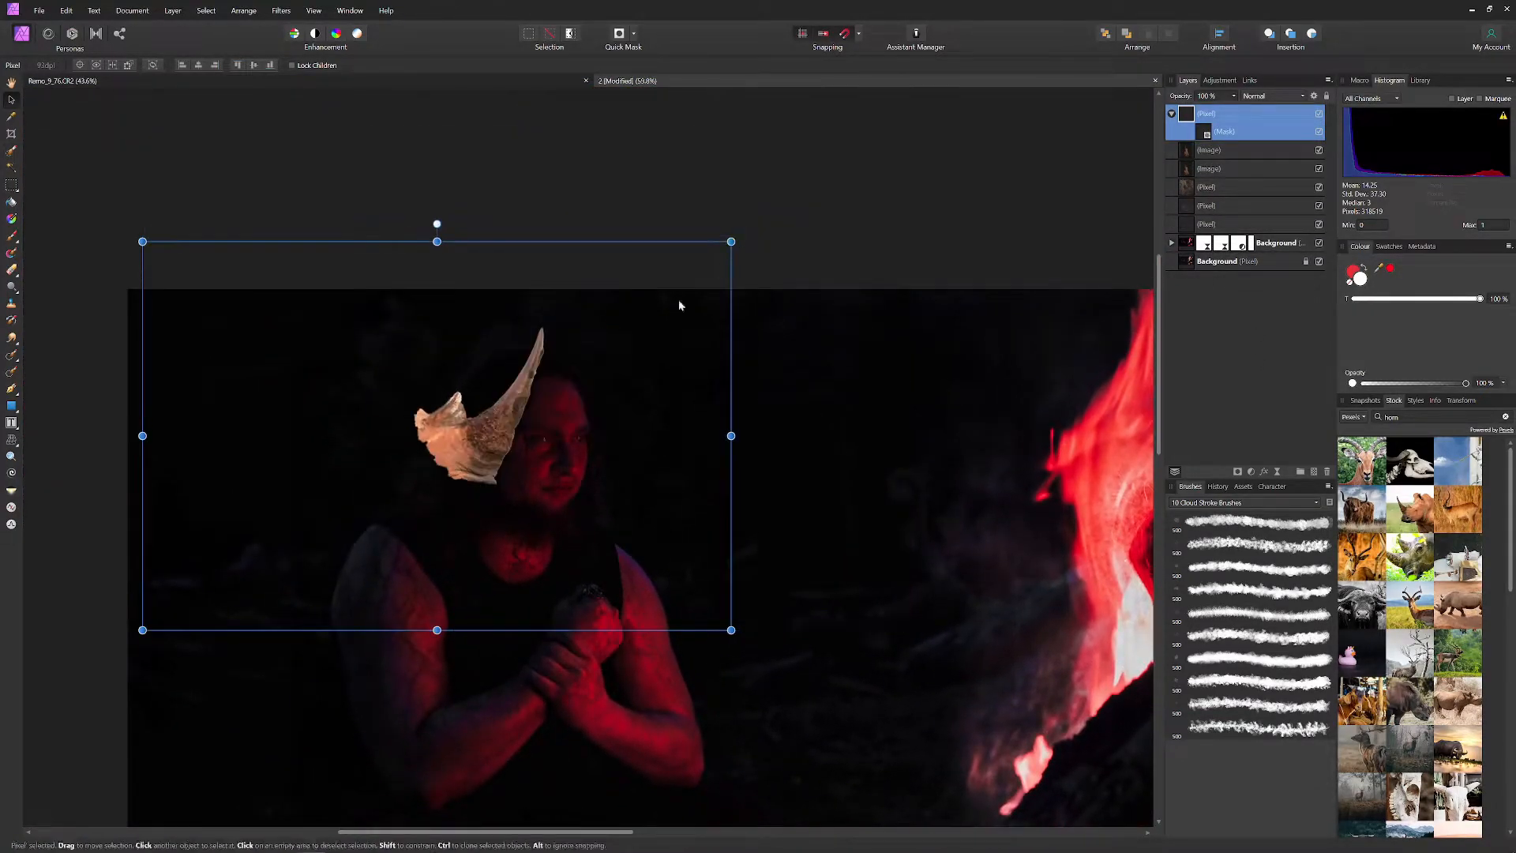
left_click_drag(350, 451, 531, 400)
Keep the horn's blend mode at Normal, then scale it down, rotate it slightly and seat it on the man's forehead
left_click(1271, 96)
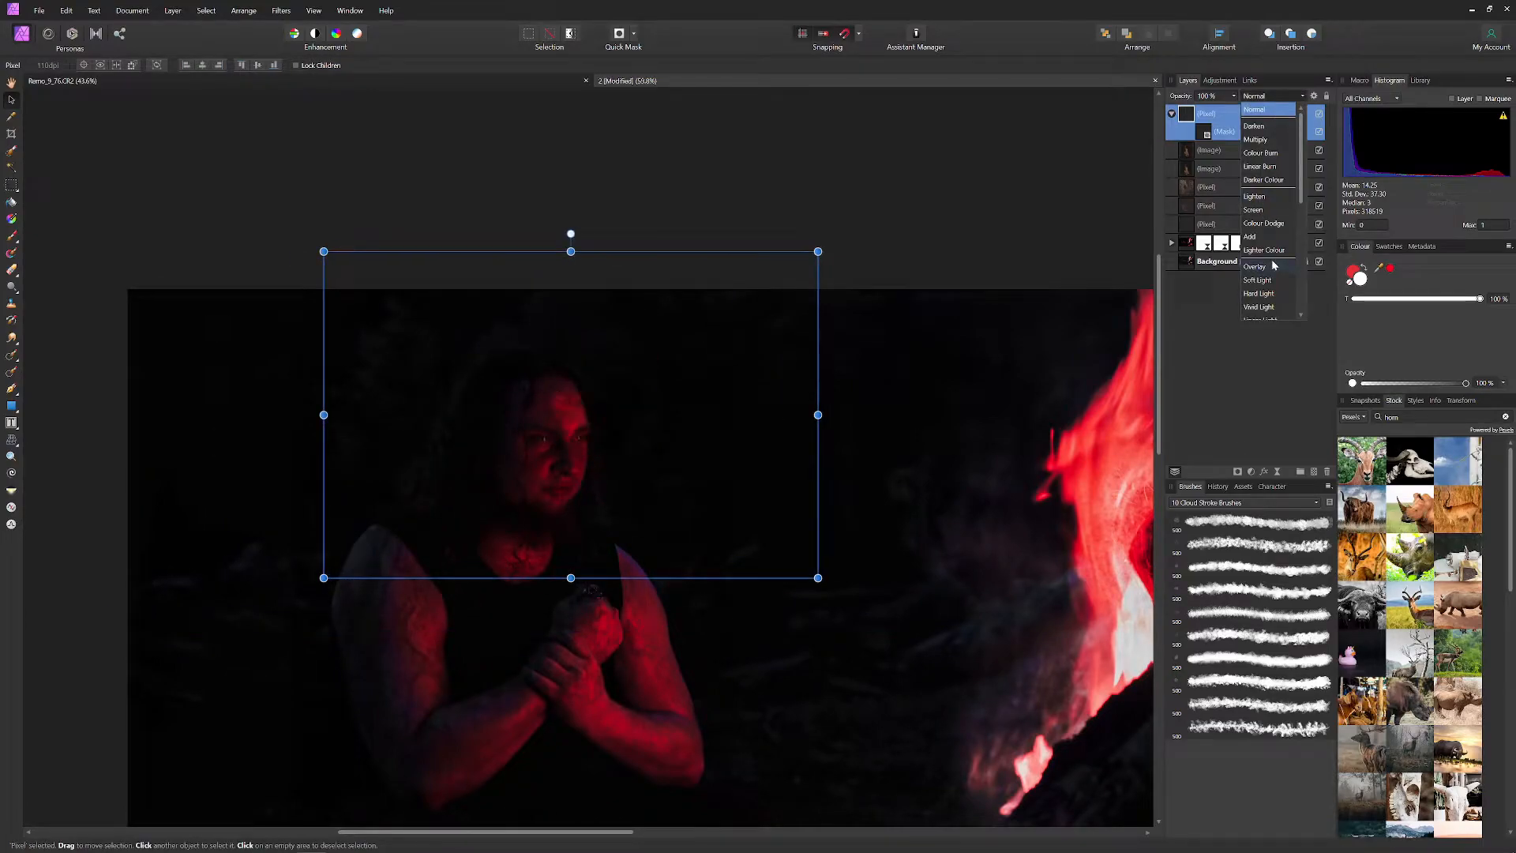
left_click(1274, 109)
left_click_drag(818, 252, 506, 459)
left_click_drag(436, 515, 593, 392)
left_click_drag(571, 319, 579, 319)
left_click_drag(593, 396, 545, 402)
Duplicate the masked horn layer, hide the copy and save the document
key("ctrl+j")
left_click(1319, 114)
scroll(395, 253, "up", 1)
key("ctrl+s")
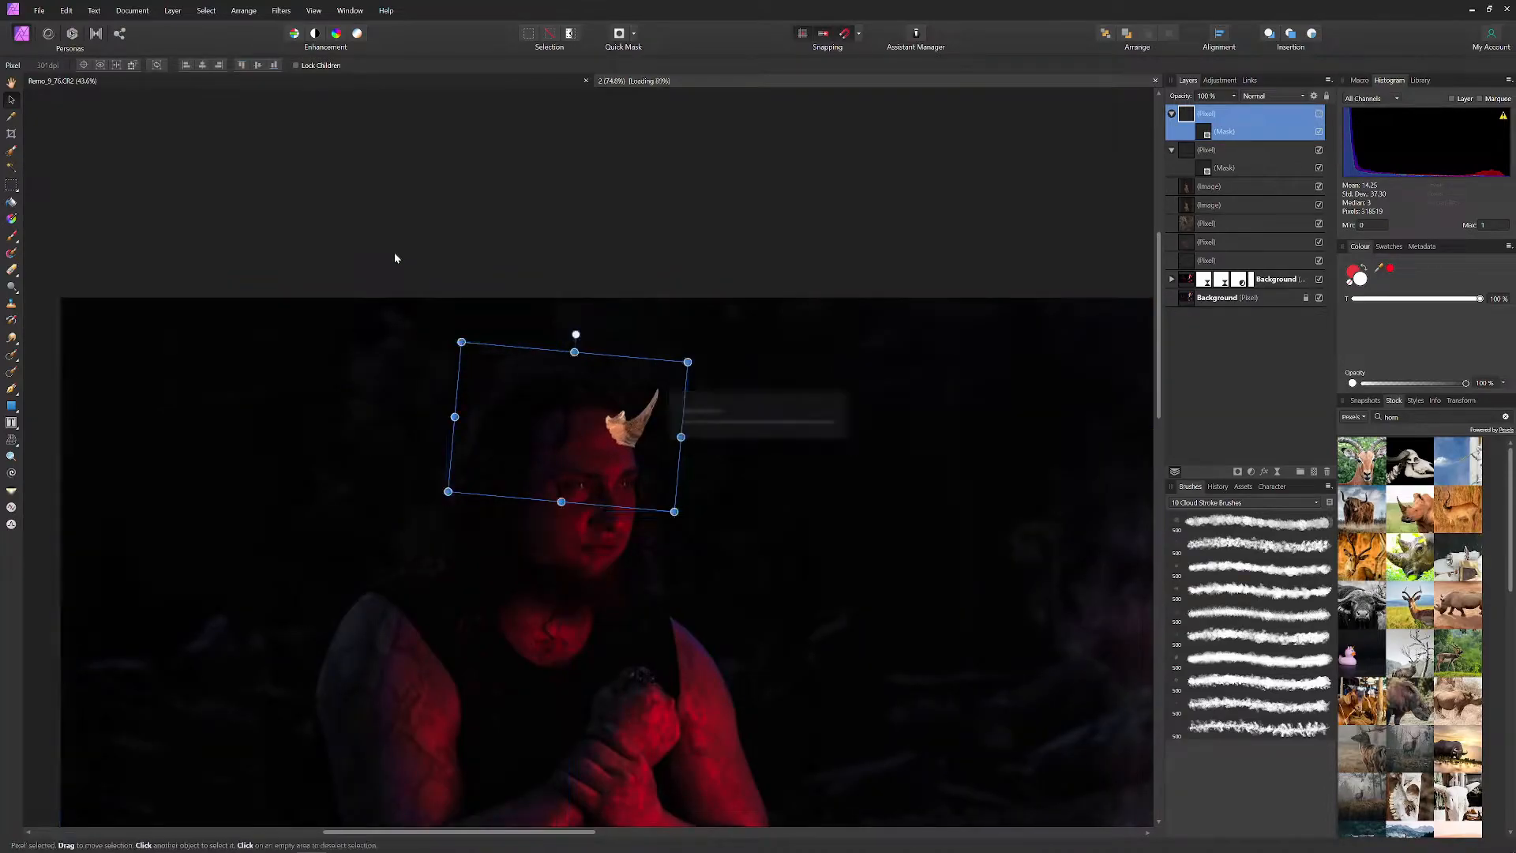
Try to duplicate the adjusted Background layer
scroll(598, 397, "up", 2)
left_click(1189, 282)
key("ctrl+j")
right_click(1192, 285)
left_click(1136, 495)
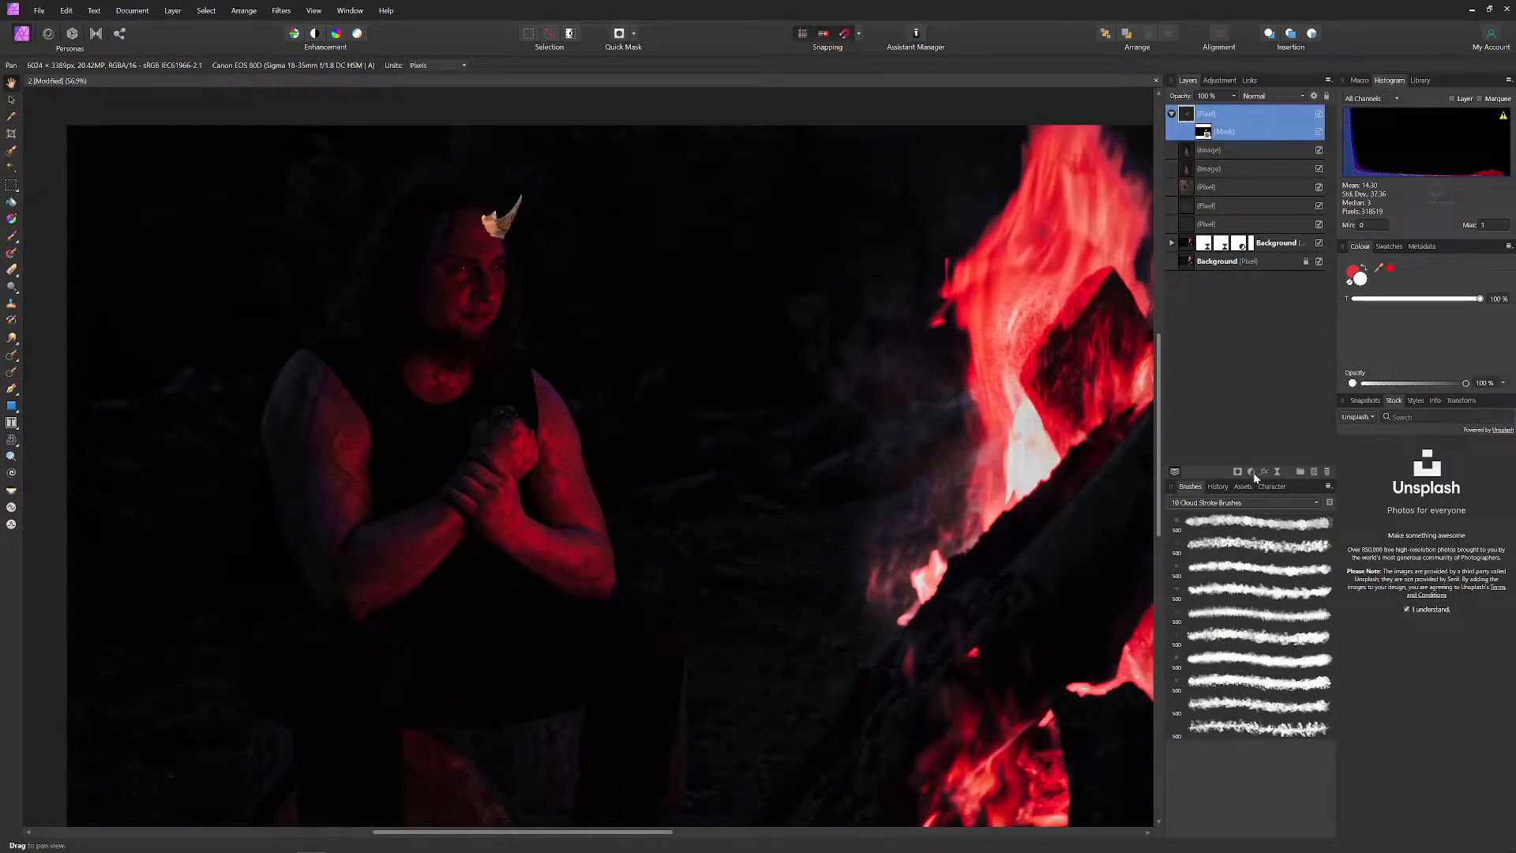
Enable a Gradient Overlay layer effect on the horn and move the effects dialog clear of the man
left_click(1253, 472)
left_click(1263, 471)
left_click(1264, 472)
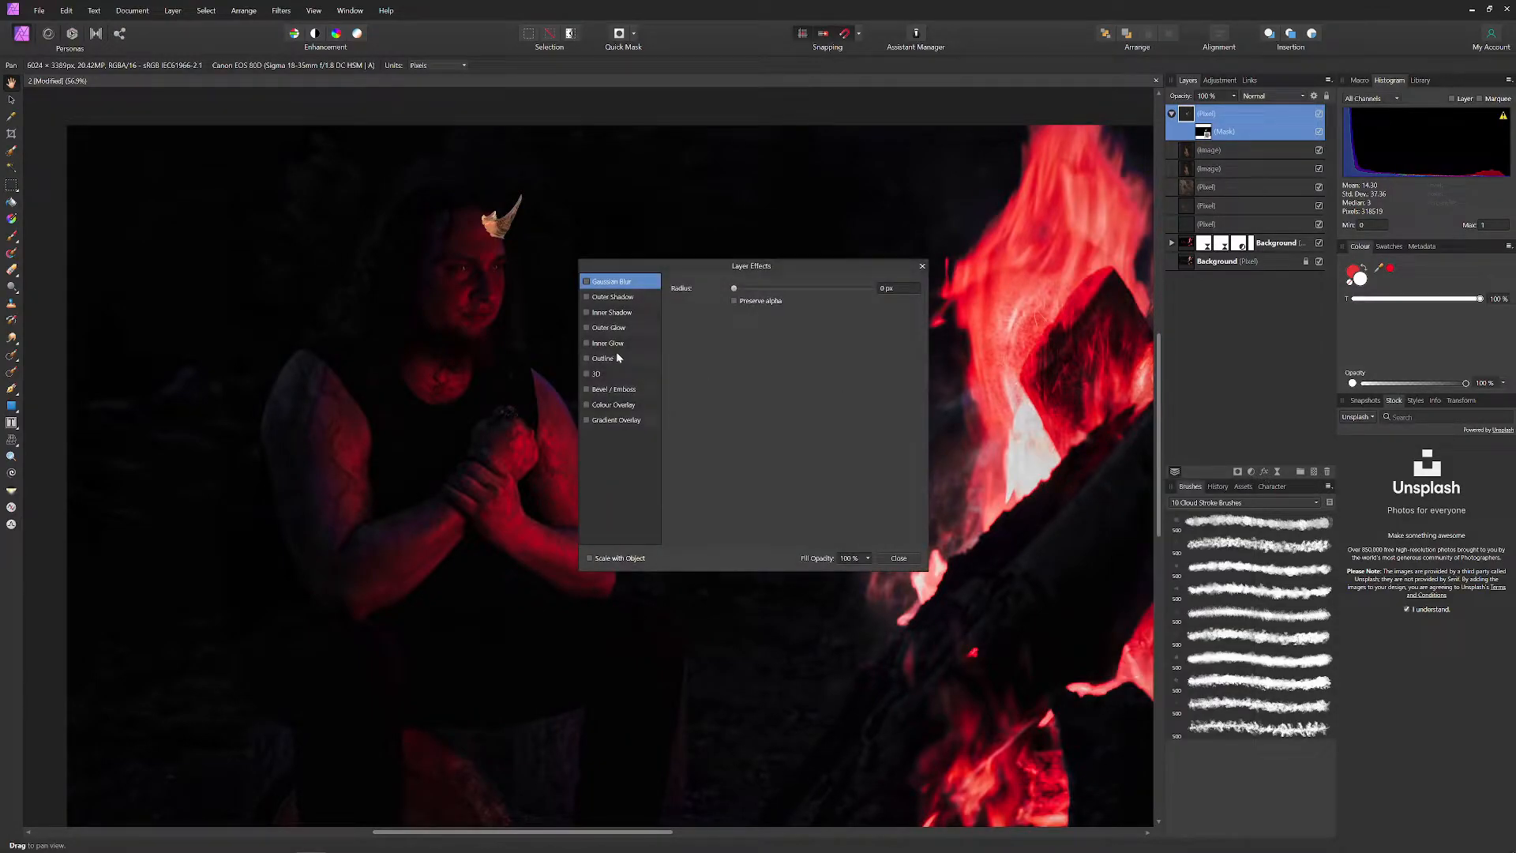
left_click(586, 421)
left_click_drag(764, 273, 932, 396)
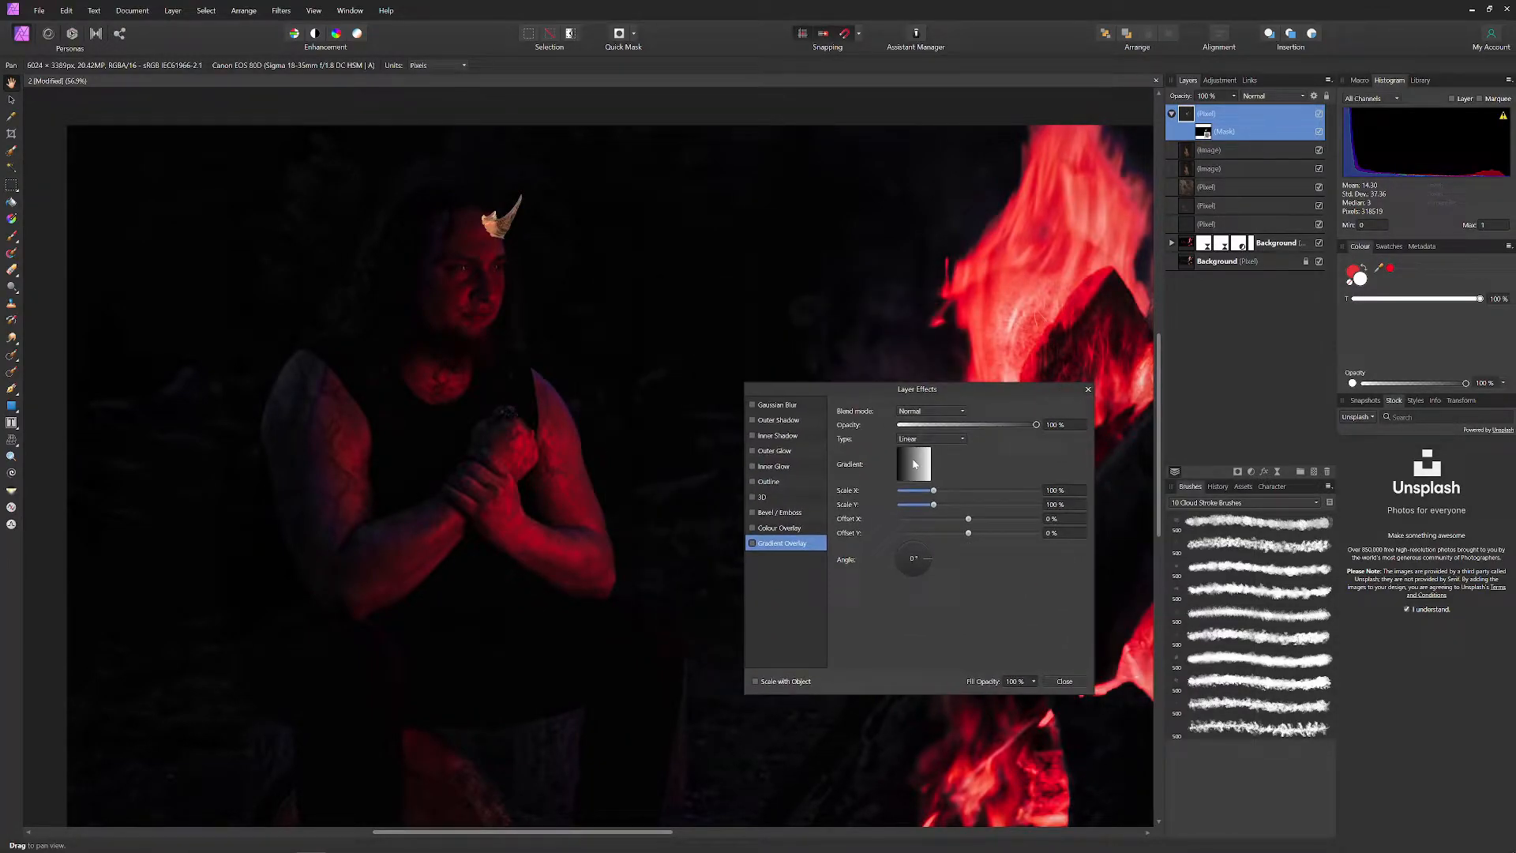
Make the horn's gradient overlay run from black to red with its mid point at 87%
left_click(914, 464)
left_click(874, 552)
left_click(1006, 511)
left_click(914, 464)
left_click(1006, 511)
left_click(873, 550)
left_click(939, 570)
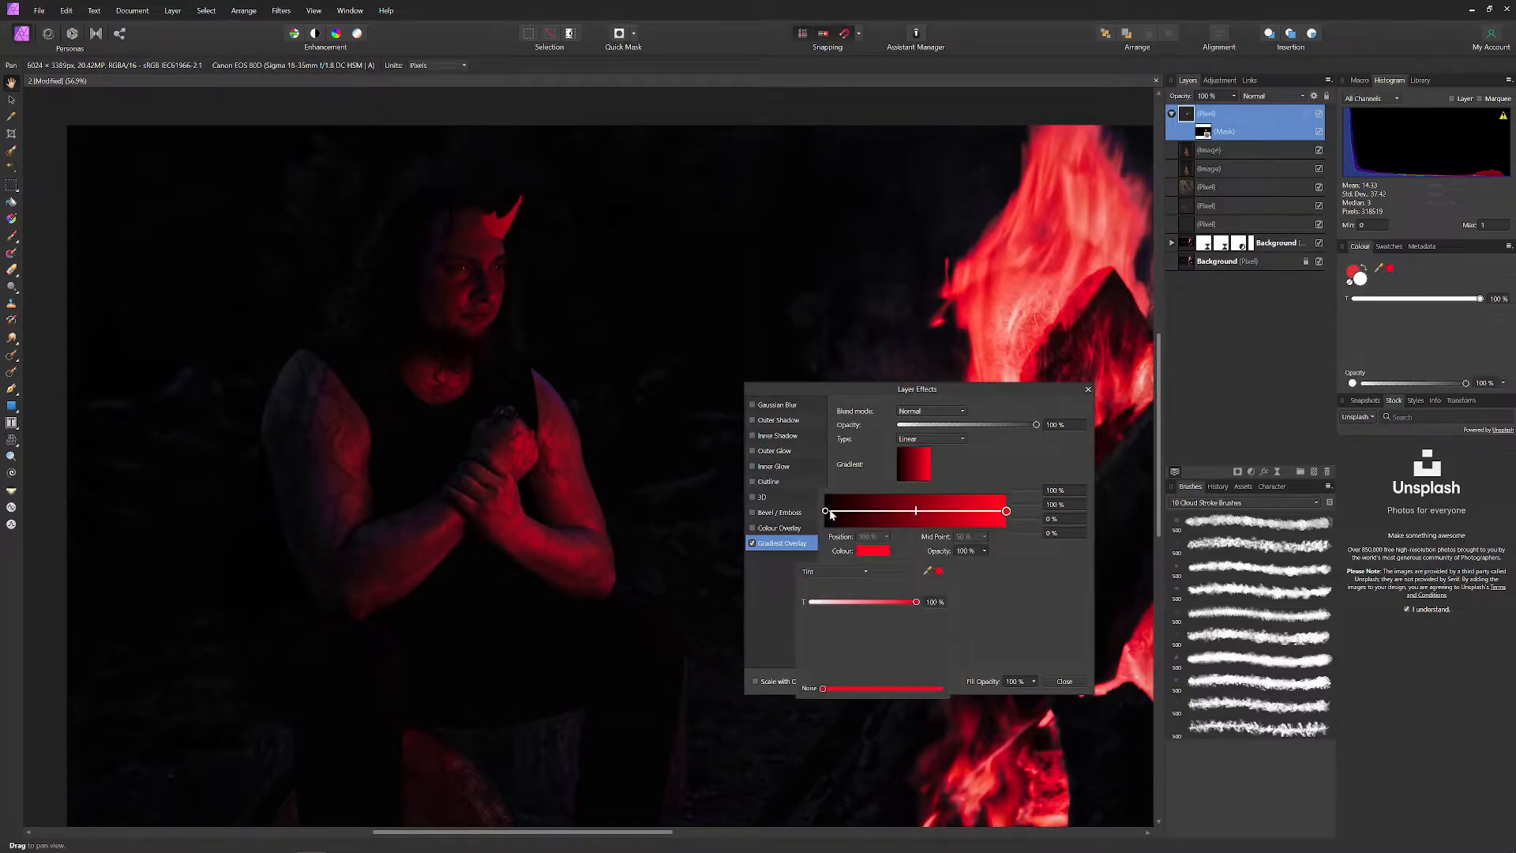
left_click(869, 436)
left_click_drag(916, 511, 984, 514)
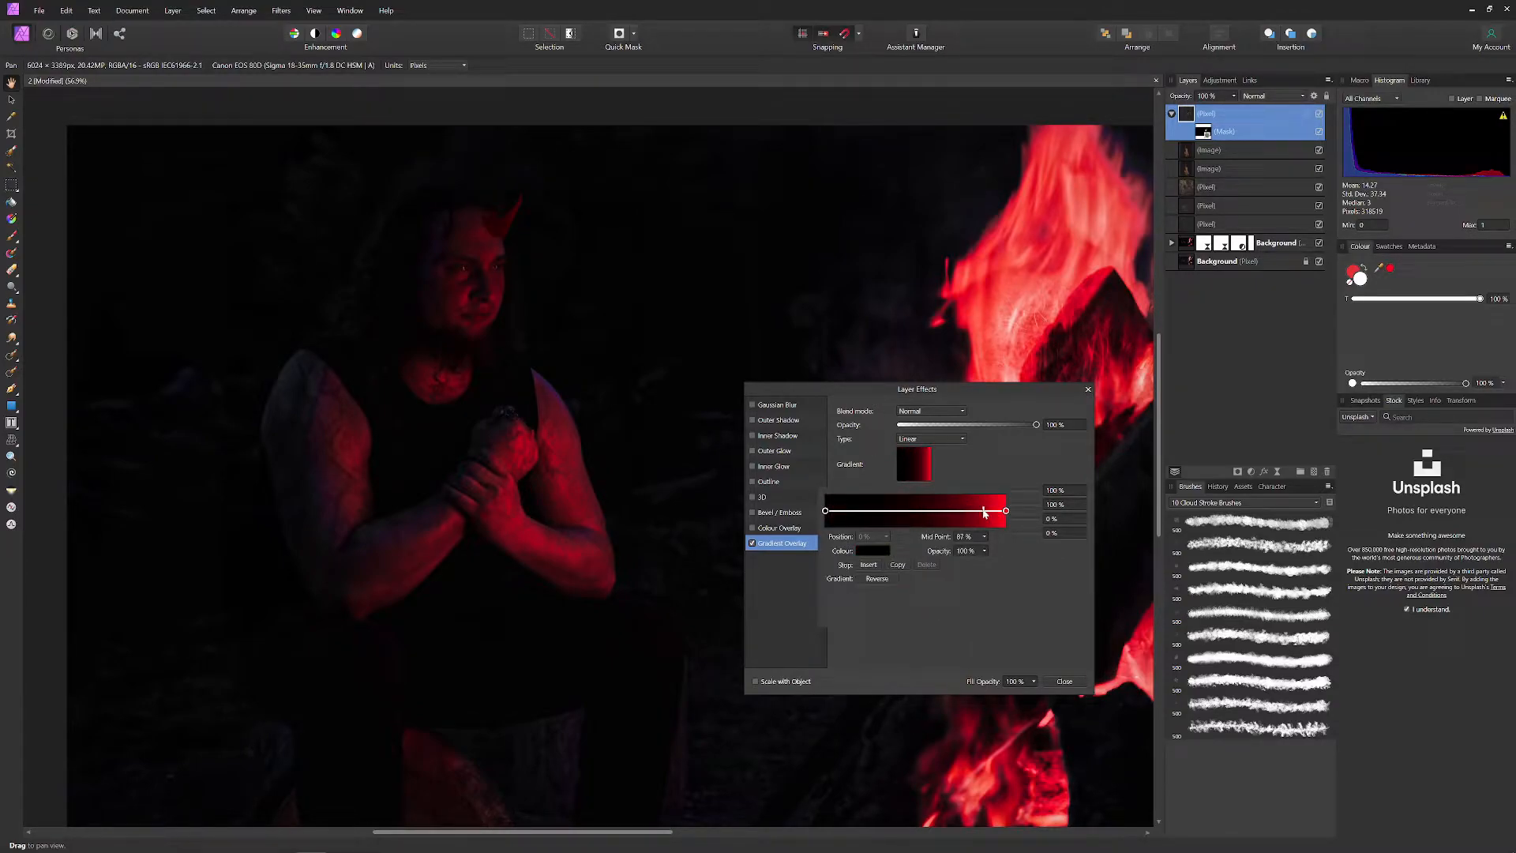
left_click(898, 576)
Set the gradient overlay's blend mode to Hard Light and its angle to 45°
left_click(931, 411)
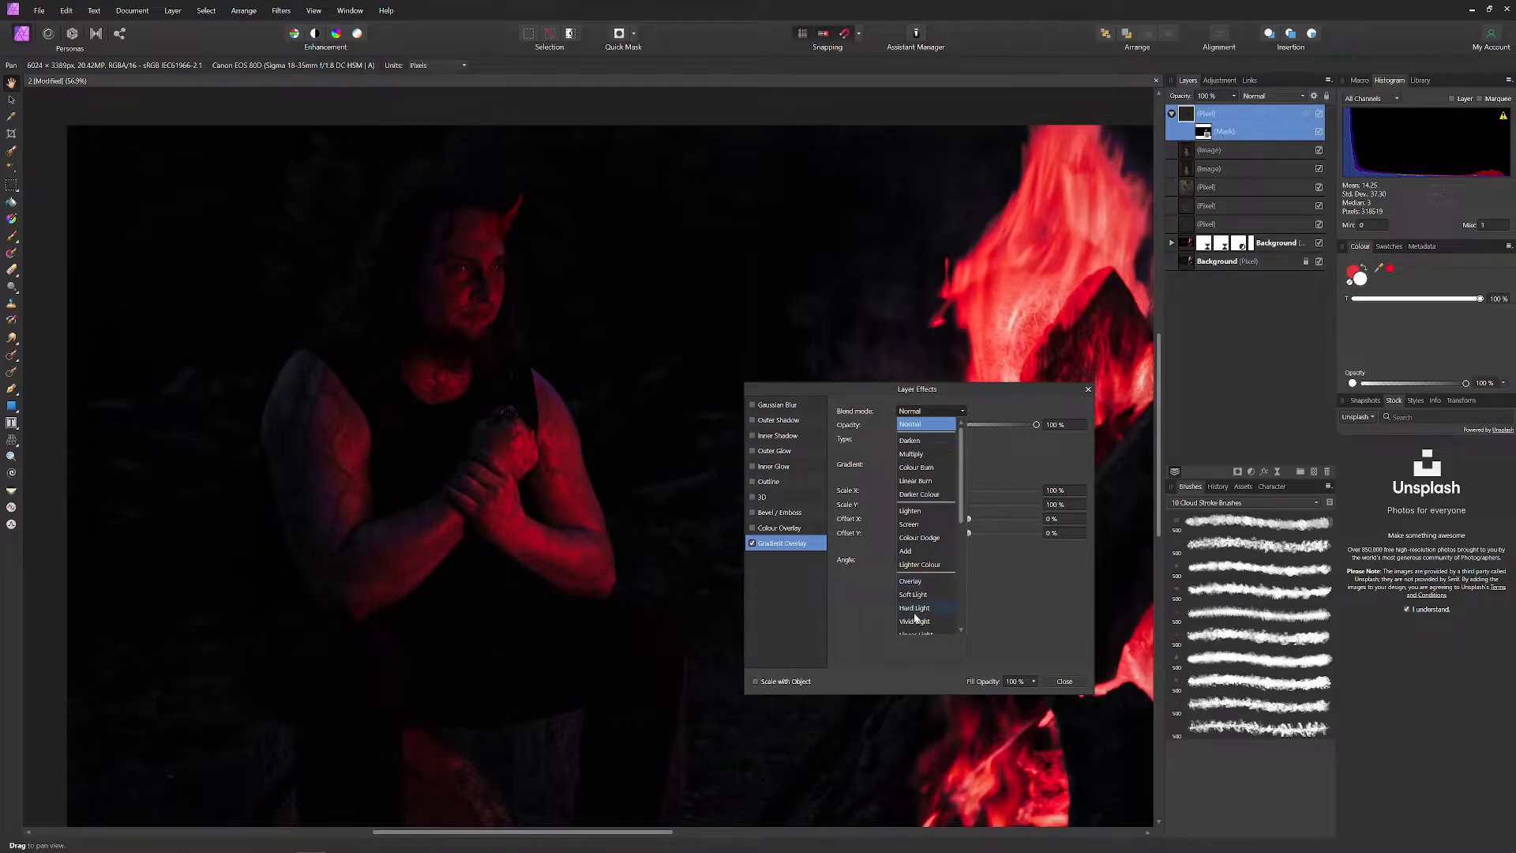
scroll(917, 618, "down", 5)
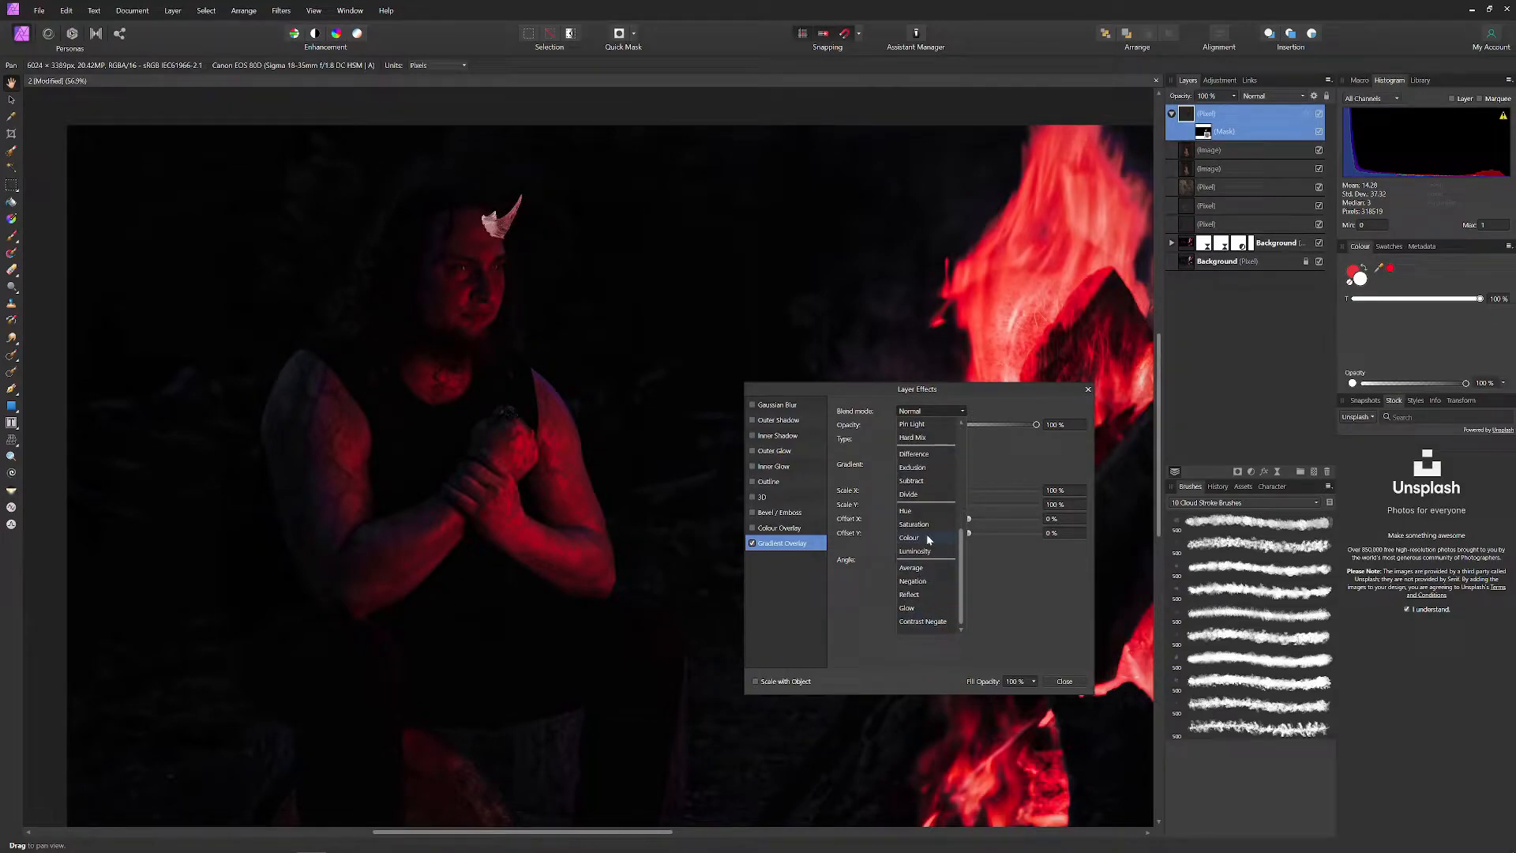
scroll(929, 540, "up", 3)
left_click(923, 502)
left_click(919, 470)
left_click(893, 557)
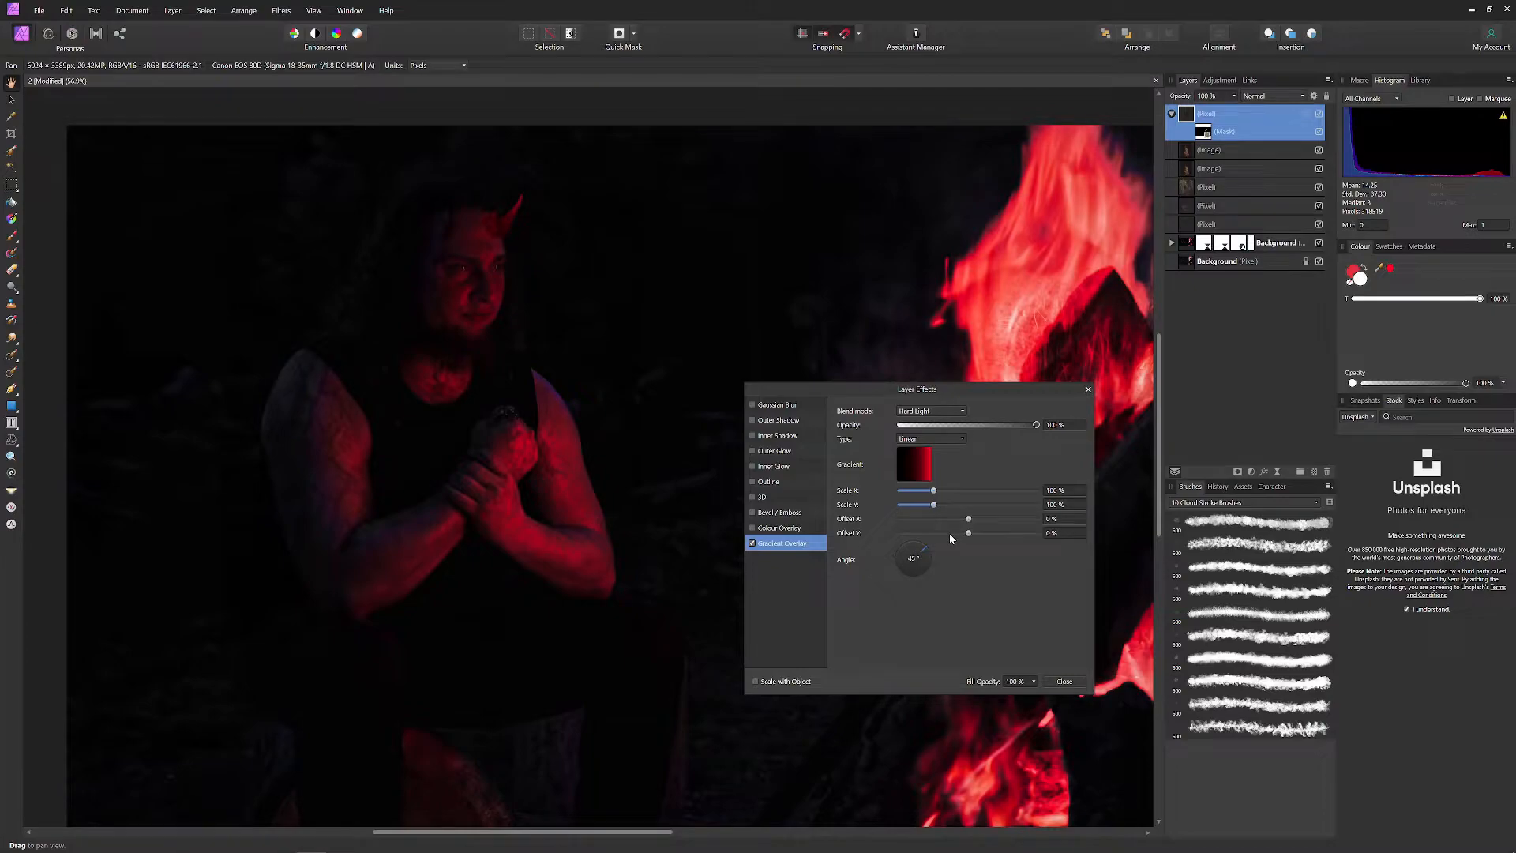
Adjust the overlay to 98% Scale X, 100% Scale Y, 1% Offset X and 11% Offset Y, and close the effects
left_click_drag(969, 519, 970, 519)
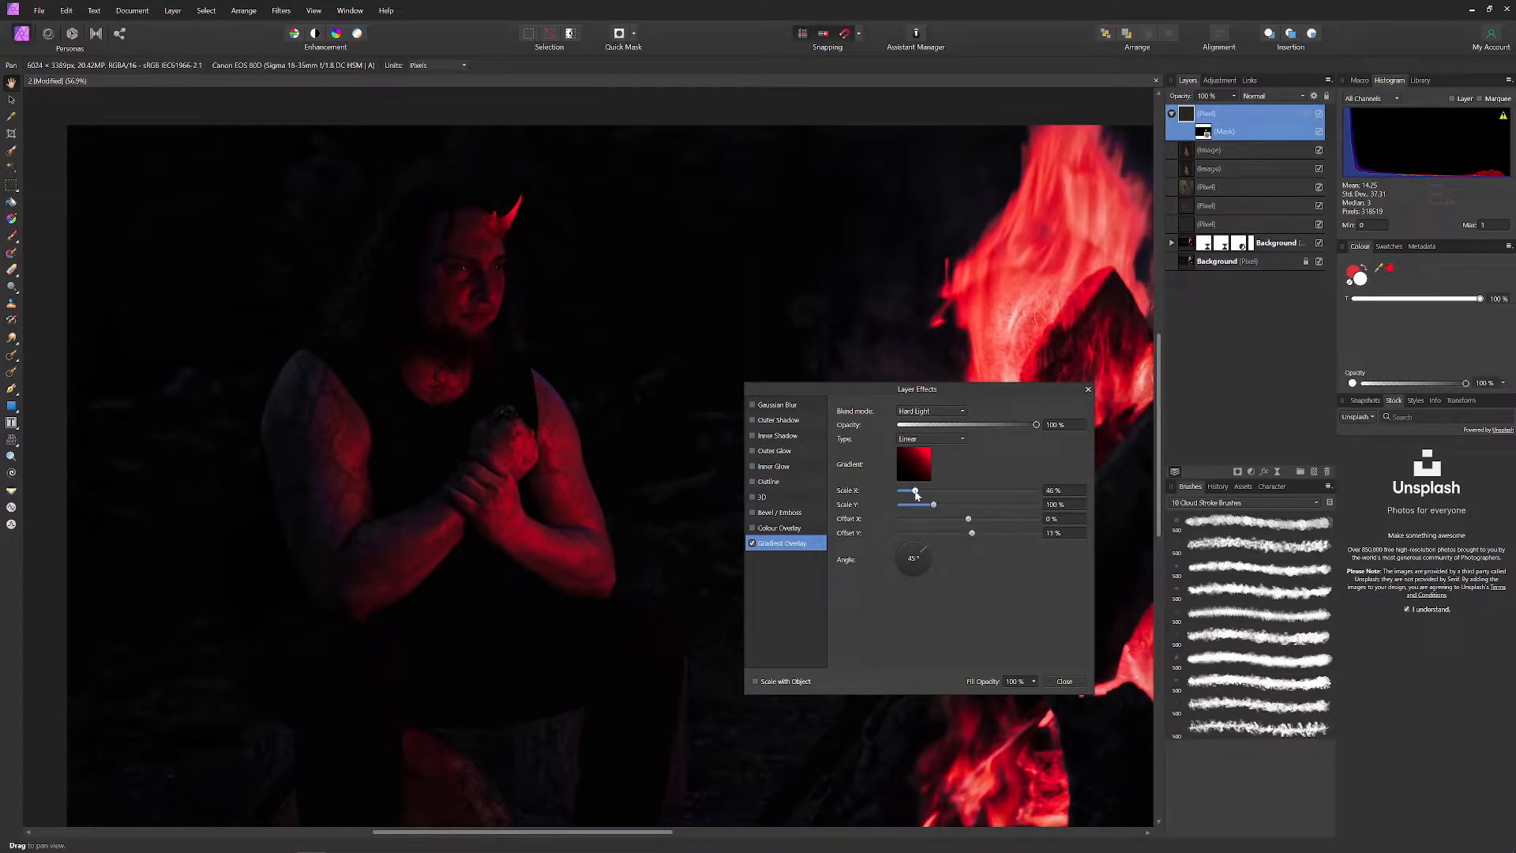
double_click(1000, 505)
mouse_move(969, 519)
left_mouse_down()
mouse_move(954, 518)
mouse_move(967, 519)
left_mouse_up()
left_click(1064, 680)
Reposition the horn on the edge of the man's forehead and rotate it slightly to fit
left_click_drag(588, 288, 845, 442)
scroll(845, 443, "up", 7)
key("v")
left_click_drag(740, 336, 719, 490)
left_click_drag(639, 192, 660, 194)
left_click_drag(686, 465, 688, 453)
Erase the small secondary horn and soften the base using a Basic round eraser with 0% hardness and 11% flow
key("e")
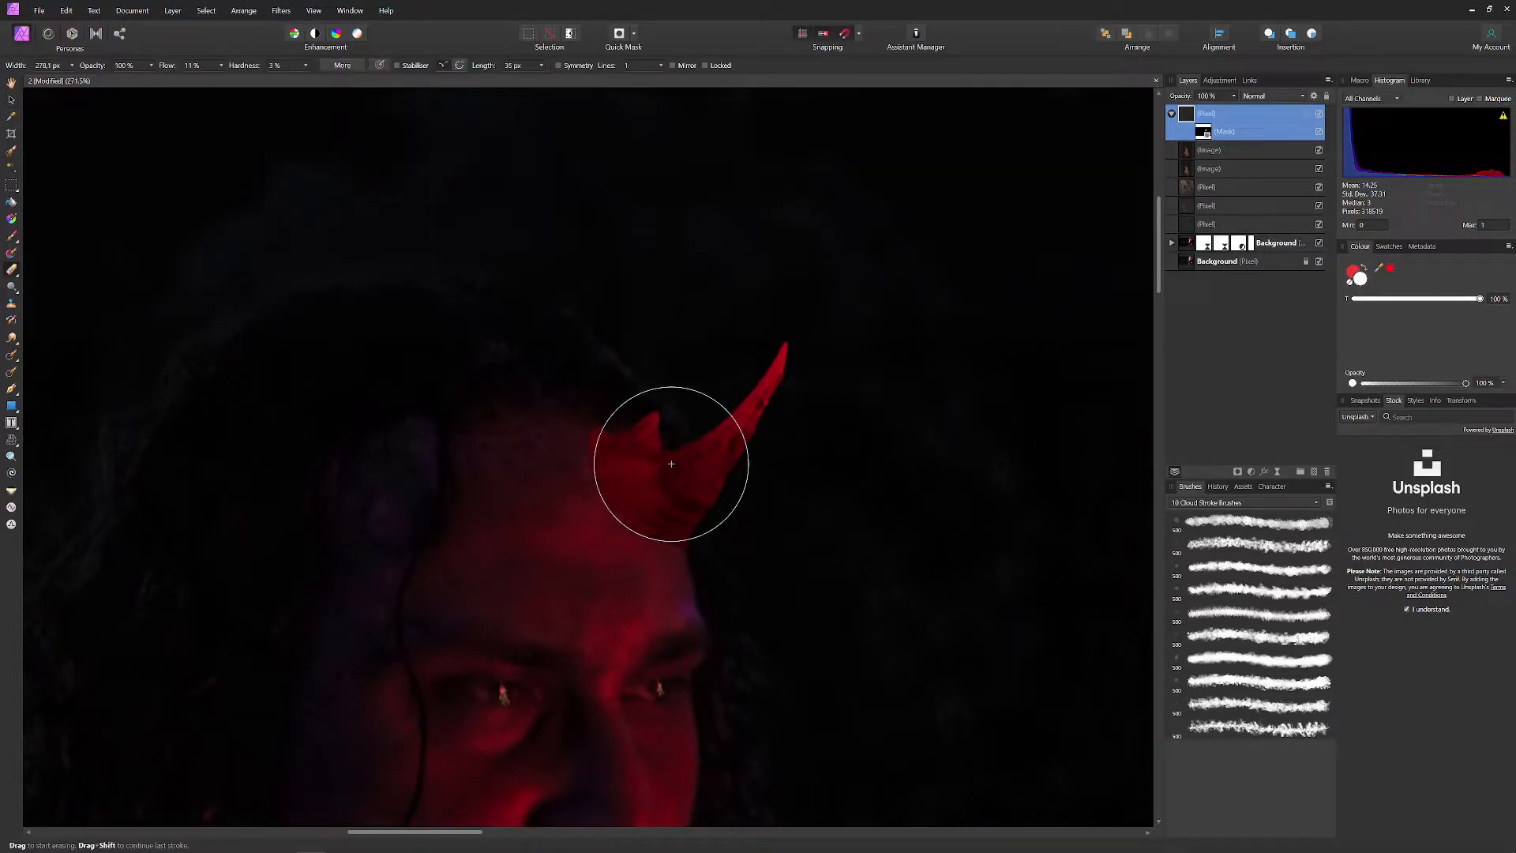
left_click(1222, 503)
left_click(1208, 569)
left_click(1252, 626)
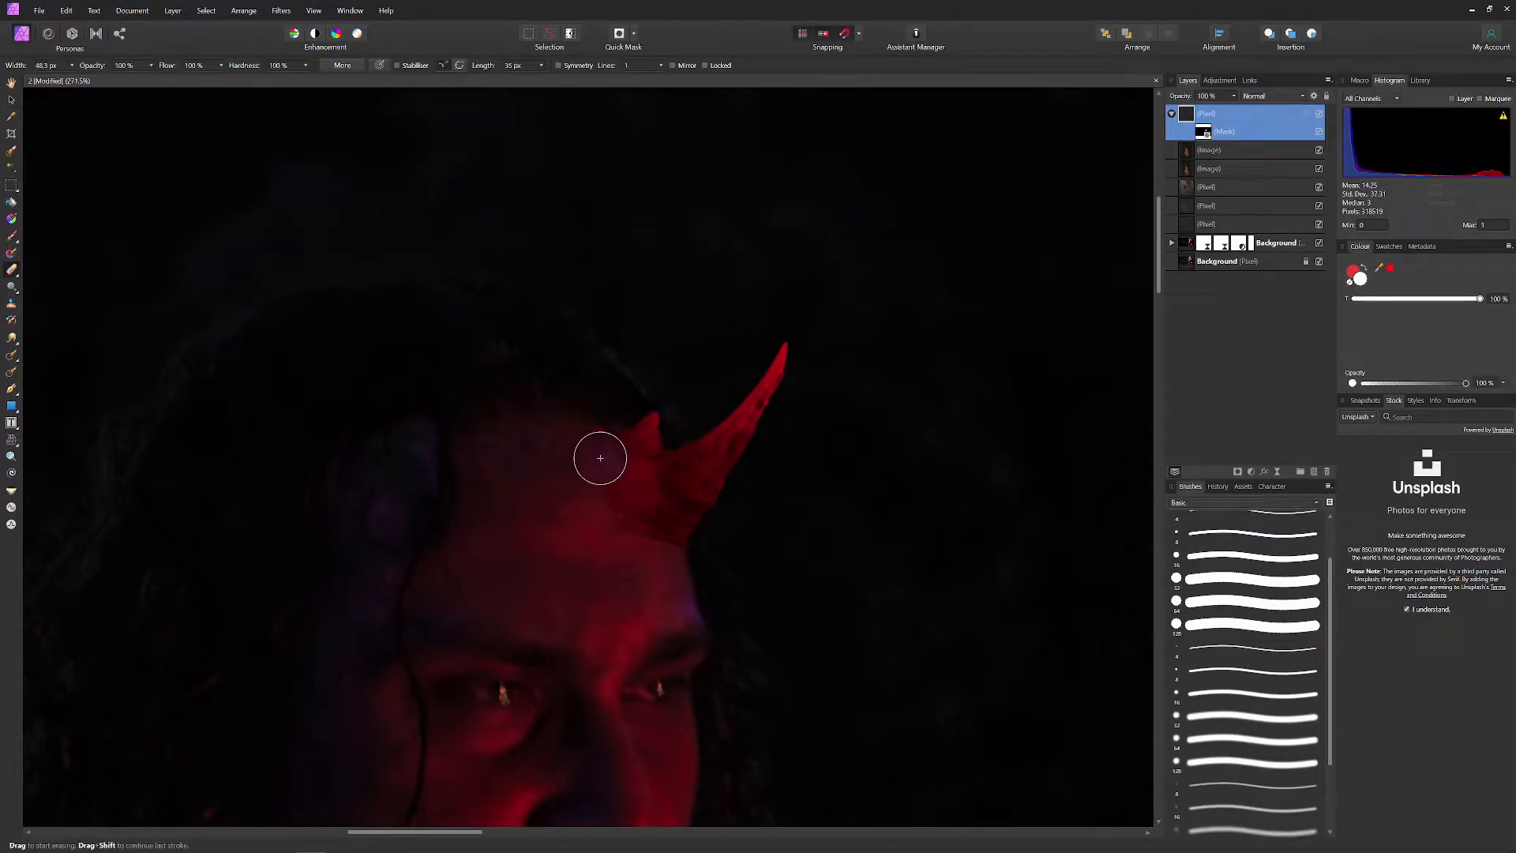
type("0")
left_click(194, 65)
type("3")
key("Return")
left_click_drag(221, 66, 228, 66)
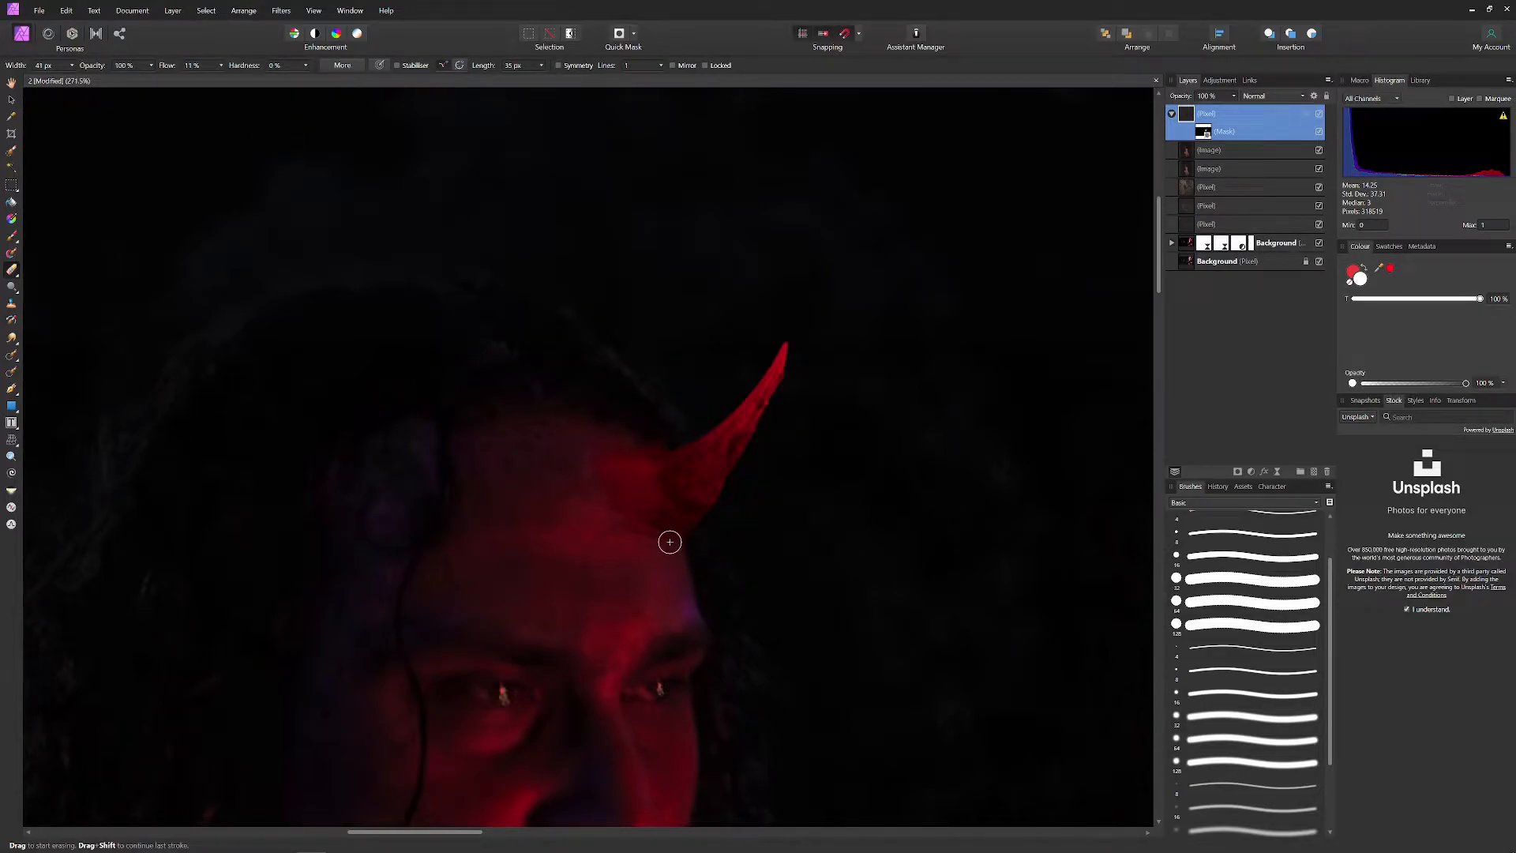
key("ctrl+z")
Group the two eye flame layers and name the group "eyes"
left_click(1199, 154)
left_click(1198, 168, "shift")
key("ctrl+g")
double_click(1202, 150)
type("eyes")
Rename the cracked texture layer "skin texture" and move the horn layer beneath it
left_click(1215, 171)
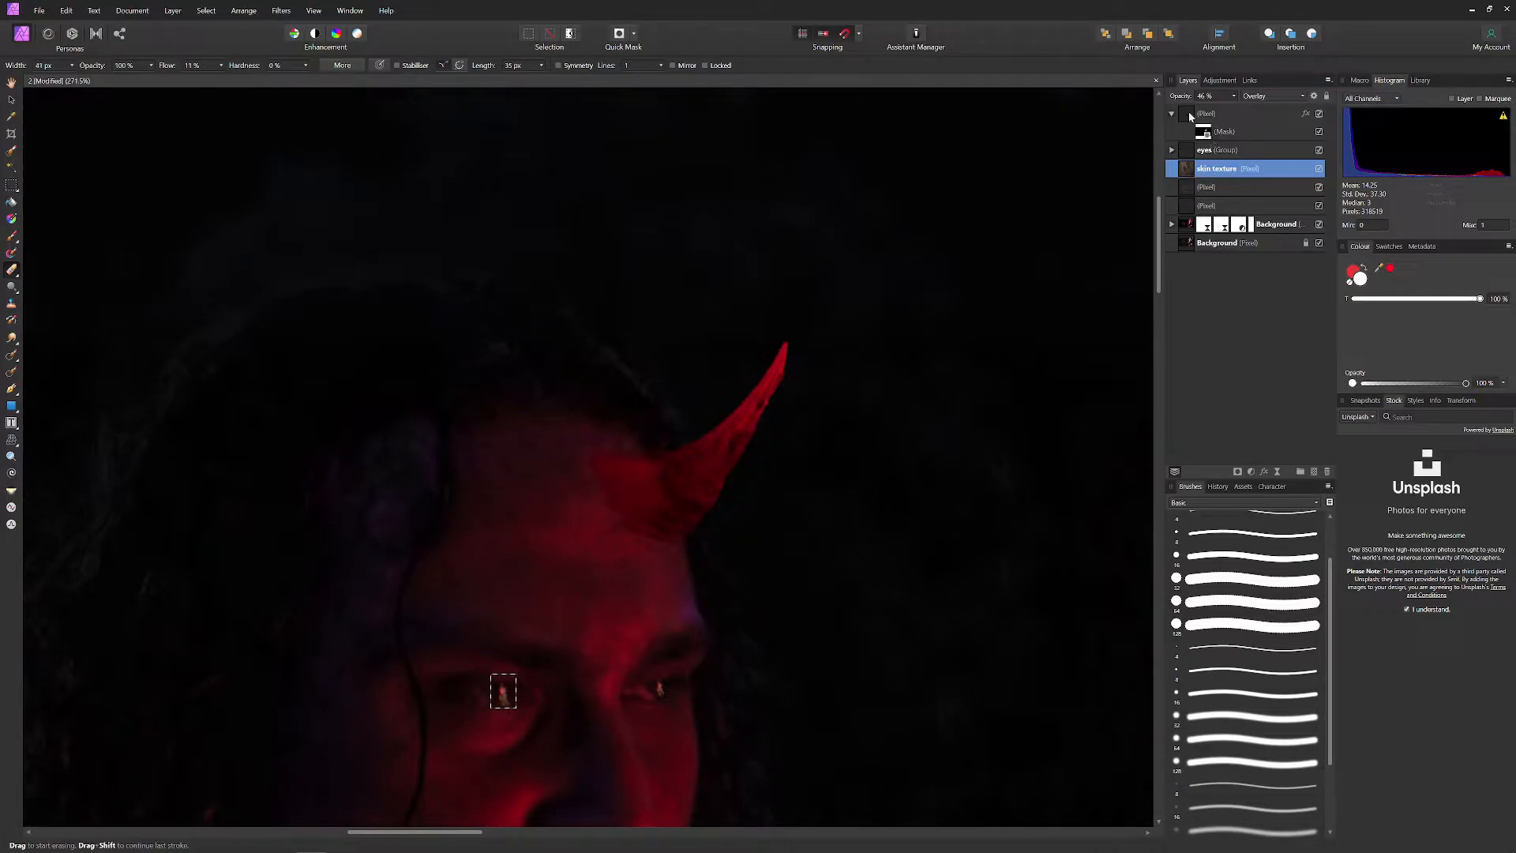
left_click_drag(1191, 116, 1192, 182)
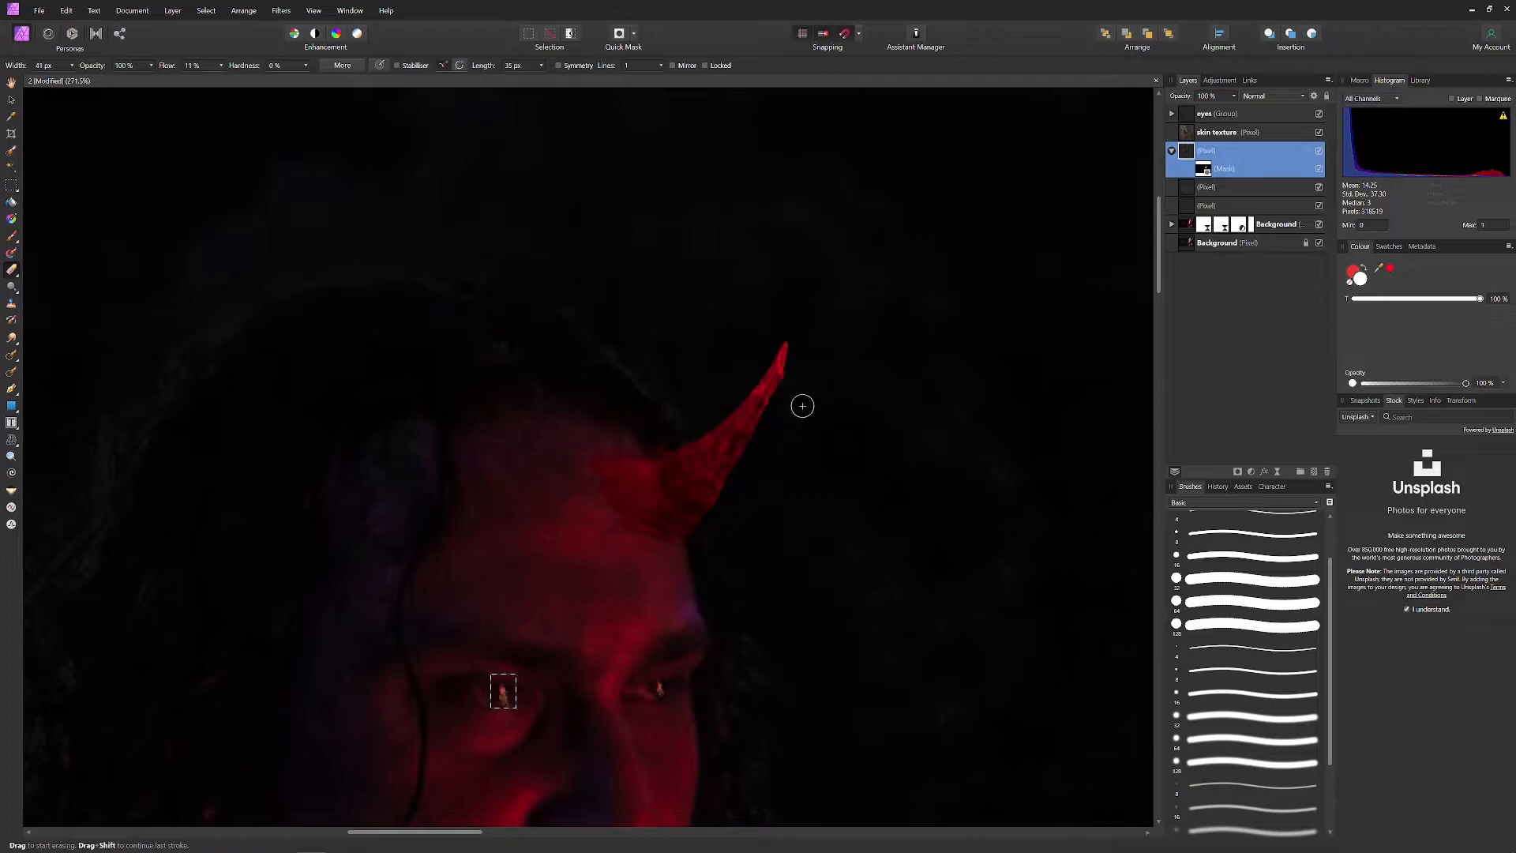
Reopen the horn's gradient overlay and apply a dark red sampled from the face to its red stop
scroll(635, 569, "up", 5)
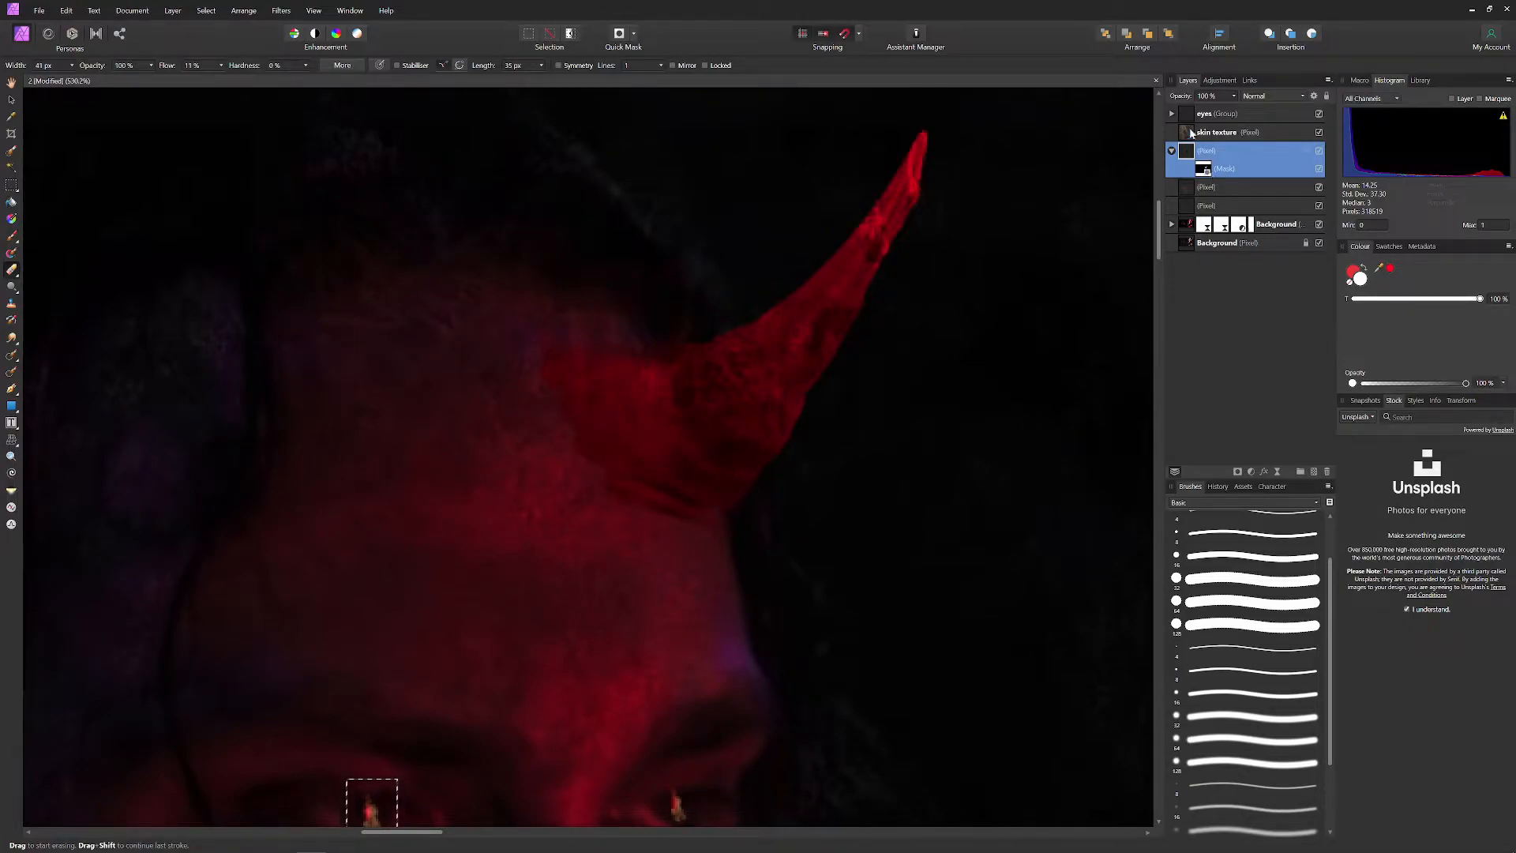
left_click(1263, 472)
left_click(1141, 409)
left_click(1099, 496)
left_click_drag(1041, 562, 1073, 562)
left_click_drag(1164, 523, 490, 531)
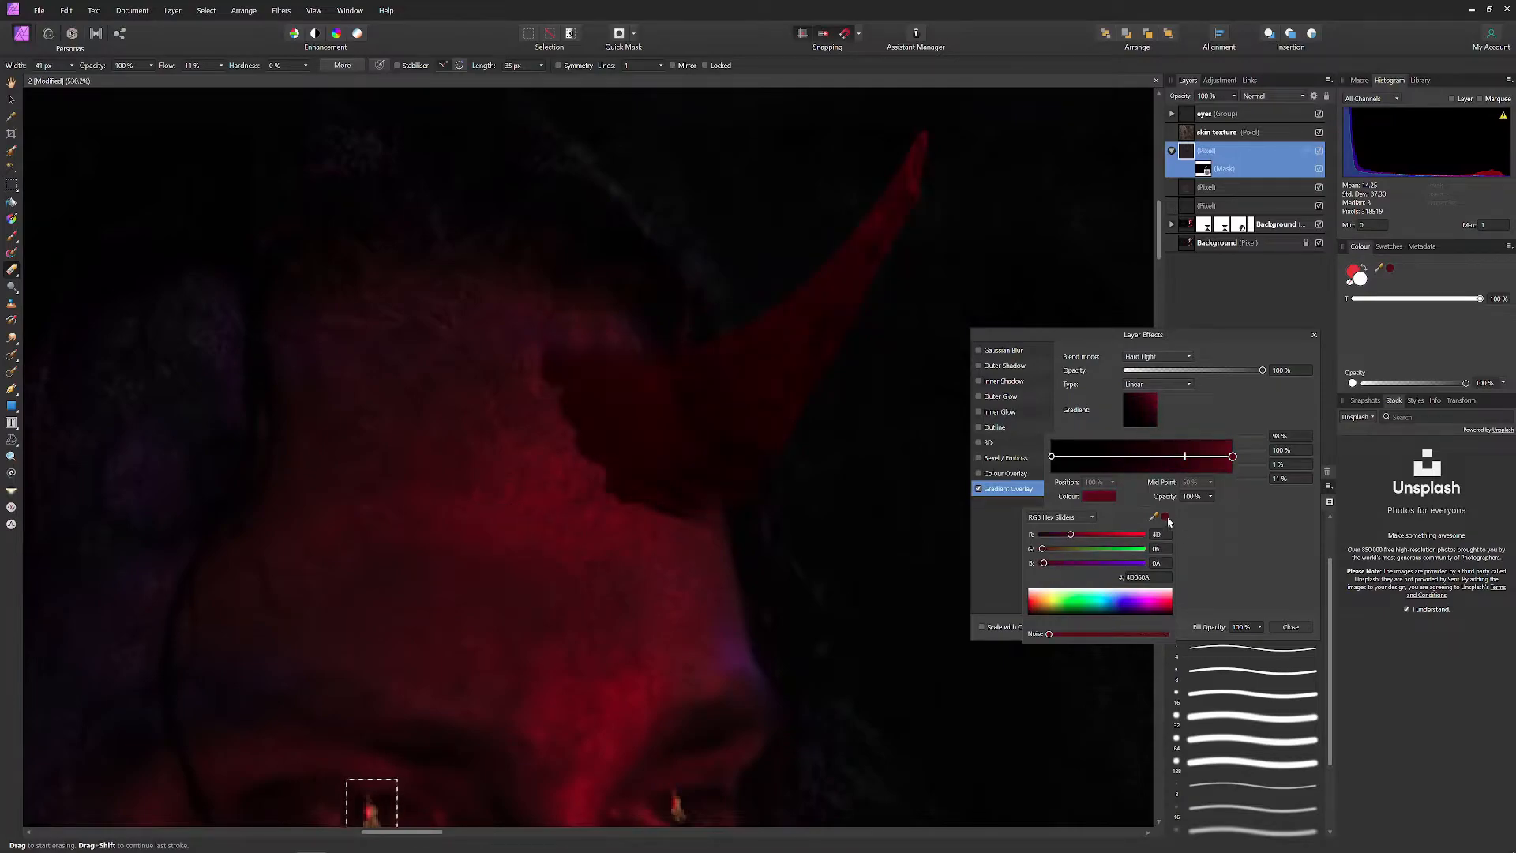
left_click_drag(619, 718, 620, 719)
left_click(1165, 517)
Brighten the gradient's red stop to D20545 and check the horn against the whole picture
left_click_drag(1081, 535, 1124, 535)
left_click_drag(1043, 563, 1068, 563)
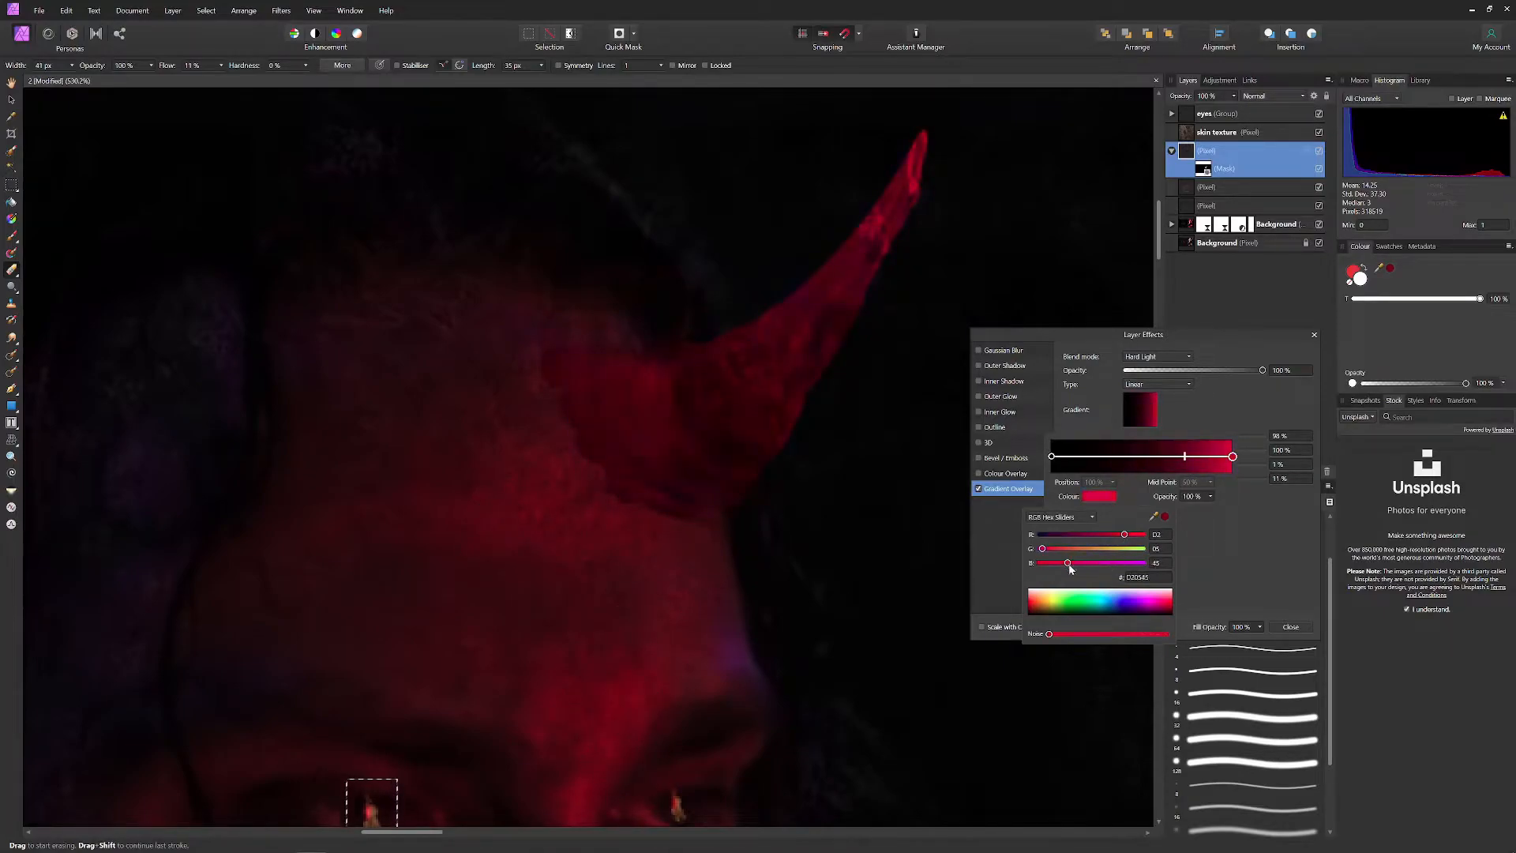
left_click(836, 499)
scroll(836, 499, "down", 8)
scroll(869, 518, "down", 4)
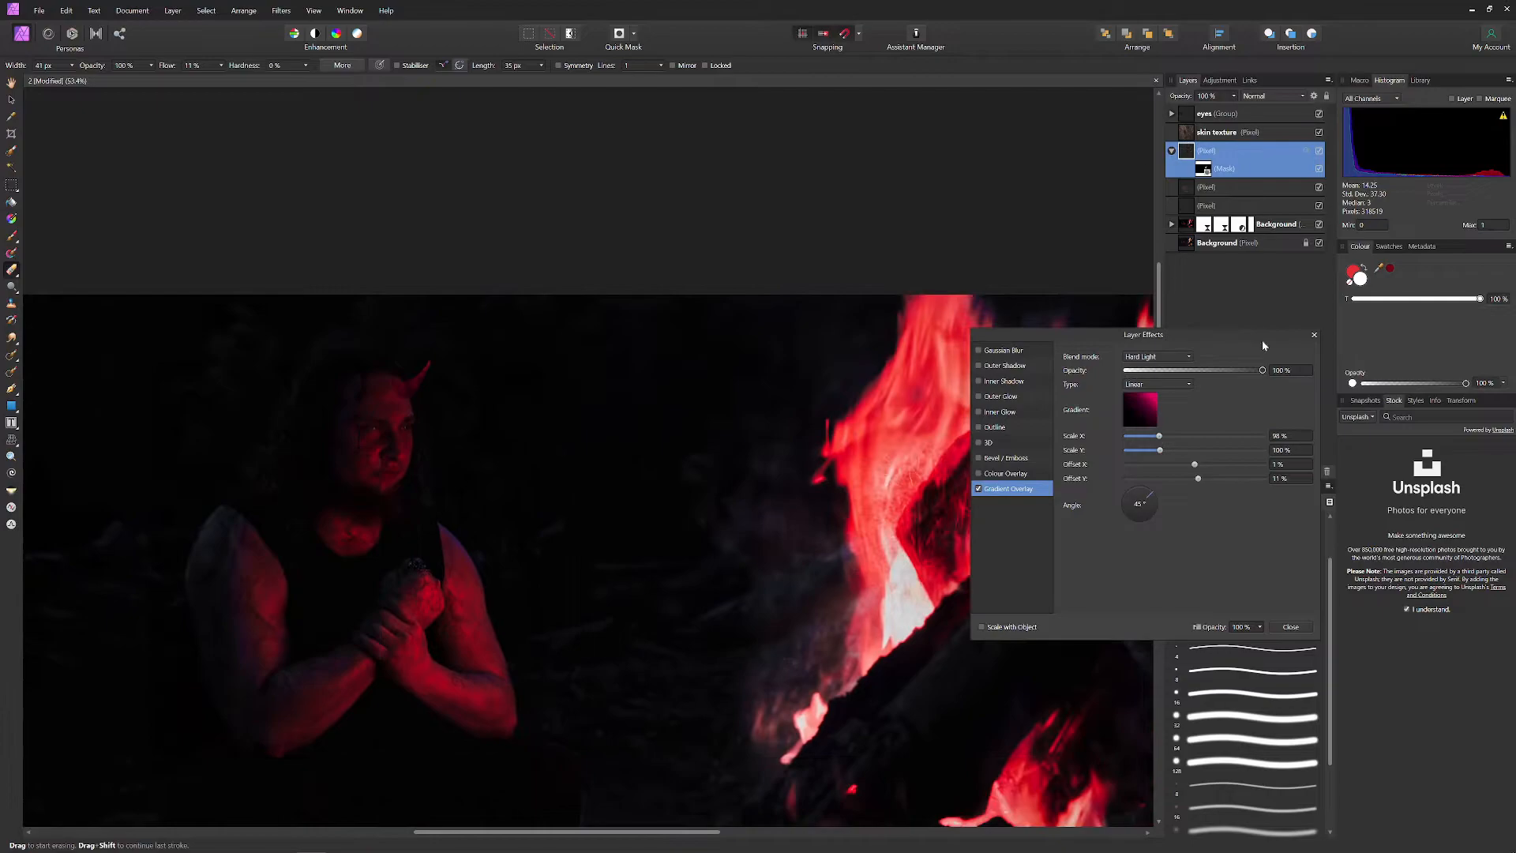
Shift the gradient's red stop toward magenta, set Offset Y to -3% and close the layer effects
scroll(703, 346, "up", 8)
left_click(1141, 410)
left_click(1100, 496)
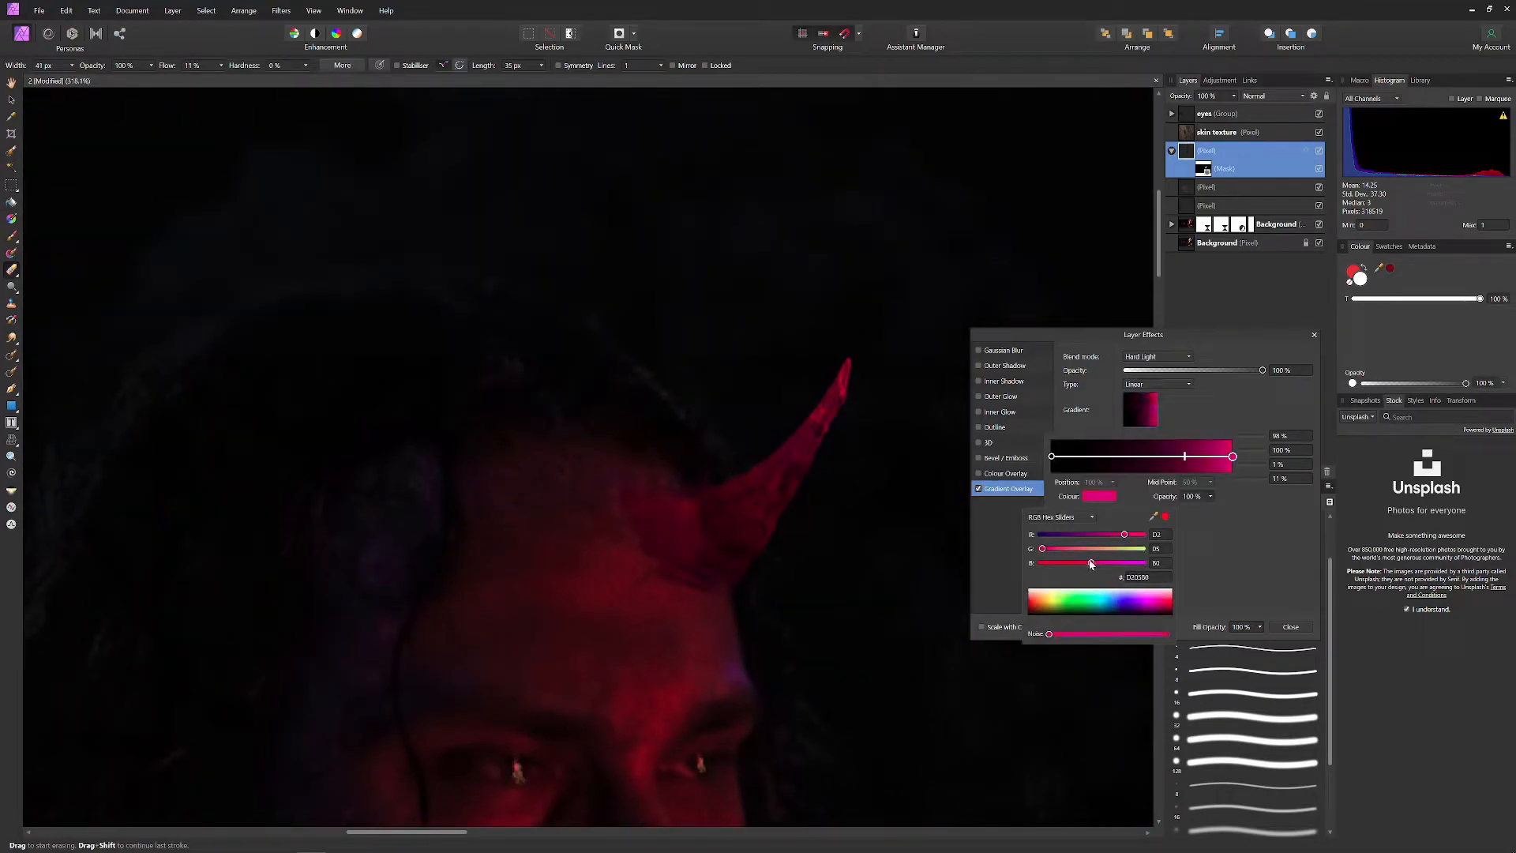
left_click(1187, 458)
left_click_drag(1201, 478, 1194, 479)
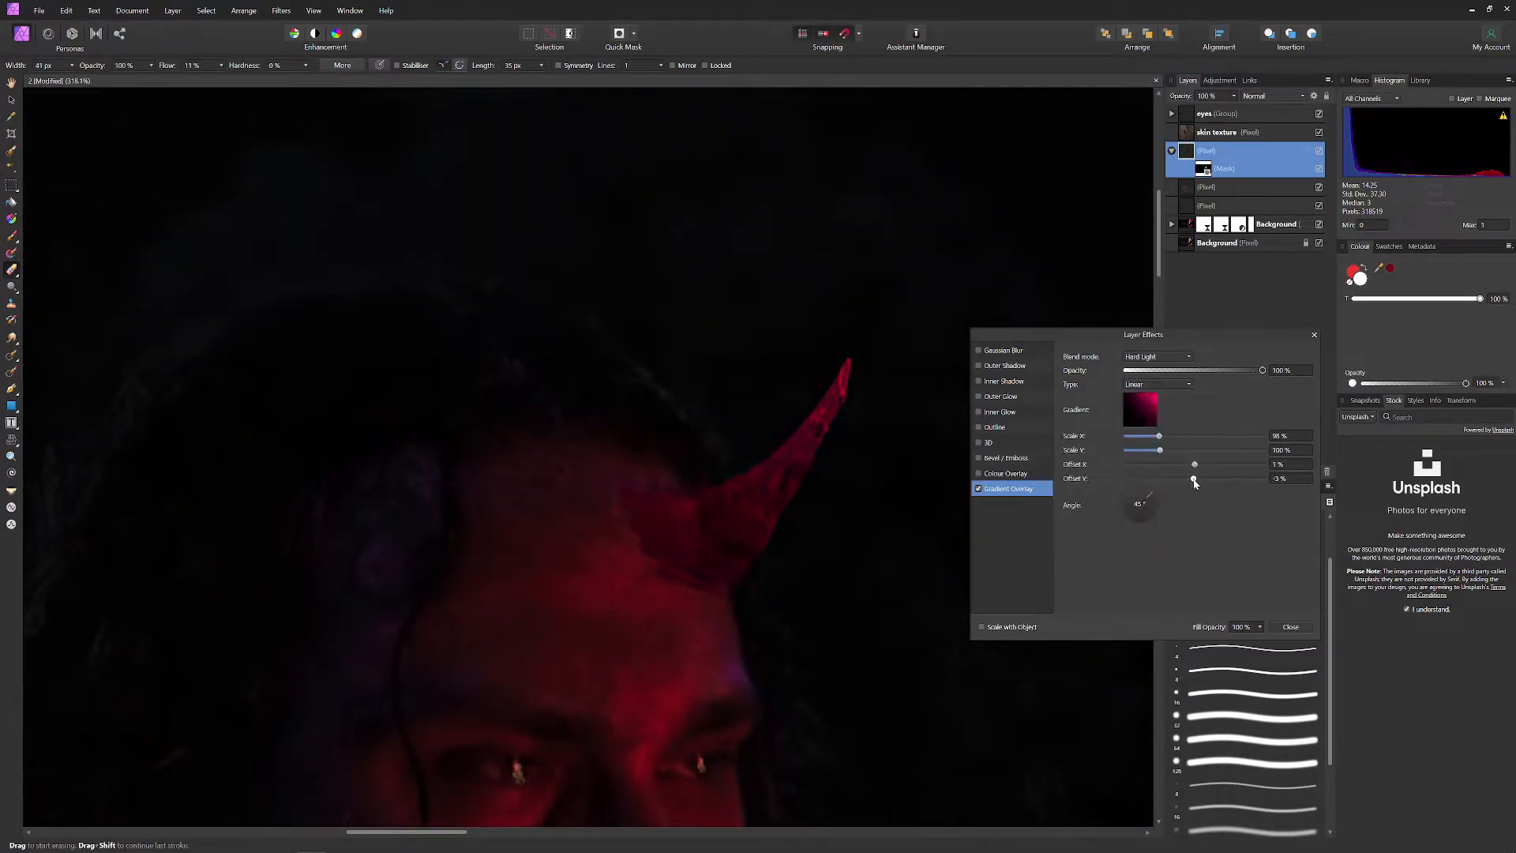
left_click(1315, 335)
Add a Brightness / Contrast adjustment to the horn layer with brightness at -17%
left_click(1250, 473)
left_click(1193, 552)
left_click_drag(997, 745, 980, 746)
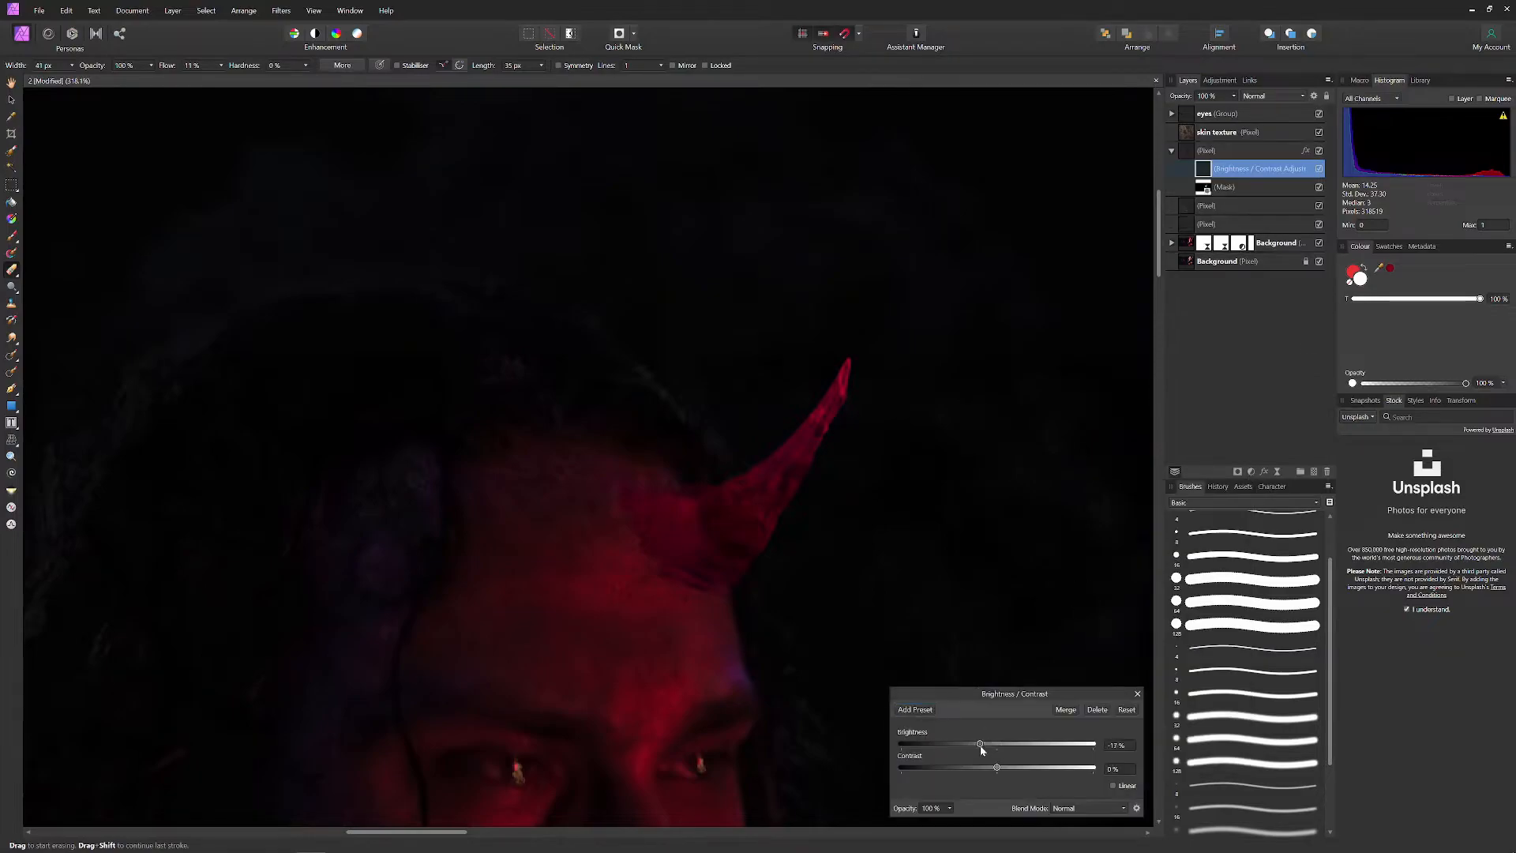
left_click(1137, 693)
Paint the Brightness / Contrast adjustment's mask over the horn to limit where the darkening applies
key("b")
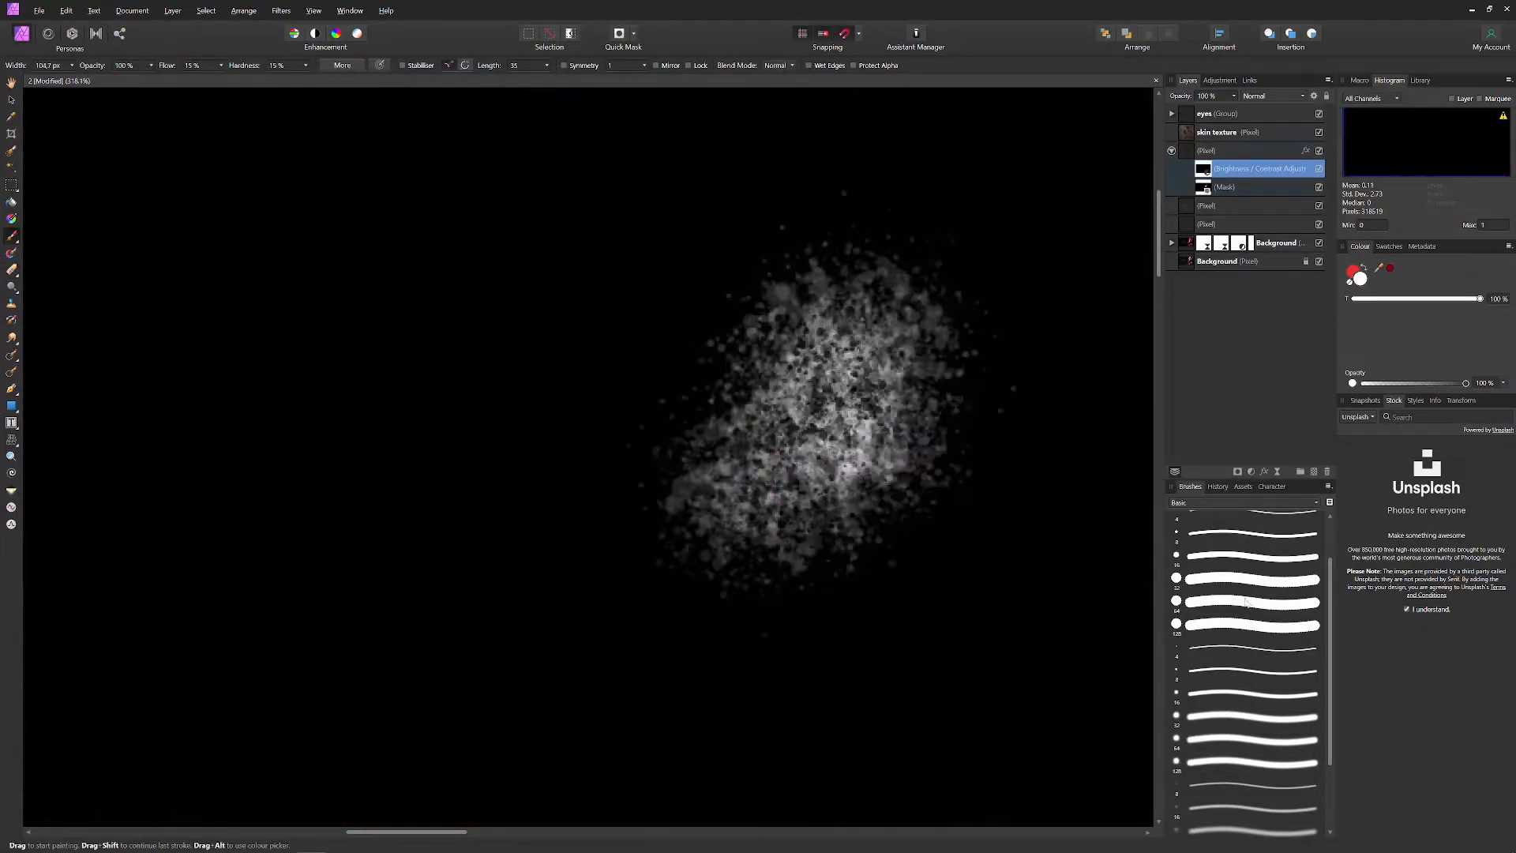
left_click(1246, 624)
left_click(240, 277)
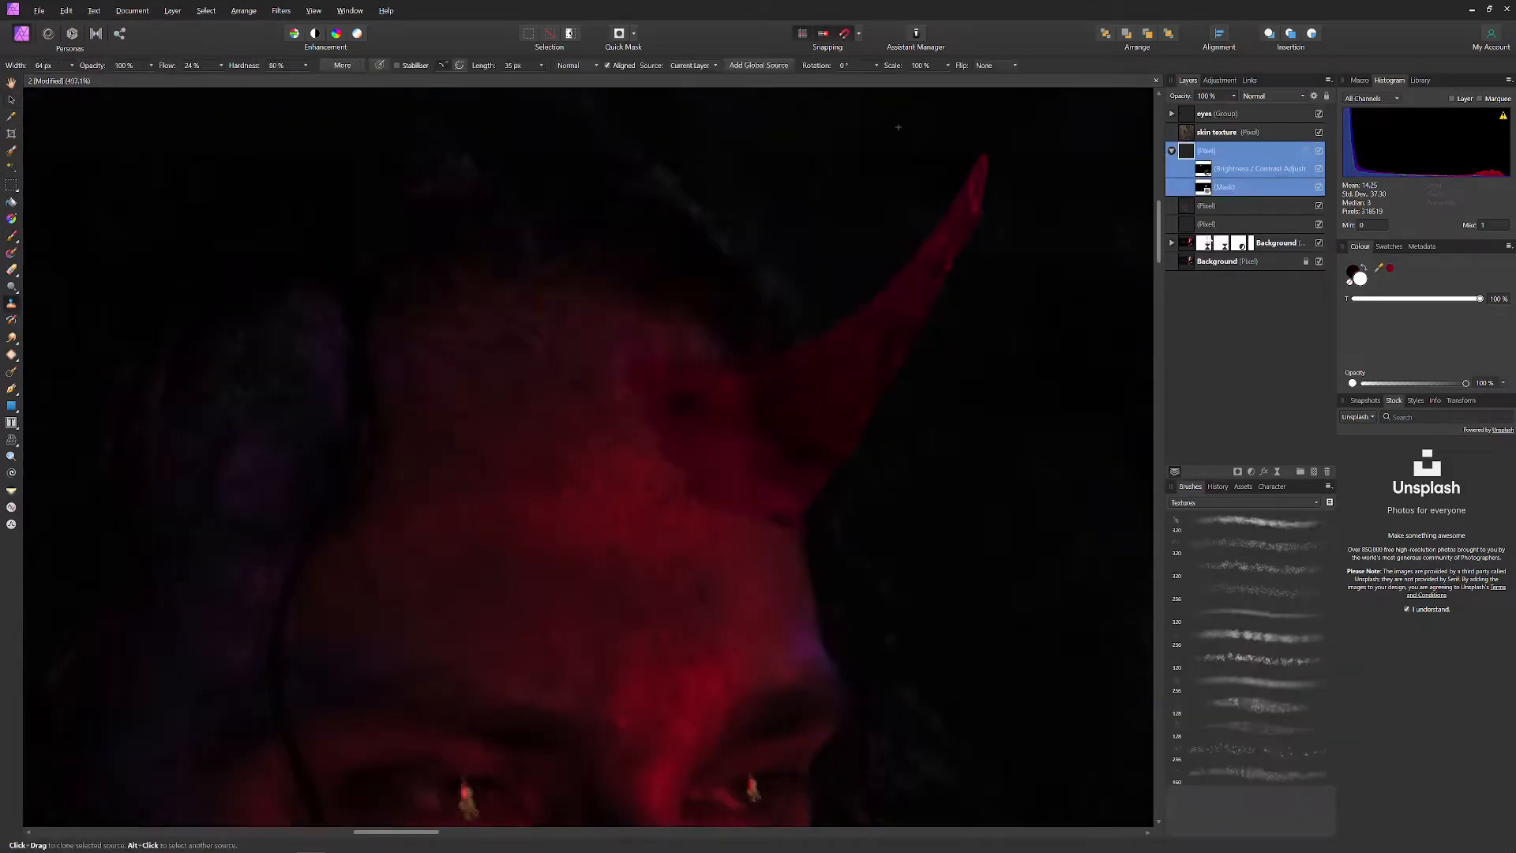
Clone forehead skin over the horn's base on the horn layer, with the clone source set to Current Layer & Below
left_click(1192, 244)
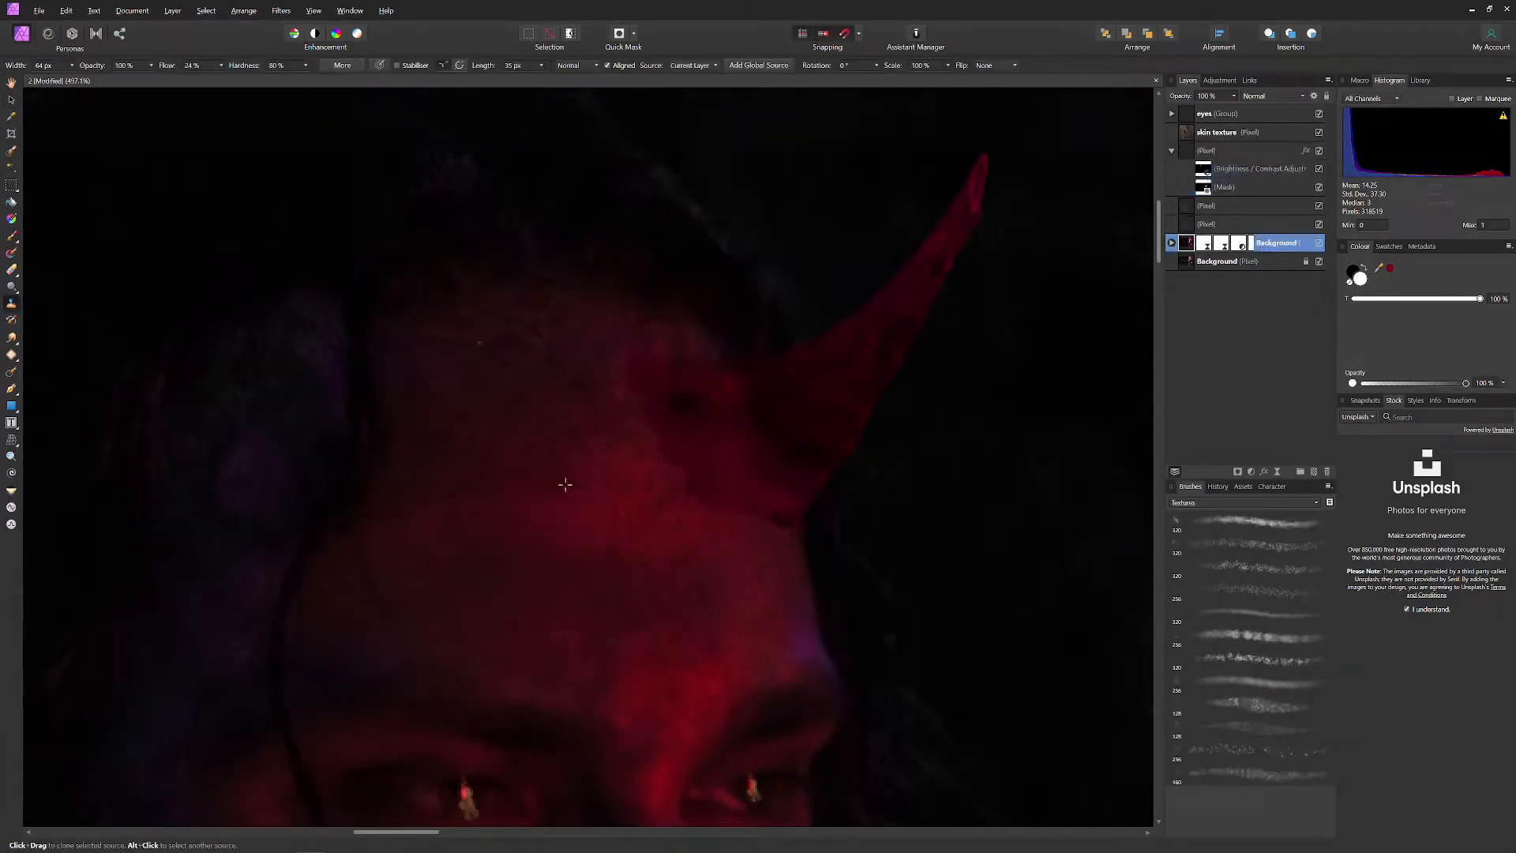
left_click(1185, 155)
left_click(716, 65)
left_click(691, 93)
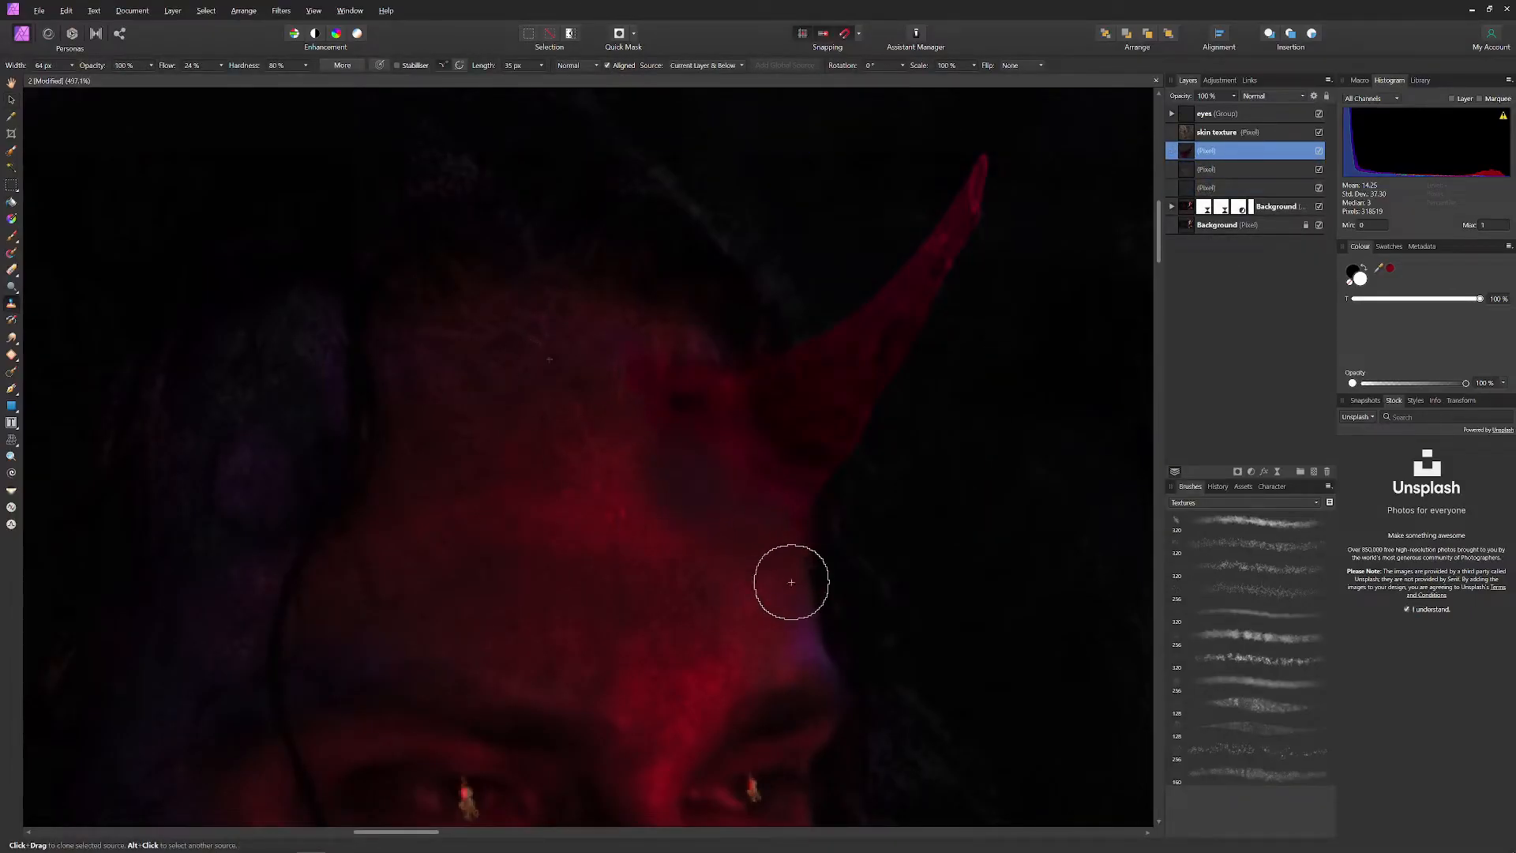
scroll(659, 624, "down", 4)
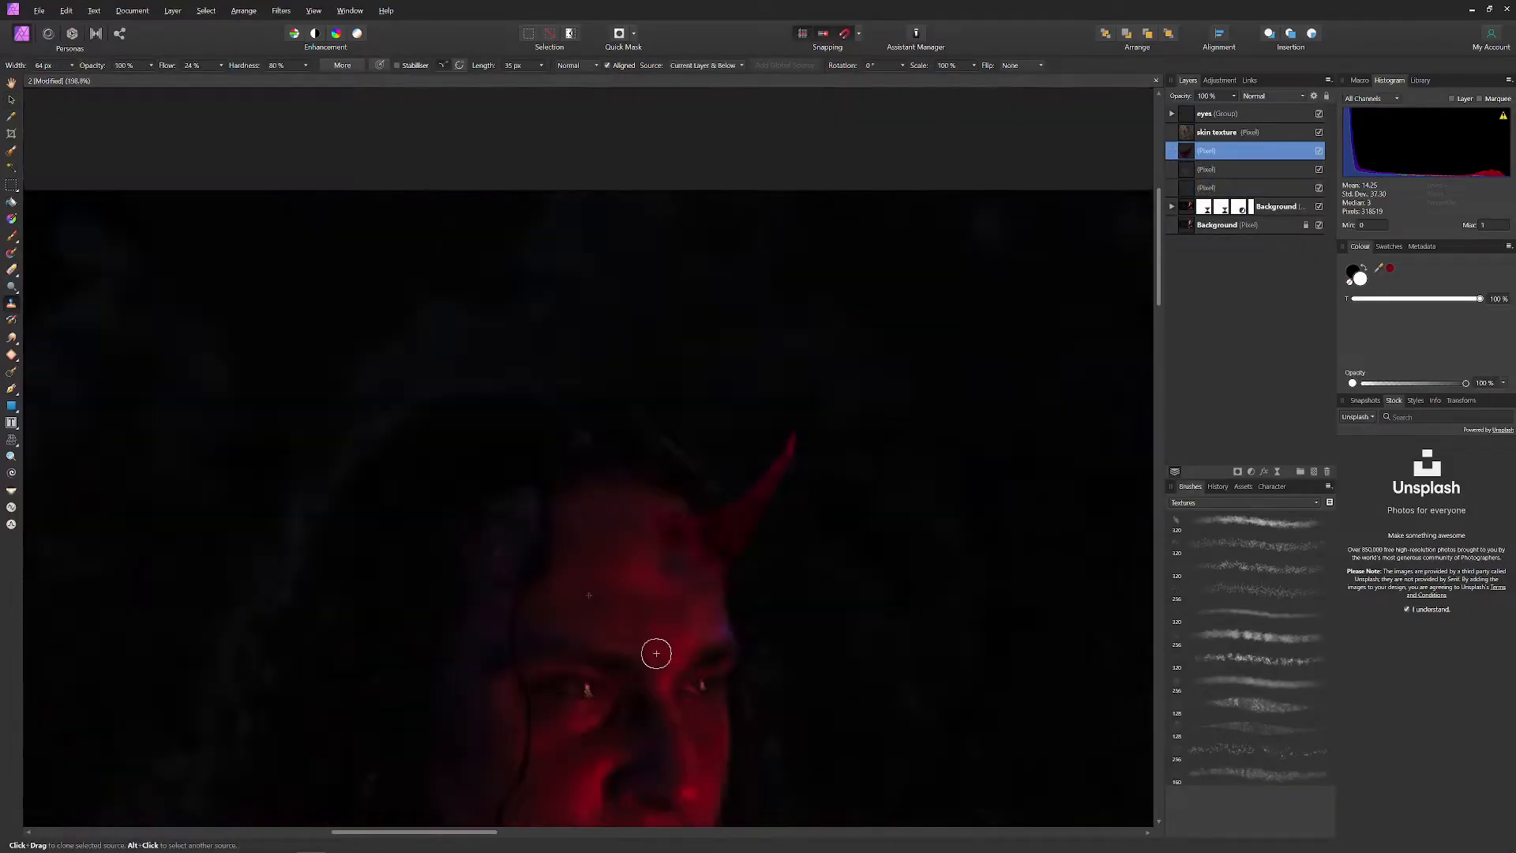
scroll(656, 614, "up", 4)
left_click(635, 543, "alt")
Patch the horn's base with forehead skin using the Patch tool, with Source set to Current Layer & Below
left_click(16, 359)
mouse_move(700, 460)
left_mouse_down()
mouse_move(796, 506)
mouse_move(809, 561)
mouse_move(807, 504)
left_mouse_up()
left_click(552, 345)
left_click(345, 66)
left_click(351, 93)
left_click(495, 366)
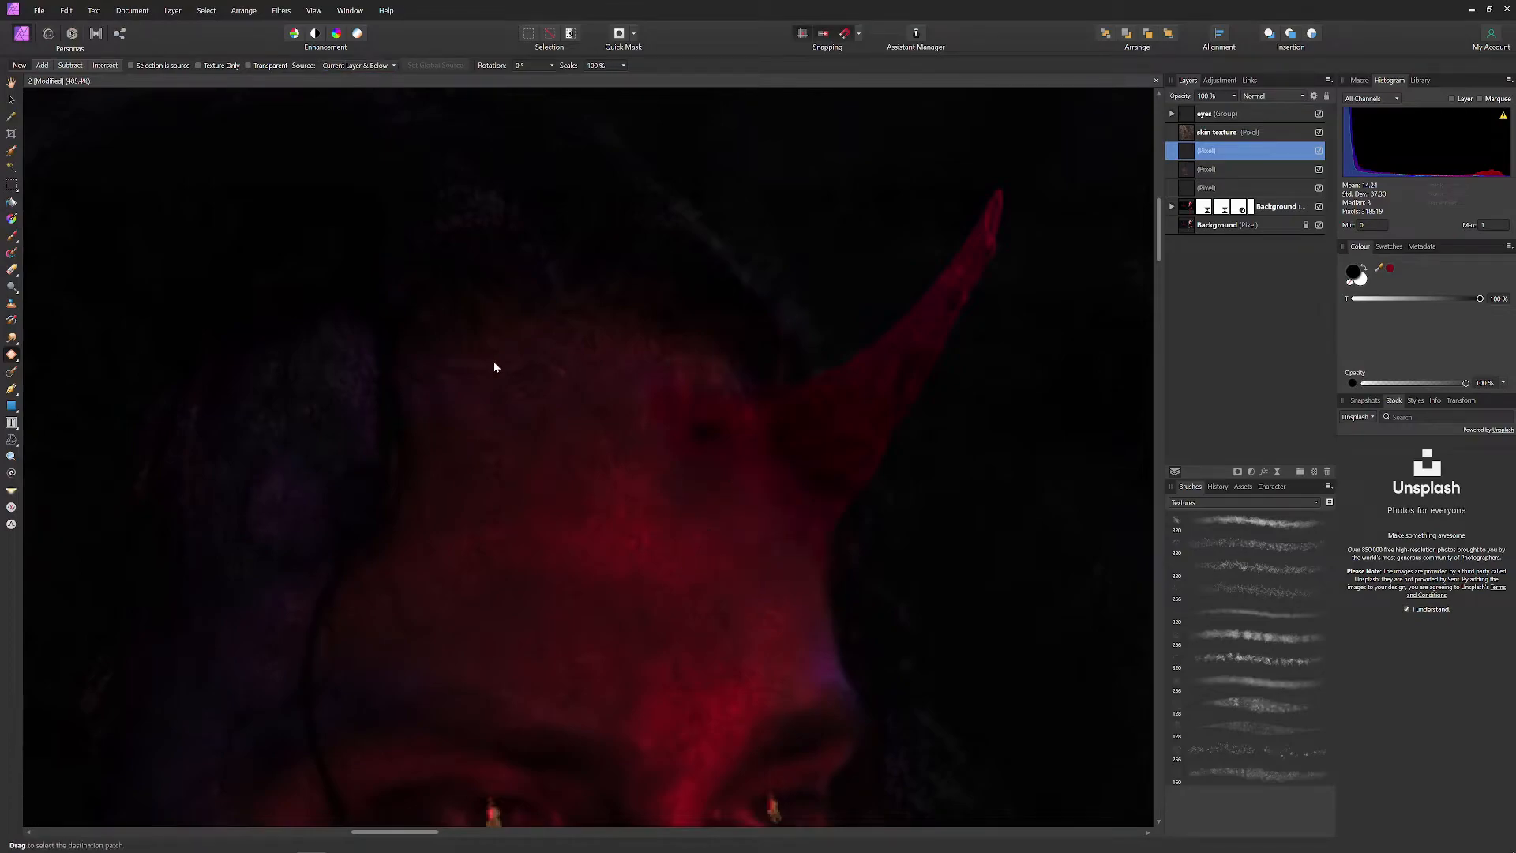
Examine how the horn blends into the forehead, both close up and from a distance
scroll(574, 407, "down", 7)
scroll(575, 388, "up", 6)
left_click(11, 236)
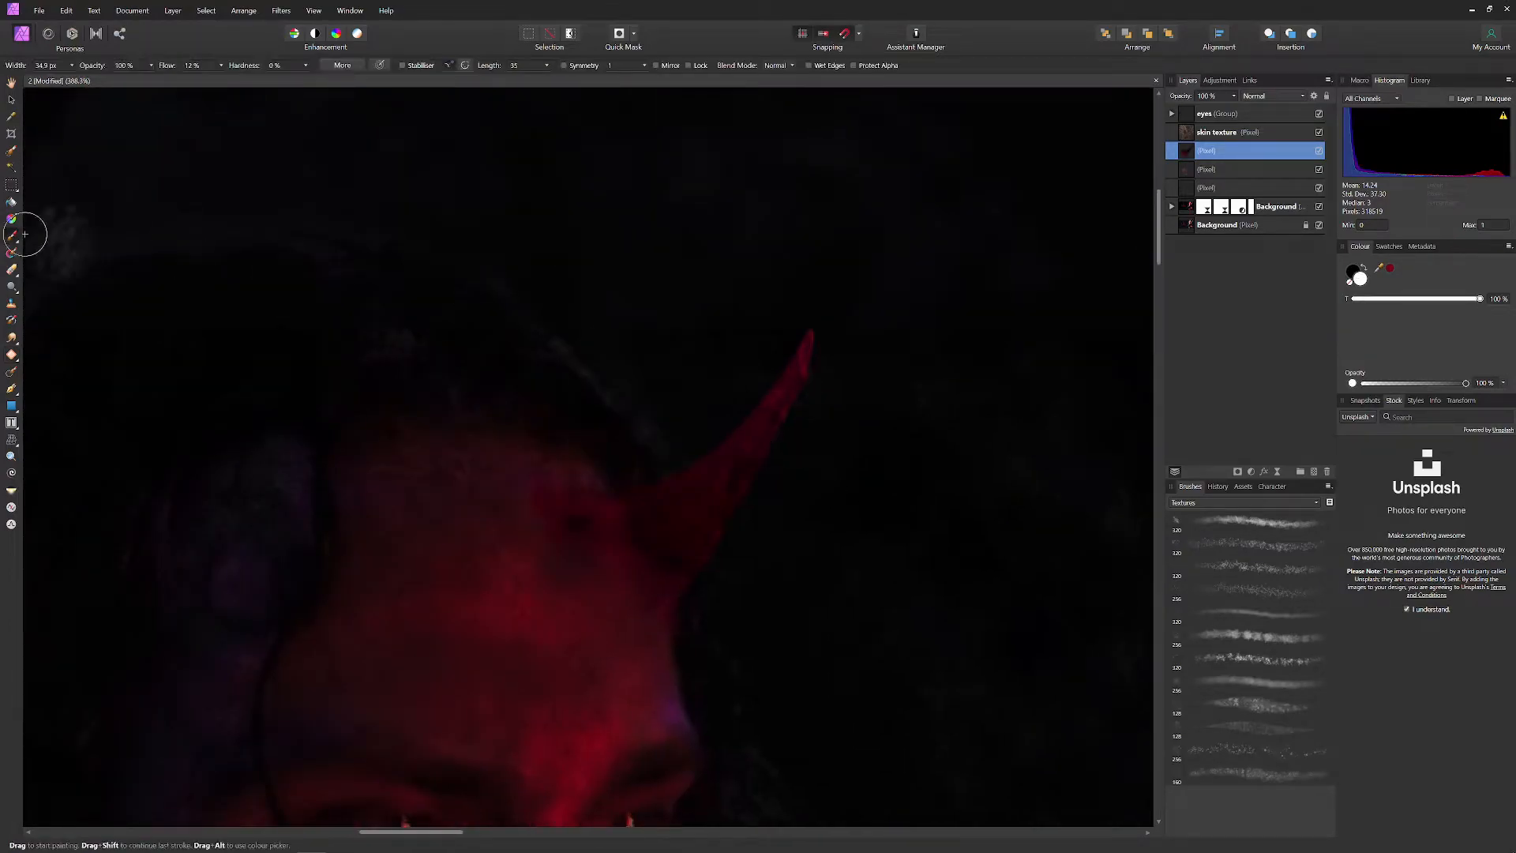
scroll(822, 341, "up", 3)
scroll(818, 551, "down", 5)
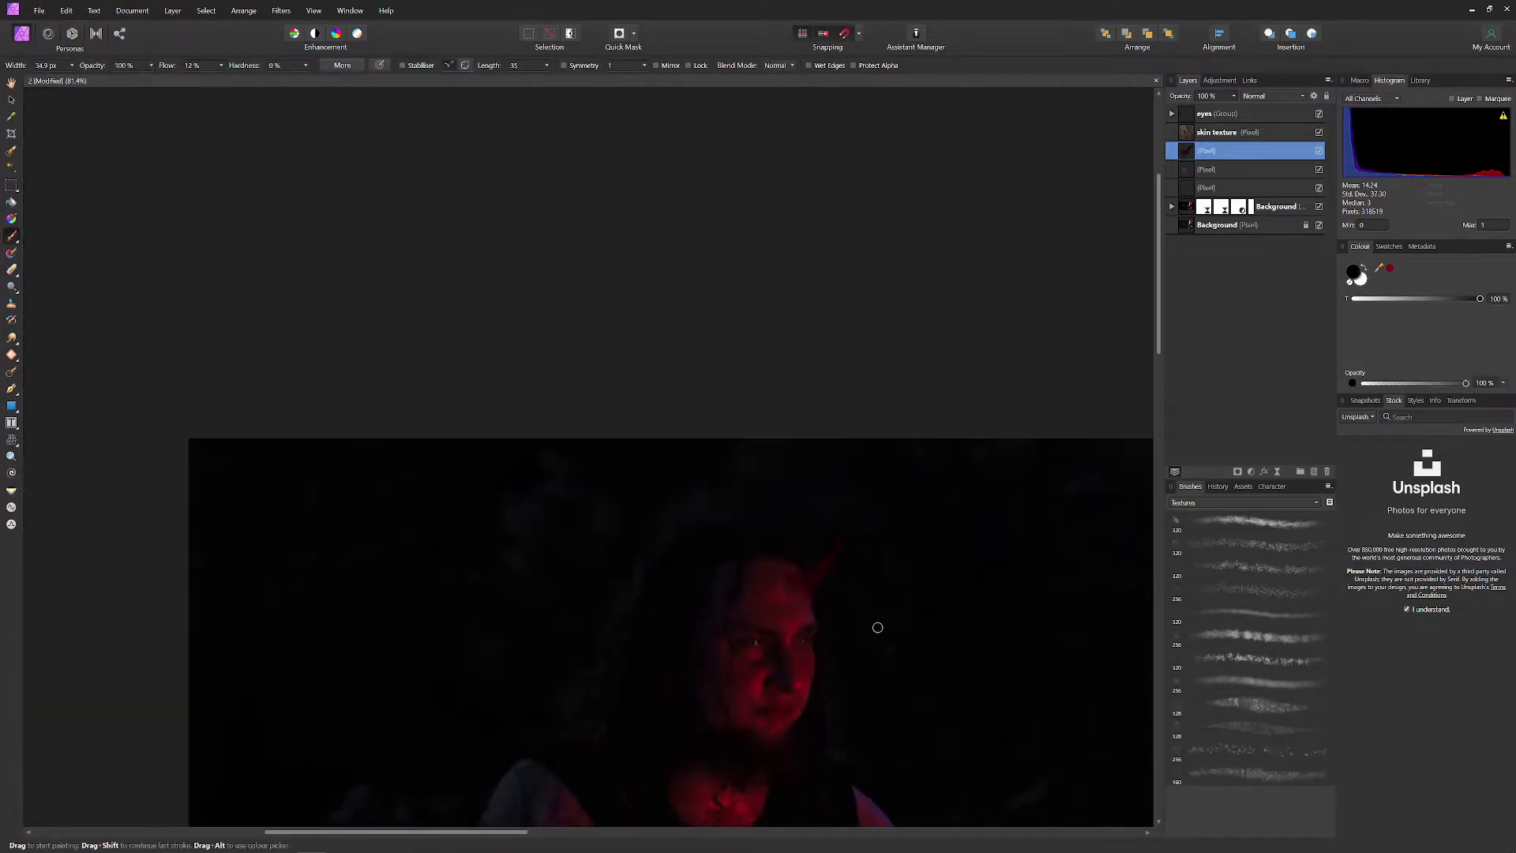
scroll(876, 626, "up", 4)
scroll(158, 131, "up", 1)
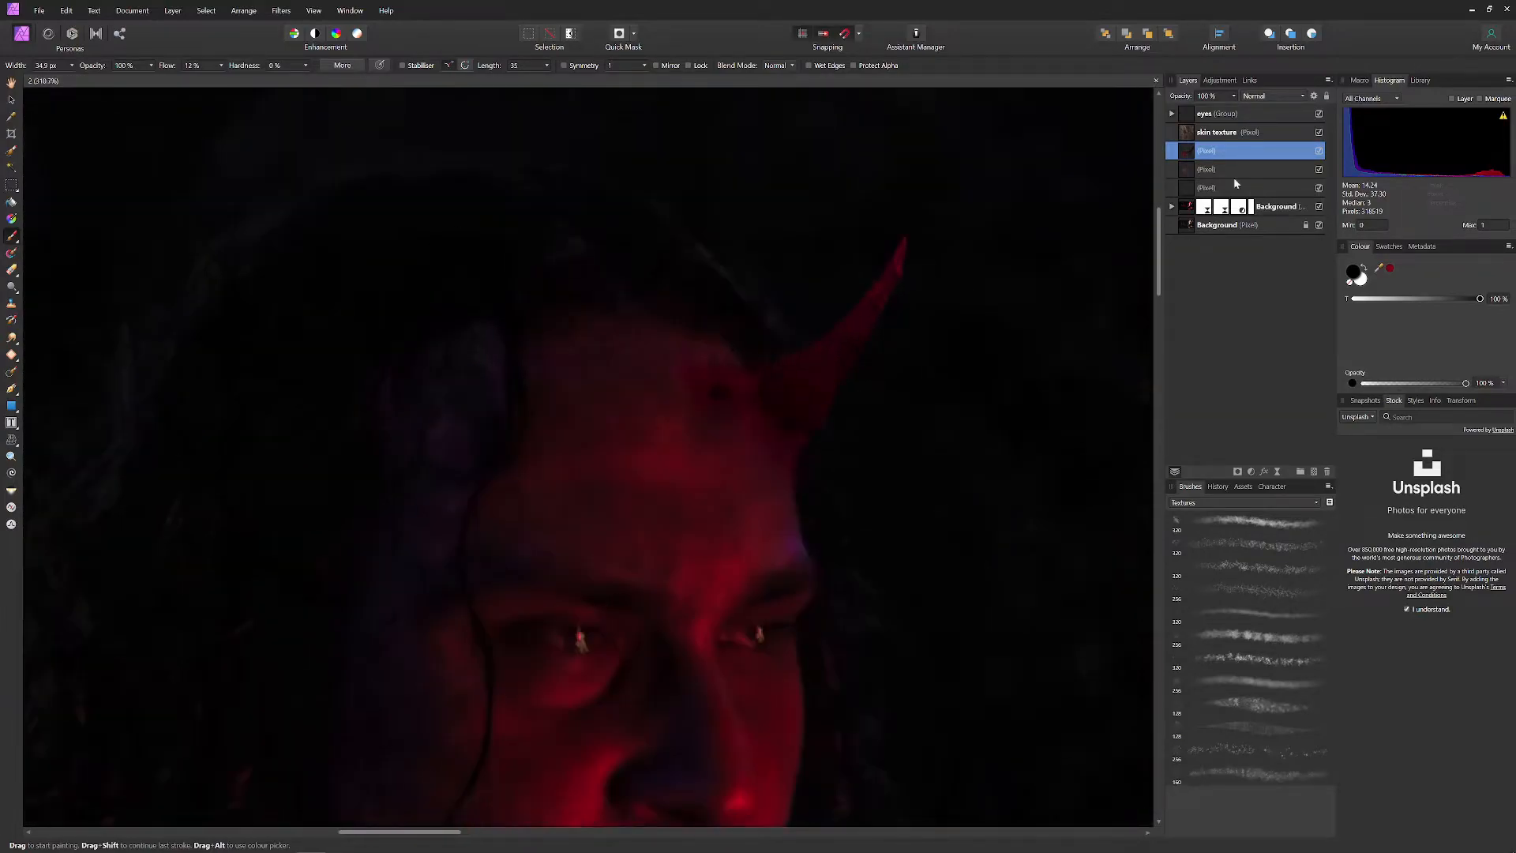
Duplicate the horn layer, place the copy on the other side of the forehead and ready the eraser
key("ctrl+j")
key("v")
left_click_drag(829, 427, 595, 399)
left_click_drag(773, 513, 877, 532)
key("e")
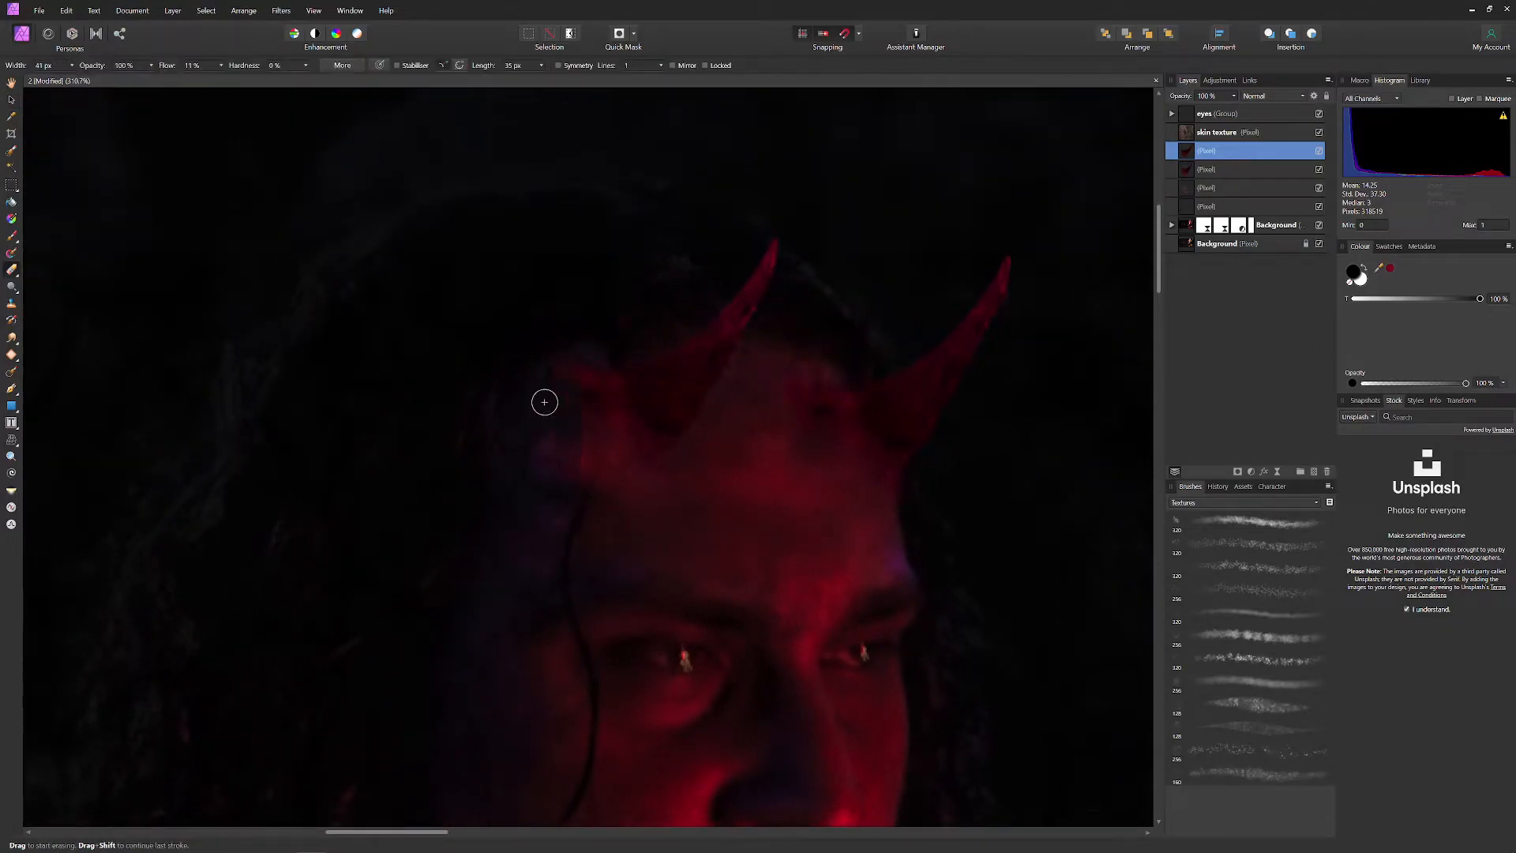
Erase the excess skin around the copied horn's base near the hairline with a soft eraser at 14% flow
left_click(305, 66)
left_click_drag(555, 337, 597, 373)
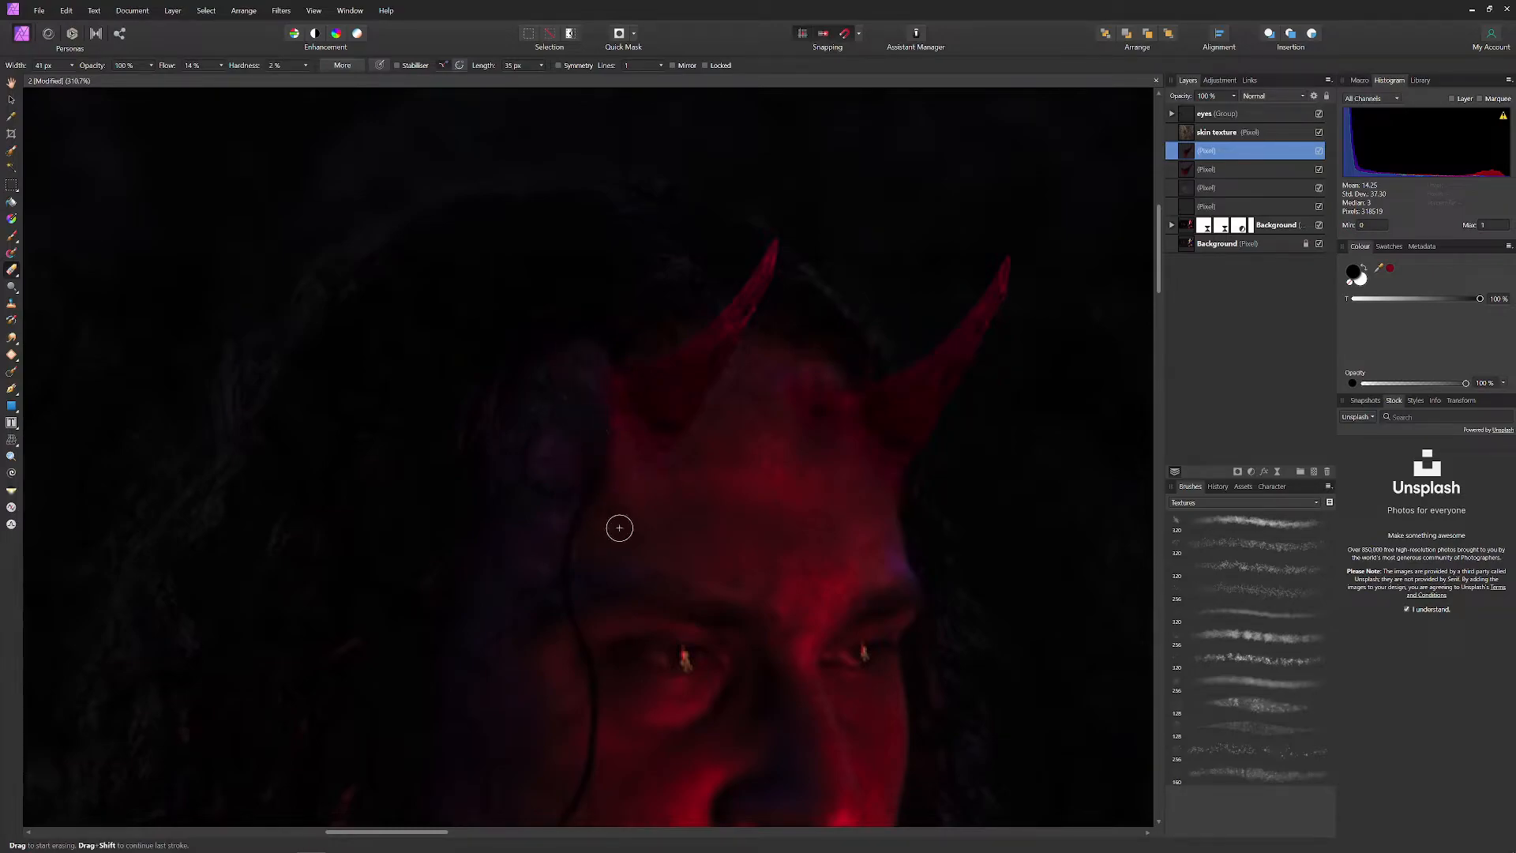
scroll(564, 537, "down", 6)
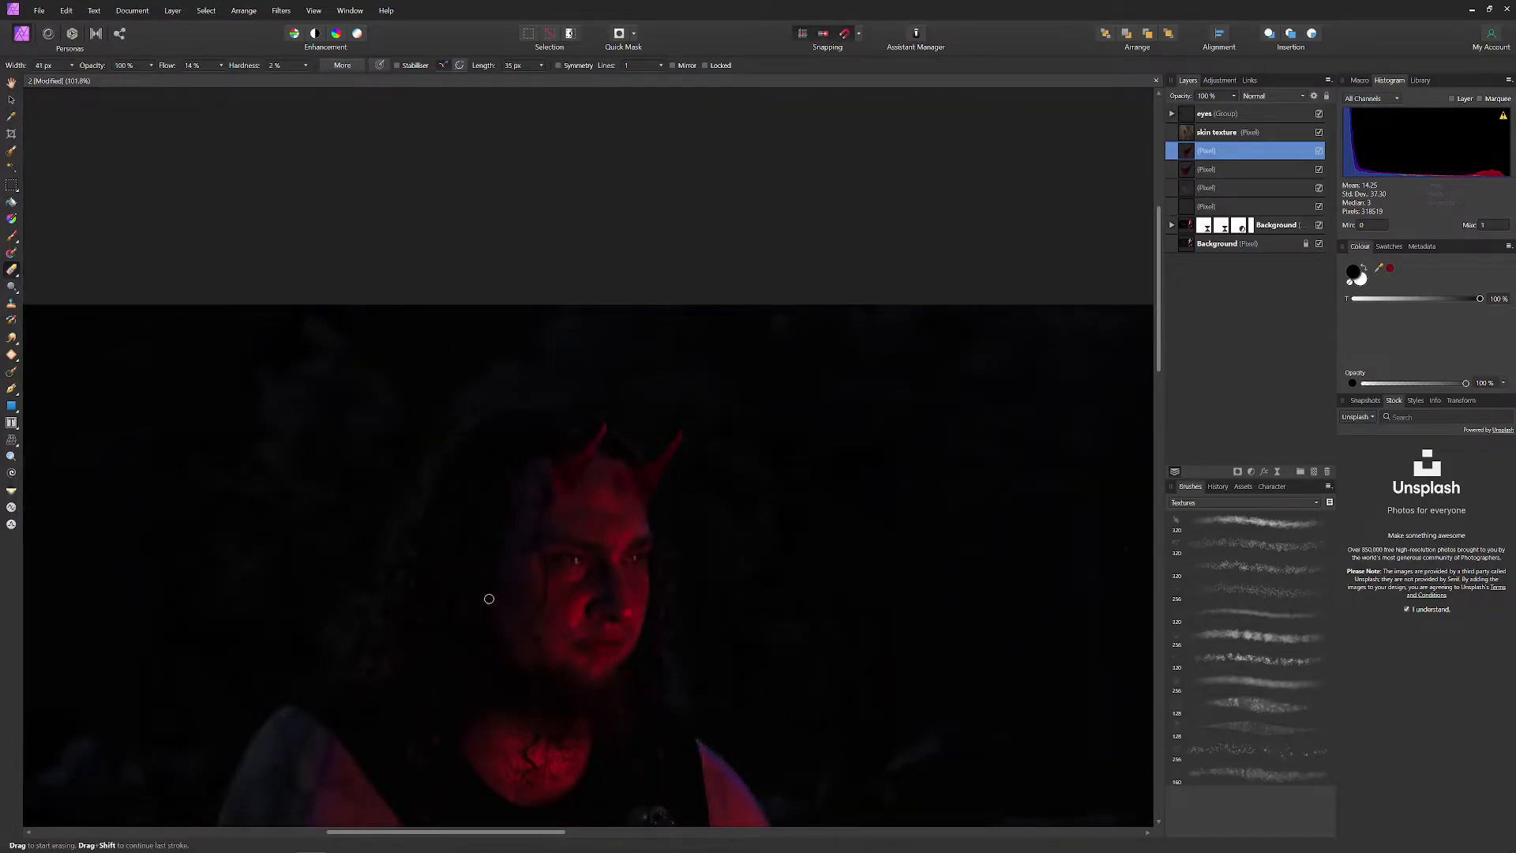
scroll(486, 596, "up", 5)
Nudge the copied horn slightly upward and refine its erased base edge at 16% flow
key("ctrl+z")
key("v")
left_click_drag(700, 320, 703, 310)
left_click(11, 270)
scroll(663, 272, "up", 2)
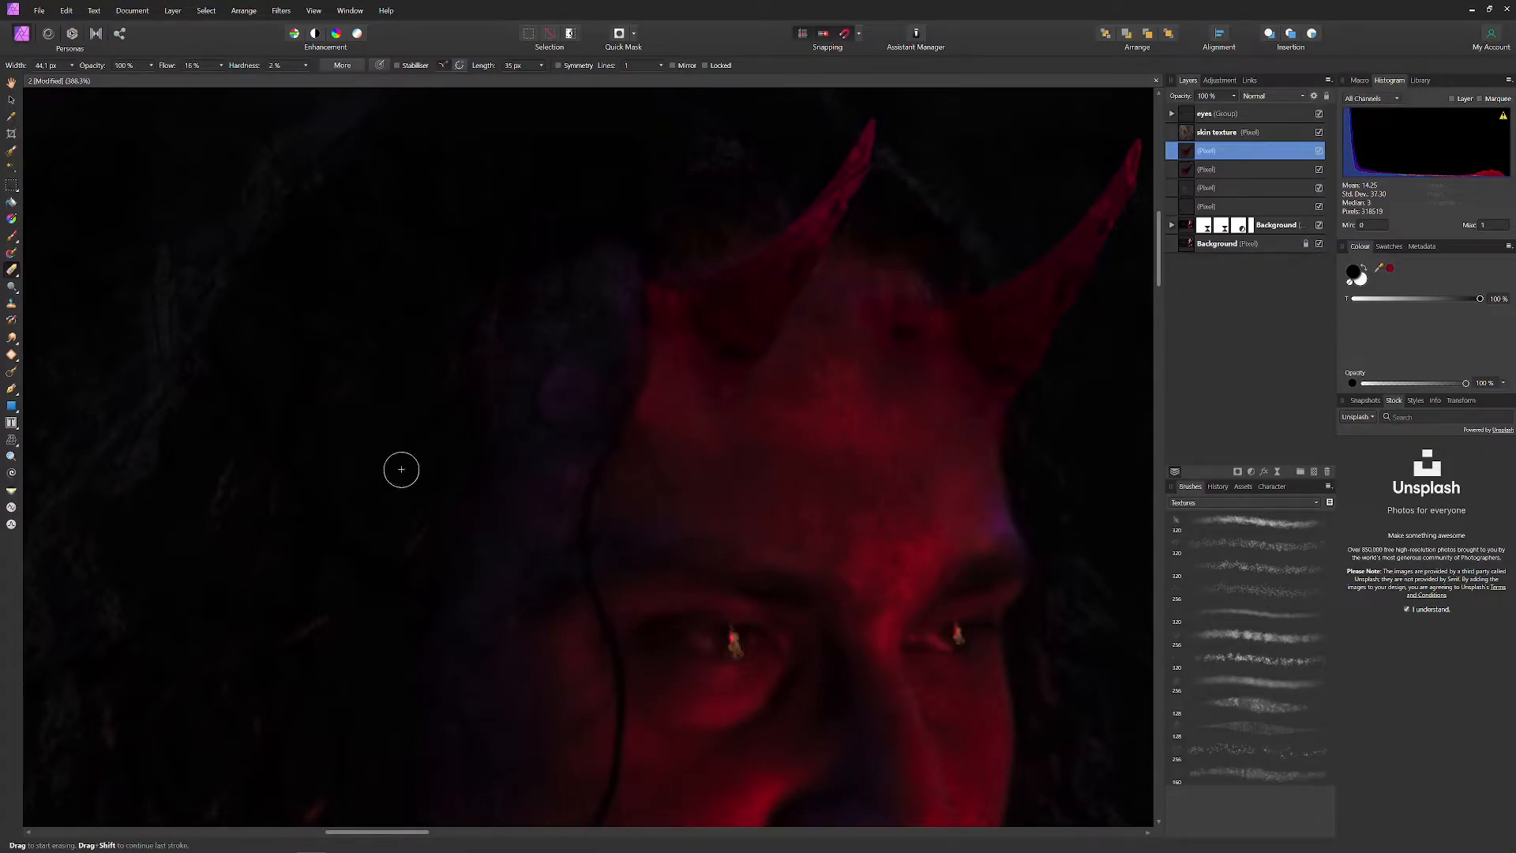
Patch the temple beside the copied horn with dark hair texture, with Source set to Current Layer & Below
left_click(16, 358)
left_click(55, 355)
left_click_drag(566, 268, 555, 275)
left_click(400, 311)
key("ctrl+d")
left_click_drag(643, 292, 643, 232)
scroll(267, 524, "down", 5)
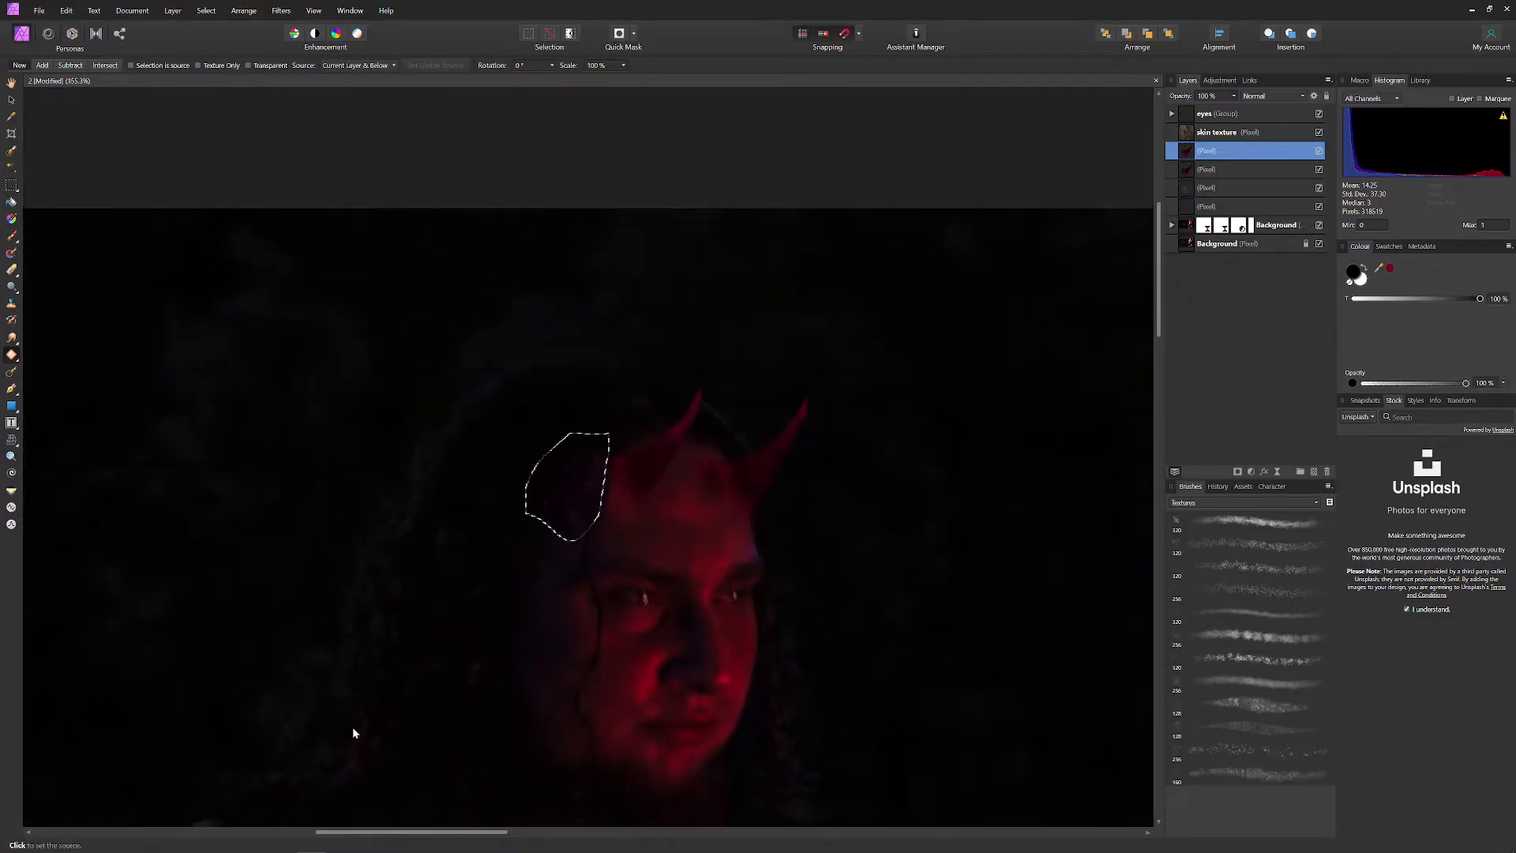
scroll(642, 586, "up", 4)
scroll(647, 713, "down", 4)
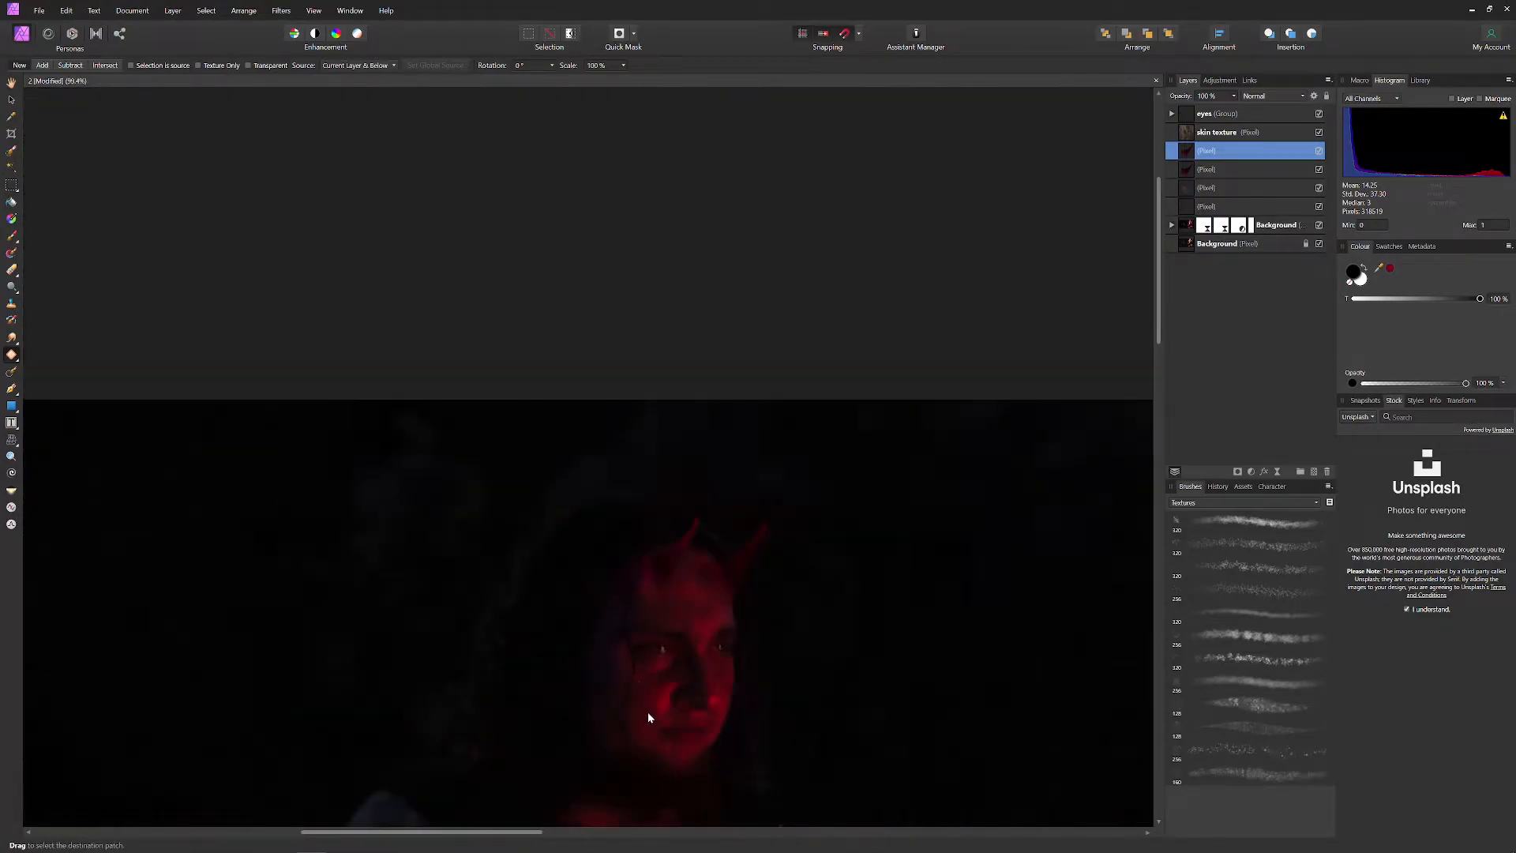
scroll(583, 598, "up", 6)
scroll(581, 601, "down", 3)
scroll(634, 594, "up", 2)
Paint dark cracks on the forehead beneath the copied horn with a black Textures brush about 114 px wide
left_click(13, 236)
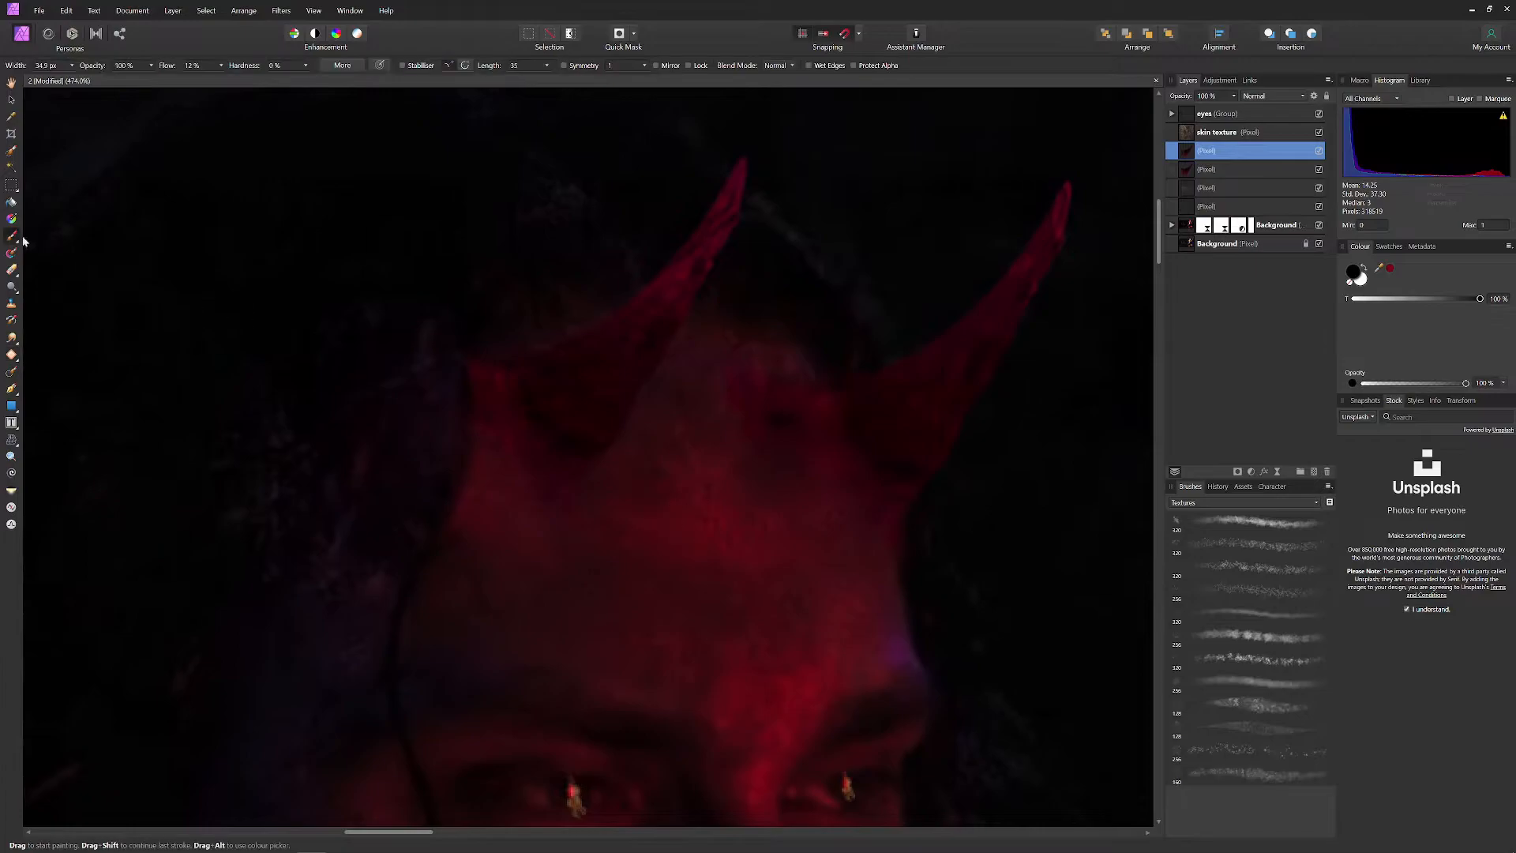
left_click(1238, 546)
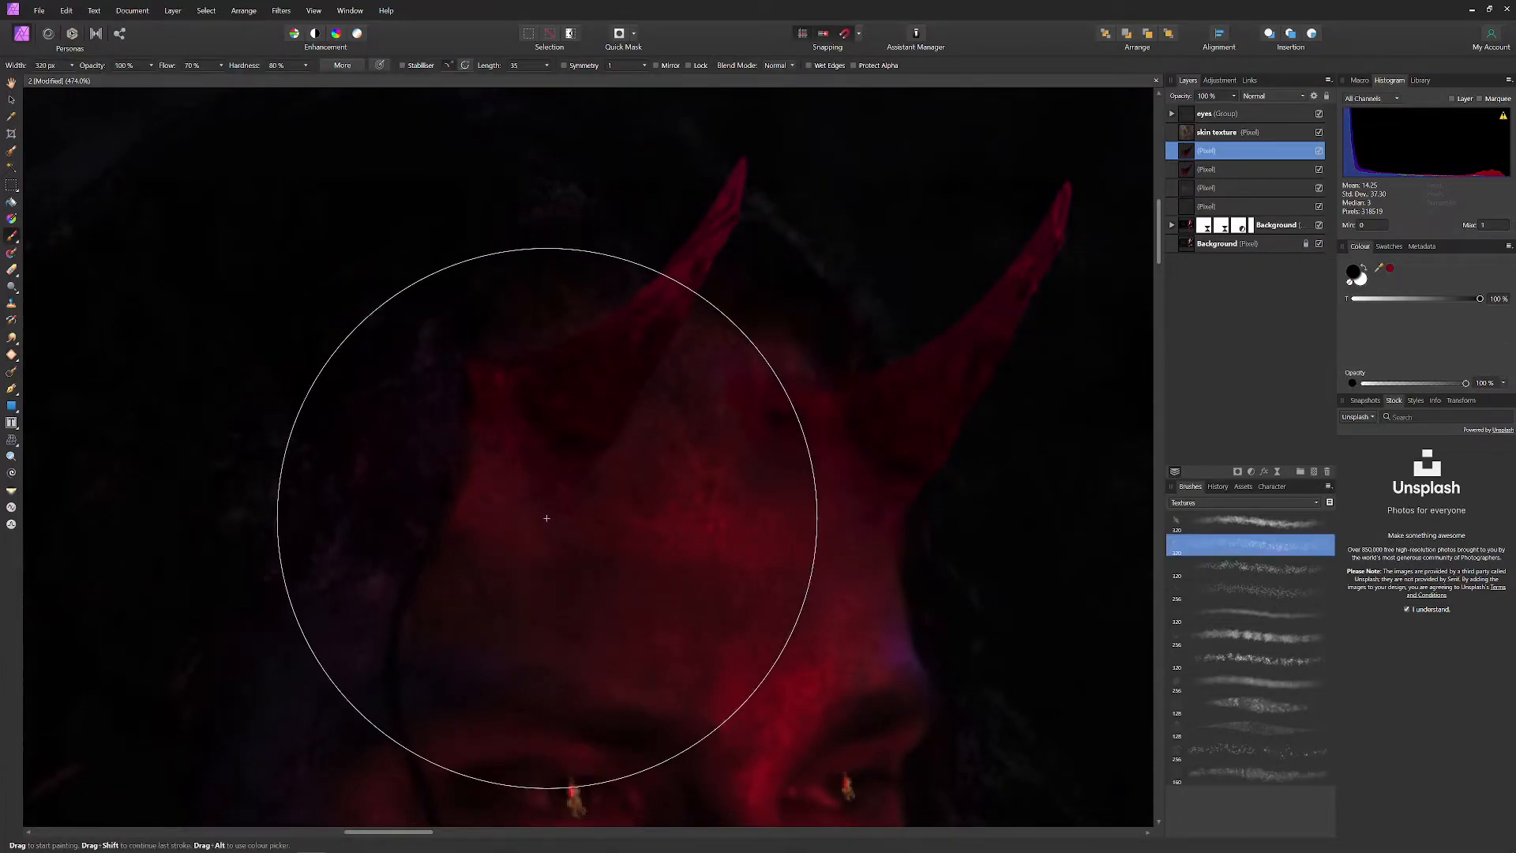
key("bracketleft")
key("bracketleft")
key("bracketleft")
key("bracketleft")
key("bracketleft")
key("bracketleft")
key("bracketleft")
key("bracketleft")
key("bracketright")
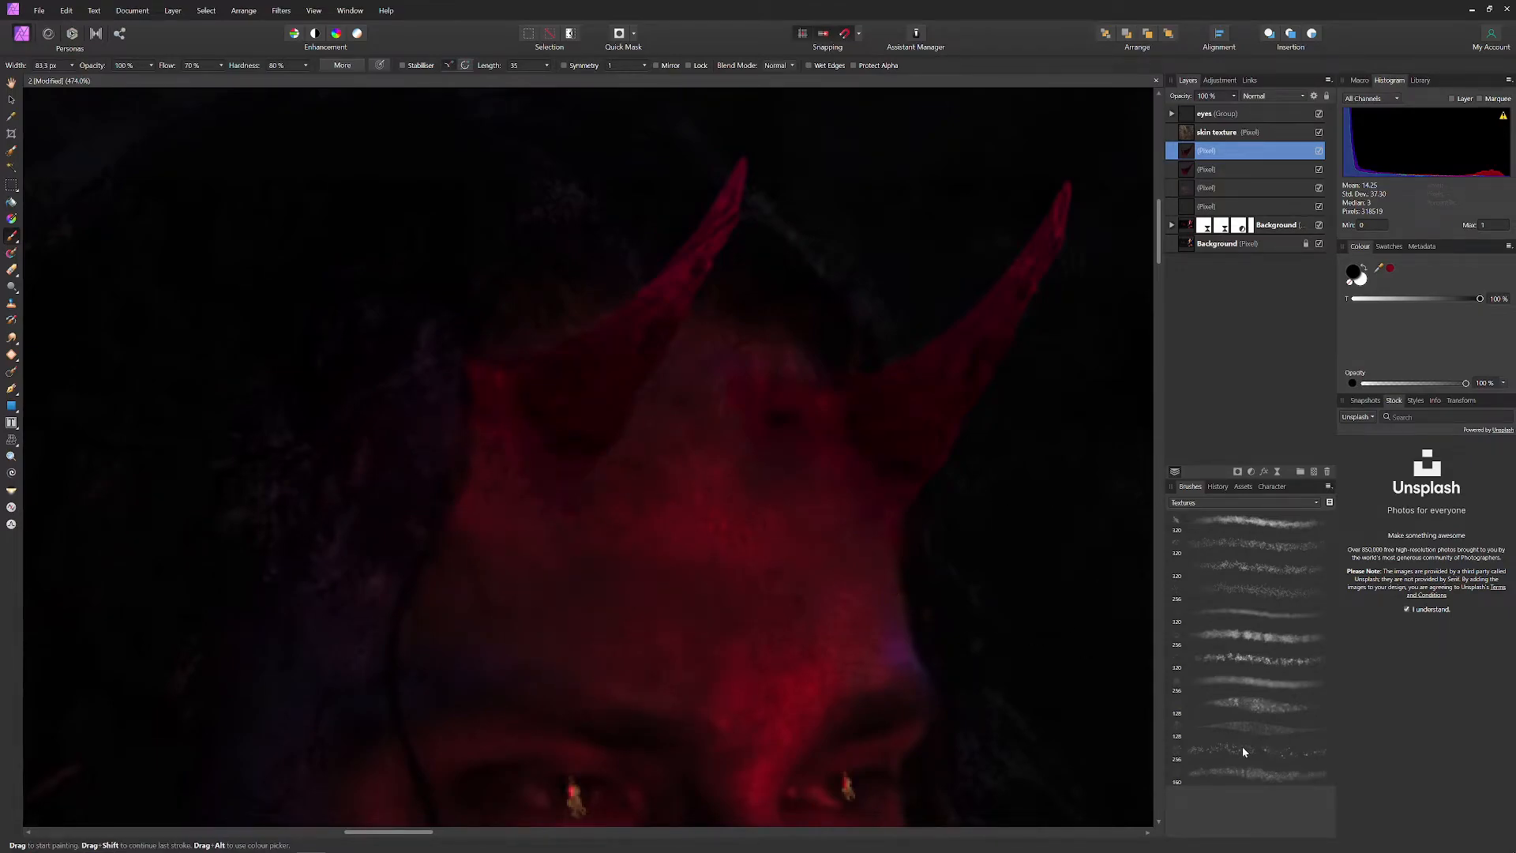
left_click(1259, 591)
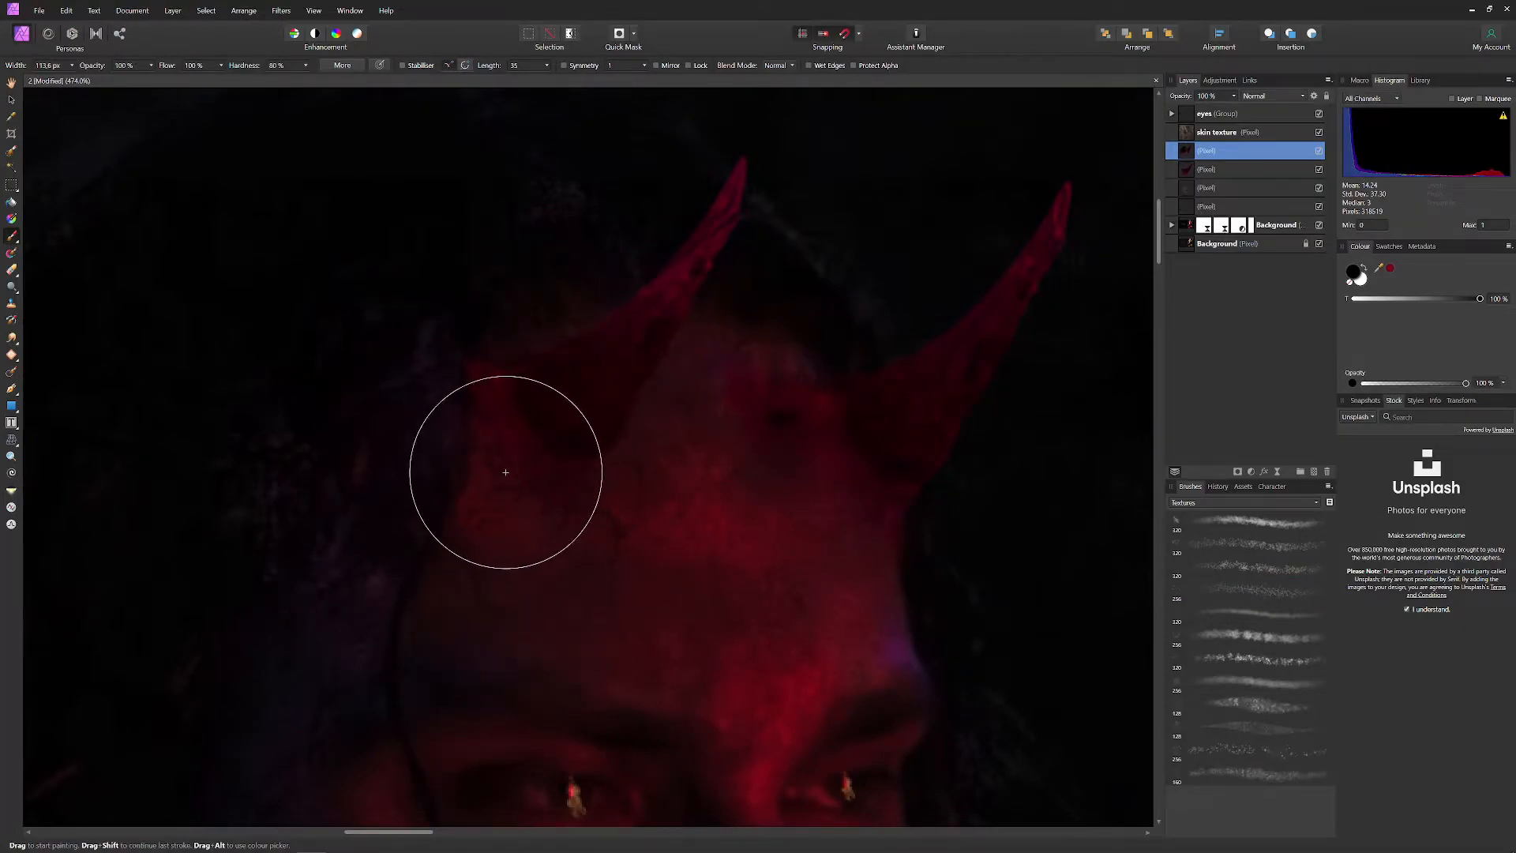
scroll(620, 715, "down", 5)
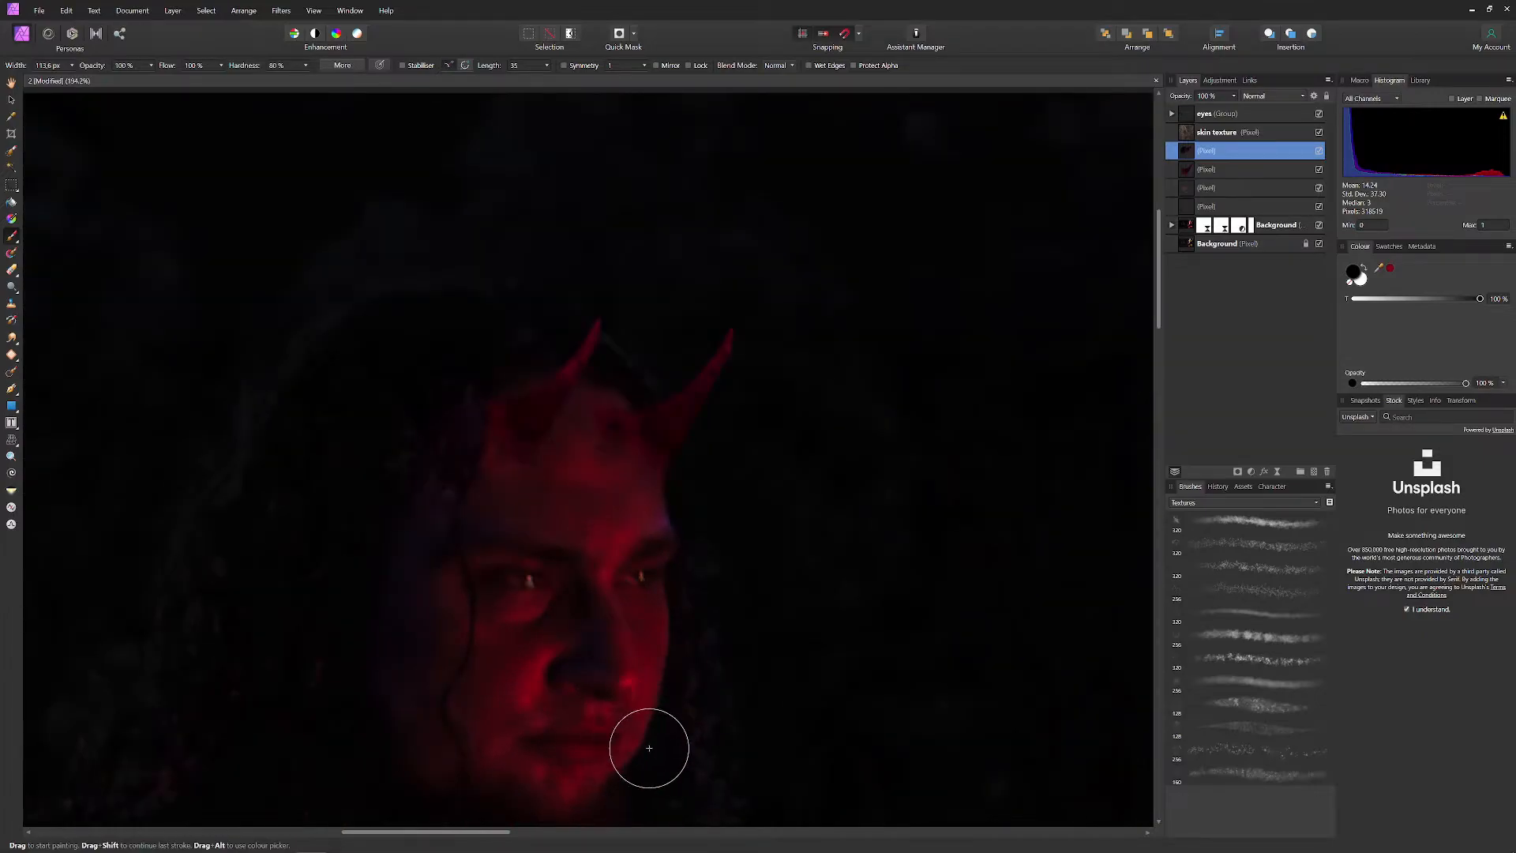
Lower the texture brush's hardness to 30% and paint more skin cracks around the bases of both horns
scroll(525, 573, "up", 4)
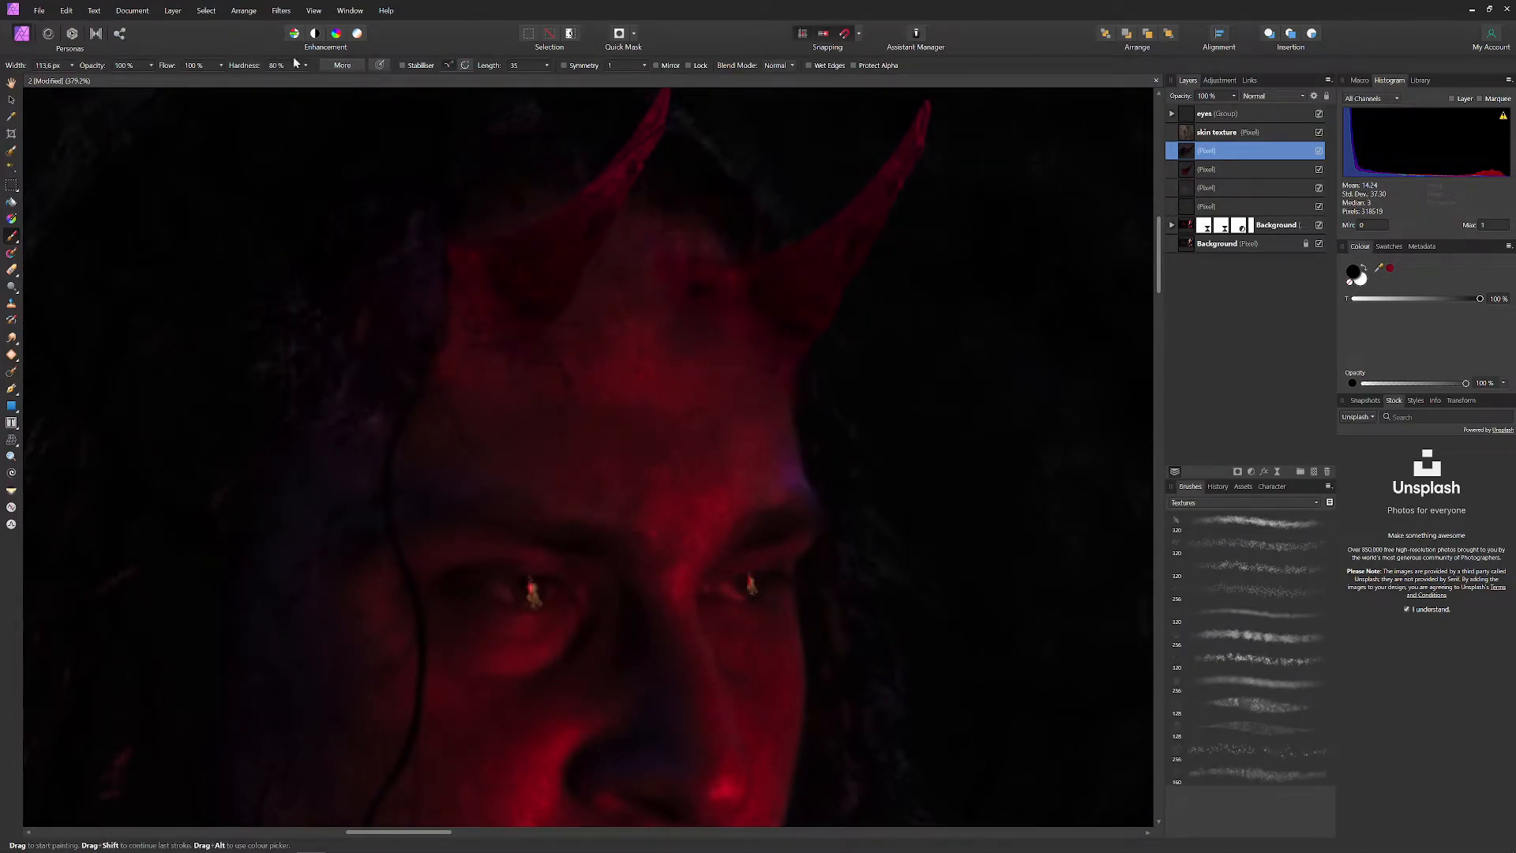
scroll(288, 73, "down", 5)
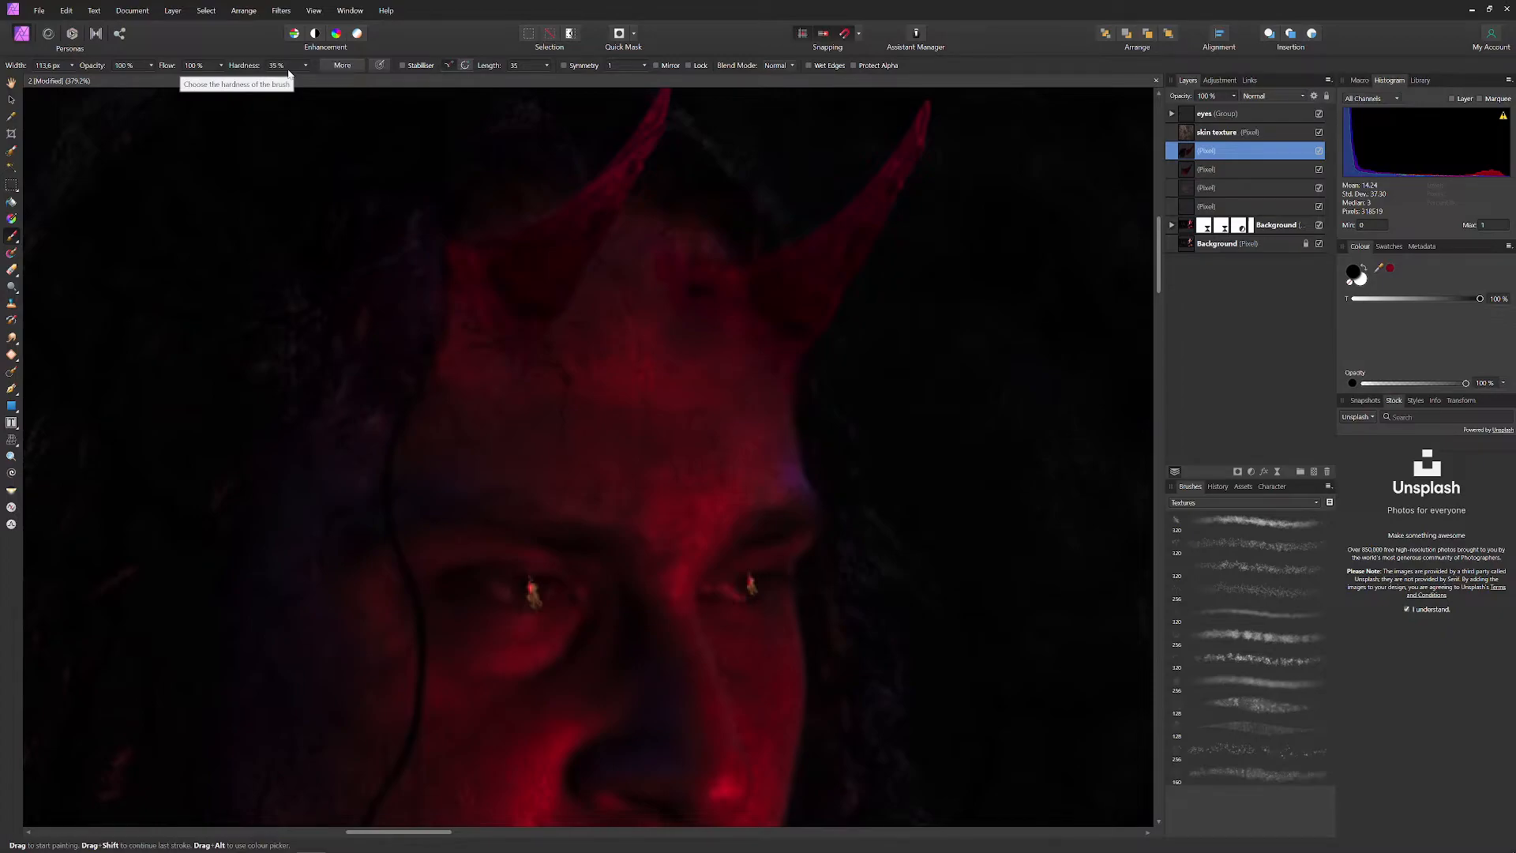
scroll(288, 73, "down", 5)
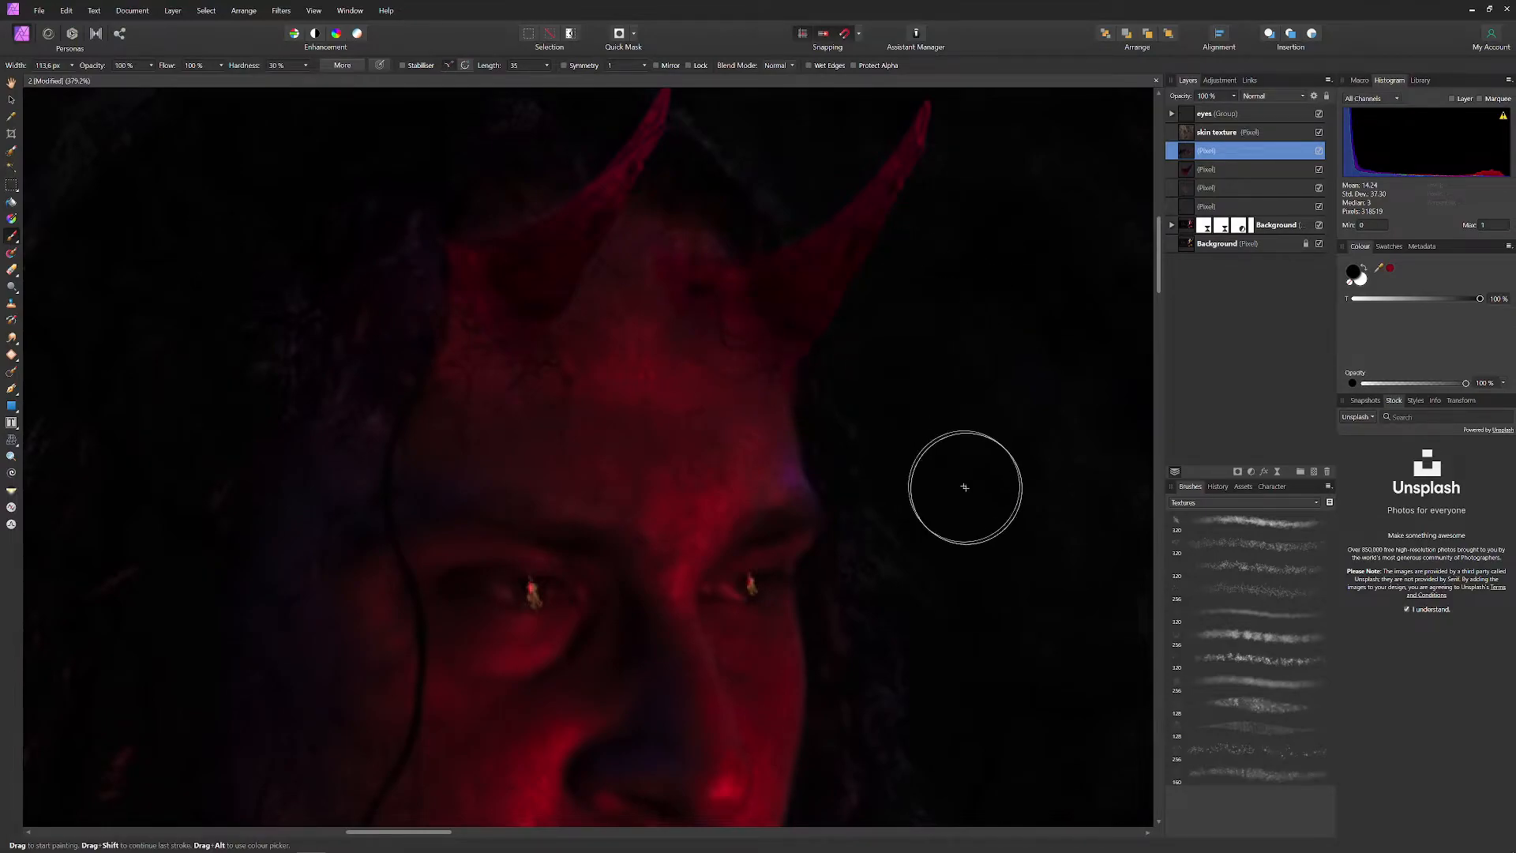
scroll(964, 487, "down", 5)
left_click_drag(1060, 568, 709, 404)
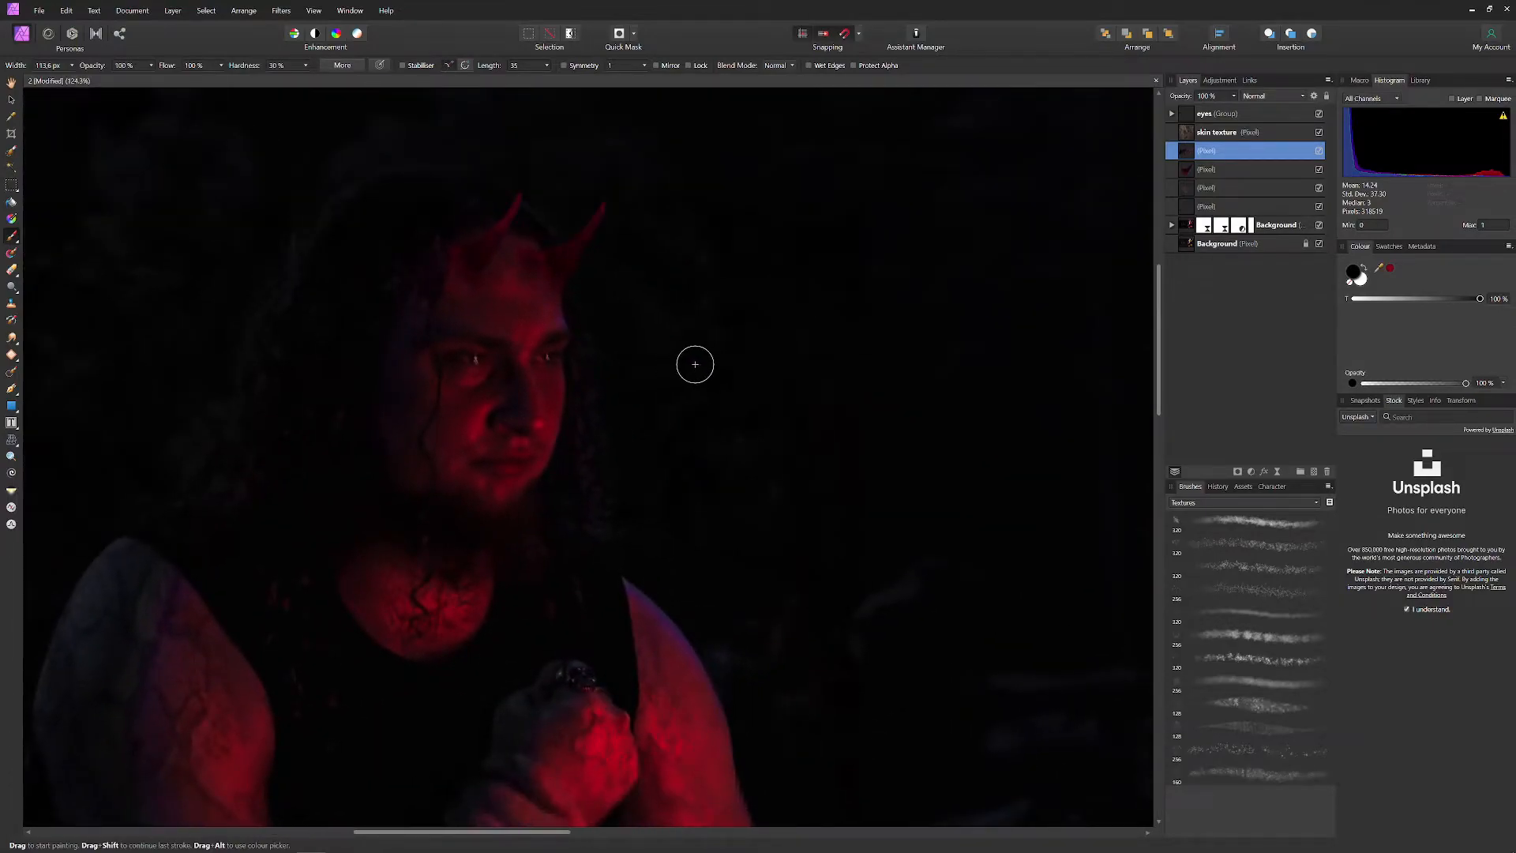
scroll(535, 258, "up", 5)
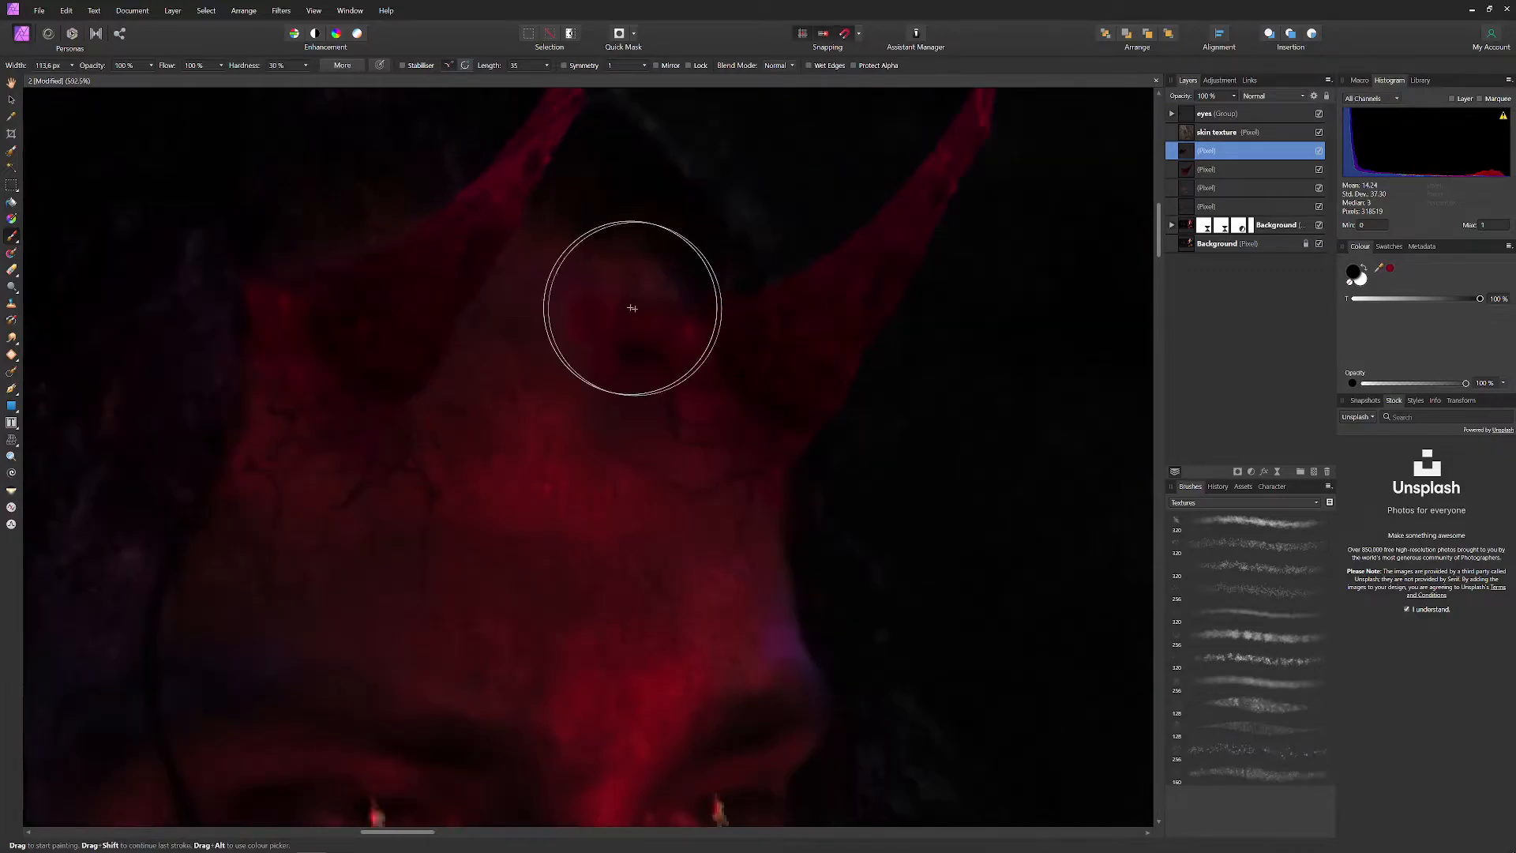
scroll(821, 489, "up", 2)
key("v")
left_click(824, 570)
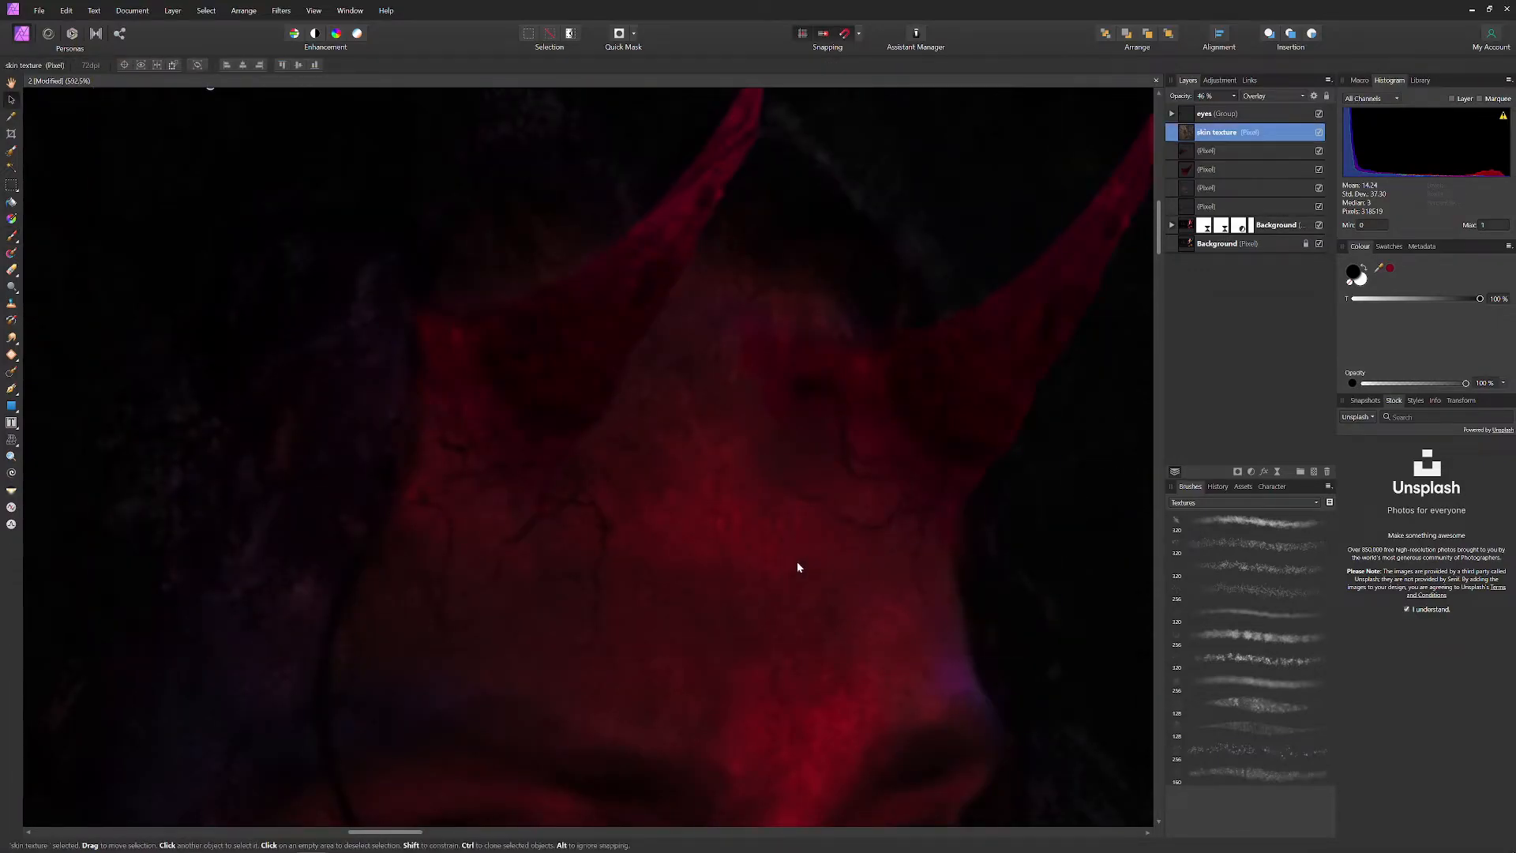
key("j")
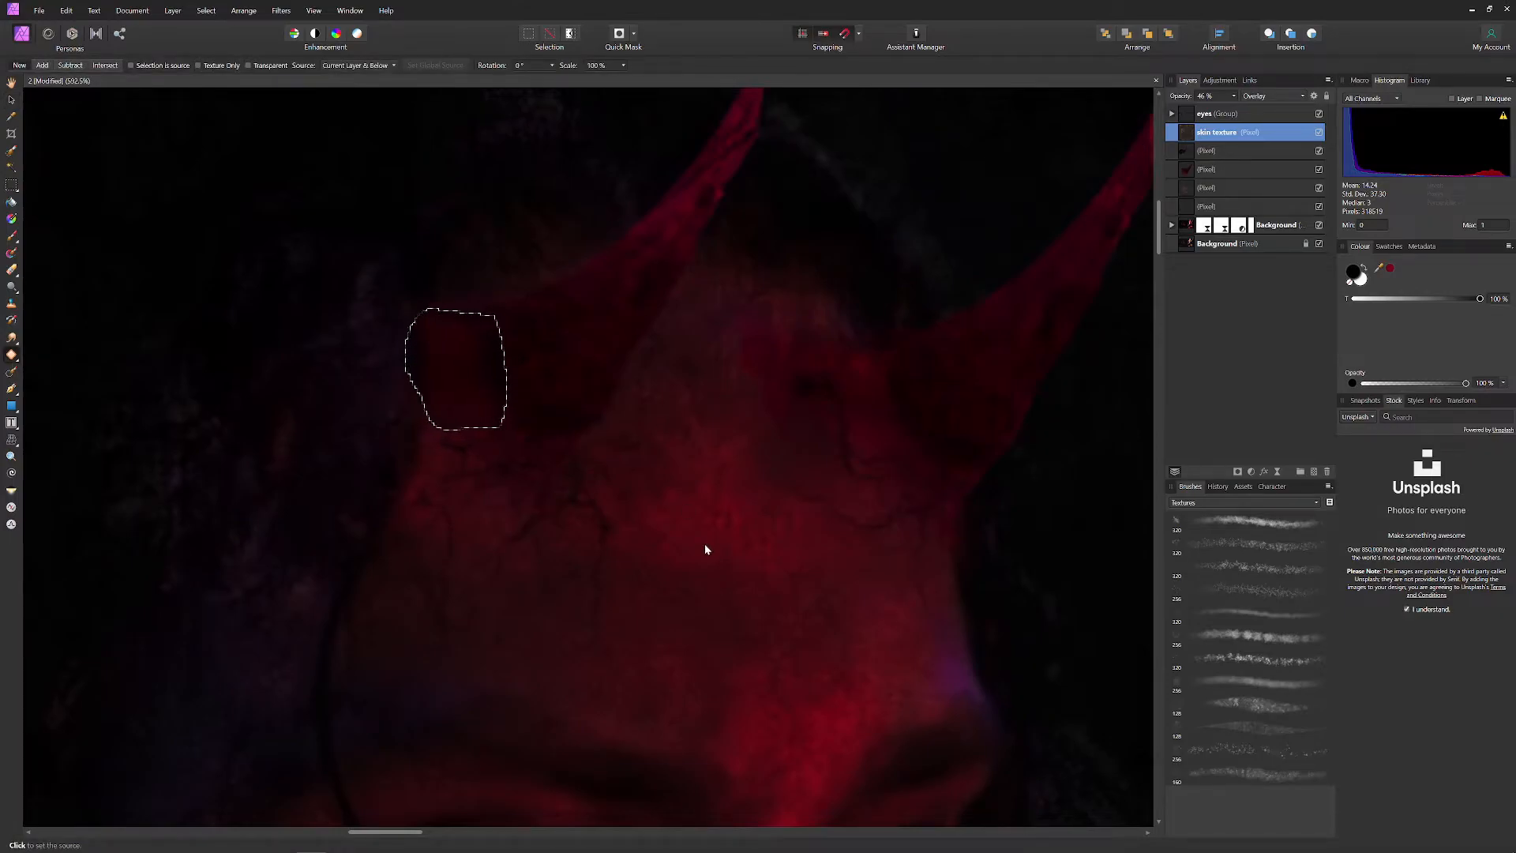
left_click(713, 536)
key("ctrl+d")
left_click(1197, 151)
key("ctrl+z")
key("ctrl+z")
key("ctrl+z")
Patch the bright skin patches beside the copied horn's base with the Patch tool on the copied horn's layer
left_click(1196, 152)
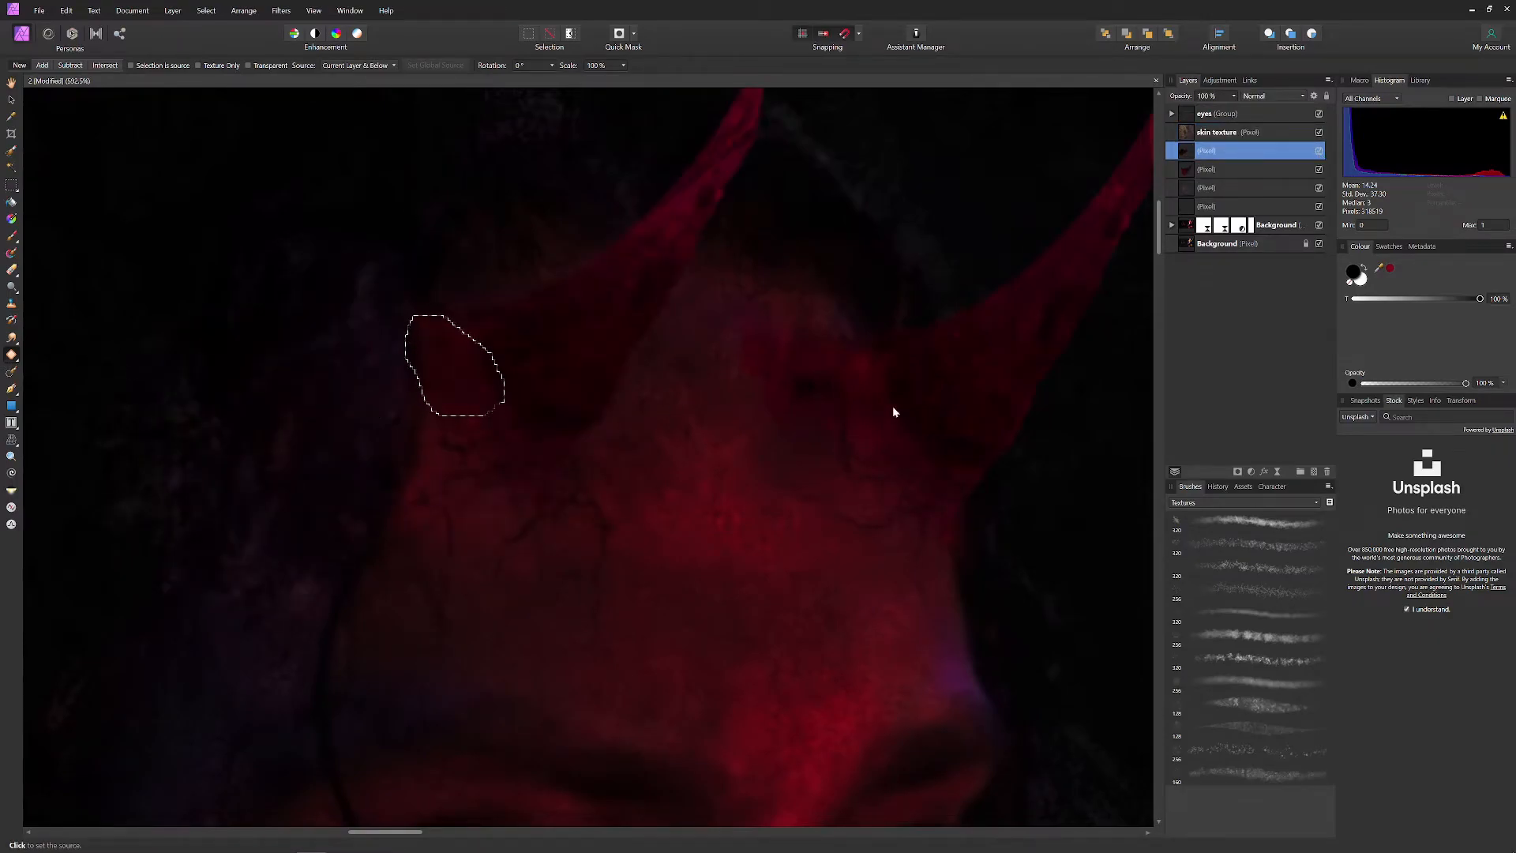
key("ctrl+d")
key("ctrl+d")
left_click_drag(528, 401, 534, 343)
left_click(523, 583)
key("ctrl+d")
scroll(723, 645, "down", 5)
scroll(706, 641, "up", 5)
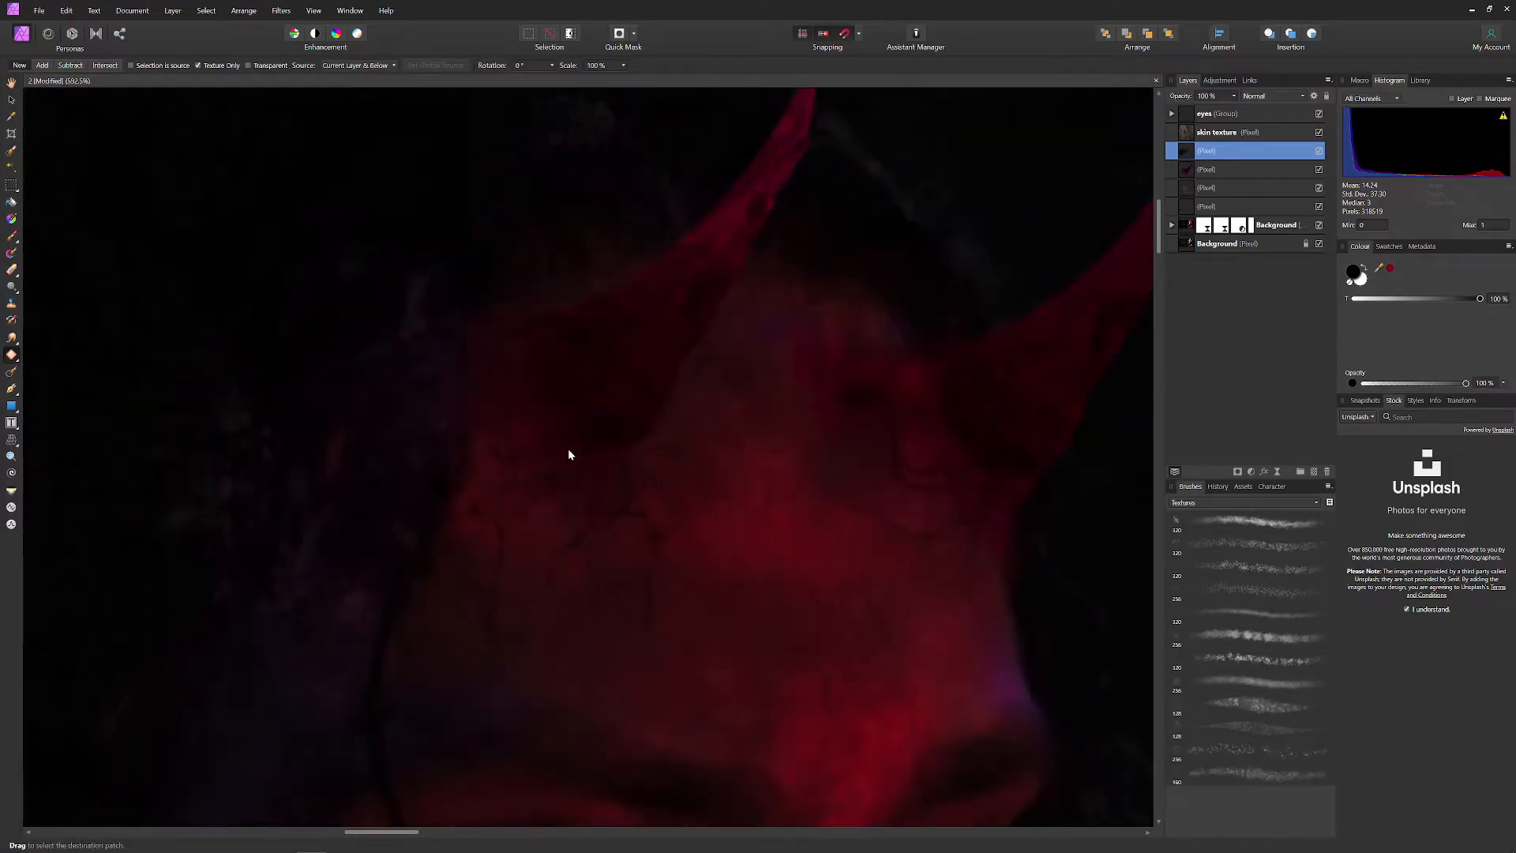
Choose the 48 px Pencils brush and set its flow and hardness to 25% for shading the horns
key("b")
left_click(1244, 503)
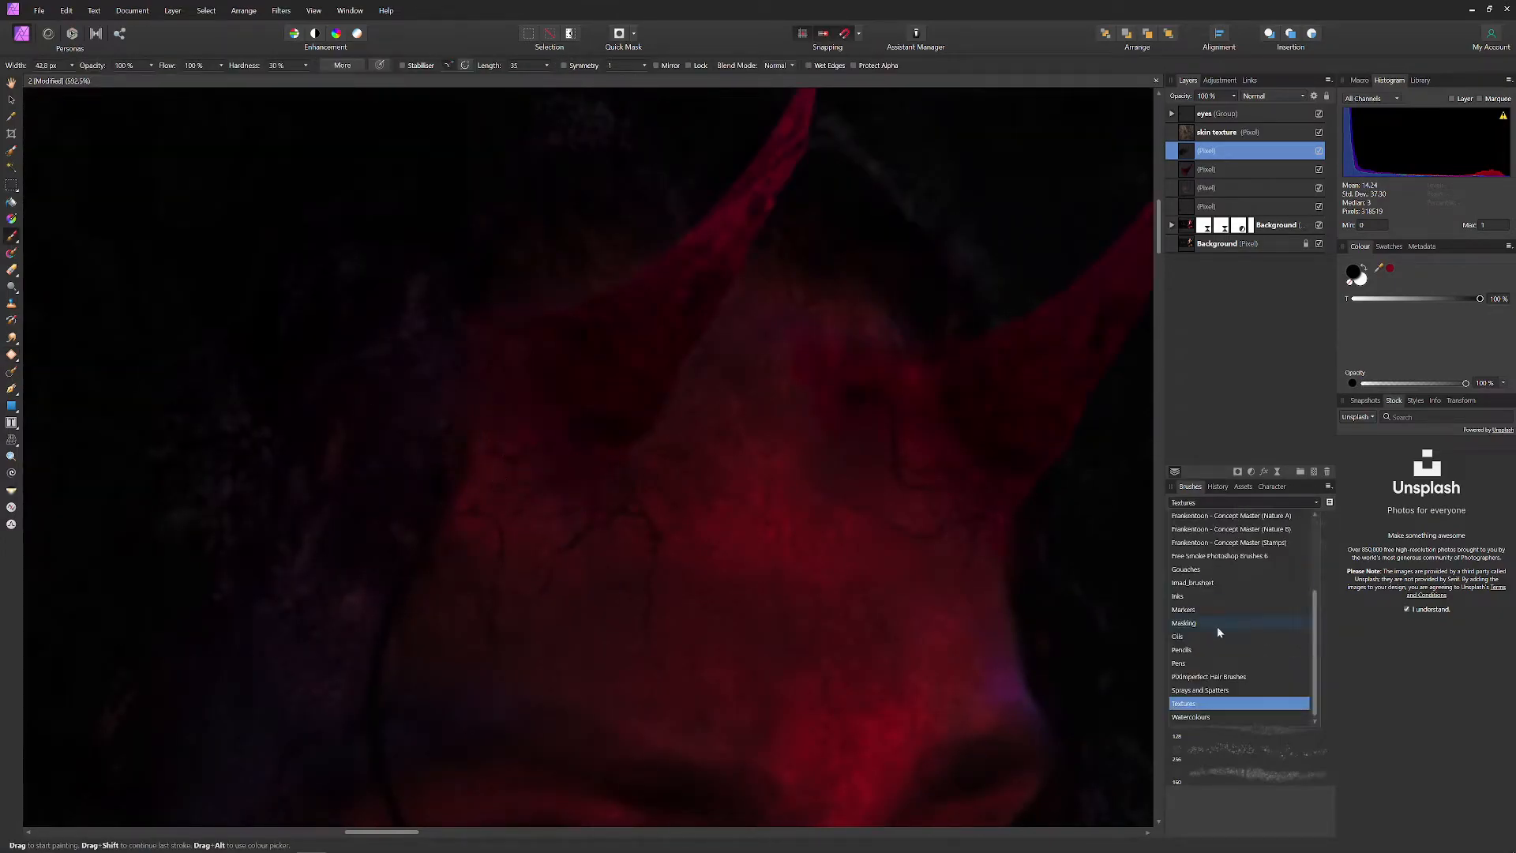
scroll(1206, 627, "up", 3)
left_click(1195, 583)
scroll(1194, 681, "down", 12)
left_click(1230, 505)
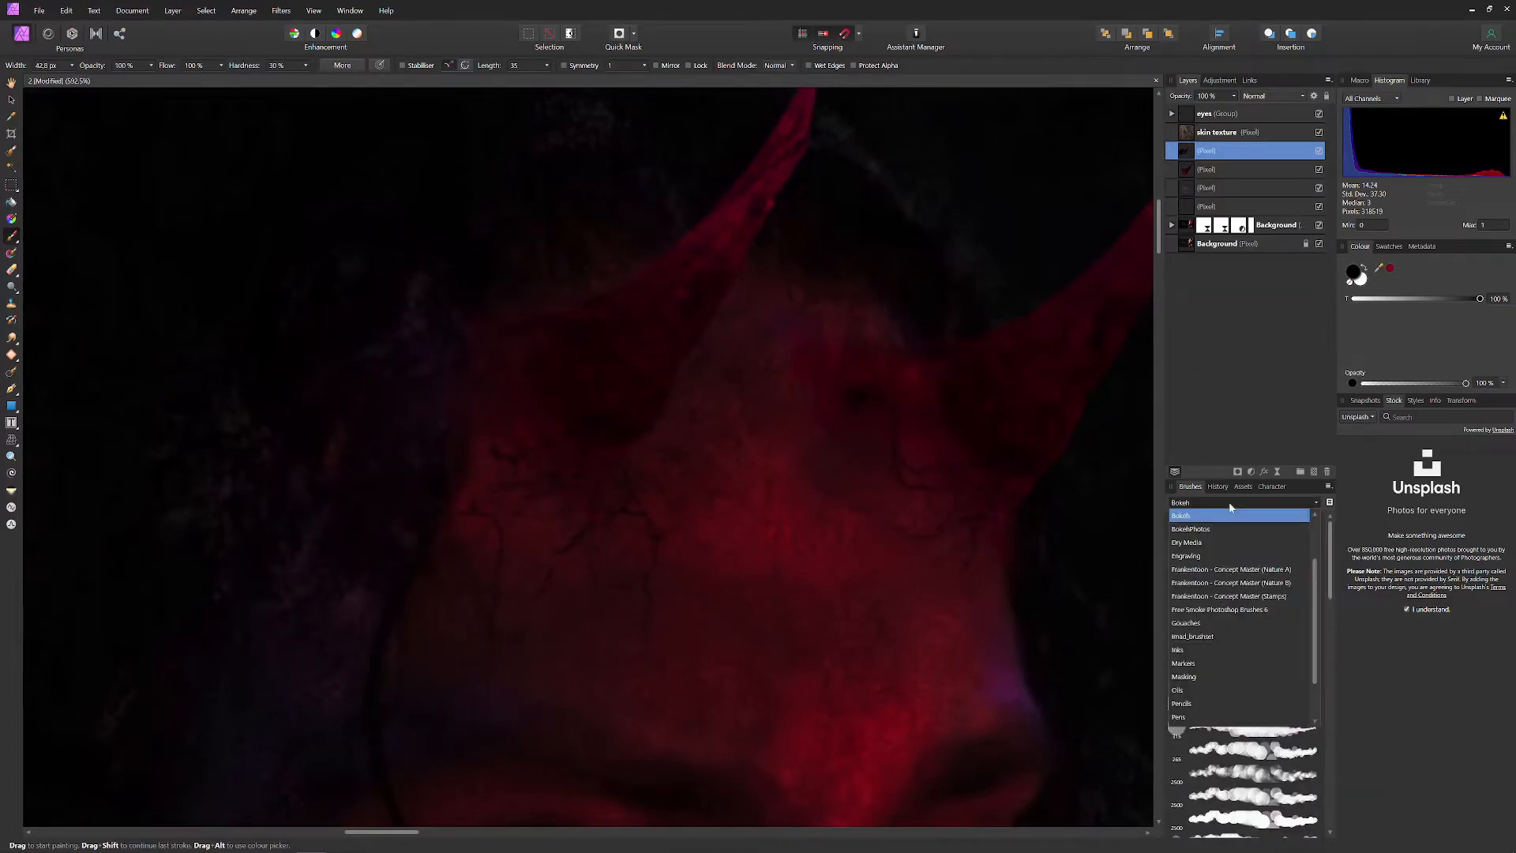
left_click(1212, 651)
left_click(1253, 503)
left_click(1236, 653)
left_click(1237, 727)
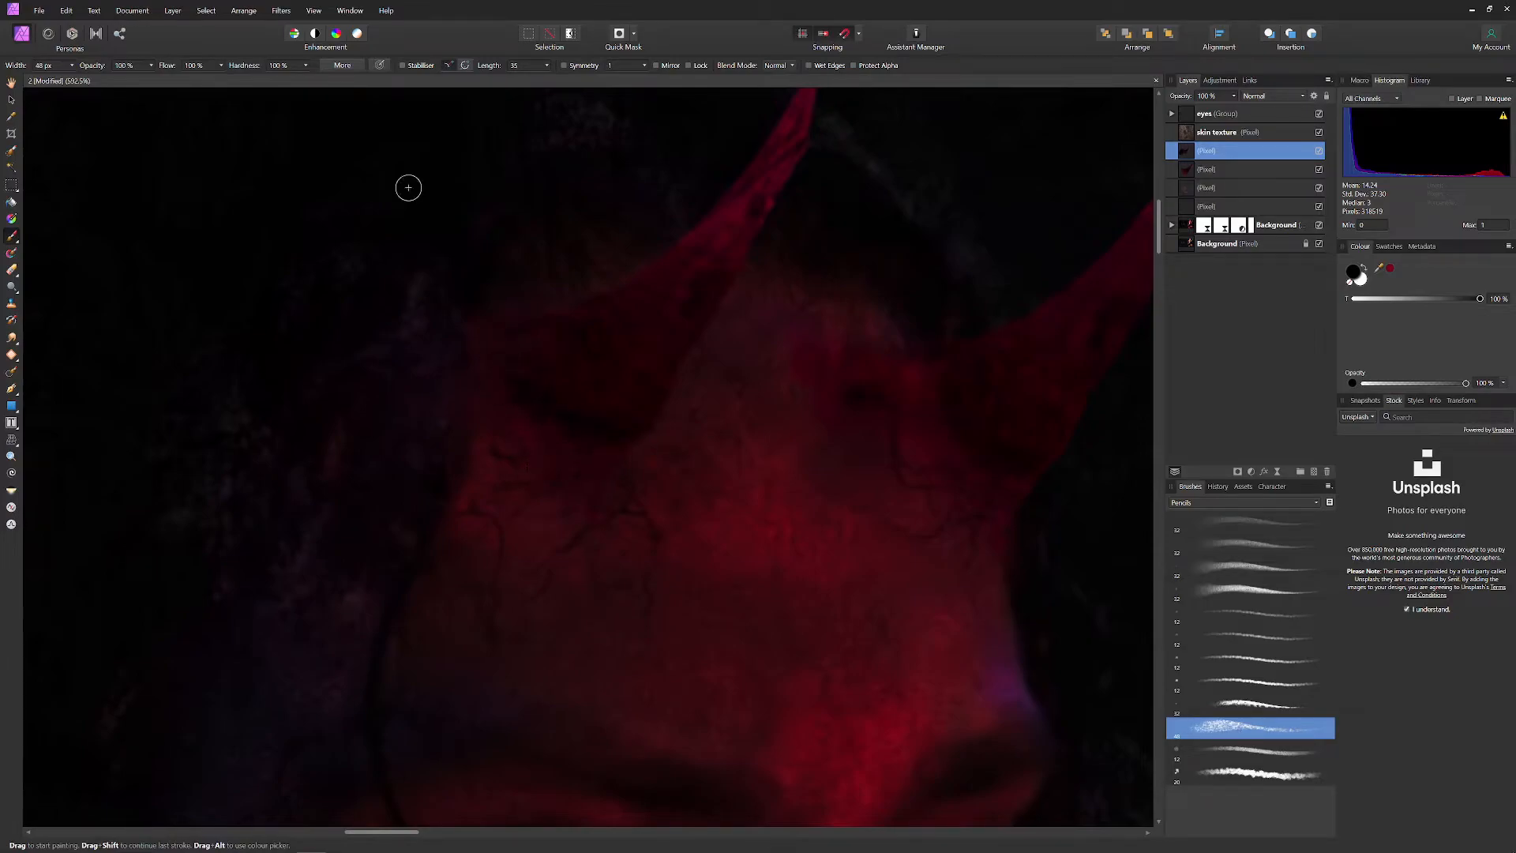
left_click(278, 67)
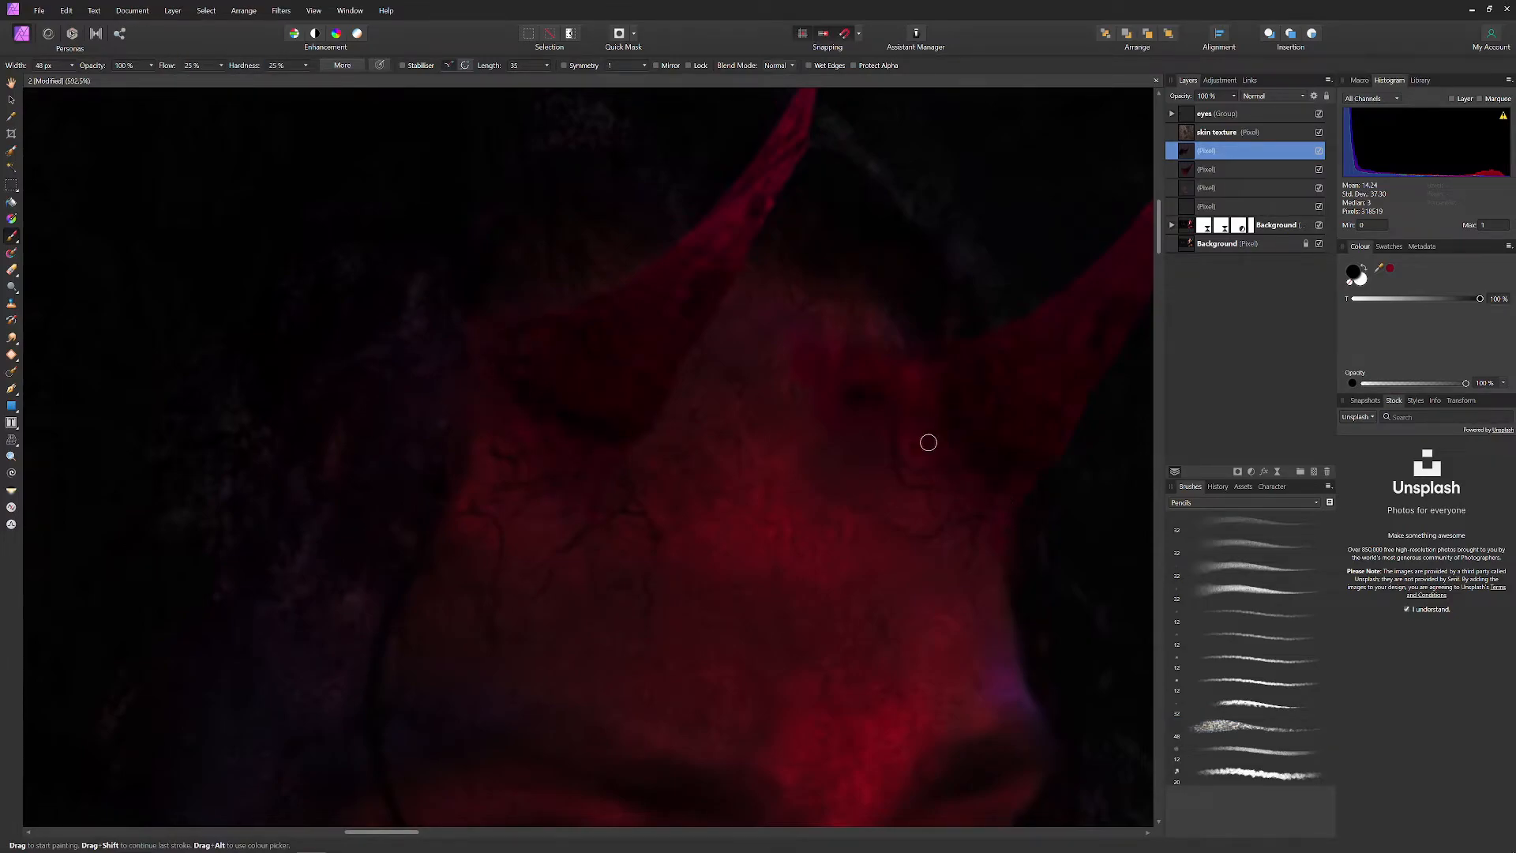
Paint dark shading and surface detail on both horns with the black pencil brush, each on its own layer
scroll(632, 466, "down", 3)
scroll(716, 317, "up", 3)
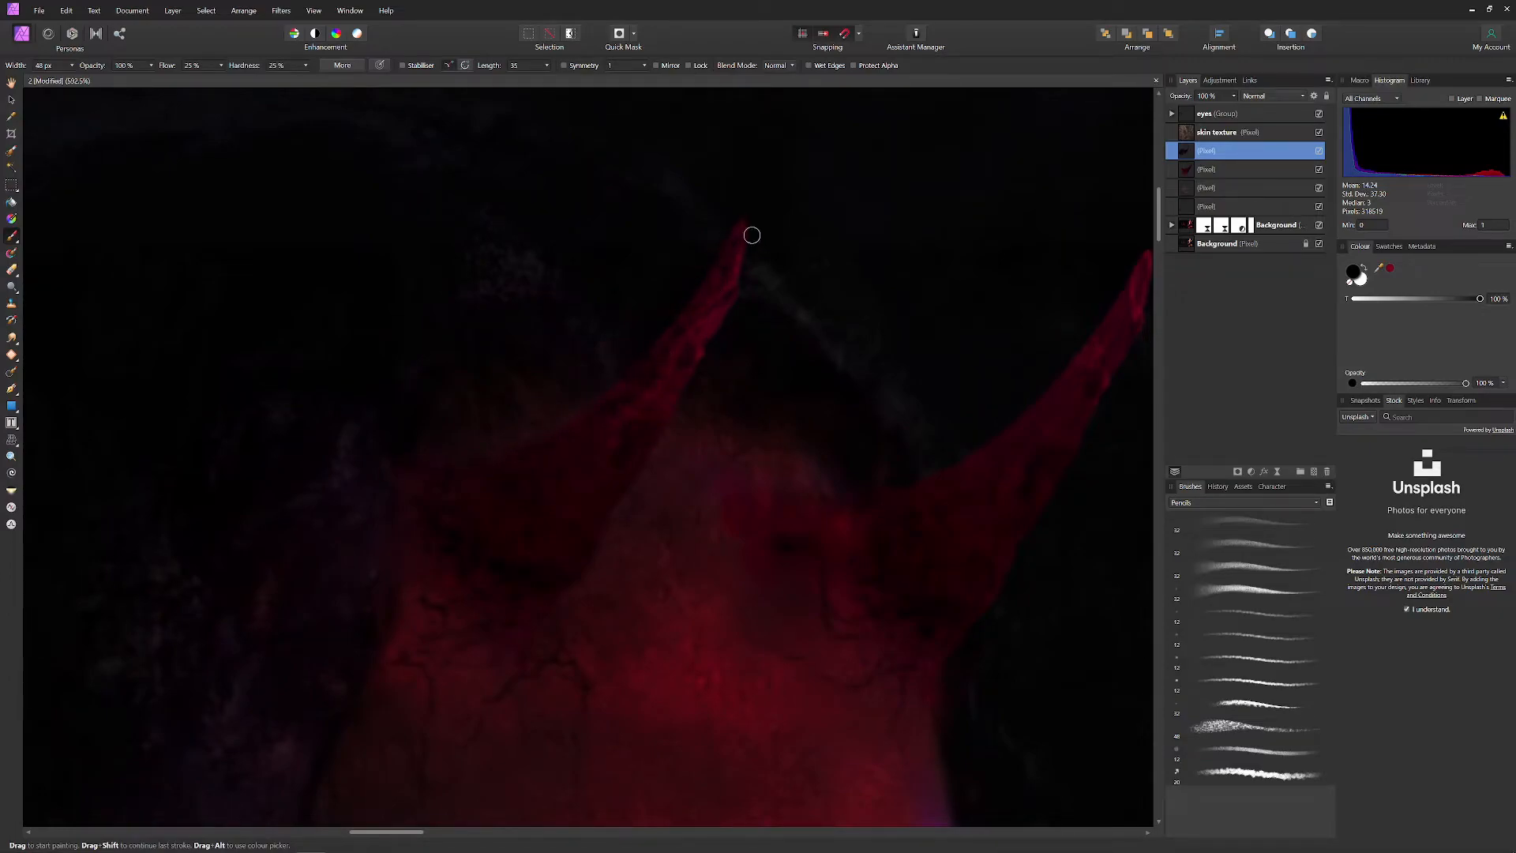
left_click(1221, 170)
left_click_drag(1063, 322, 809, 403)
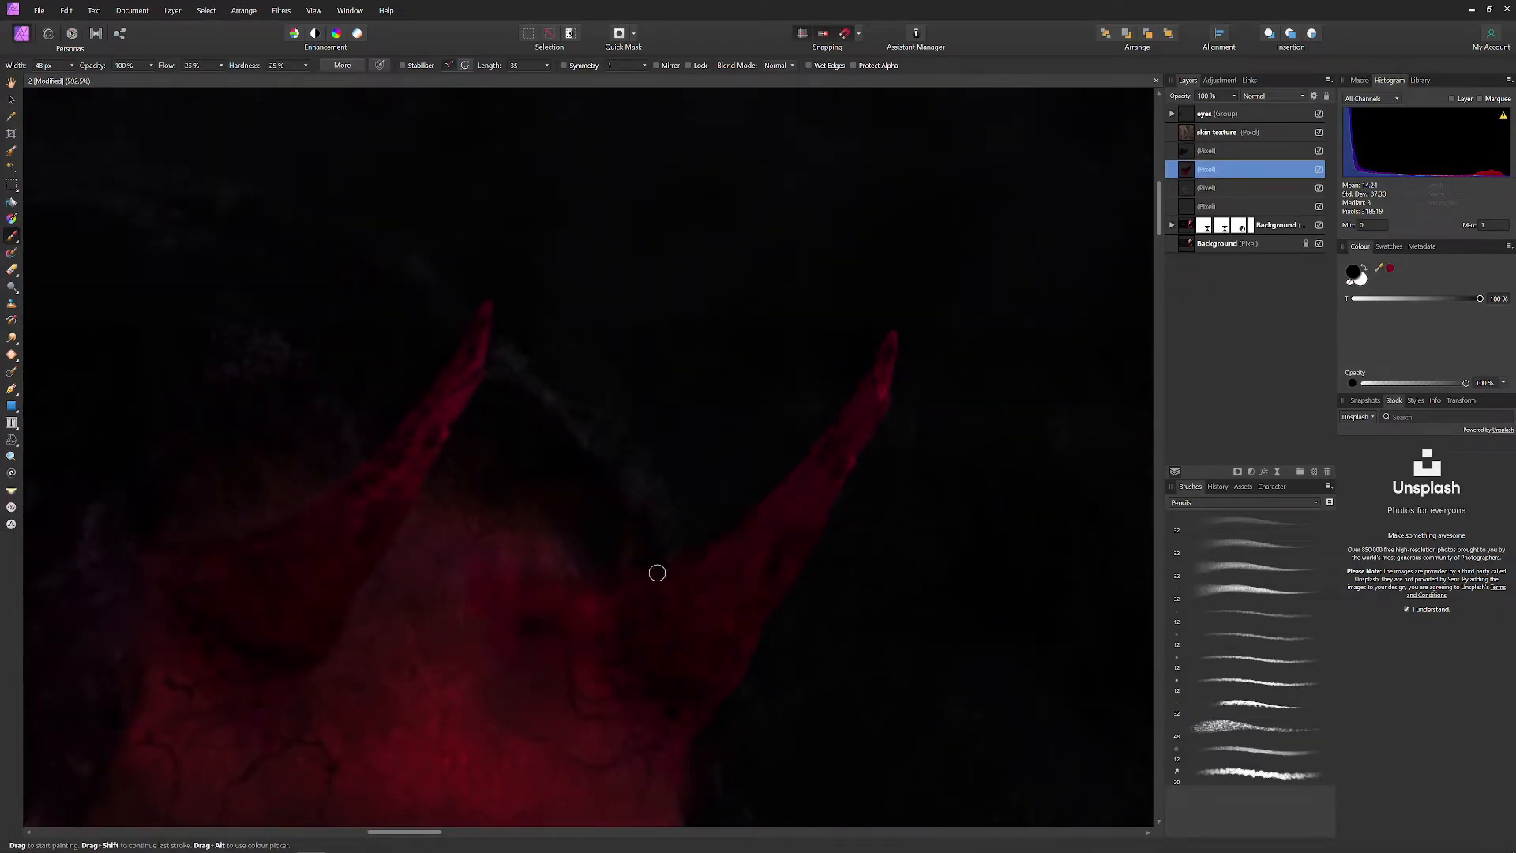
left_click(1205, 151)
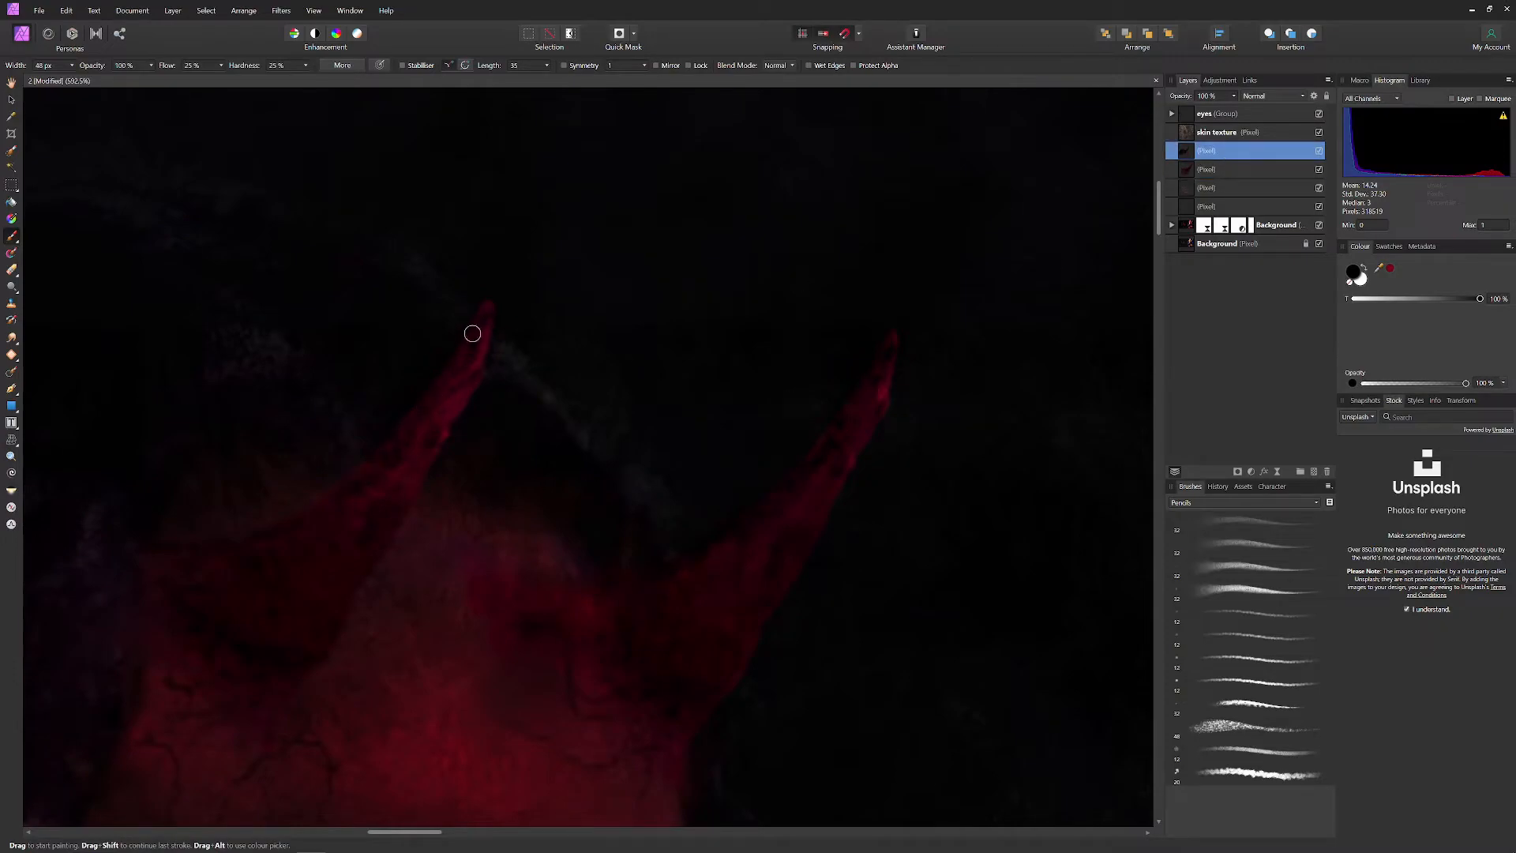
scroll(576, 535, "down", 10)
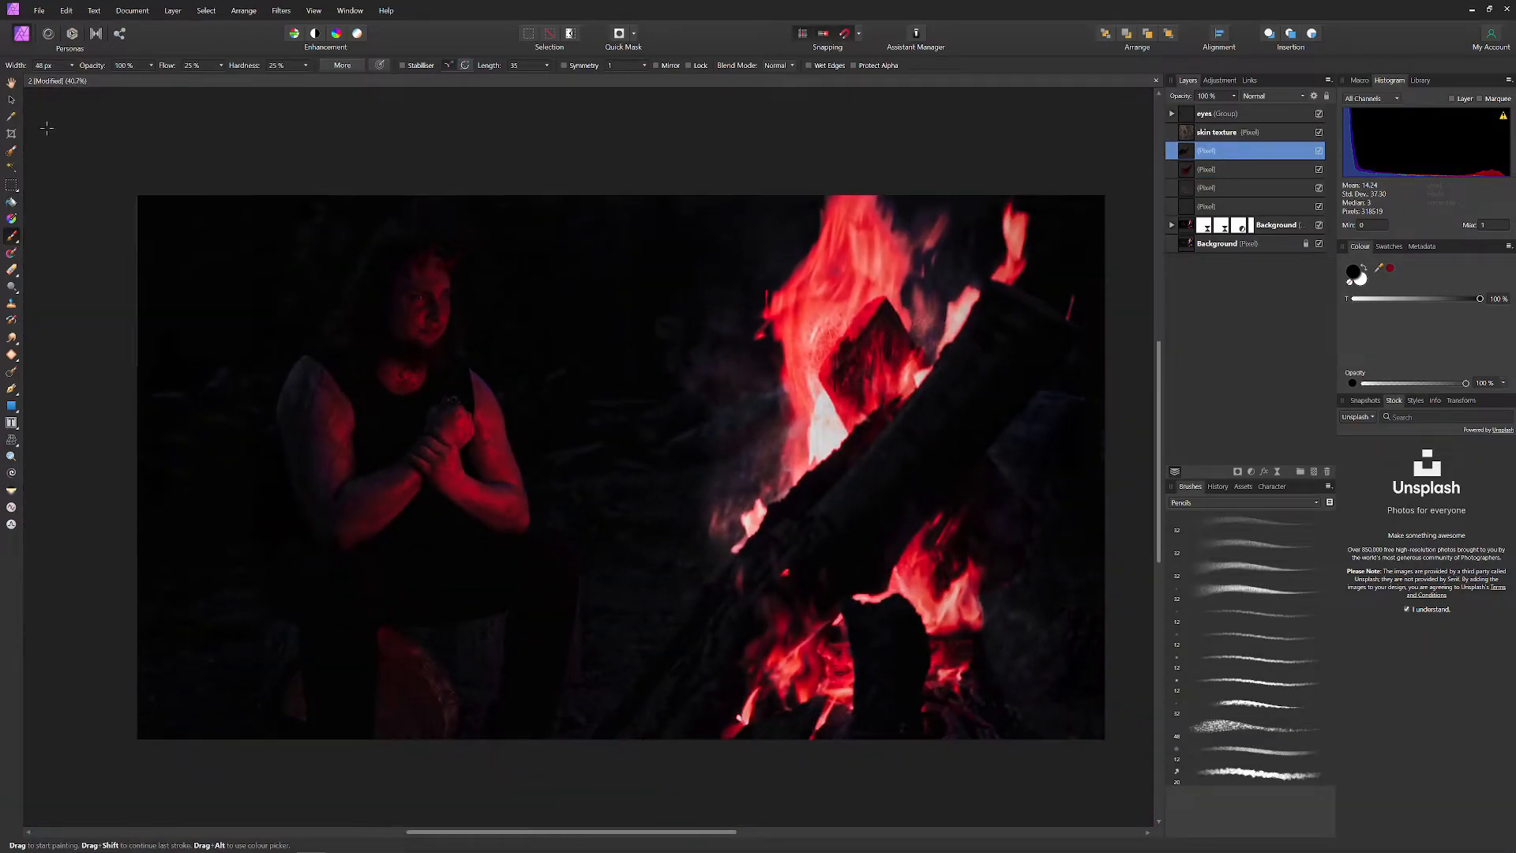
Open the document's list of saved snapshots
key("v")
left_click(1296, 397)
left_click(1220, 488)
left_click(1191, 487)
left_click(1365, 401)
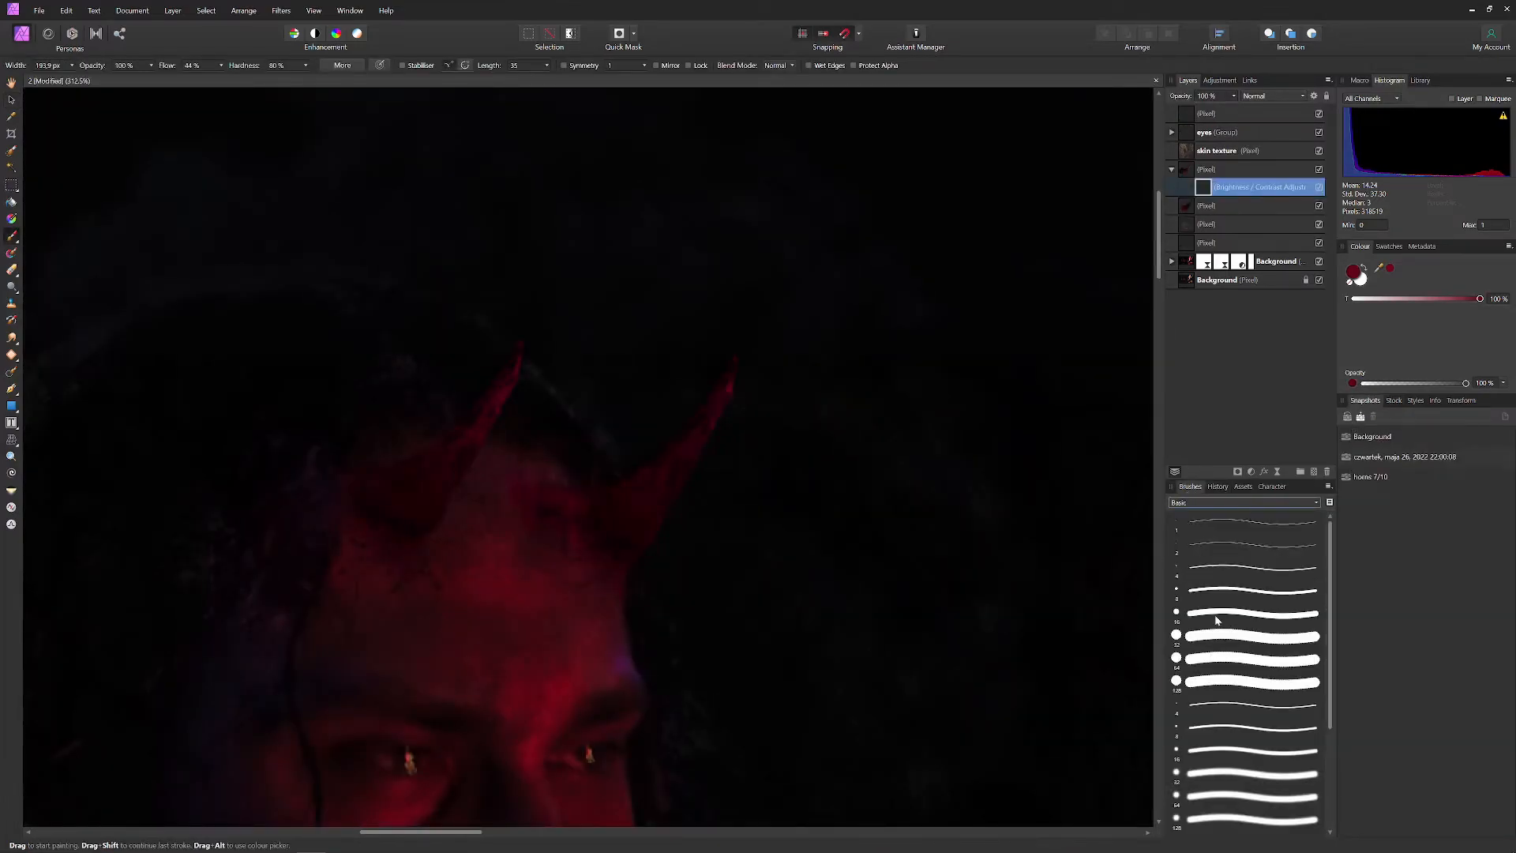
Paint the Brightness / Contrast adjustment onto the copied horn's edge in white with a 16 px Basic brush at 25% hardness
left_click(1214, 615)
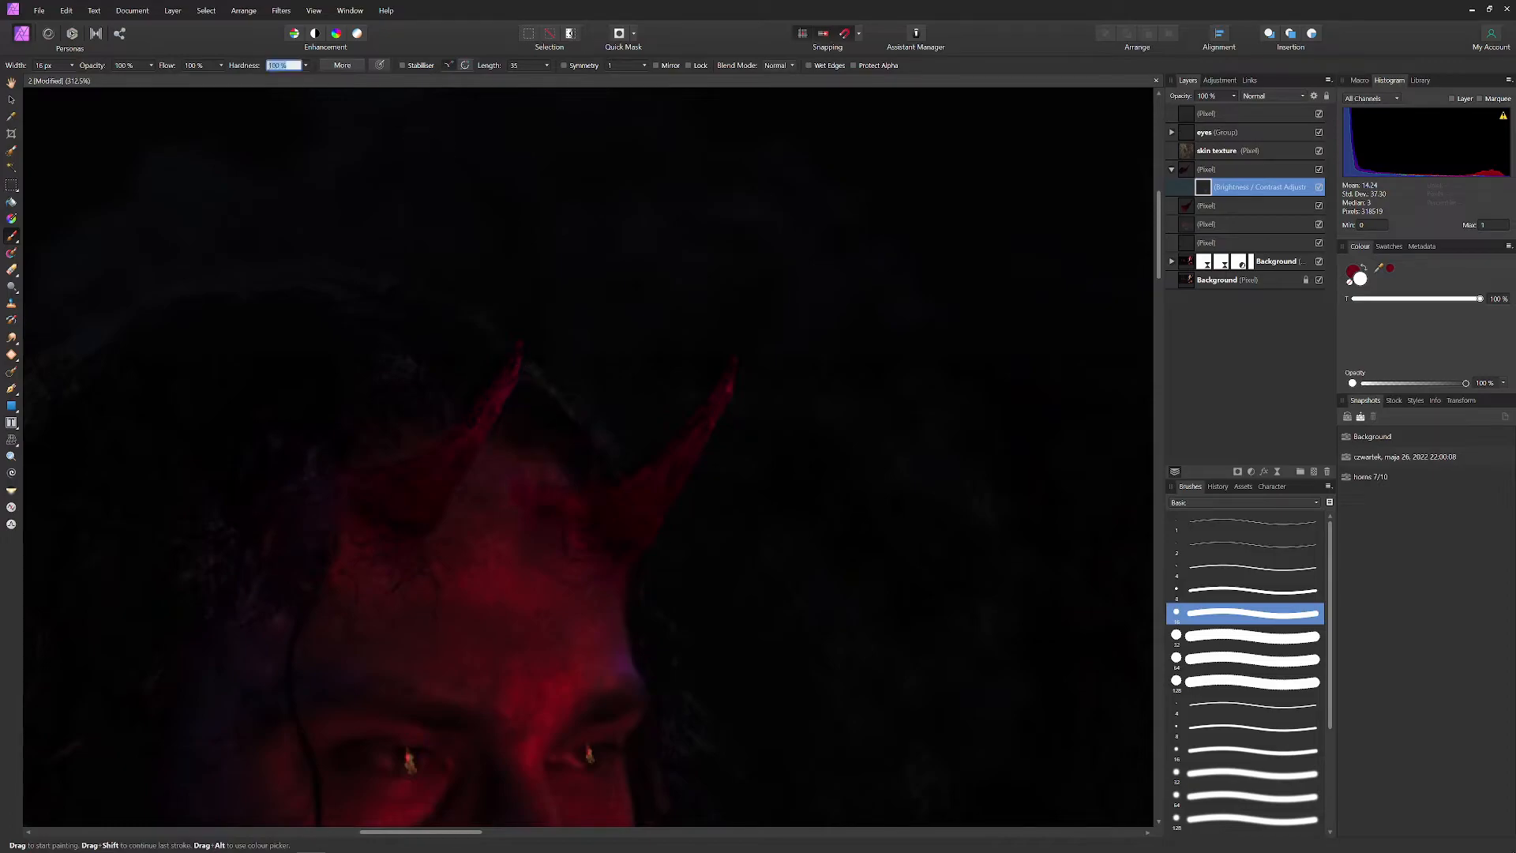
left_click_drag(520, 347, 484, 435)
scroll(738, 572, "down", 7)
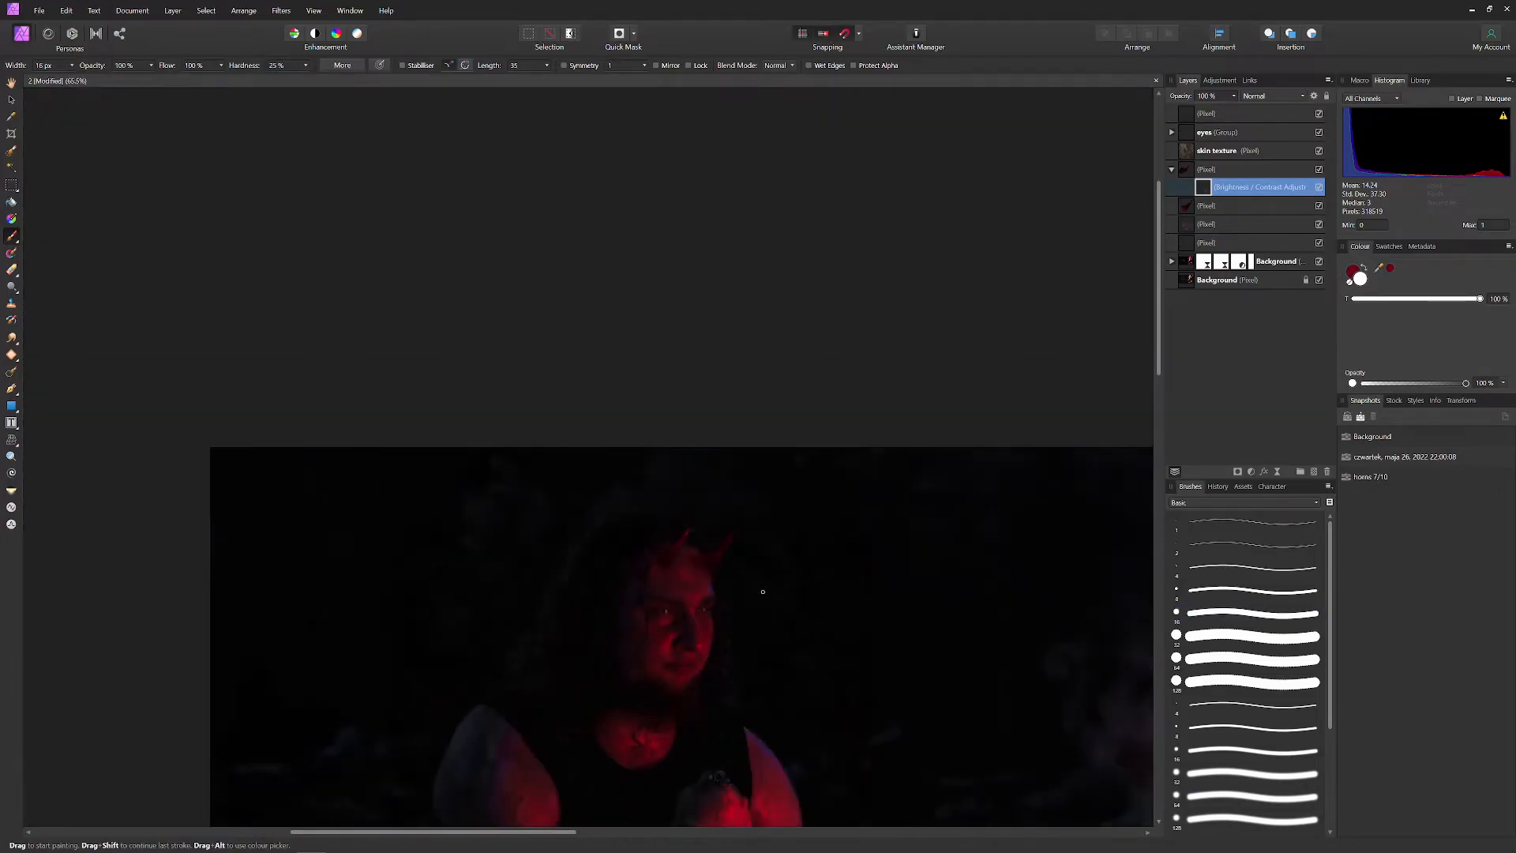
scroll(727, 552, "up", 4)
scroll(709, 532, "up", 5)
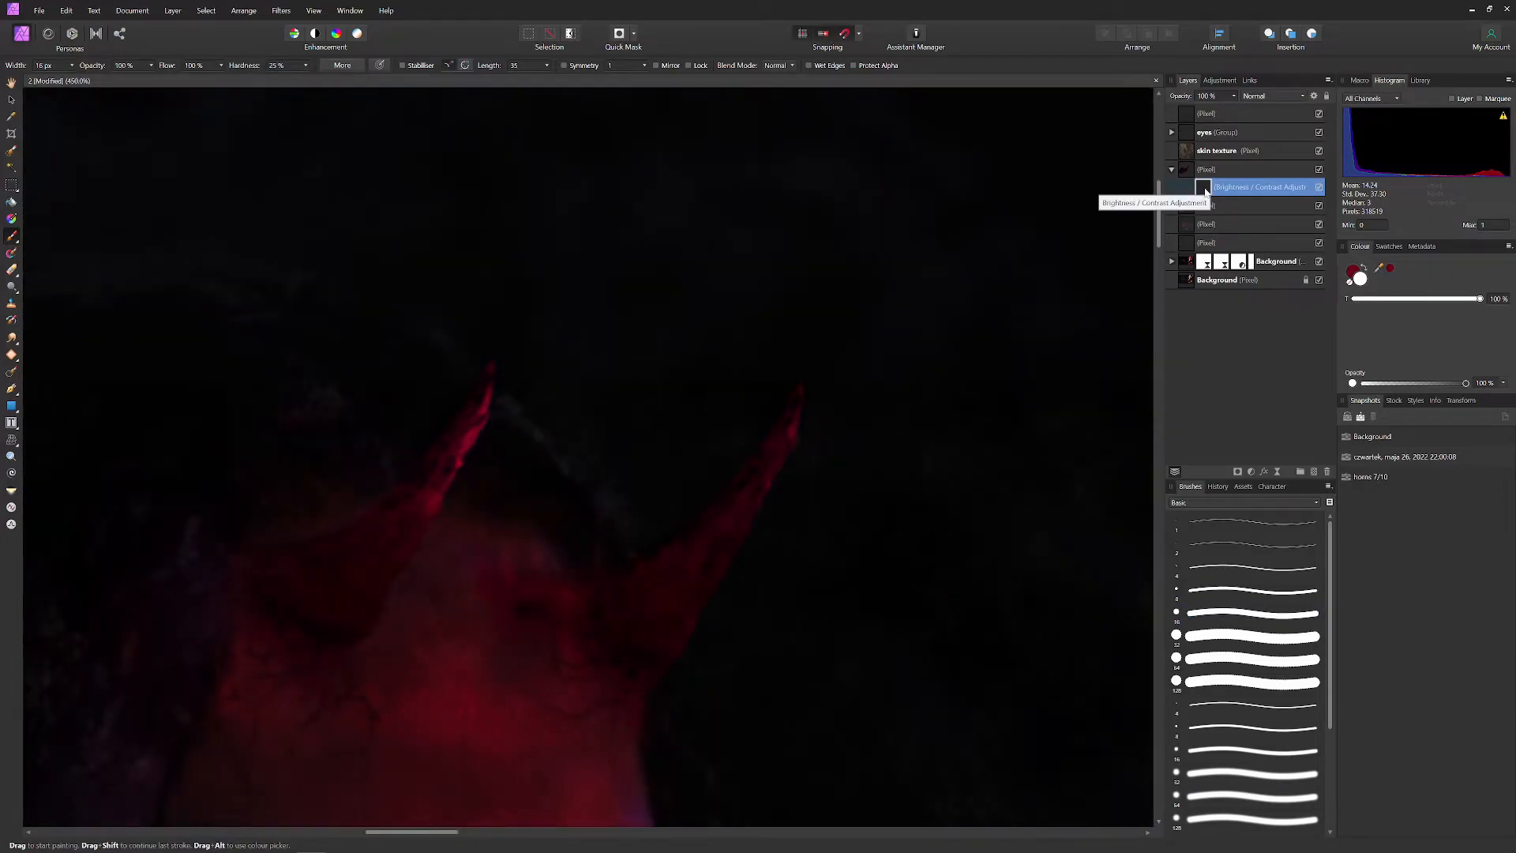
Give the other horn's layer its own copy of the Brightness / Contrast adjustment and select it for painting
key("ctrl+j")
left_click(1206, 212)
key("Delete")
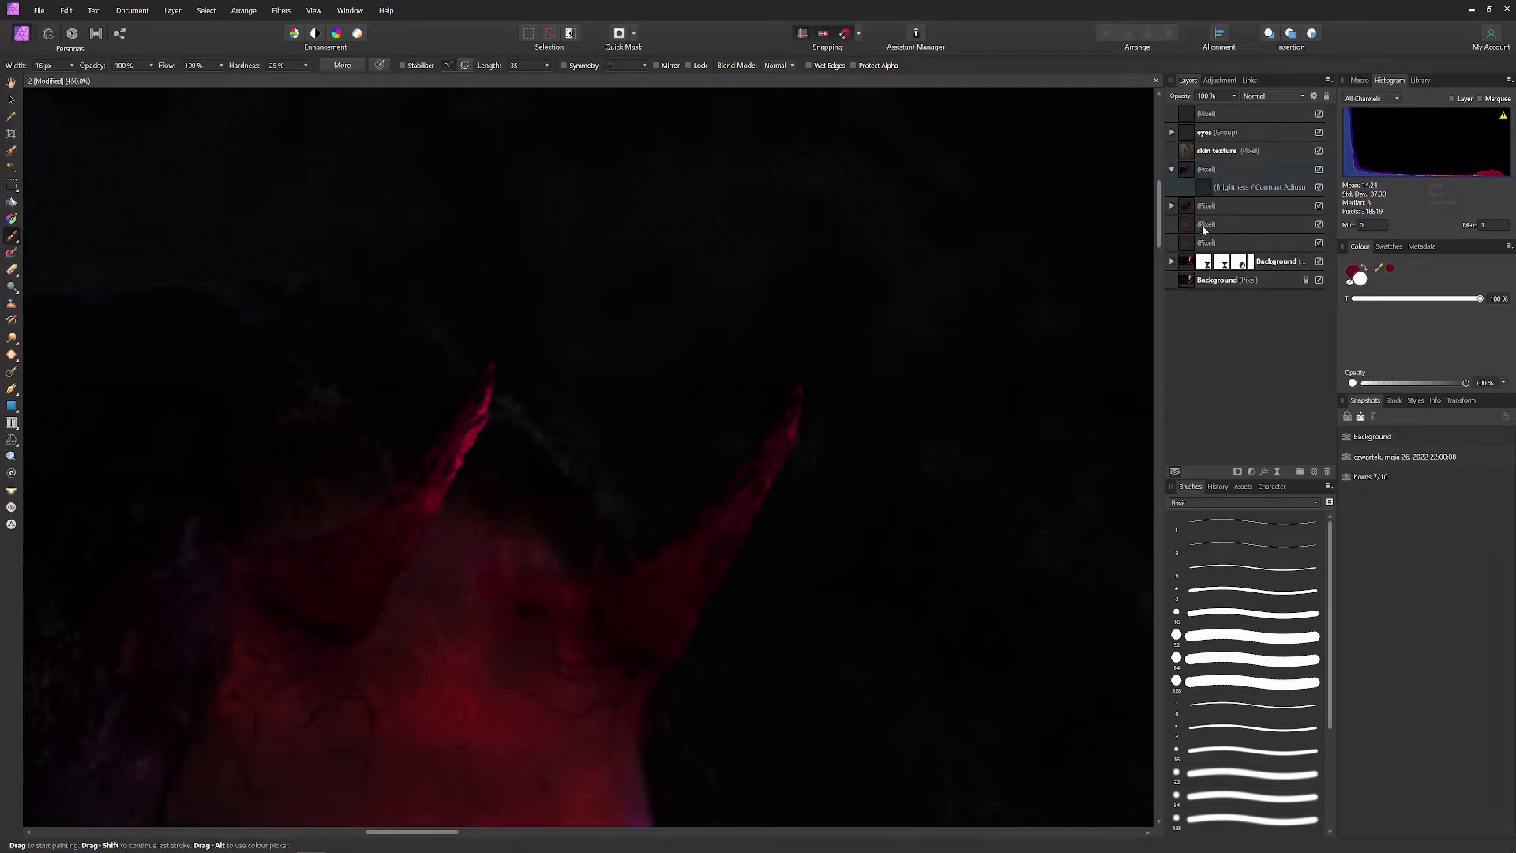
left_click(1172, 207)
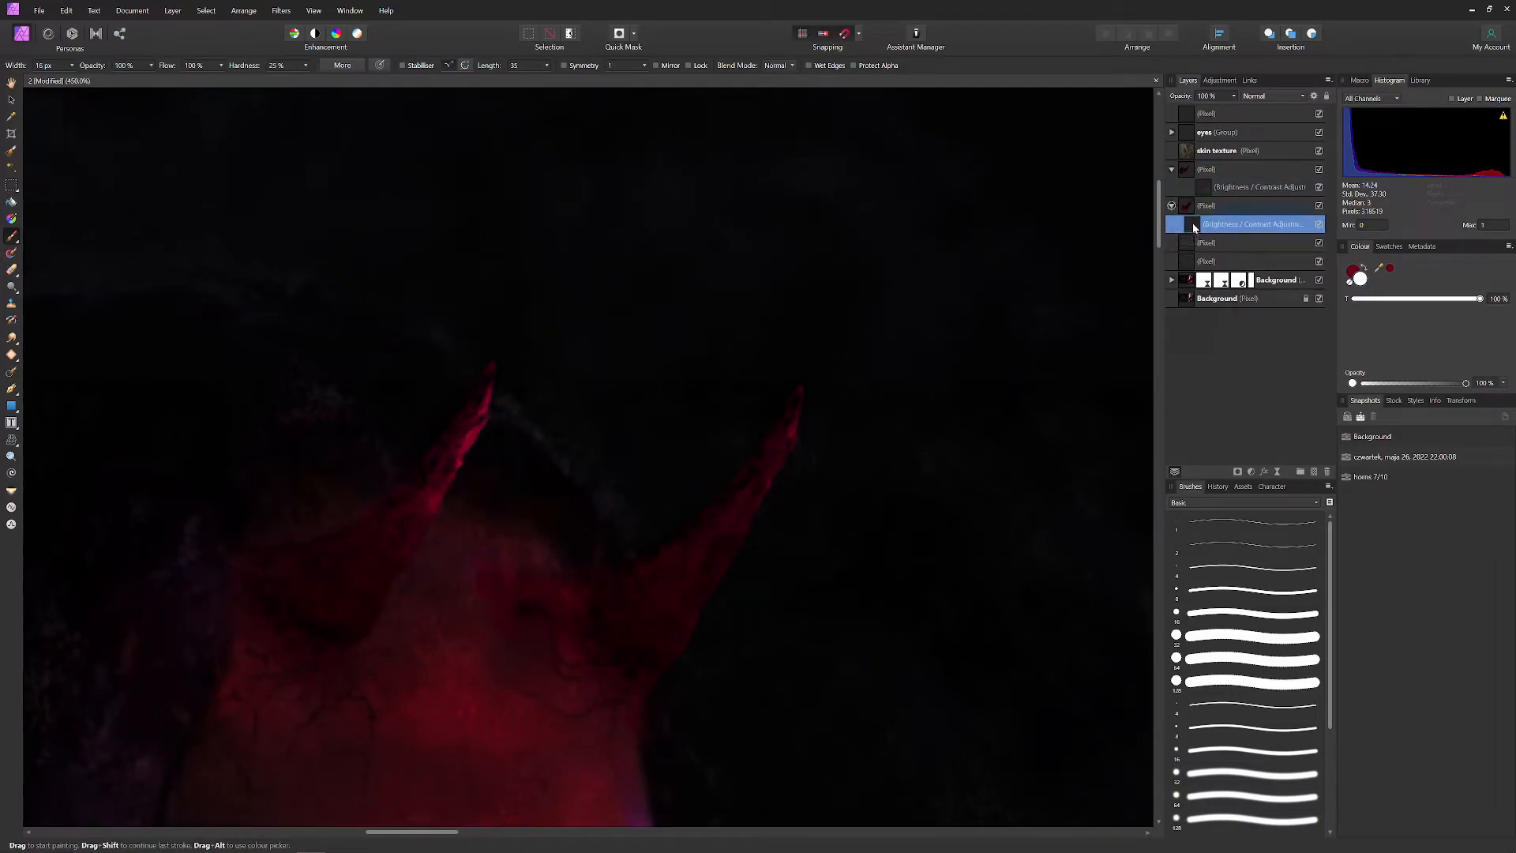
scroll(837, 601, "down", 6)
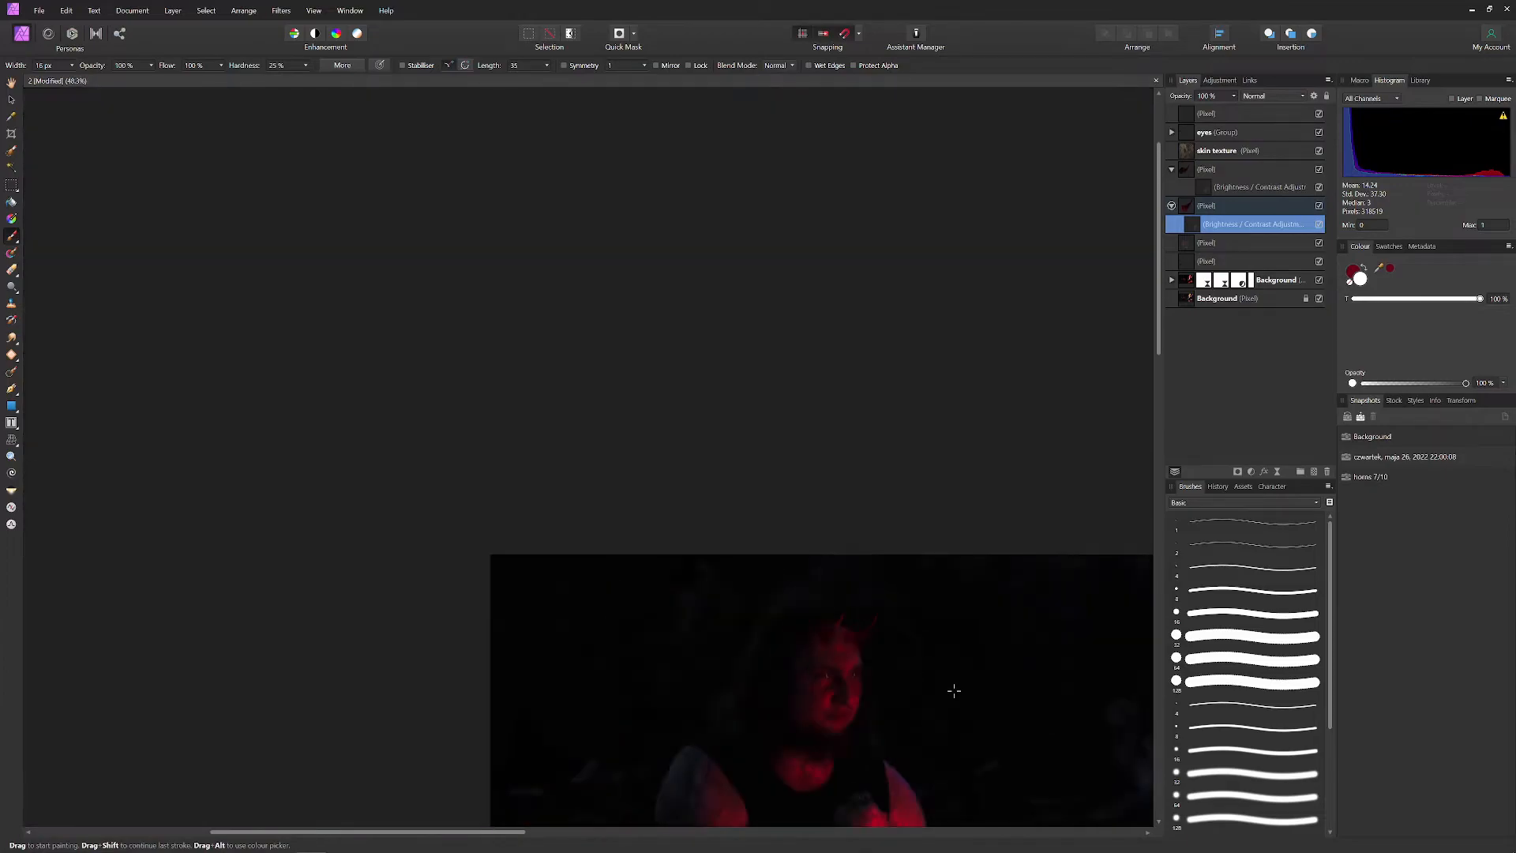
scroll(632, 443, "up", 8)
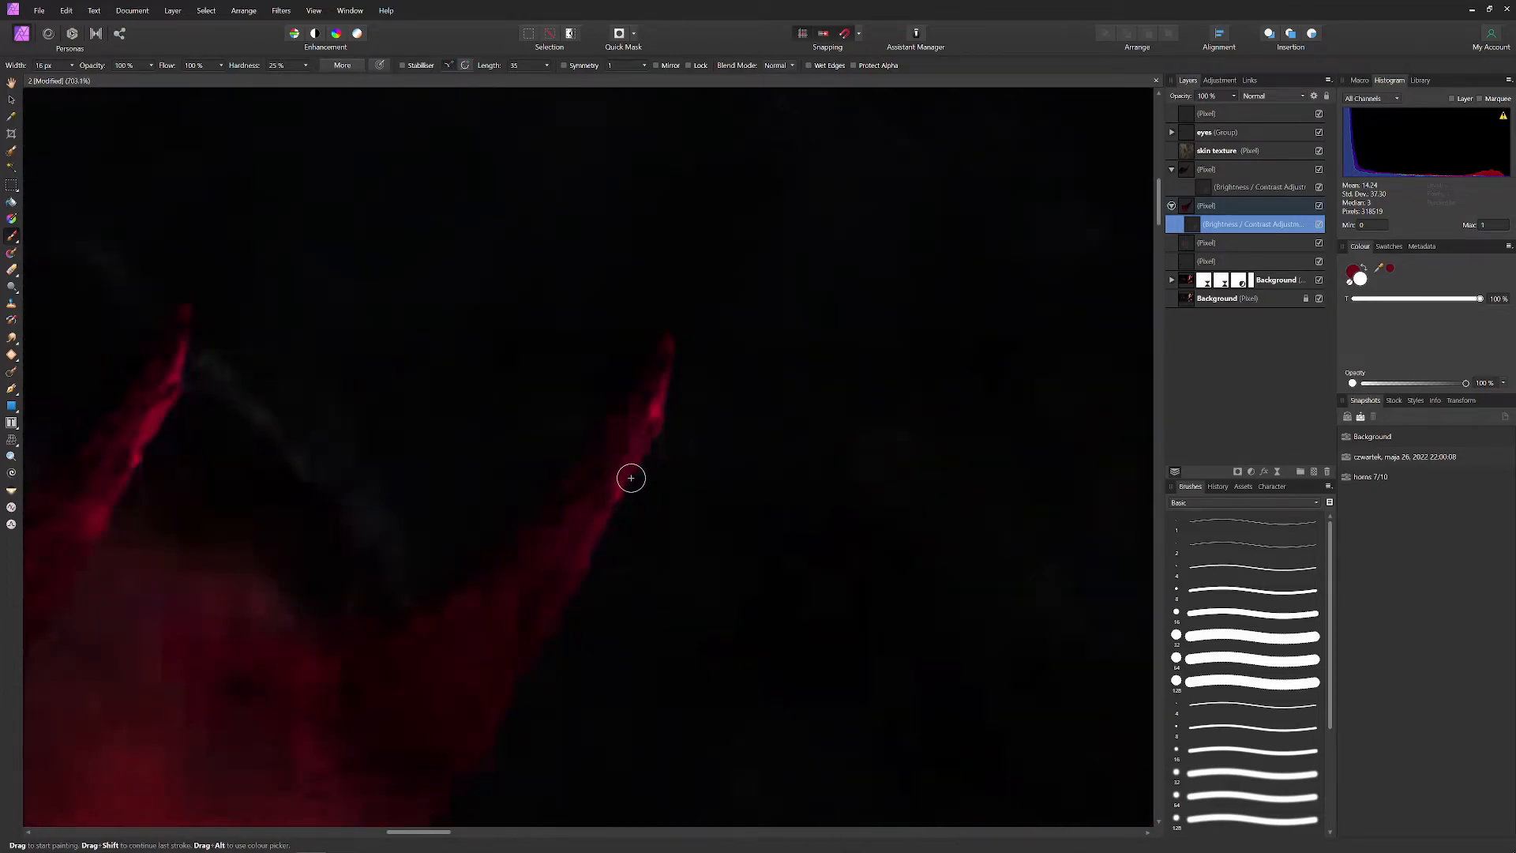
Place the green side-view motorcycle photo from the "harley" stock images into the campfire composite
scroll(631, 499, "down", 8)
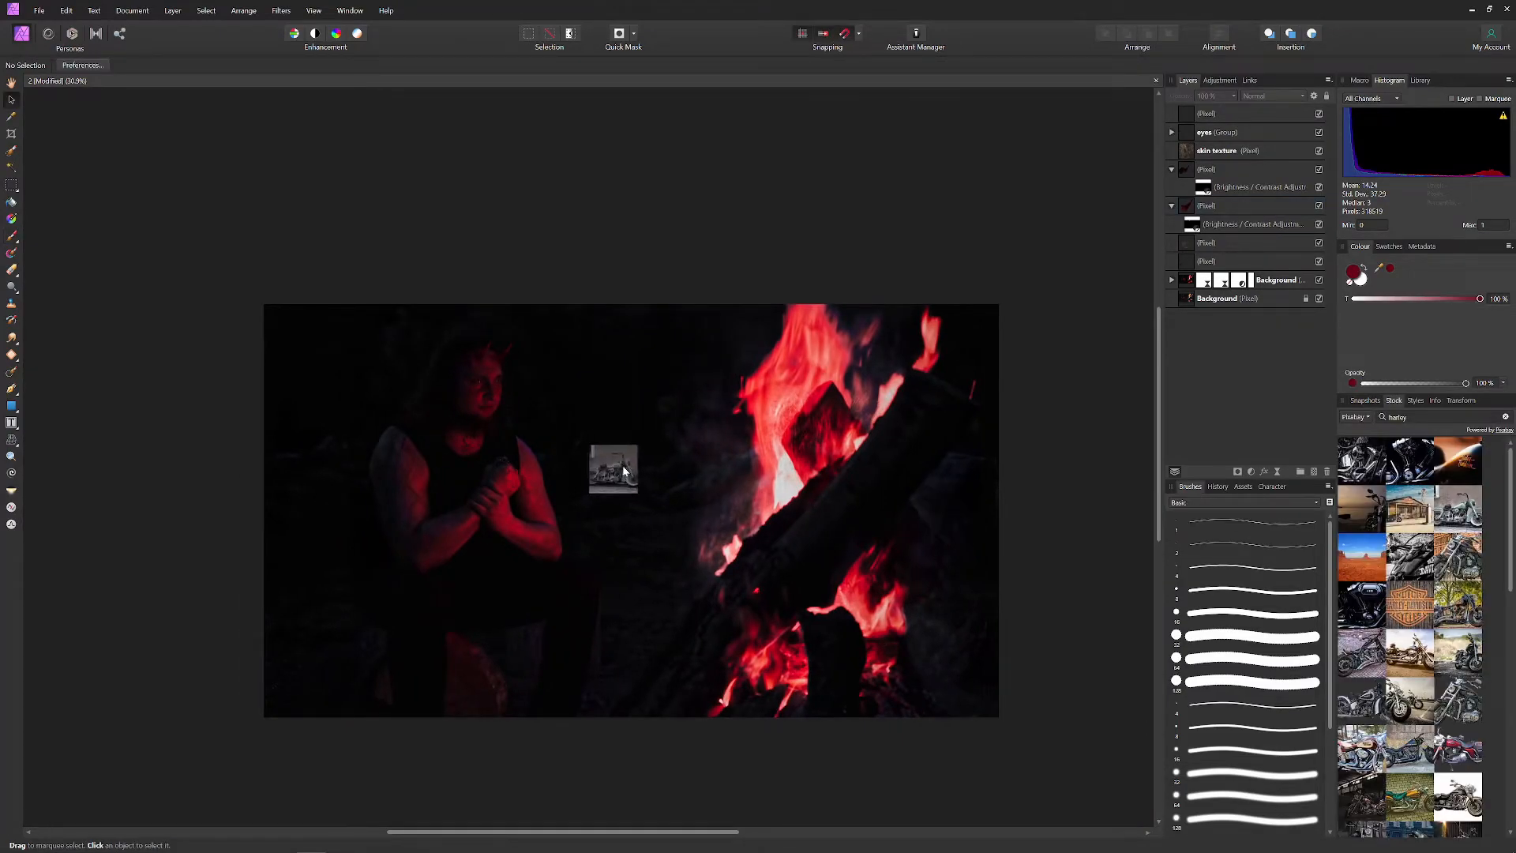
left_click_drag(623, 466, 623, 466)
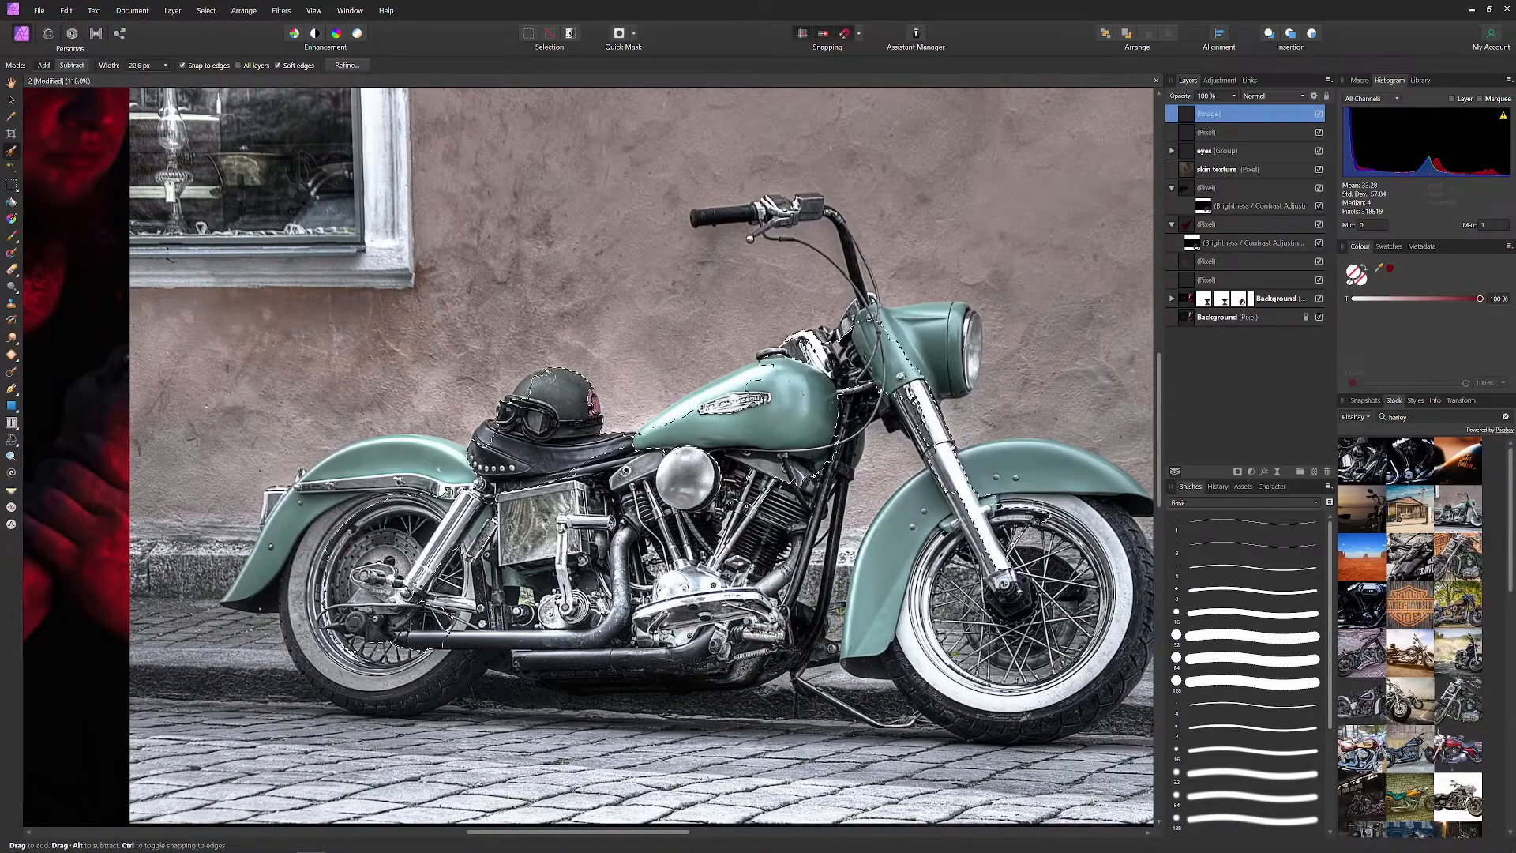
Select the motorcycle's front wheel and tyre edge in the placed photo with the Selection Brush
mouse_move(1039, 518)
left_mouse_down()
mouse_move(973, 506)
mouse_move(946, 676)
mouse_move(921, 684)
mouse_move(1000, 720)
mouse_move(891, 706)
left_mouse_up()
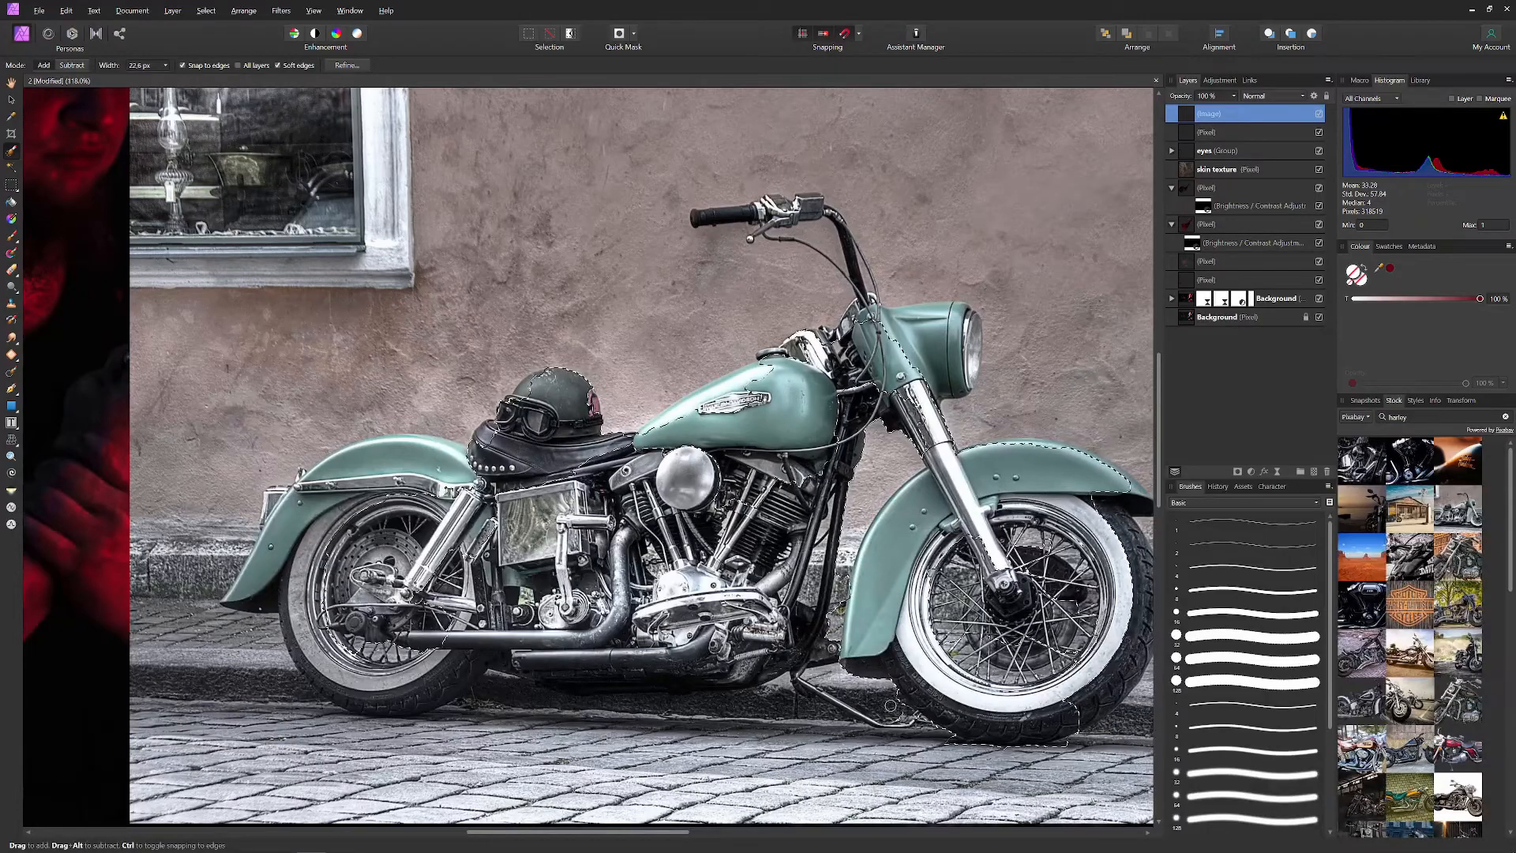
scroll(1002, 735, "up", 4)
mouse_move(1002, 734)
left_mouse_down()
mouse_move(755, 697)
mouse_move(979, 608)
mouse_move(1104, 403)
left_mouse_up()
left_click_drag(944, 443, 743, 442)
mouse_move(869, 316)
left_mouse_down()
mouse_move(796, 593)
mouse_move(857, 399)
left_mouse_up()
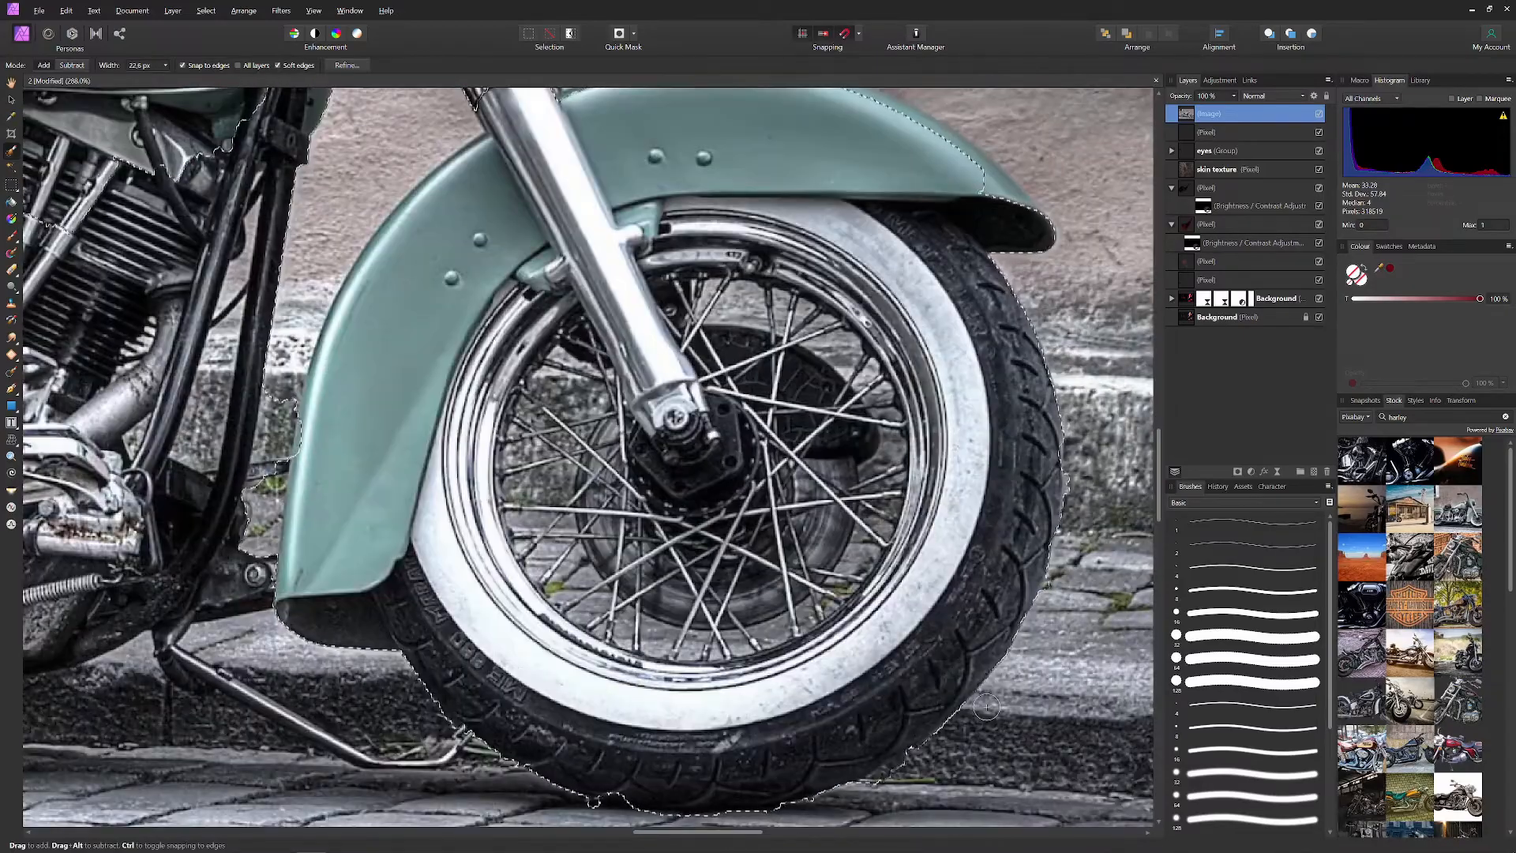
Refine the selection along the motorcycle's front fender, fork, handlebar and thin control cable, using a narrower brush for the details
scroll(695, 358, "up", 4)
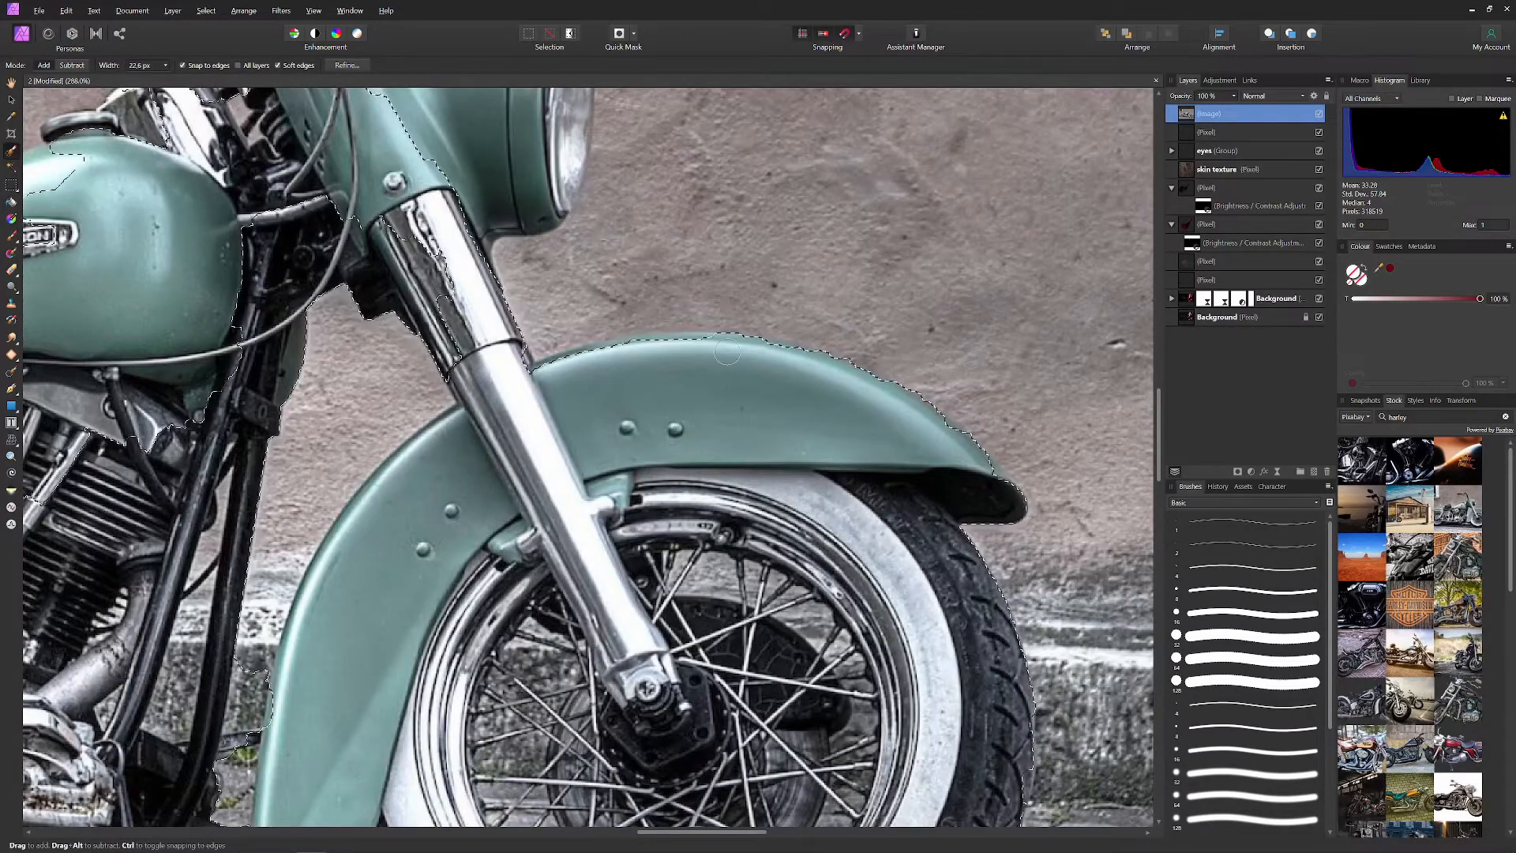
left_click_drag(728, 352, 932, 518)
mouse_move(659, 340)
left_mouse_down()
mouse_move(710, 258)
mouse_move(871, 385)
mouse_move(981, 577)
mouse_move(656, 340)
mouse_move(612, 369)
mouse_move(632, 356)
mouse_move(809, 406)
left_mouse_up()
scroll(710, 257, "down", 1)
scroll(612, 369, "up", 4)
left_click_drag(961, 372, 793, 314)
scroll(844, 487, "up", 2)
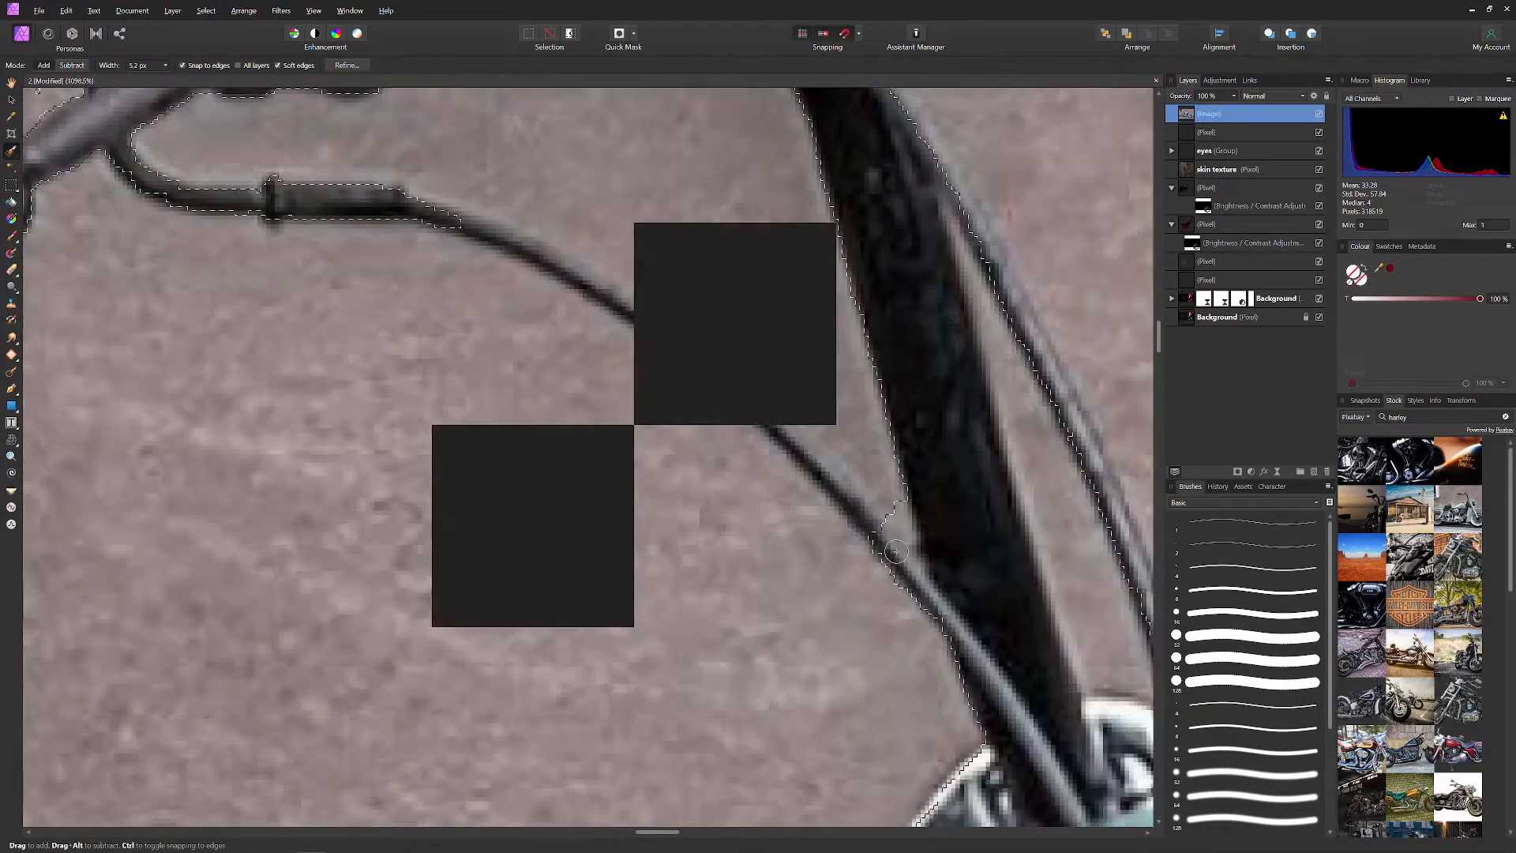
Extend the selection from the rear wheel across the seat to the fuel tank with a wide Selection Brush of about 149 px
scroll(844, 487, "down", 8)
key("bracketright")
key("bracketright")
key("bracketright")
key("bracketright")
key("bracketright")
key("bracketright")
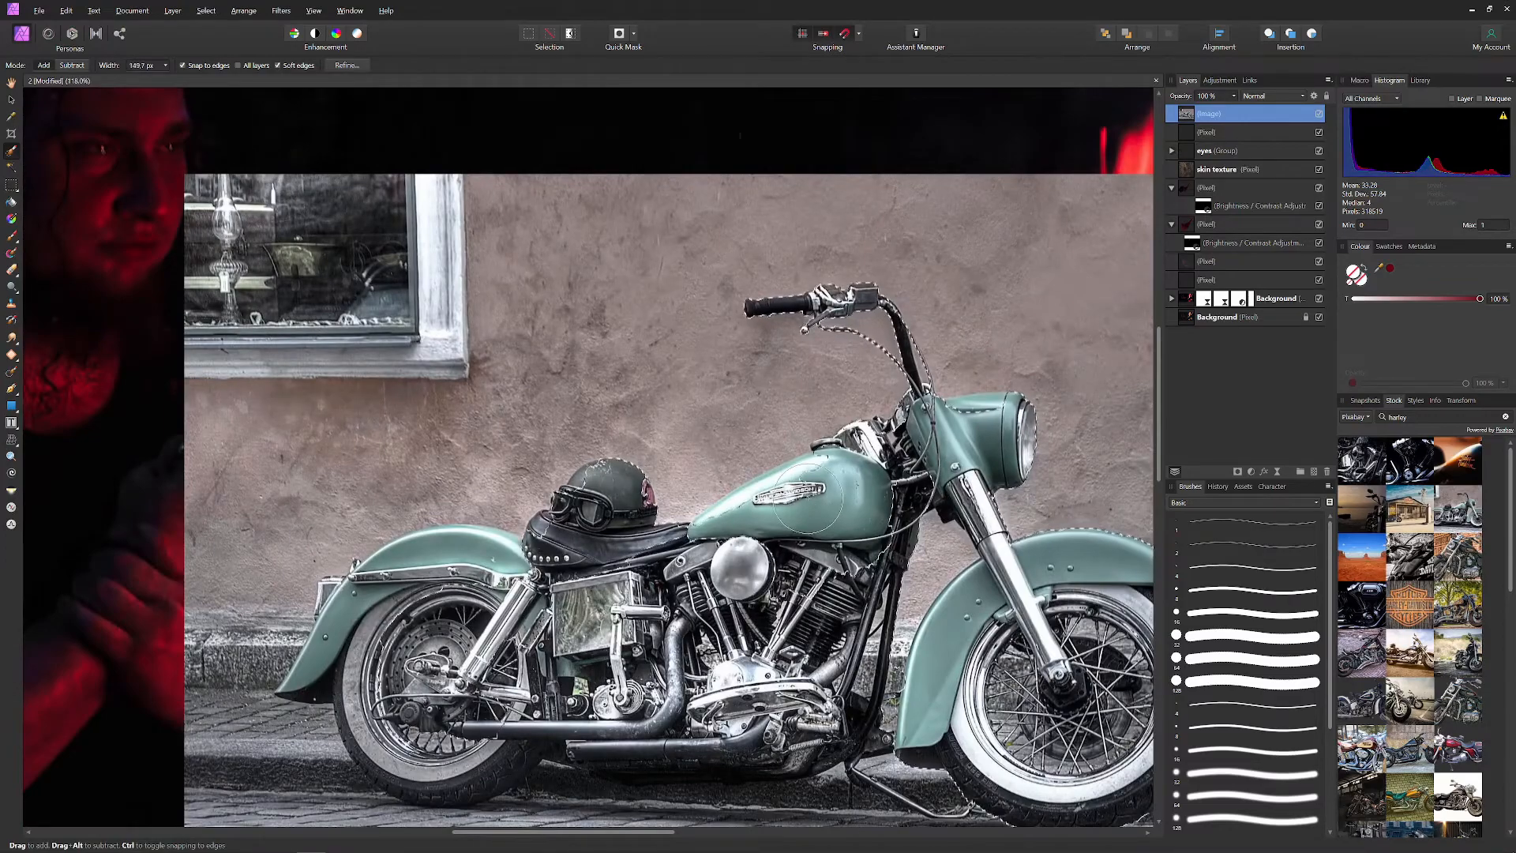
mouse_move(340, 648)
left_mouse_down()
mouse_move(506, 790)
mouse_move(900, 703)
mouse_move(844, 608)
mouse_move(858, 457)
left_mouse_up()
scroll(900, 703, "up", 3)
key("bracketleft")
key("bracketleft")
key("bracketleft")
key("bracketleft")
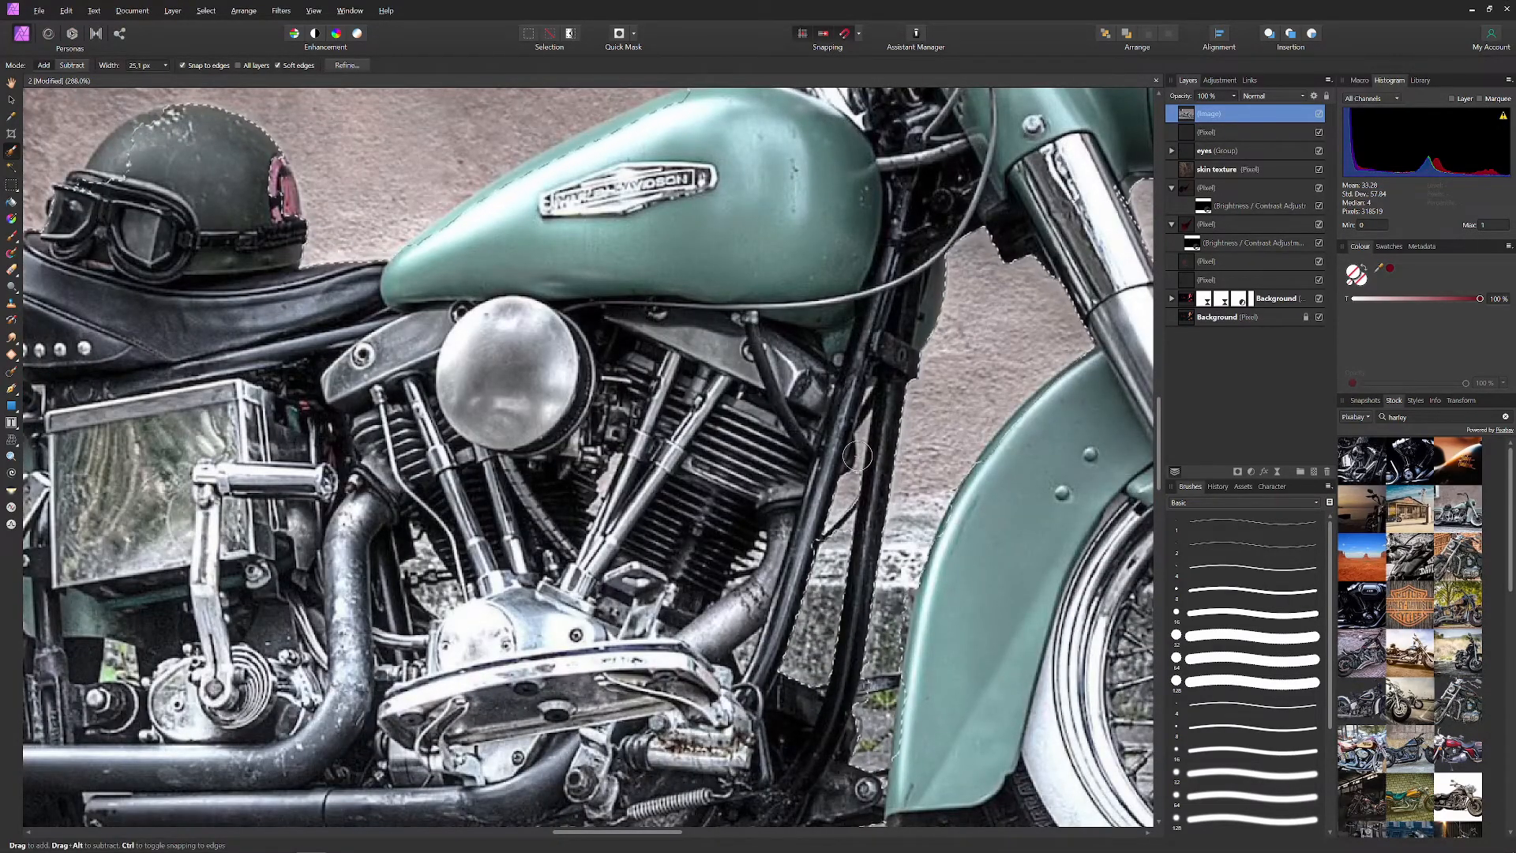
Refine the selection around the motorcycle's lower engine, exhaust pipes, rear wheel, rear fender and helmet with a 46 px Selection Brush
scroll(873, 469, "down", 3)
key("bracketright")
key("bracketright")
key("bracketright")
mouse_move(750, 632)
left_mouse_down()
mouse_move(232, 667)
mouse_move(827, 669)
left_mouse_up()
mouse_move(677, 578)
left_mouse_down()
mouse_move(698, 548)
mouse_move(608, 639)
left_mouse_up()
left_click_drag(608, 668, 794, 674)
left_click_drag(474, 640, 584, 695)
scroll(368, 495, "up", 4)
scroll(368, 495, "left", 1)
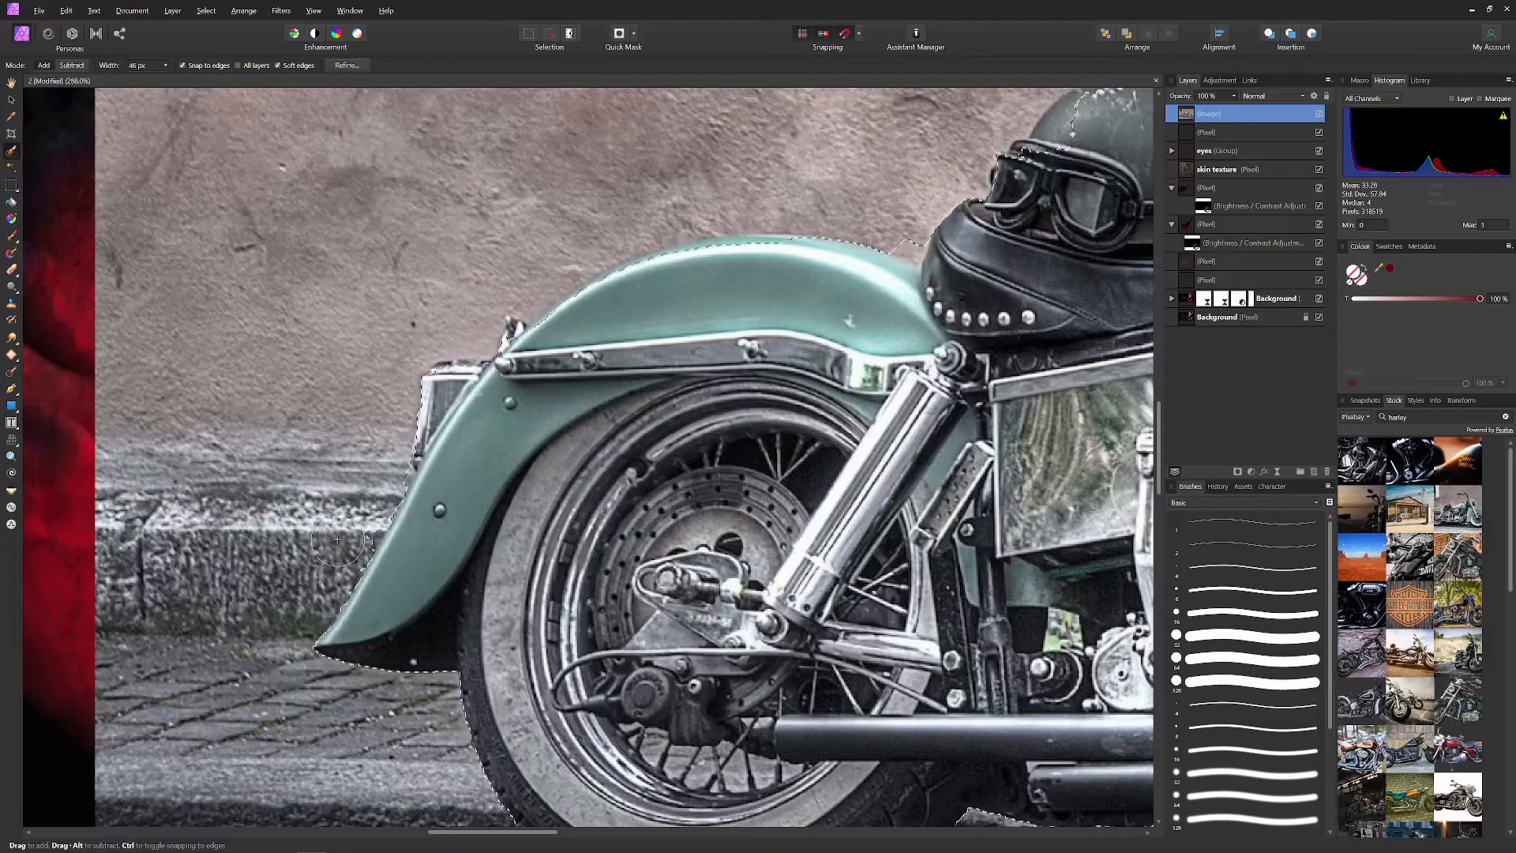
left_click_drag(1074, 153, 835, 318)
scroll(357, 506, "down", 5)
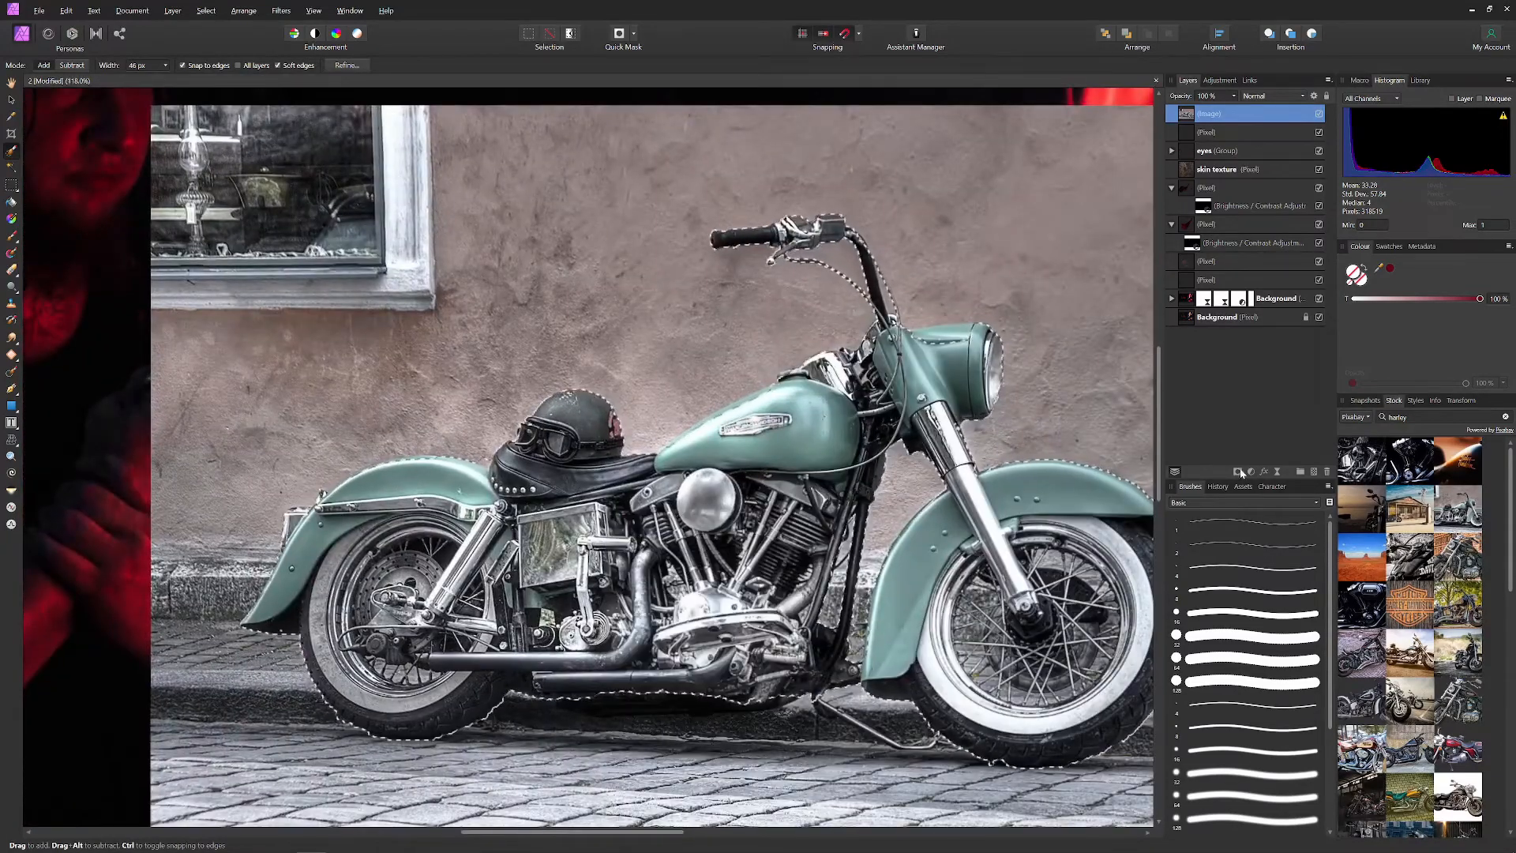
Mask the motorcycle photo to the selection, save the document and clear the selection
left_click(1238, 471)
scroll(813, 496, "down", 5)
key("ctrl+s")
key("ctrl+d")
Scale down the cut-out motorcycle and position it between the man and the fire, trying out its layer blend mode
left_click_drag(925, 500, 819, 456)
scroll(805, 469, "down", 2)
key("v")
left_click(797, 474)
left_click(1268, 97)
left_click(1255, 279)
left_click_drag(868, 341, 807, 379)
left_click_drag(654, 522, 651, 502)
left_click(1268, 95)
scroll(1267, 197, "down", 3)
scroll(1266, 301, "up", 3)
Add an HSL Shift adjustment to the motorcycle, lower its saturation and luminosity, and shift its green hues toward red
left_click(1266, 112)
left_click(1252, 472)
left_click(1152, 515)
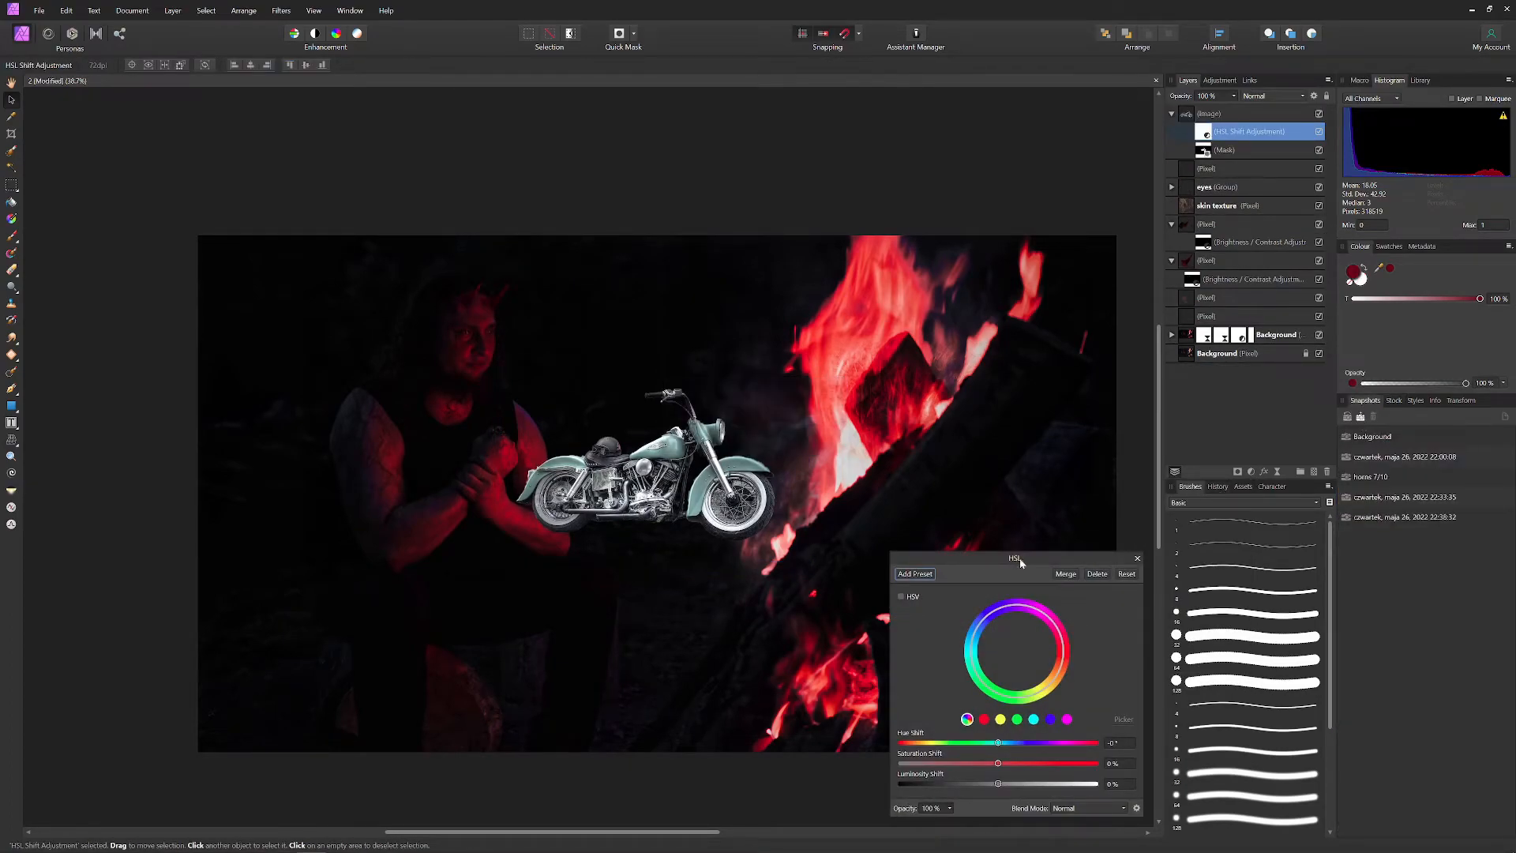
left_click_drag(1019, 557, 1171, 339)
left_click_drag(1151, 545, 1117, 545)
left_click_drag(1150, 566, 1085, 566)
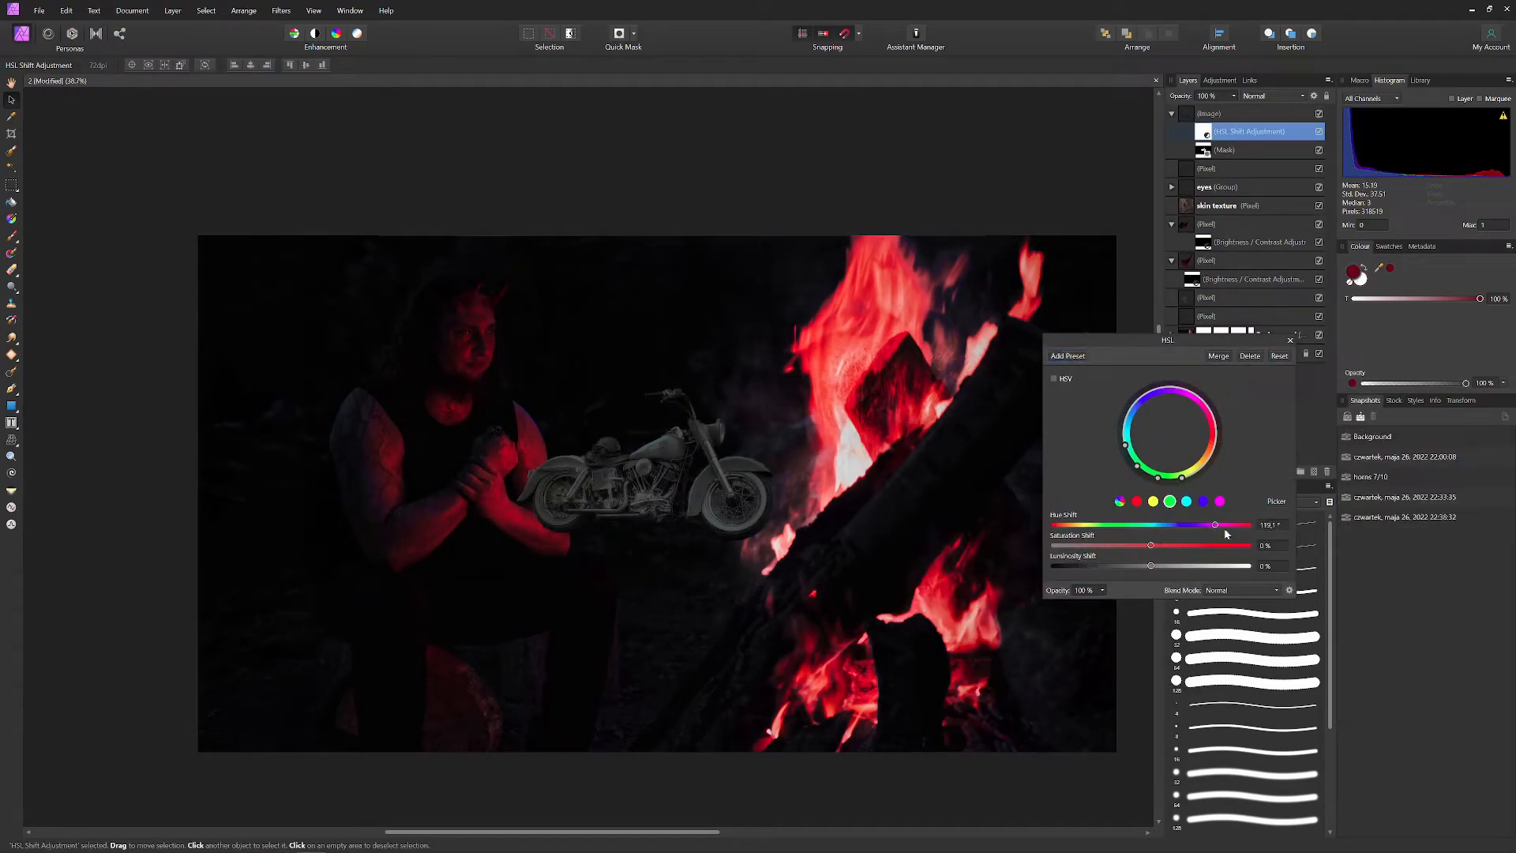
left_click(1169, 500)
left_click_drag(1150, 525, 1262, 537)
Darken the motorcycle with a Brightness / Contrast adjustment at -49% brightness and reduced contrast, and reposition it closer to the fire
mouse_move(644, 483)
left_mouse_down()
mouse_move(620, 436)
mouse_move(629, 464)
left_mouse_up()
left_click_drag(749, 464, 733, 416)
left_click(1251, 471)
left_click(1104, 526)
left_click(1112, 551)
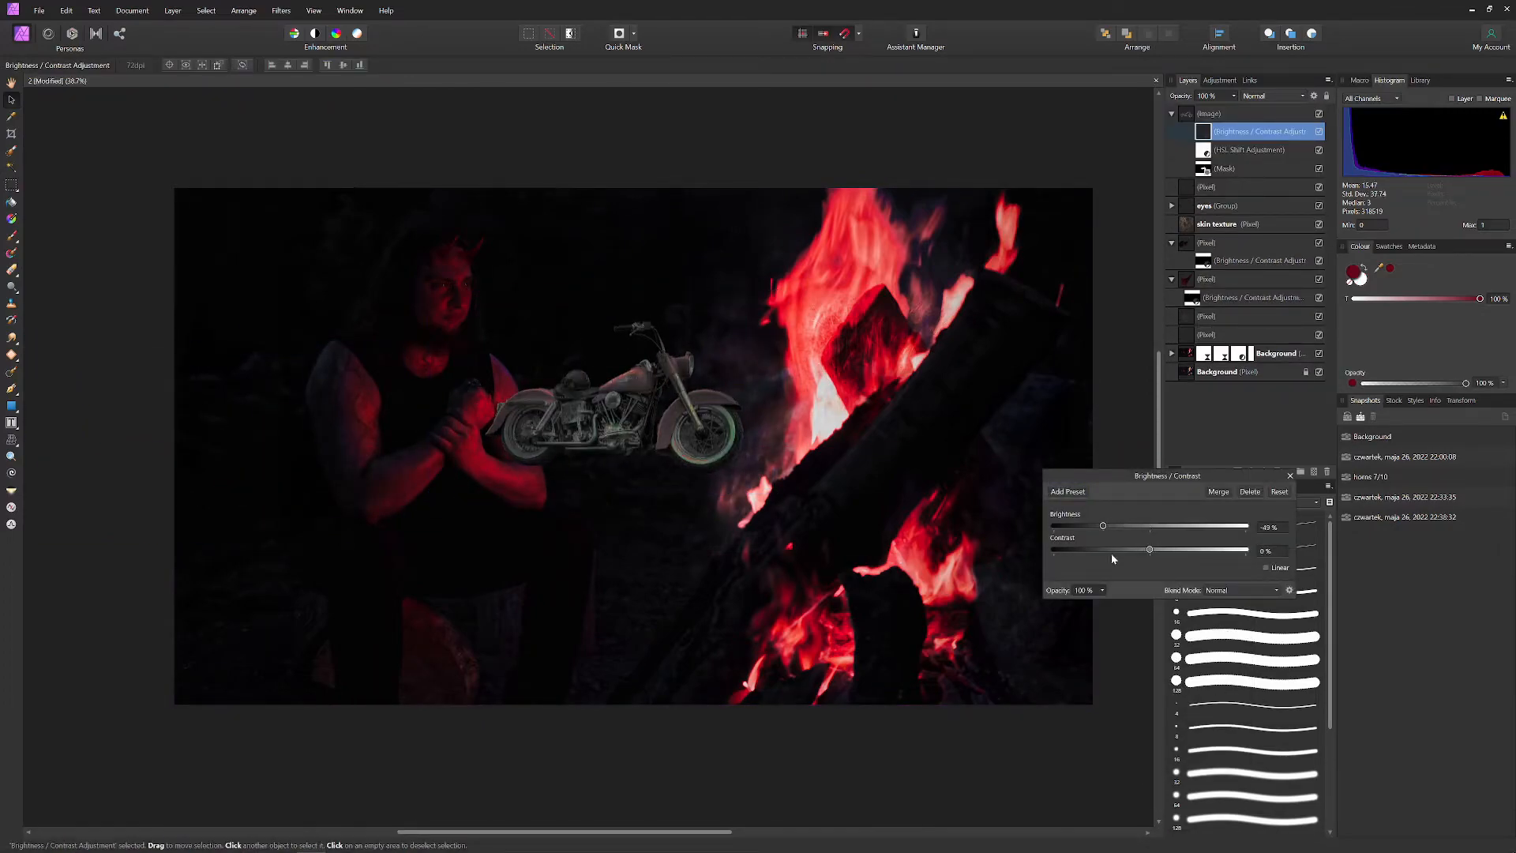
left_click(1291, 476)
mouse_move(609, 432)
left_mouse_down()
mouse_move(668, 474)
mouse_move(752, 462)
mouse_move(647, 441)
mouse_move(713, 433)
mouse_move(625, 422)
left_mouse_up()
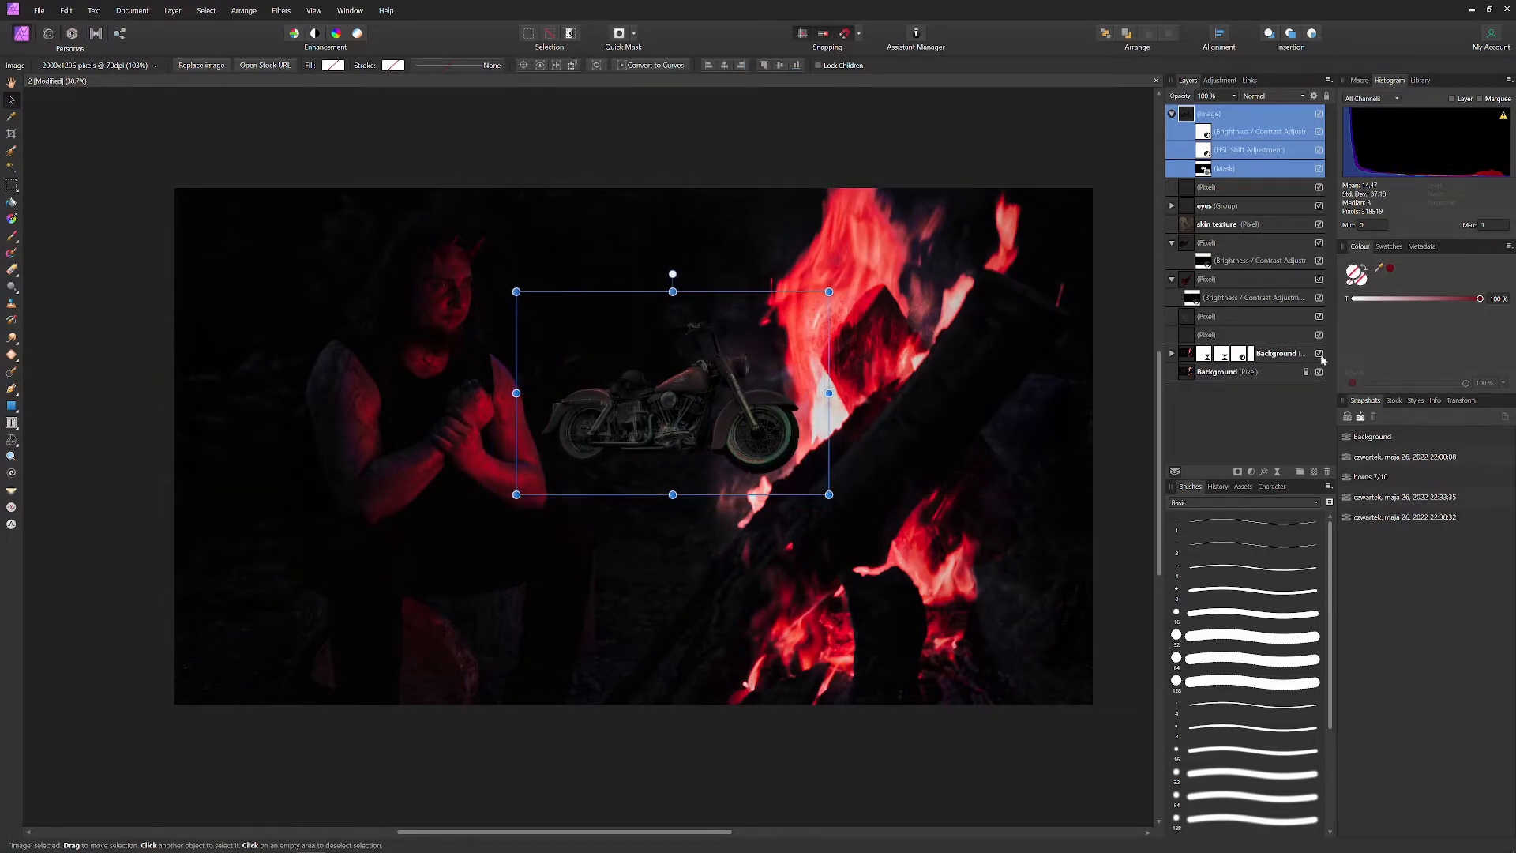
Make two rasterised copies of the adjusted Background layer, save, and place the motorcycle layer between the copies
left_click(1184, 358)
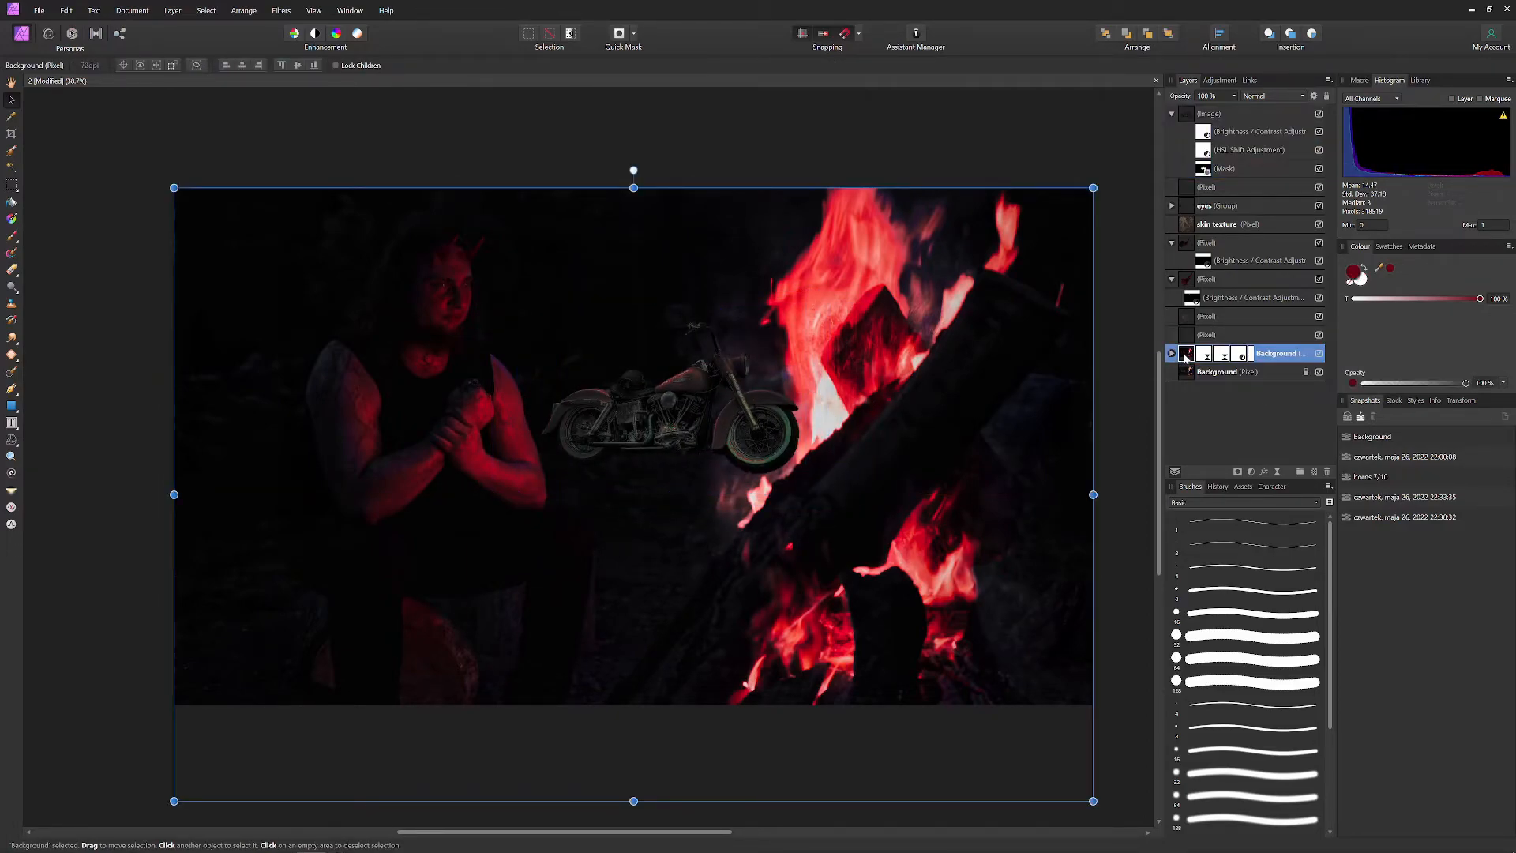
key("ctrl+j")
right_click(1184, 356)
left_click(1120, 567)
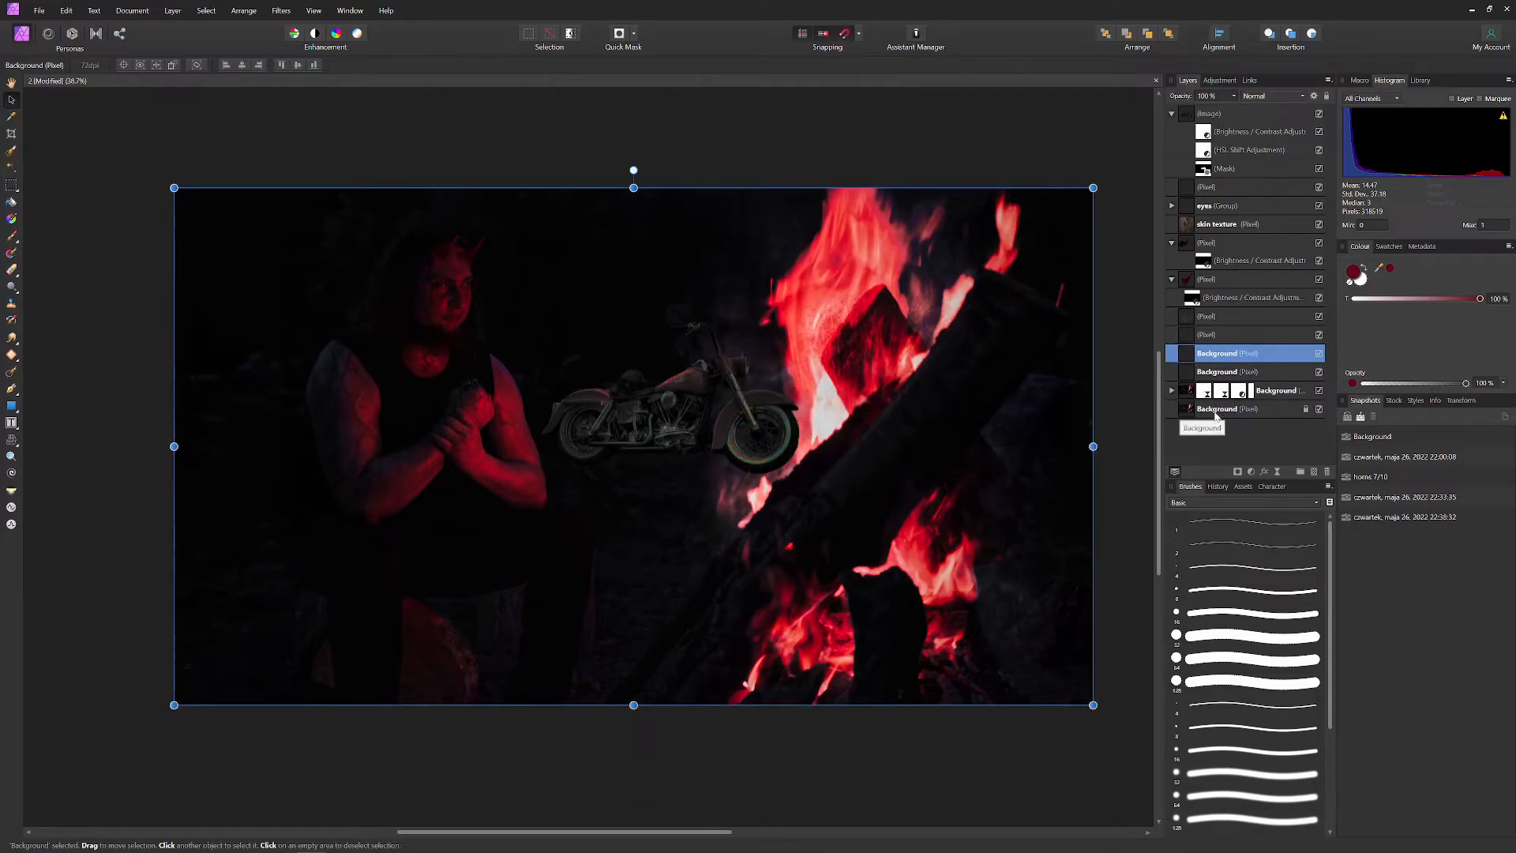
key("ctrl+s")
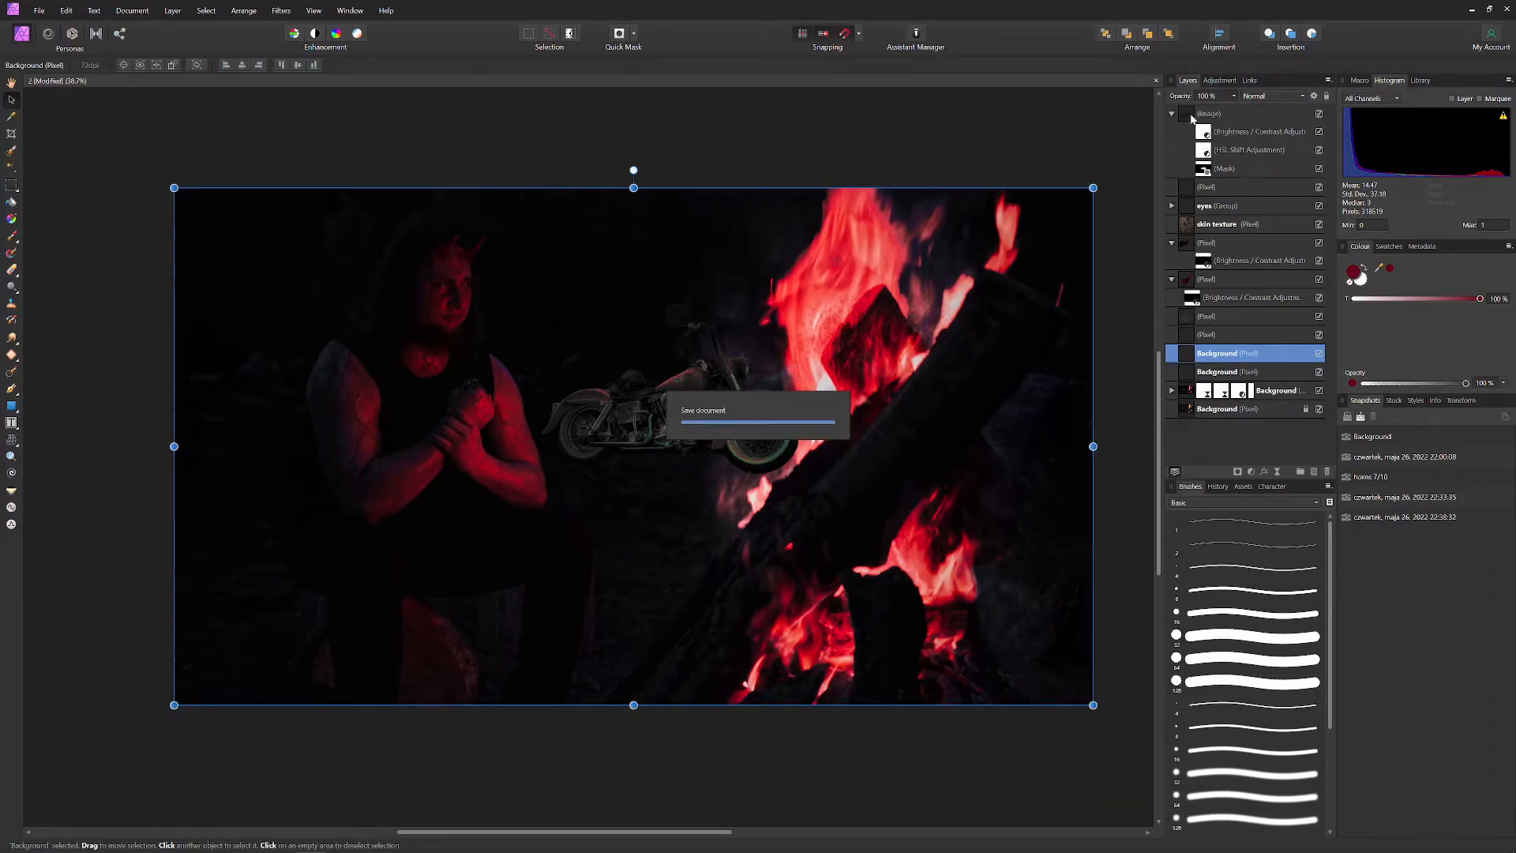
left_click_drag(1195, 378, 1191, 369)
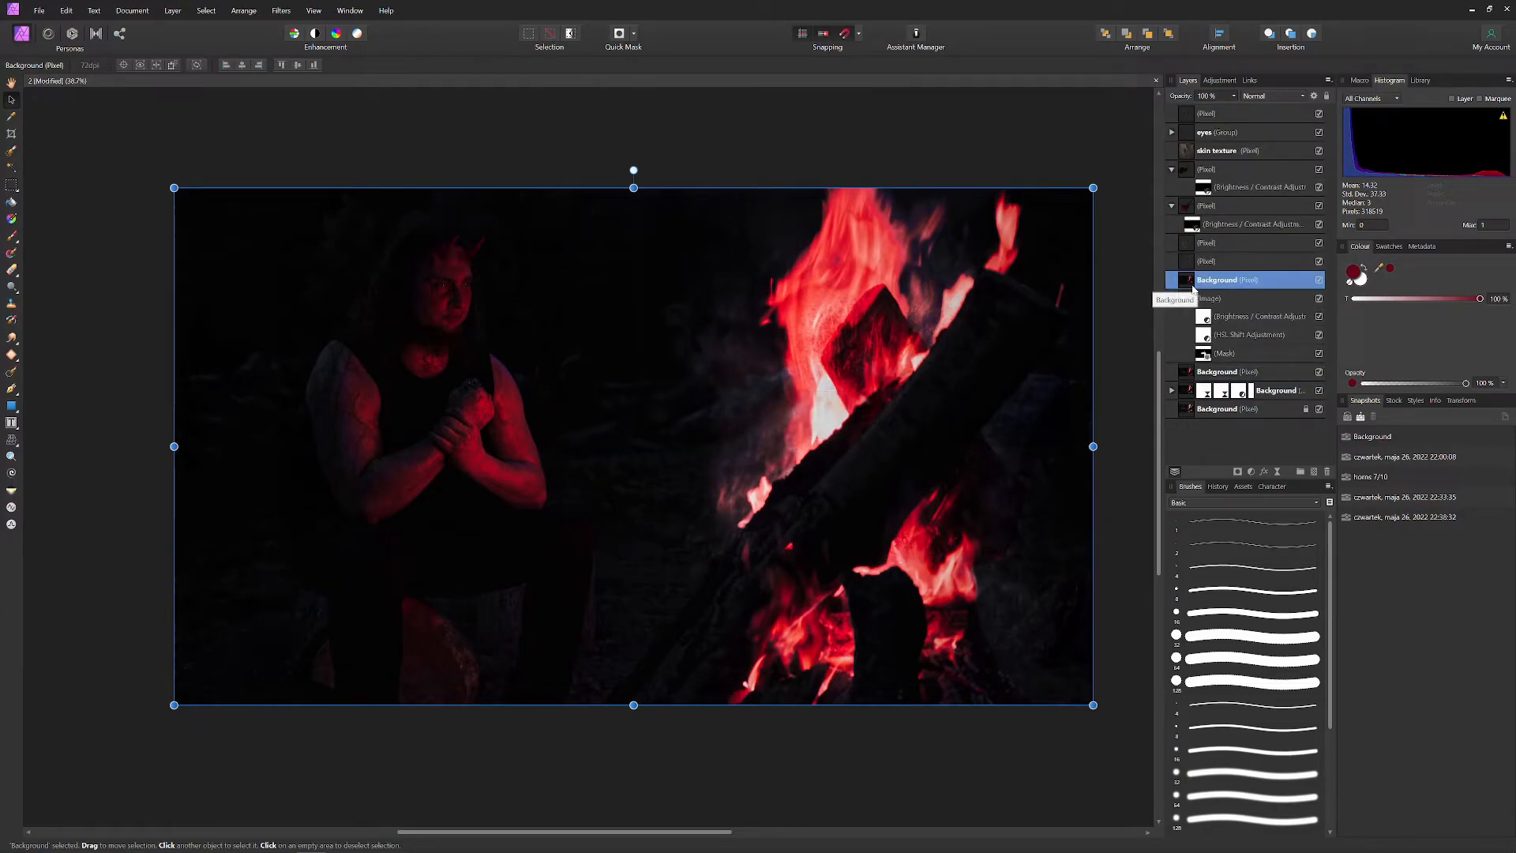
Select the man's side of the image with the Selection Brush and mask the upper Background copy to it
left_click(12, 152)
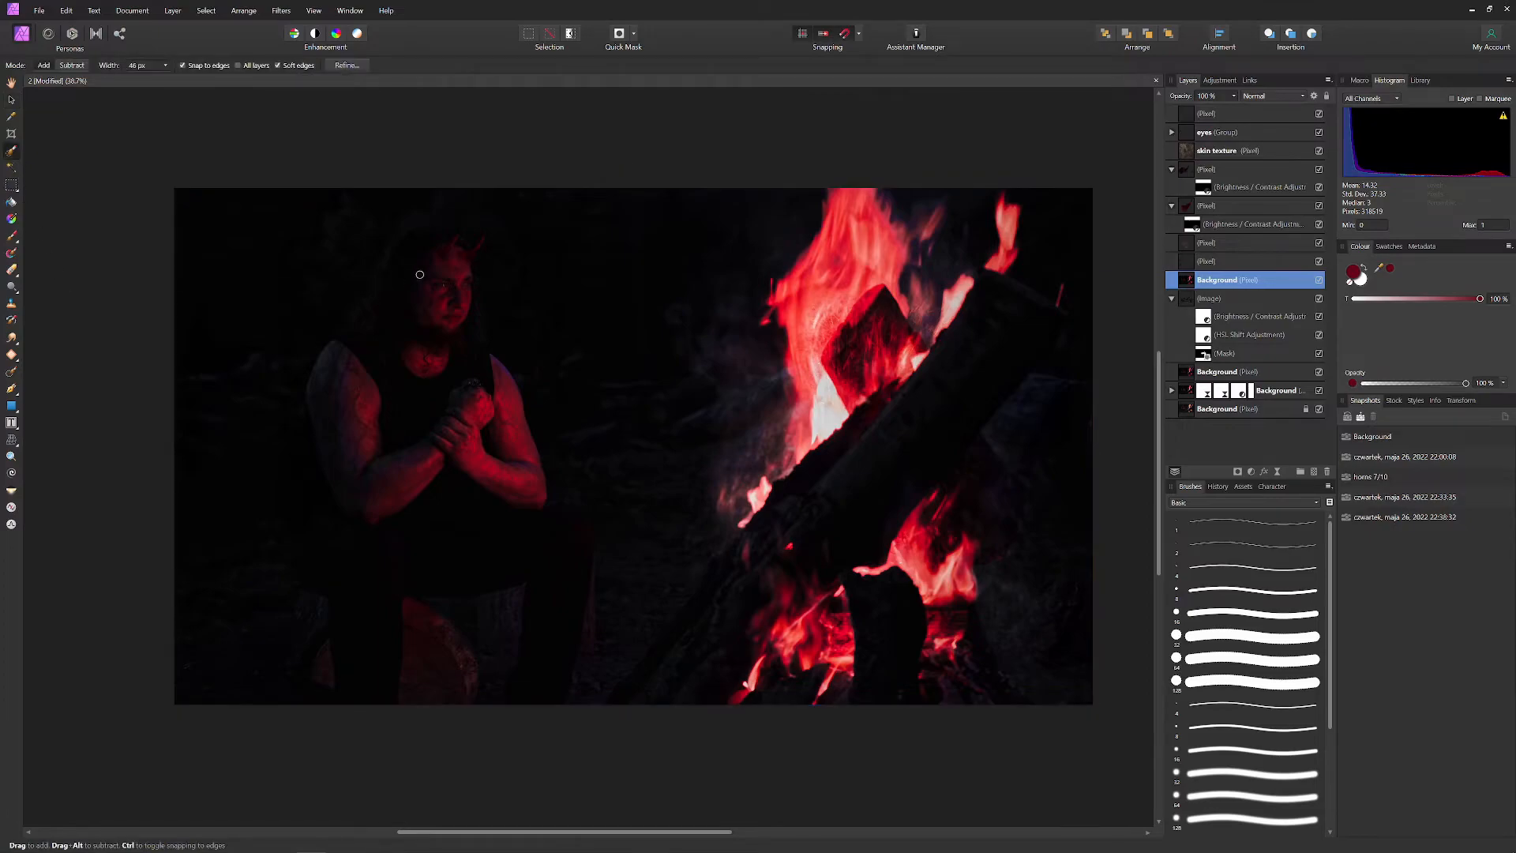
mouse_move(434, 285)
left_mouse_down()
mouse_move(427, 459)
mouse_move(480, 531)
mouse_move(494, 632)
mouse_move(486, 585)
mouse_move(510, 554)
mouse_move(531, 564)
mouse_move(531, 543)
mouse_move(549, 563)
mouse_move(526, 539)
mouse_move(498, 592)
mouse_move(405, 389)
mouse_move(434, 240)
mouse_move(380, 232)
mouse_move(417, 623)
mouse_move(308, 210)
left_mouse_up()
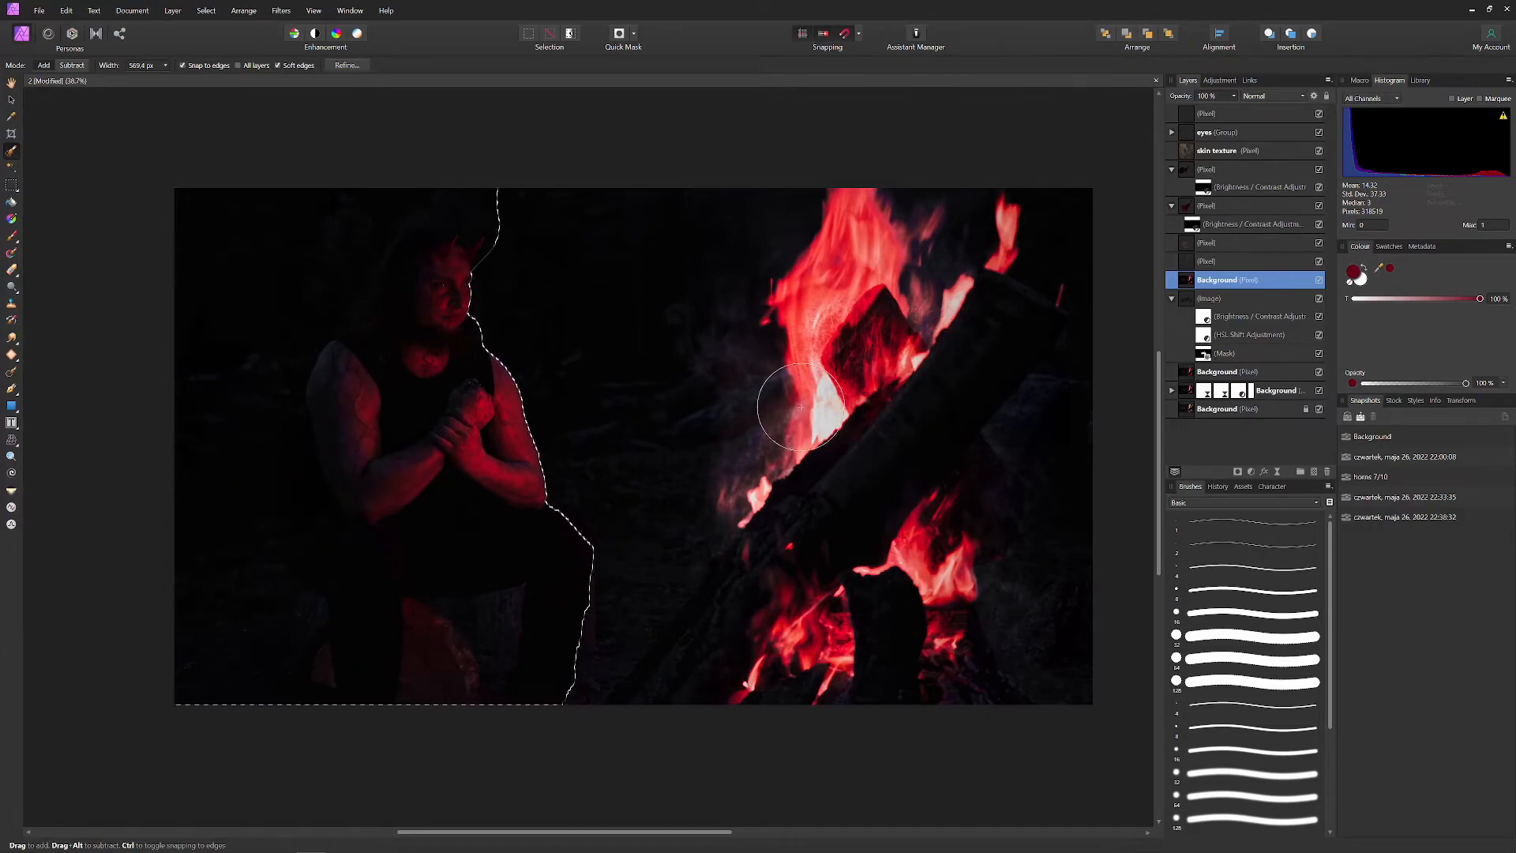
left_click(1238, 472)
key("ctrl+d")
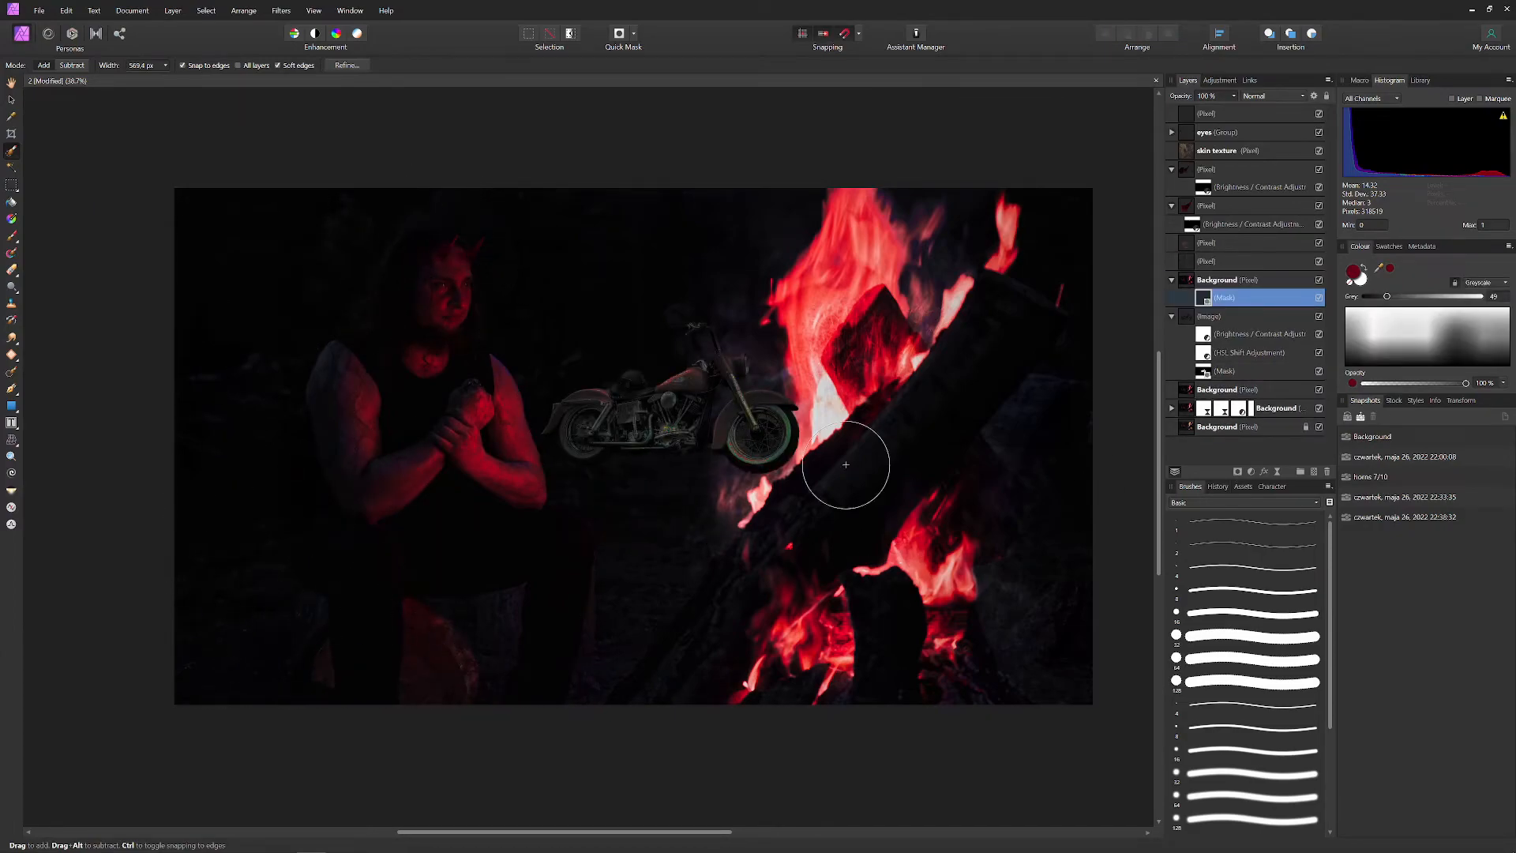
Shrink the motorcycle and move it partly behind the man's arm
key("v")
left_click(617, 451)
left_click(1212, 316)
left_click_drag(711, 390, 624, 428)
left_click_drag(741, 309, 692, 340)
mouse_move(604, 446)
left_mouse_down()
mouse_move(621, 431)
mouse_move(624, 451)
left_mouse_up()
Add a Clarity filter and a dark red Lens Filter adjustment to the motorcycle image
double_click(1203, 335)
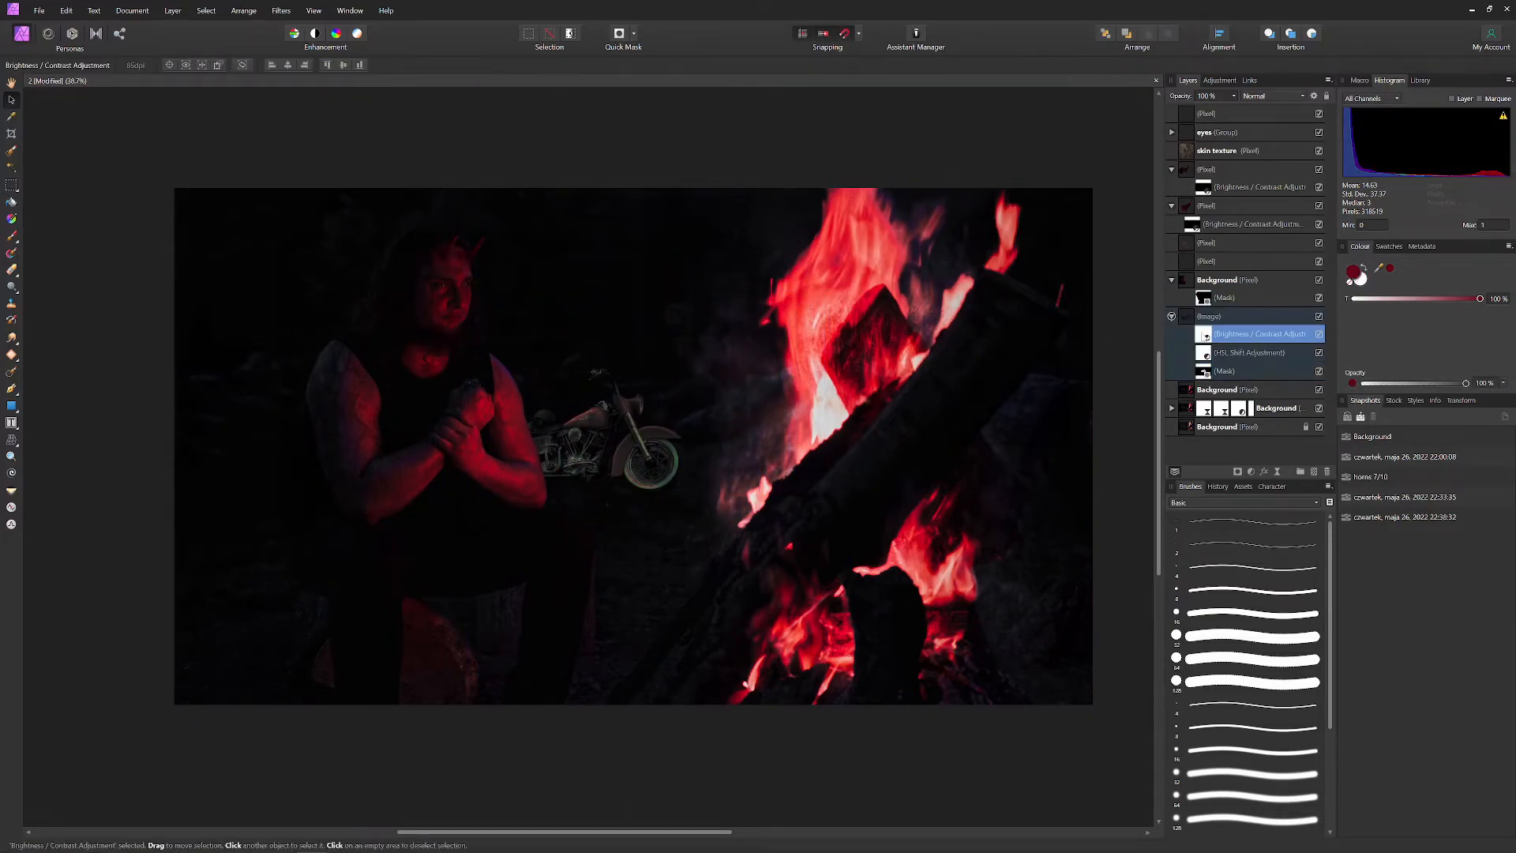
left_click(1208, 316)
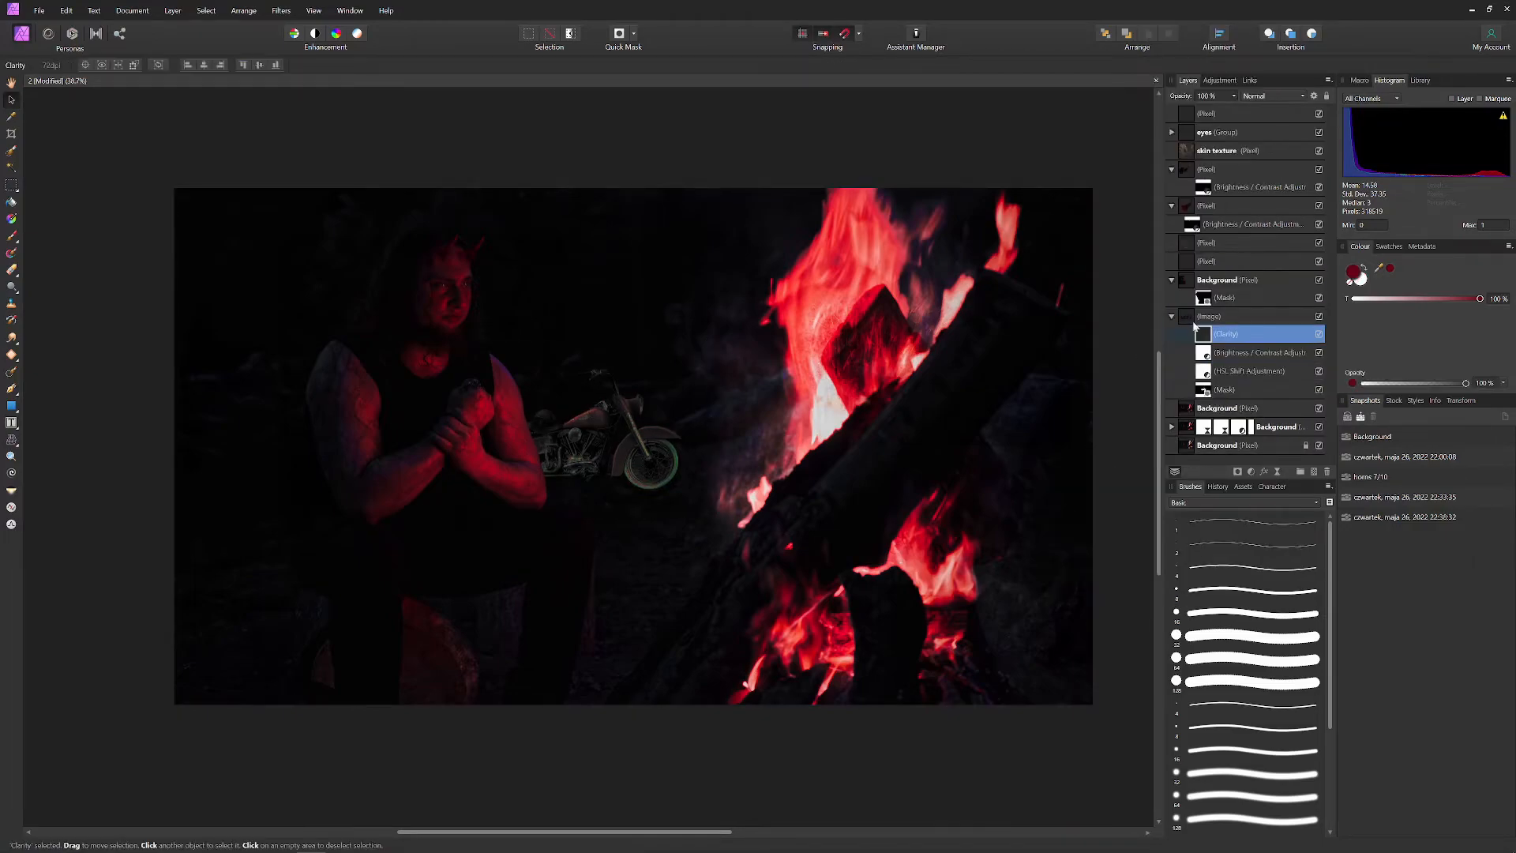
left_click(1068, 532)
left_click_drag(1070, 570, 1041, 571)
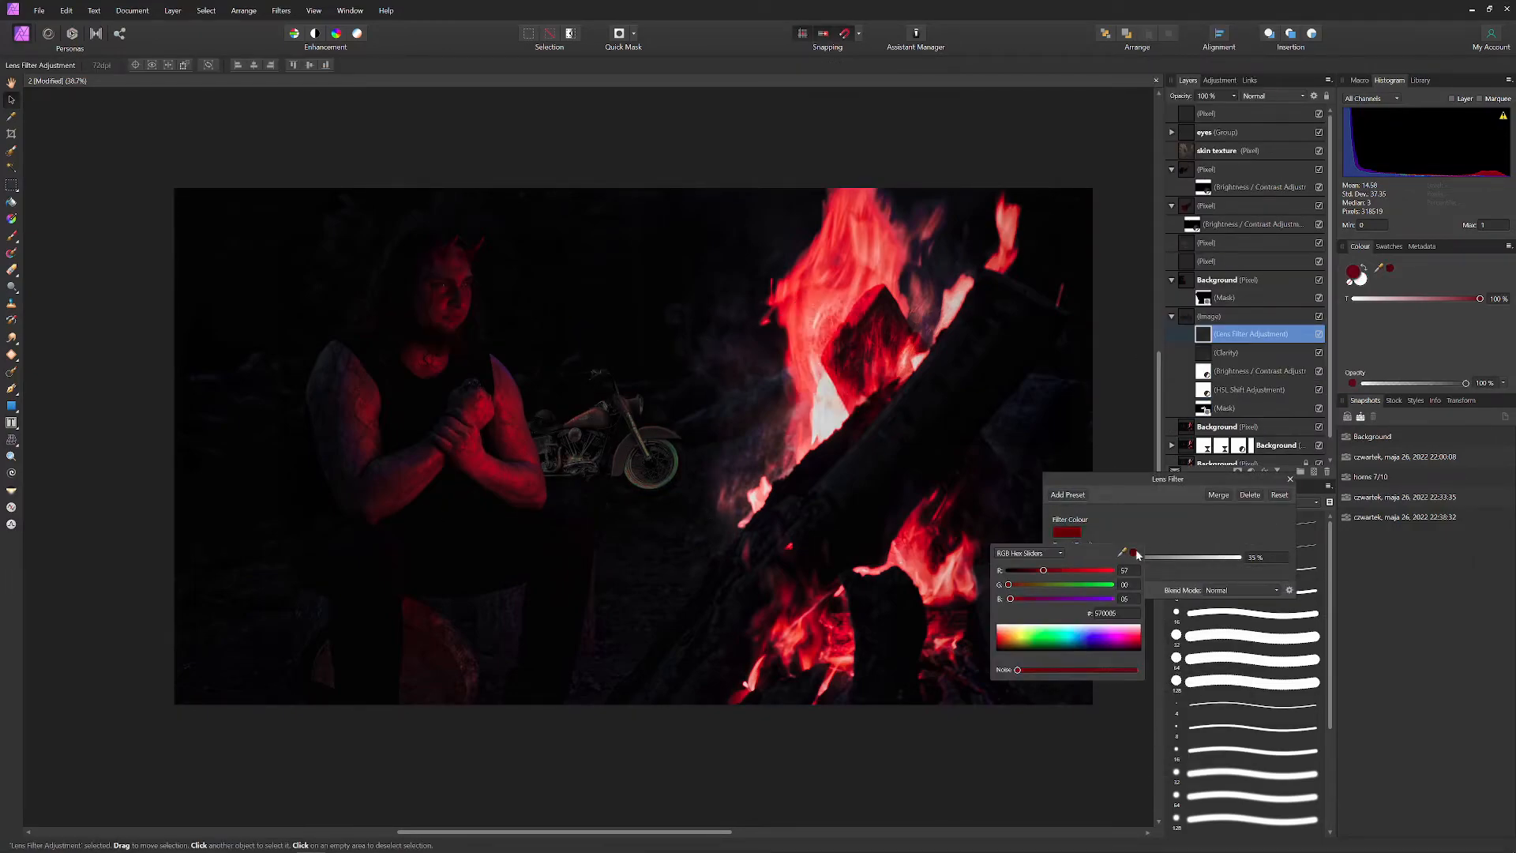
Reopen the motorcycle's HSL Shift adjustment on its cyan colour range
double_click(1204, 390)
left_click(1187, 502)
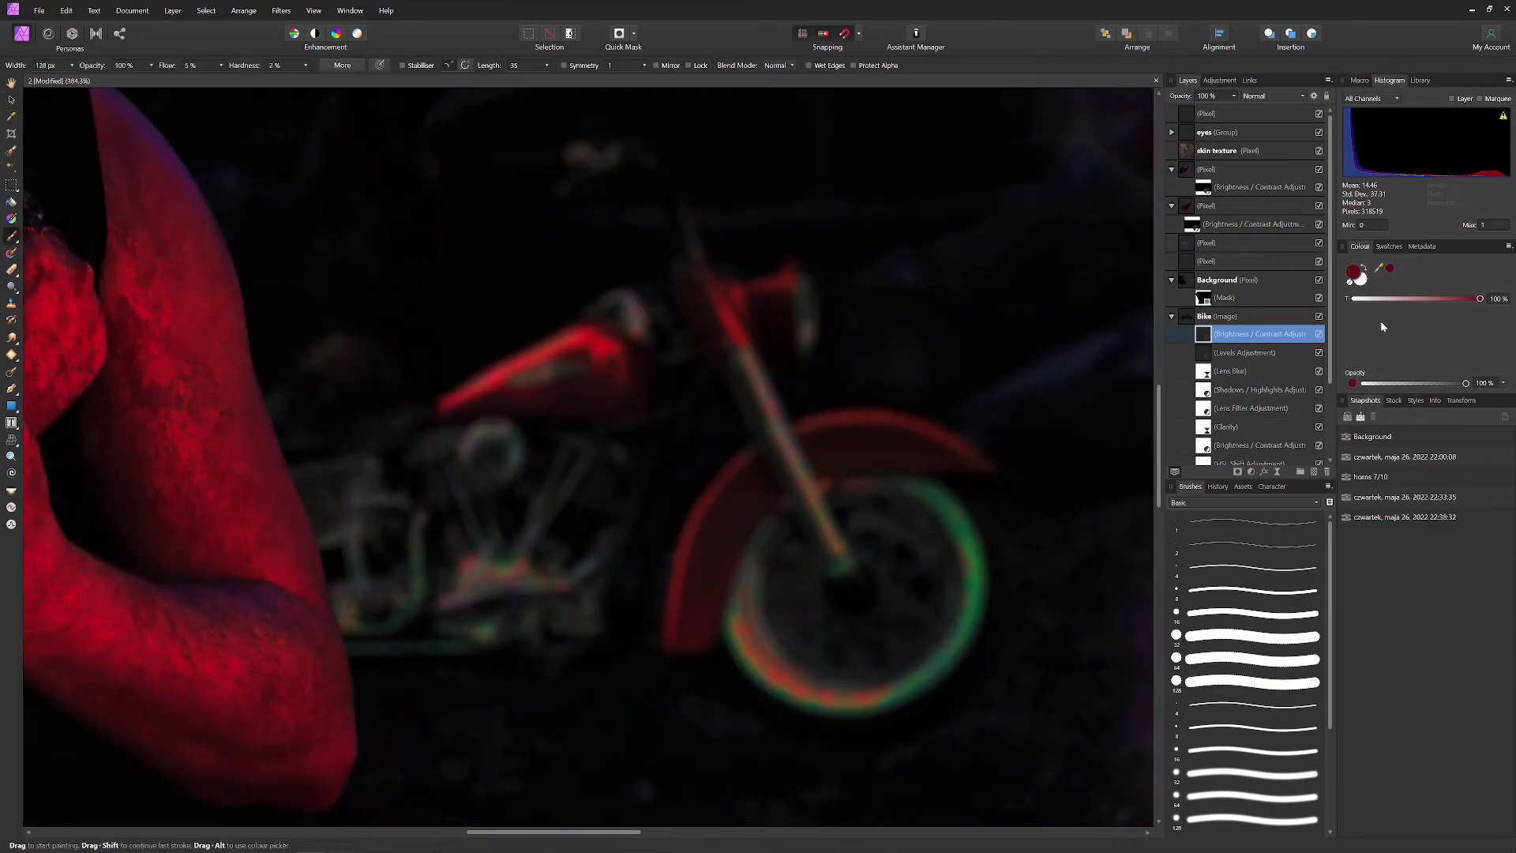
Set up a white 128 px Basic brush with 10% flow and 5% hardness for the motorcycle's Brightness / Contrast adjustment
left_click(1223, 683)
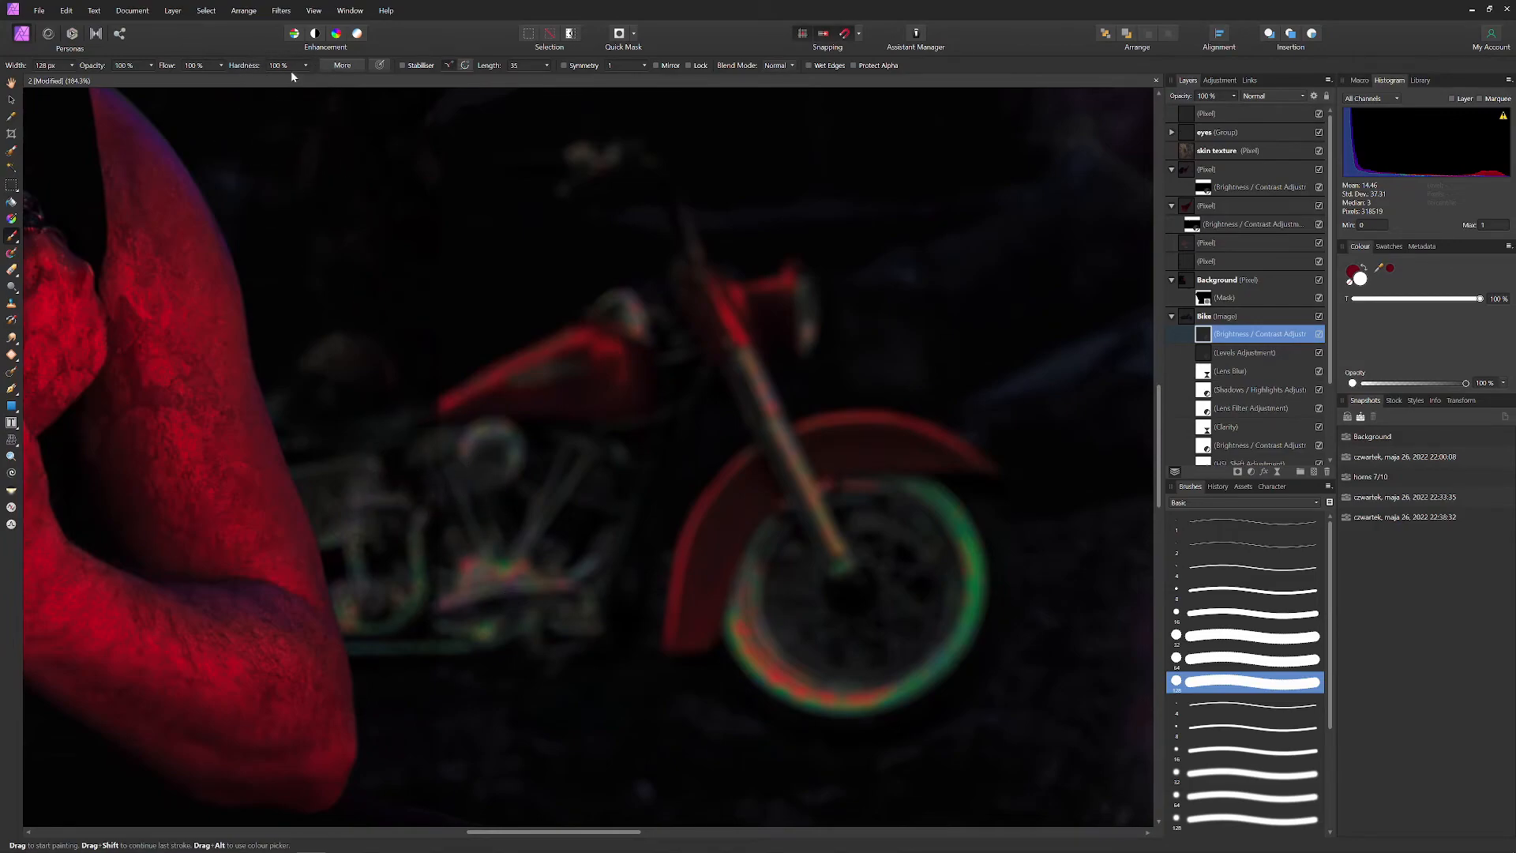
type("5")
key("Return")
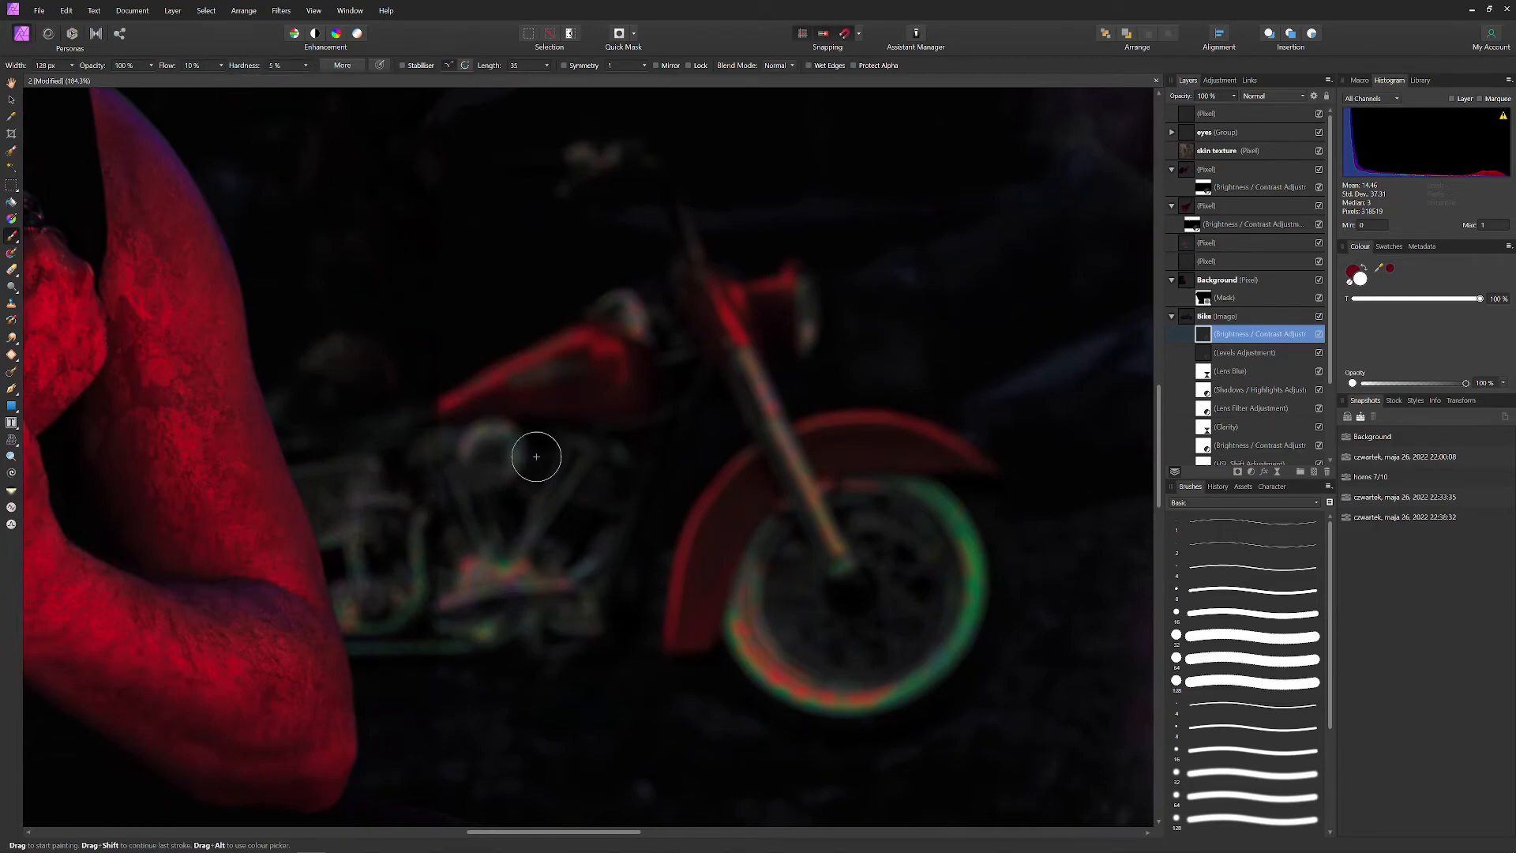